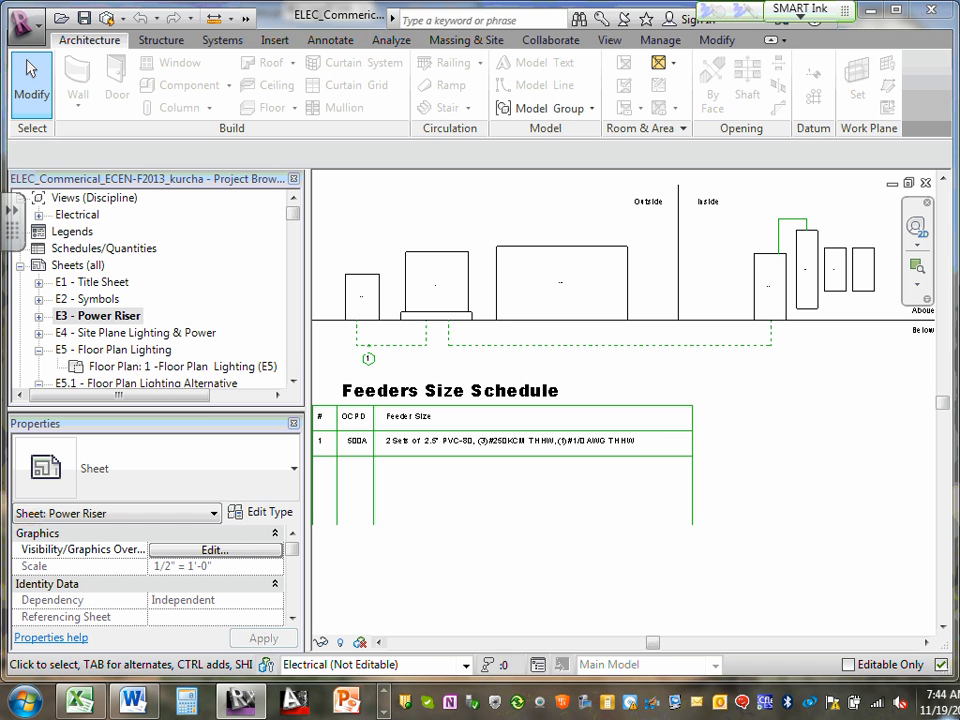
- Circle the large equipment box and the Feeders Size Schedule title in ink, and write "??KW" inside the box
{"action": "mouse_move", "coordinate": [640, 236]}
{"action": "left_mouse_down"}
{"action": "mouse_move", "coordinate": [497, 234]}
{"action": "mouse_move", "coordinate": [510, 335]}
{"action": "mouse_move", "coordinate": [640, 252]}
{"action": "left_mouse_up"}
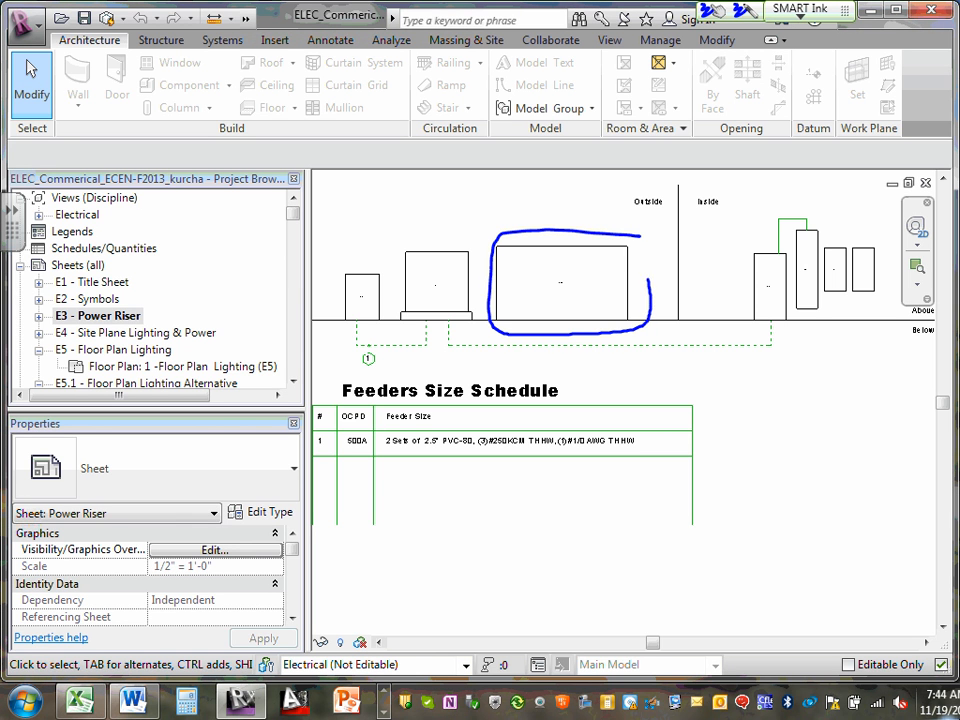
{"action": "mouse_move", "coordinate": [575, 378]}
{"action": "left_mouse_down"}
{"action": "mouse_move", "coordinate": [470, 364]}
{"action": "mouse_move", "coordinate": [343, 400]}
{"action": "mouse_move", "coordinate": [583, 393]}
{"action": "left_mouse_up"}
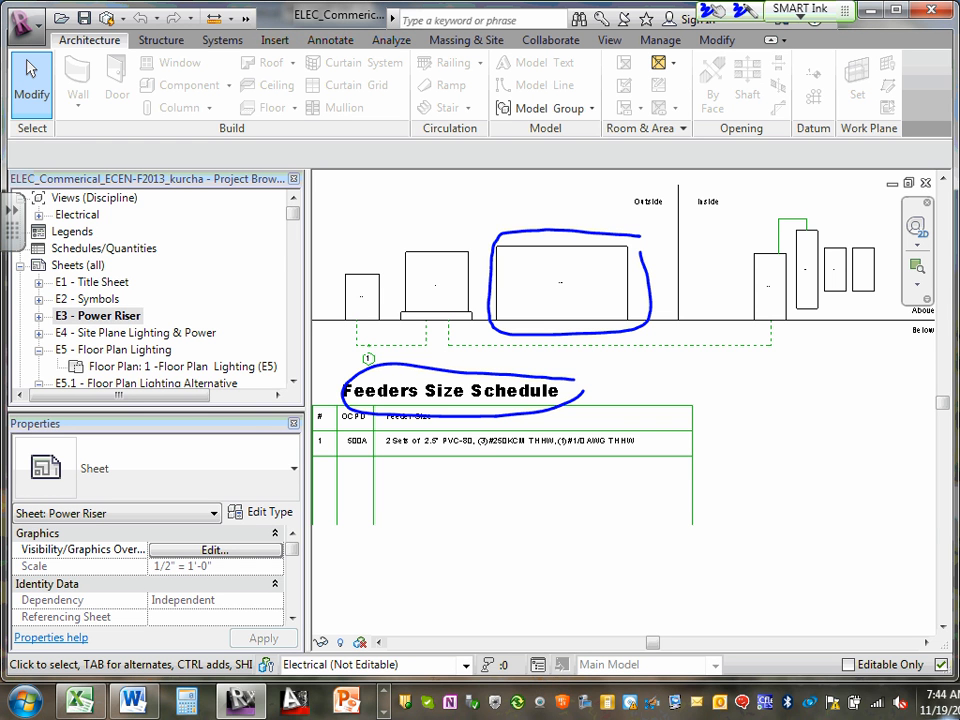
{"action": "mouse_move", "coordinate": [524, 283]}
{"action": "left_mouse_down"}
{"action": "mouse_move", "coordinate": [530, 272]}
{"action": "mouse_move", "coordinate": [531, 297]}
{"action": "left_mouse_up"}
{"action": "left_click", "coordinate": [536, 303]}
{"action": "left_click_drag", "start_coordinate": [542, 281], "coordinate": [578, 302]}
{"action": "left_click", "coordinate": [557, 300]}
{"action": "mouse_move", "coordinate": [582, 267]}
{"action": "left_mouse_down"}
{"action": "mouse_move", "coordinate": [573, 294]}
{"action": "mouse_move", "coordinate": [588, 297]}
{"action": "left_mouse_up"}
{"action": "left_click_drag", "start_coordinate": [592, 266], "coordinate": [608, 263]}
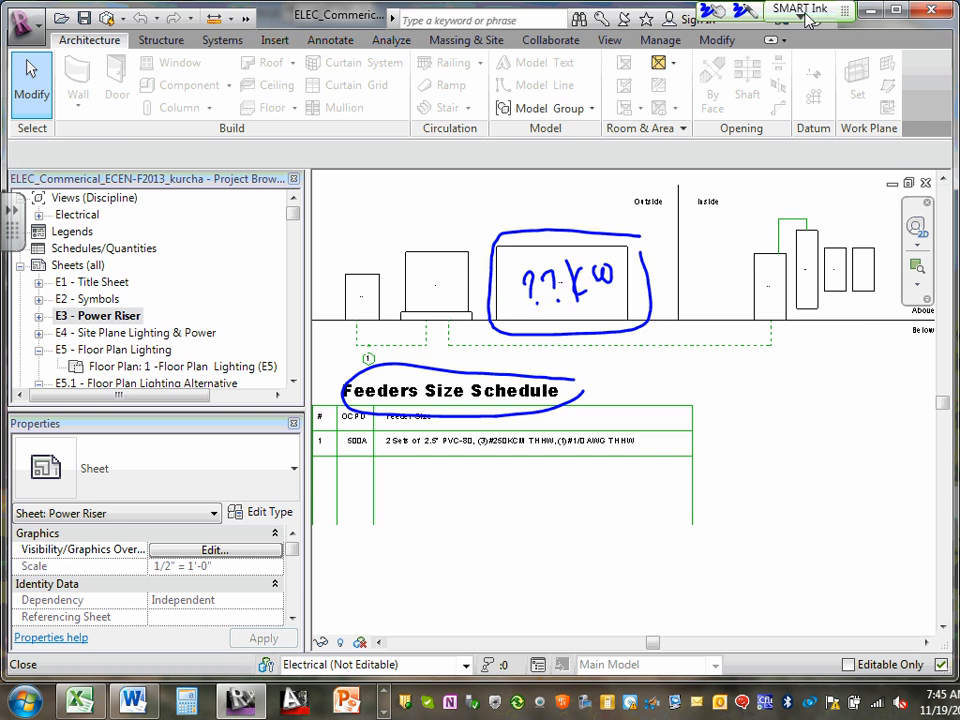
- Minimize the Revit riser sheet, bring section 2.5 Mechanical Equipment fully into view in Word, and launch Power Suite 4.1
{"action": "left_click", "coordinate": [870, 11]}
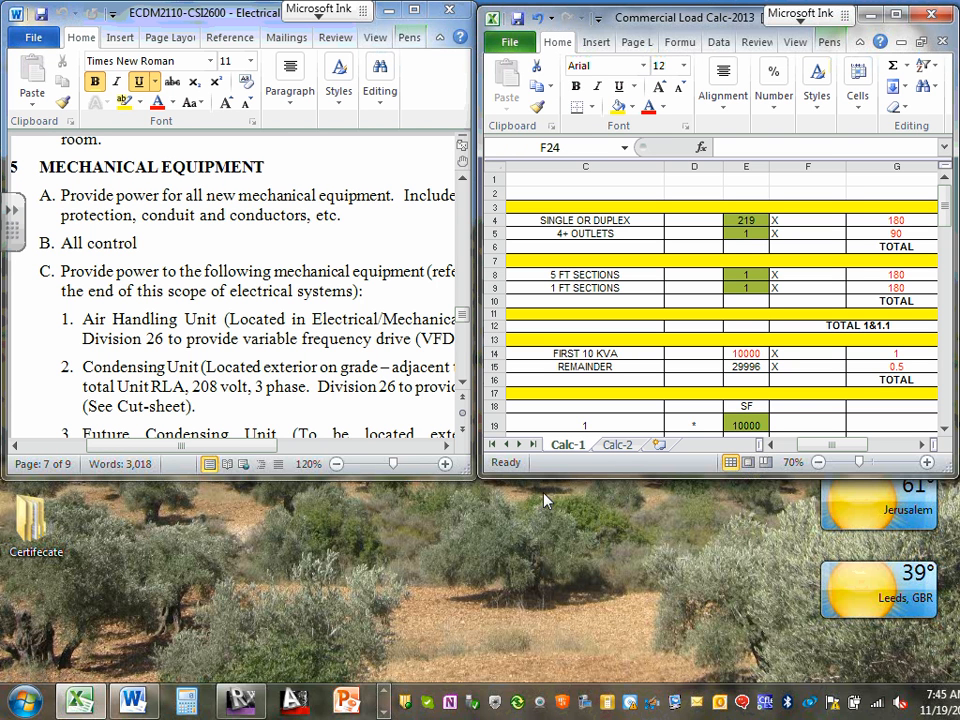
{"action": "left_click_drag", "start_coordinate": [236, 451], "coordinate": [216, 453]}
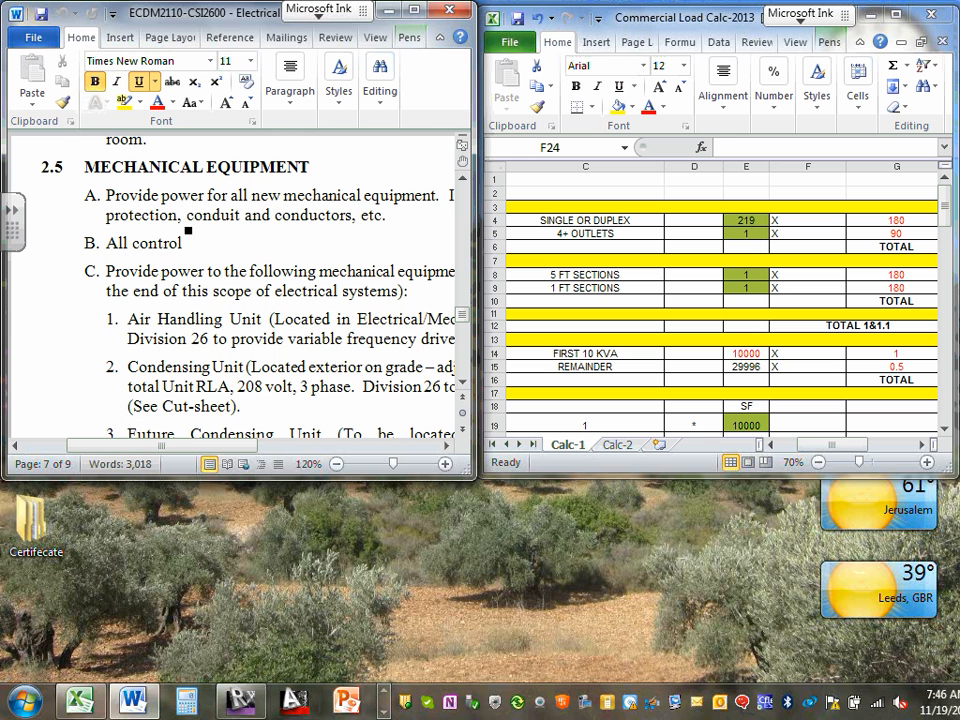
{"action": "left_click", "coordinate": [385, 709]}
{"action": "left_click", "coordinate": [385, 709]}
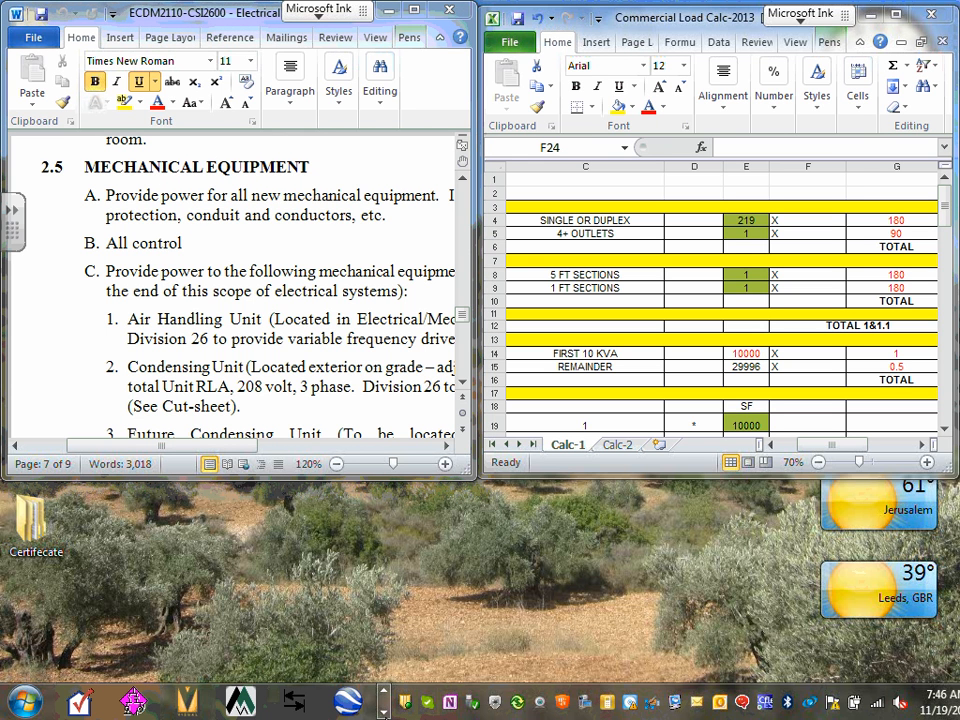
{"action": "left_click", "coordinate": [385, 700]}
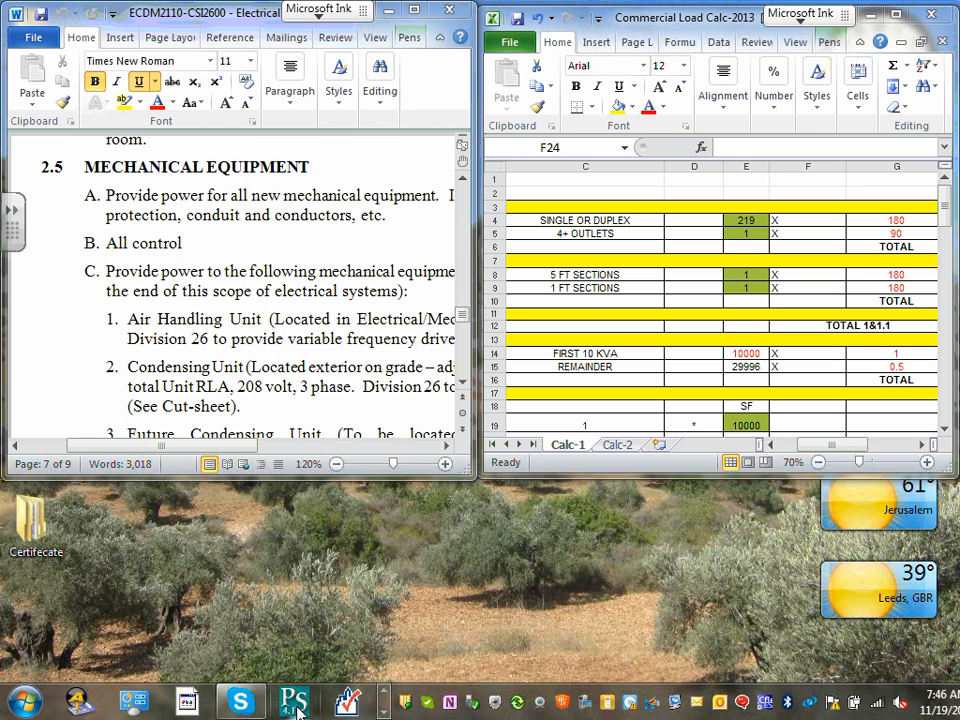
{"action": "left_click", "coordinate": [295, 704]}
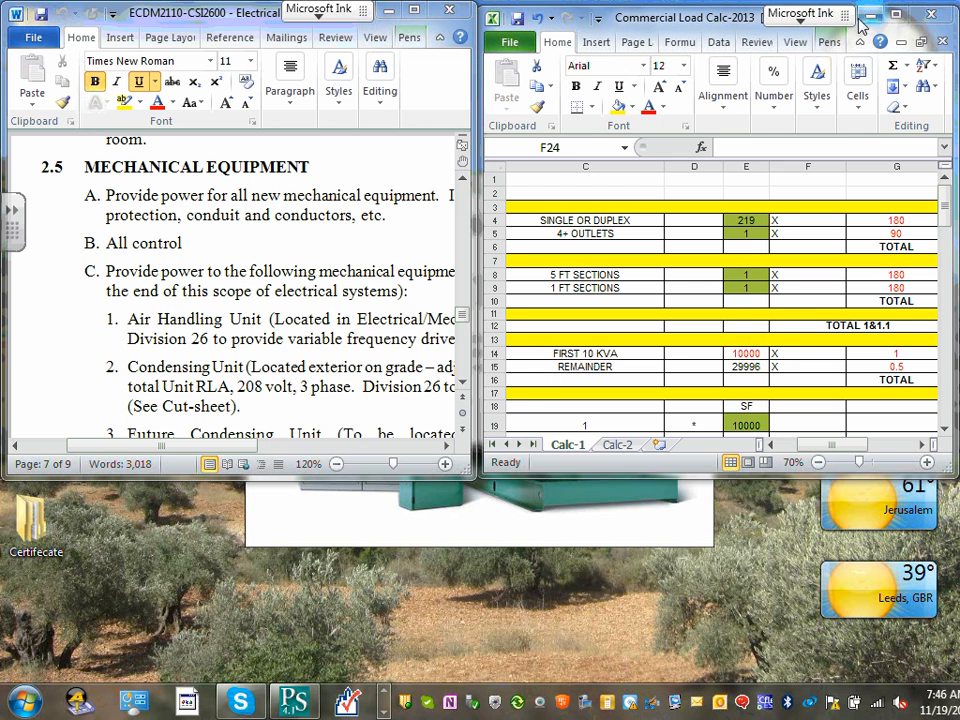
- Clear the Excel and Word windows away from the Power Suite prompt and decline online registration
{"action": "left_click_drag", "start_coordinate": [722, 19], "coordinate": [227, 177]}
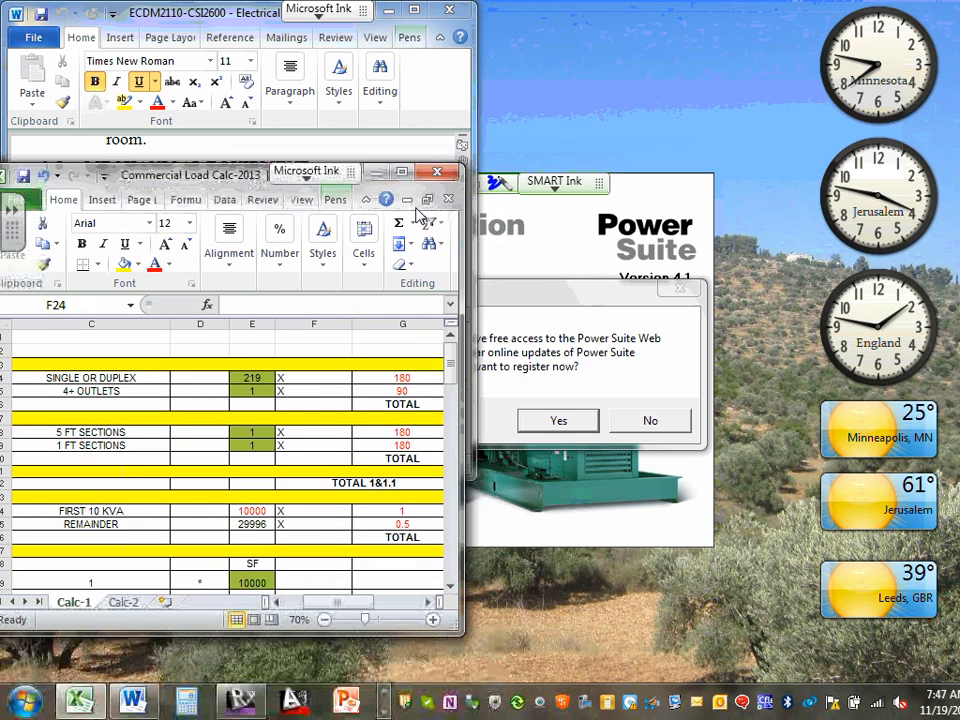
{"action": "left_click", "coordinate": [282, 137]}
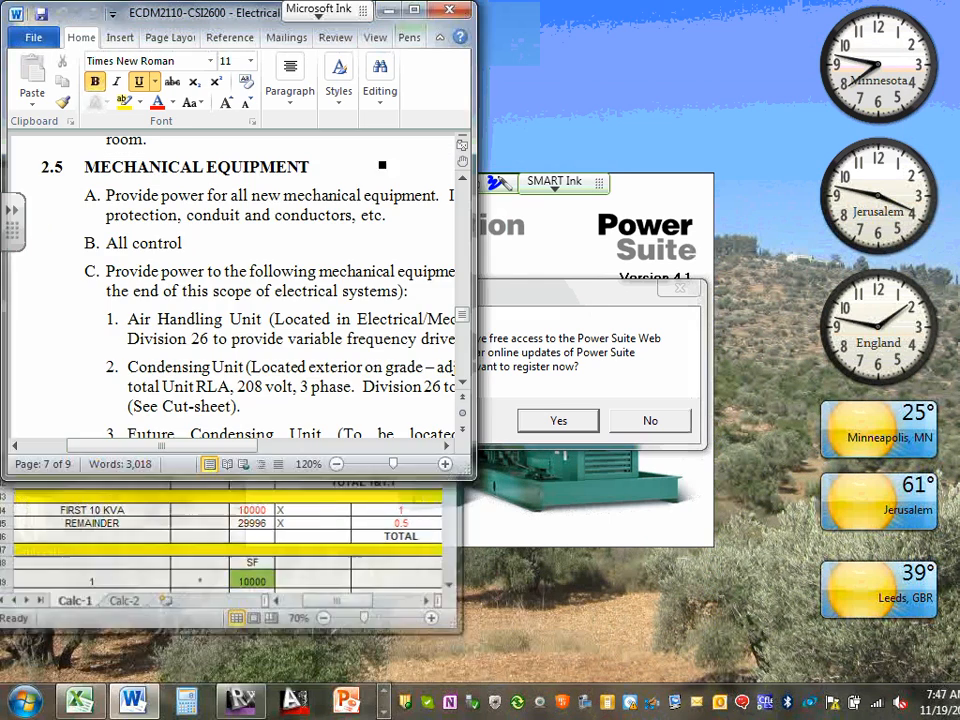
{"action": "left_click", "coordinate": [390, 10]}
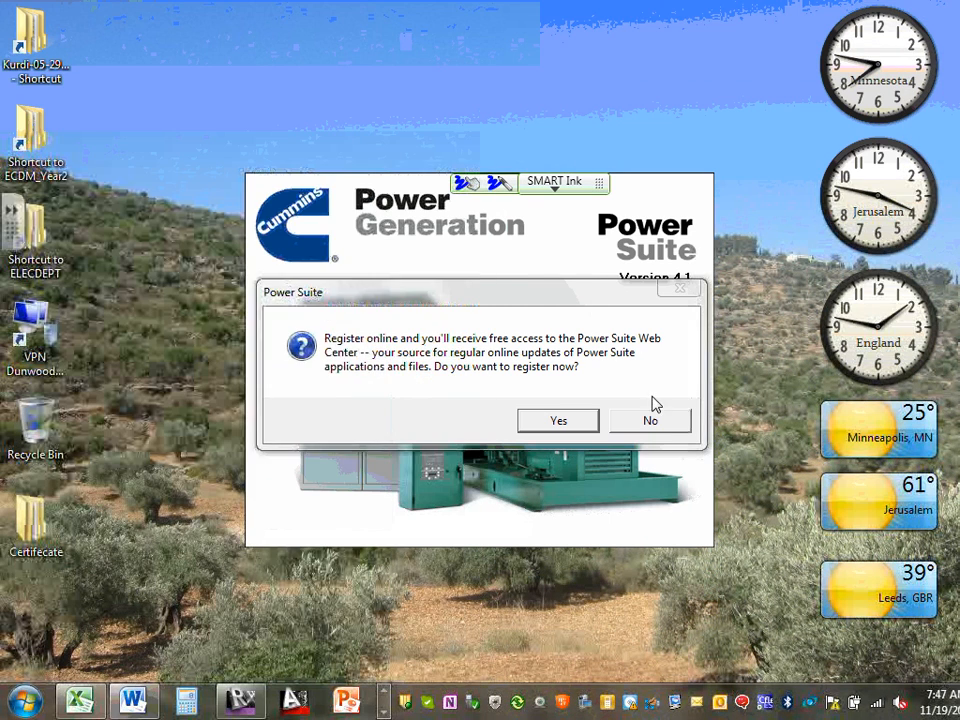
{"action": "left_click", "coordinate": [666, 424]}
{"action": "left_click", "coordinate": [666, 424]}
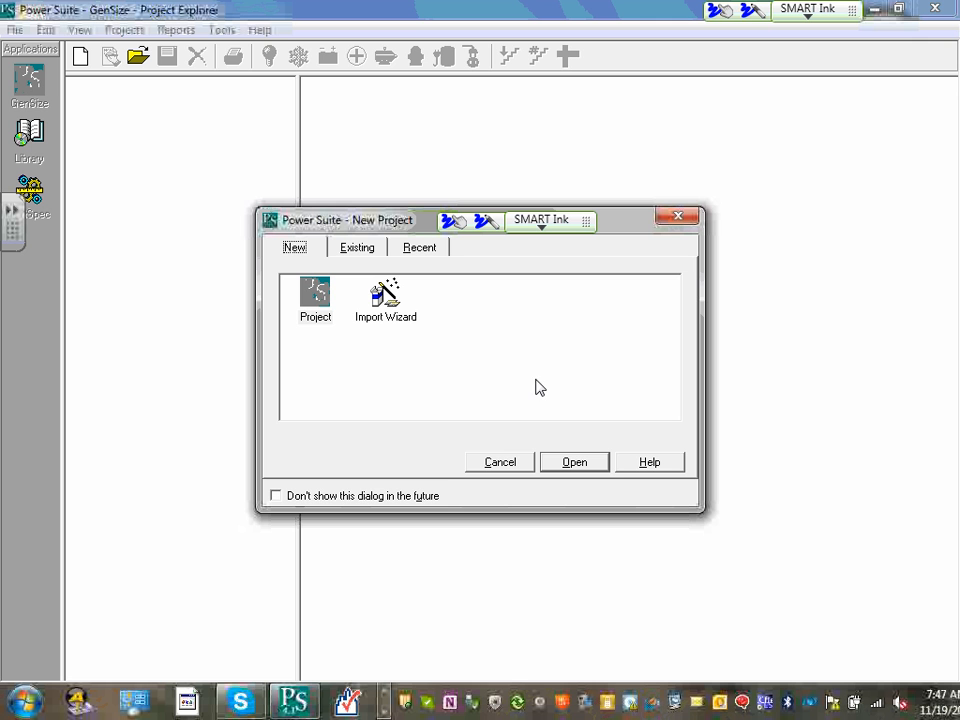
{"action": "left_click", "coordinate": [316, 307]}
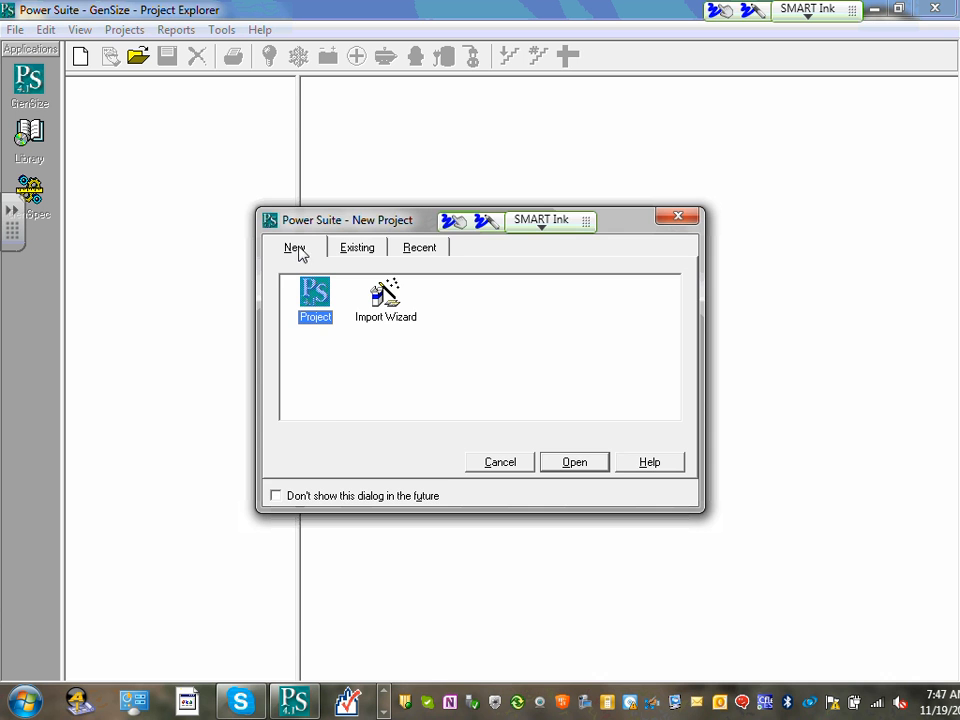
{"action": "left_click", "coordinate": [356, 247]}
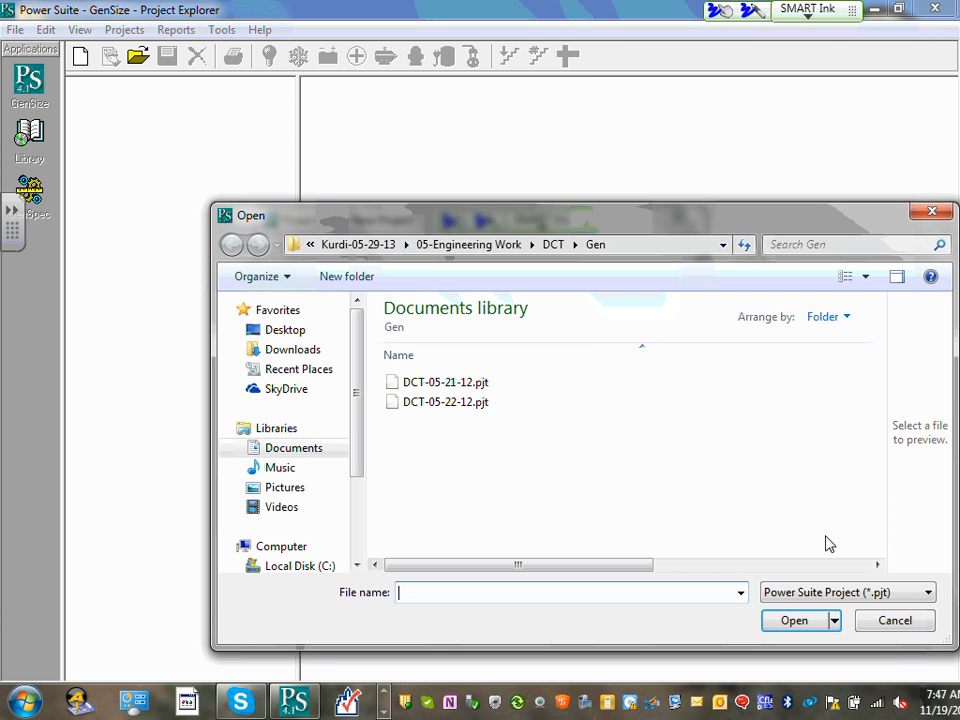
{"action": "left_click", "coordinate": [877, 625]}
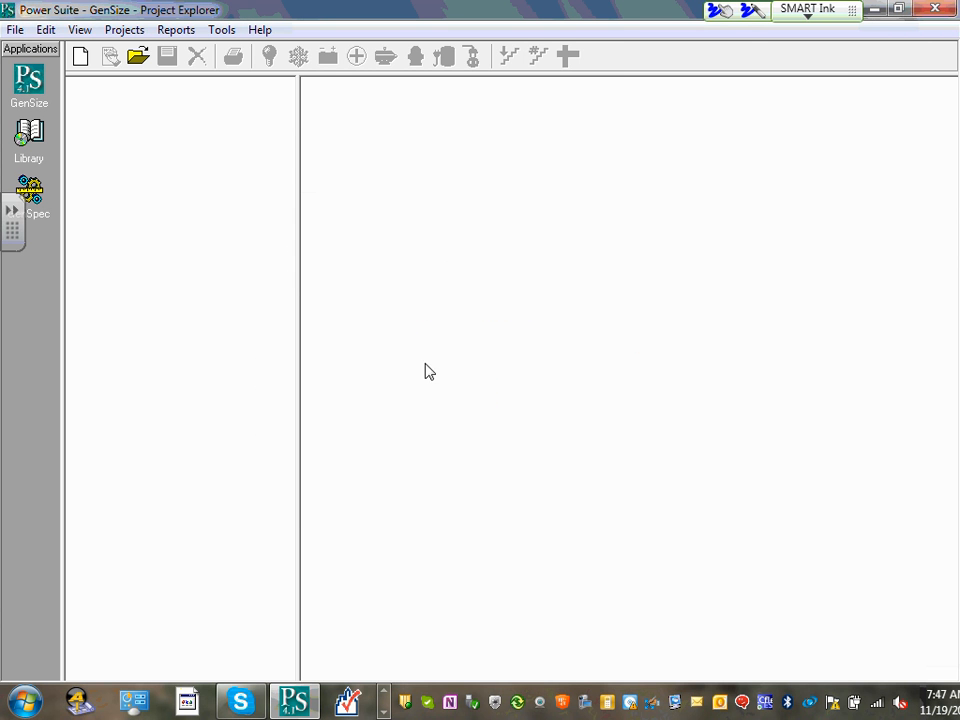
- Create a new Power Suite project and expand its Steps folder in the project tree
{"action": "left_click", "coordinate": [14, 30]}
{"action": "left_click", "coordinate": [45, 51]}
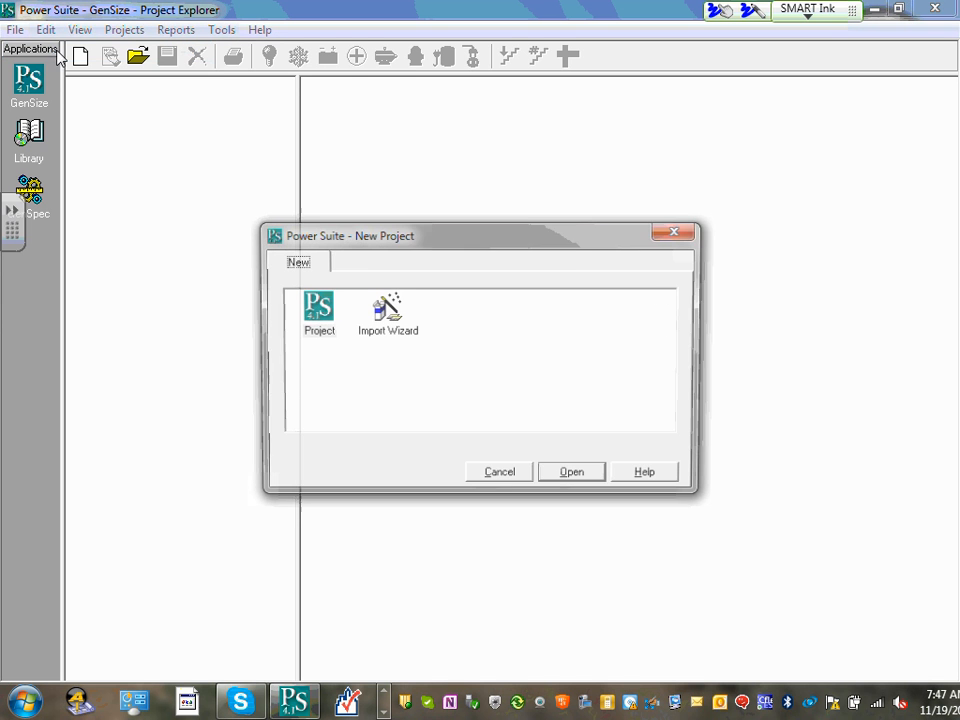
{"action": "left_click", "coordinate": [315, 313]}
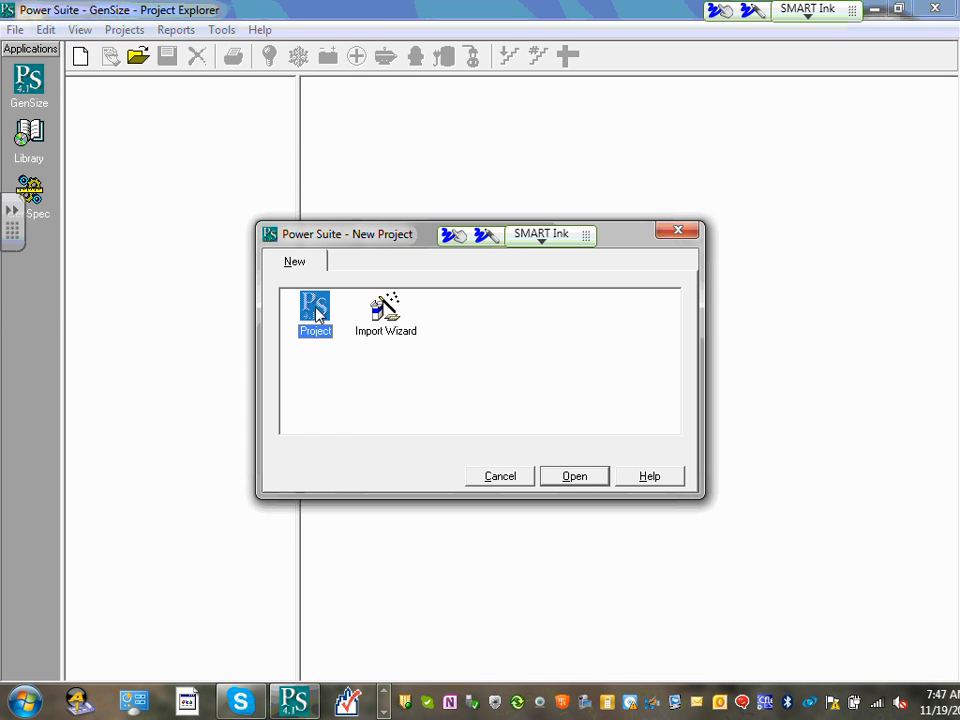
{"action": "double_click", "coordinate": [315, 313]}
{"action": "left_click", "coordinate": [73, 85]}
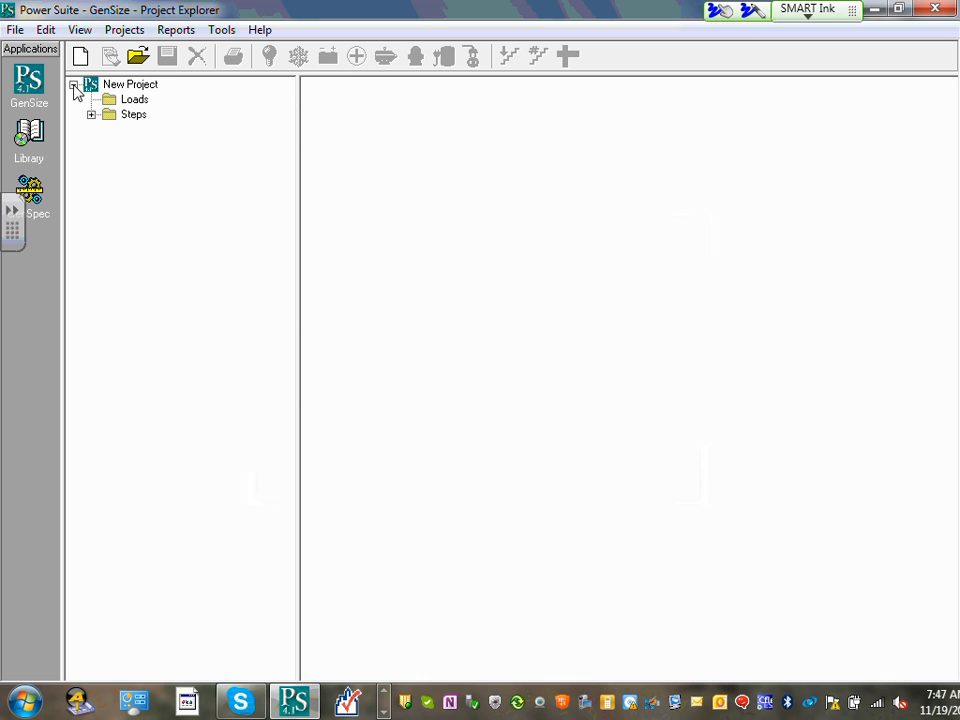
{"action": "left_click", "coordinate": [73, 85]}
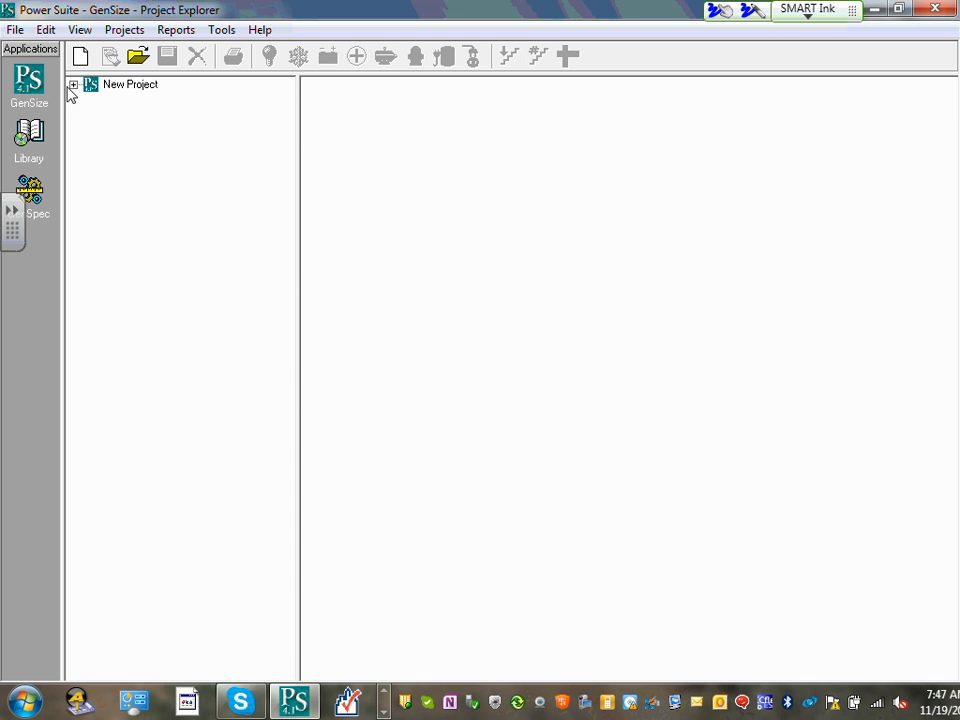
{"action": "left_click", "coordinate": [73, 85]}
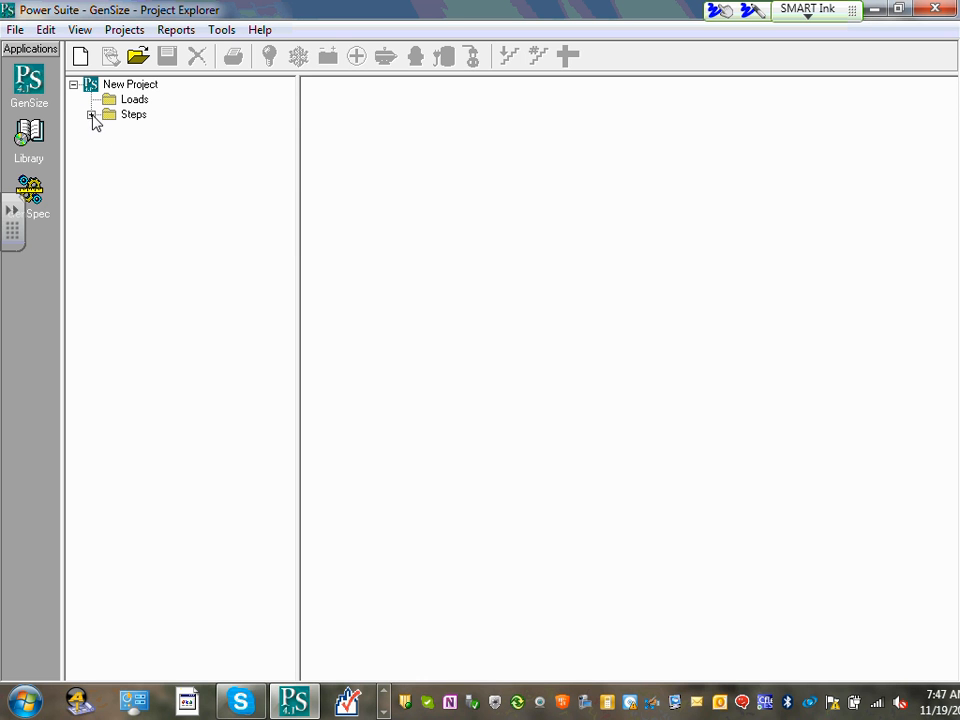
{"action": "left_click", "coordinate": [91, 115]}
- Open the GenSize Default Preferences and enter 35 % as the maximum allowable peak voltage dip
{"action": "left_click", "coordinate": [125, 31]}
{"action": "mouse_move", "coordinate": [131, 51]}
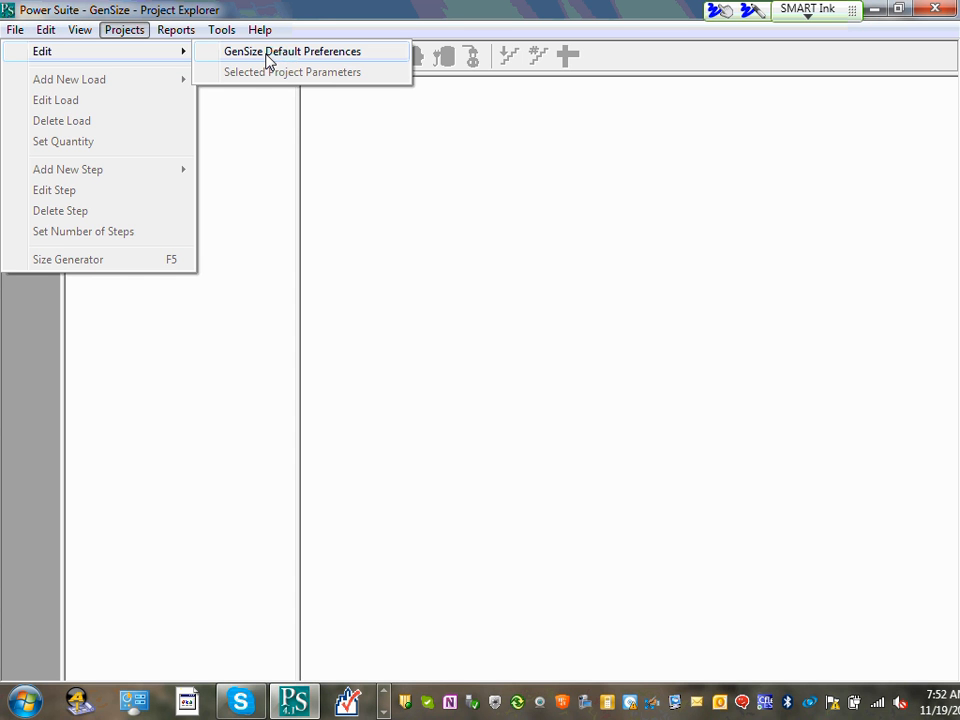
{"action": "left_click", "coordinate": [230, 60]}
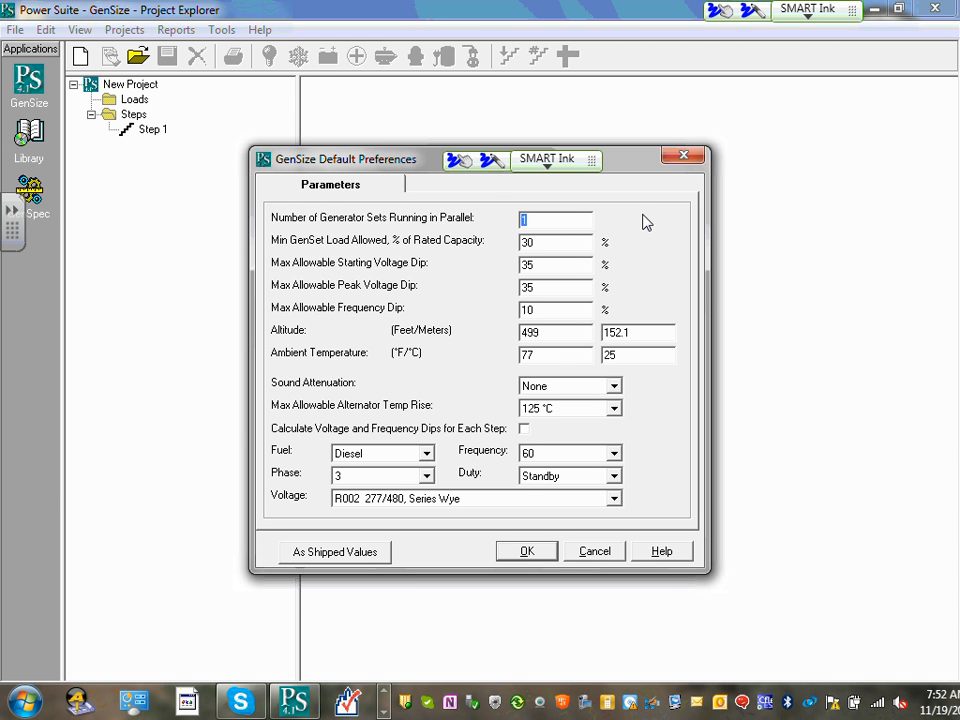
{"action": "left_click", "coordinate": [574, 223]}
{"action": "double_click", "coordinate": [544, 220]}
{"action": "left_click", "coordinate": [551, 219]}
{"action": "double_click", "coordinate": [565, 246]}
{"action": "left_click", "coordinate": [555, 242]}
{"action": "key", "text": "Tab"}
{"action": "left_click", "coordinate": [563, 266]}
{"action": "left_click", "coordinate": [572, 290]}
{"action": "type", "text": "35"}
{"action": "left_click", "coordinate": [566, 311]}
{"action": "left_click", "coordinate": [568, 311]}
- Set the site altitude to 841 feet and the ambient temperature to 85 °F
{"action": "double_click", "coordinate": [567, 333]}
{"action": "type", "text": "800"}
{"action": "key", "text": "BackSpace"}
{"action": "key", "text": "BackSpace"}
{"action": "type", "text": "41"}
{"action": "double_click", "coordinate": [575, 358]}
{"action": "left_click", "coordinate": [582, 355]}
{"action": "left_click_drag", "start_coordinate": [570, 357], "coordinate": [517, 365]}
{"action": "type", "text": "85"}
{"action": "left_click", "coordinate": [556, 331]}
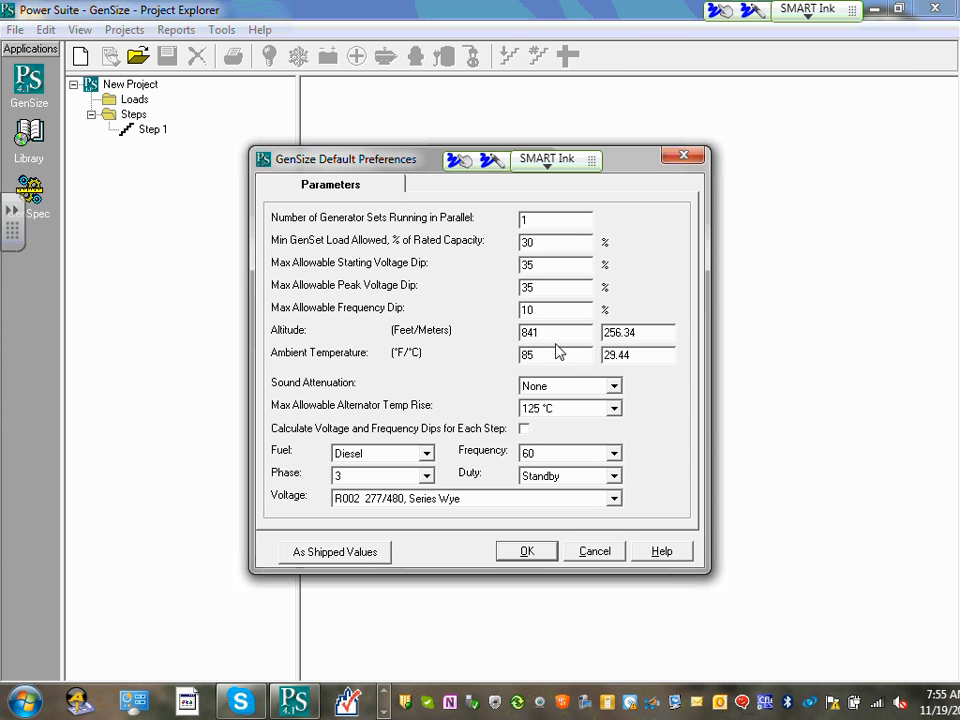
- Set the sound attenuation to Quiet Site and keep Diesel fuel with 3 phases selected
{"action": "left_click", "coordinate": [614, 388]}
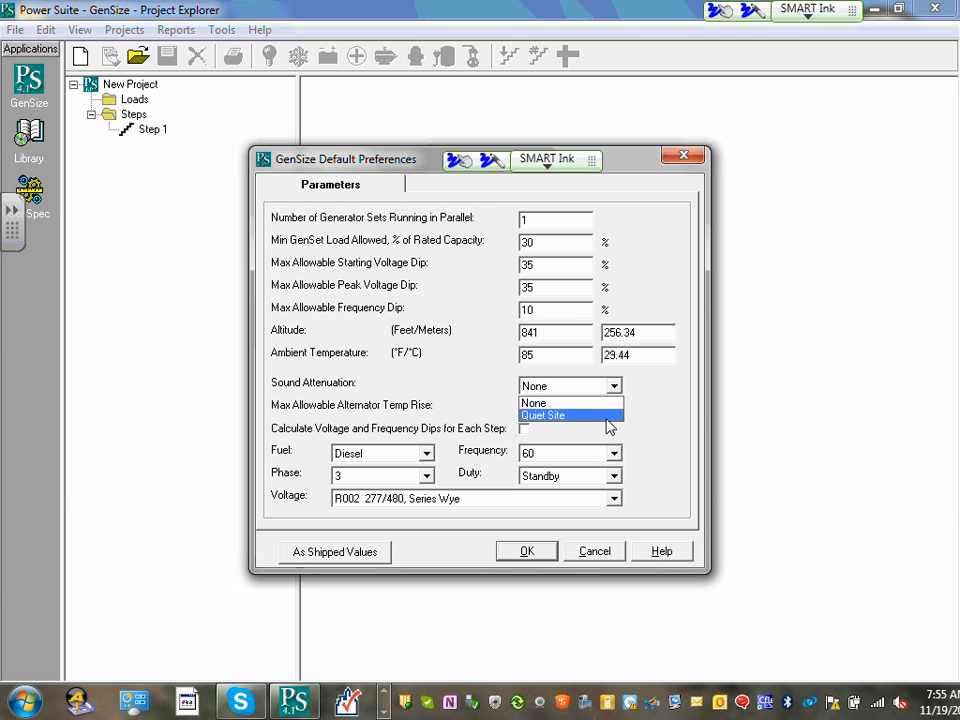
{"action": "left_click", "coordinate": [568, 416]}
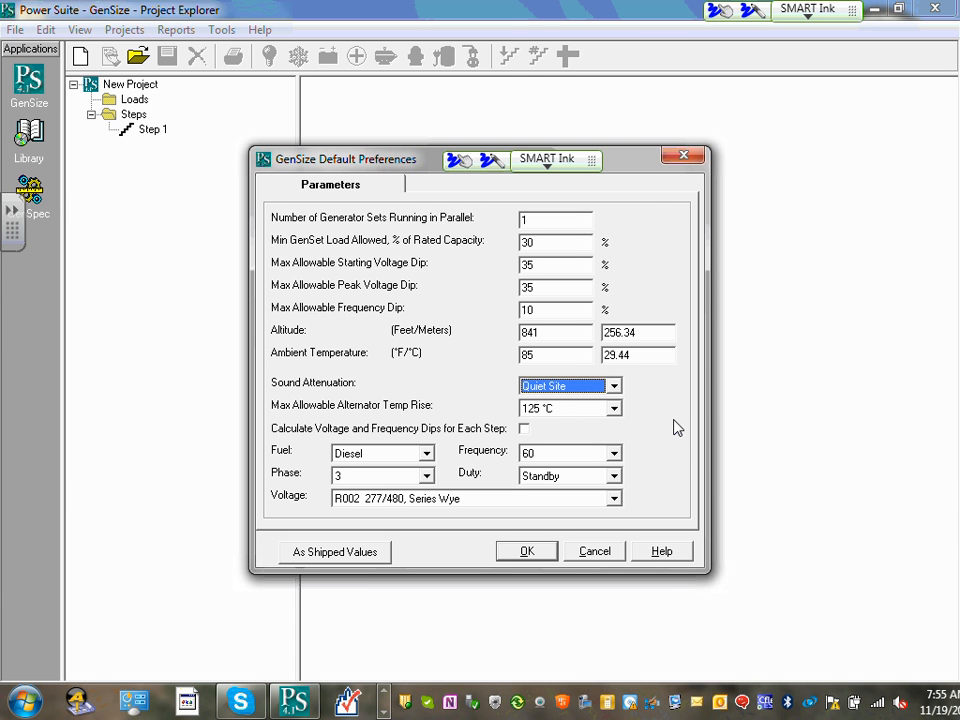
{"action": "left_click", "coordinate": [427, 454]}
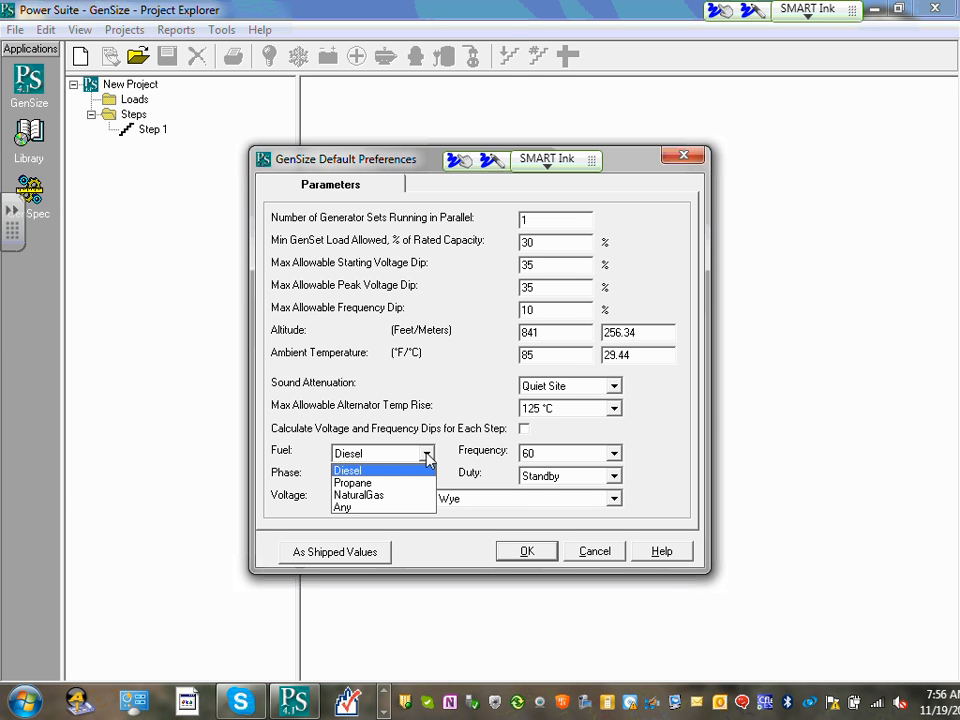
{"action": "left_click", "coordinate": [427, 455]}
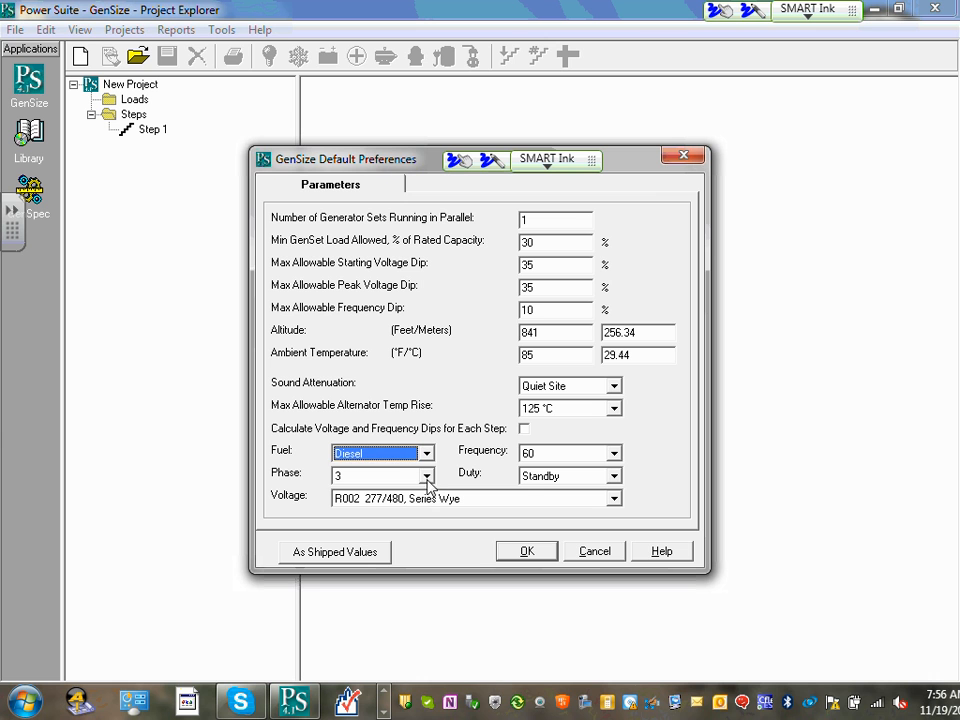
{"action": "left_click", "coordinate": [427, 477]}
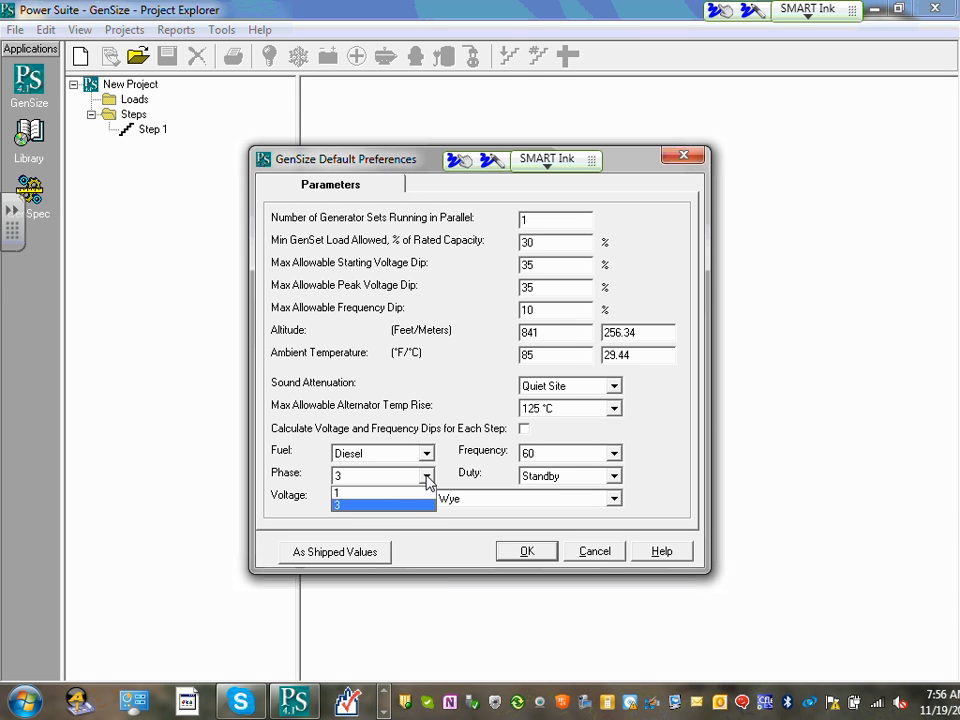
{"action": "left_click", "coordinate": [426, 504]}
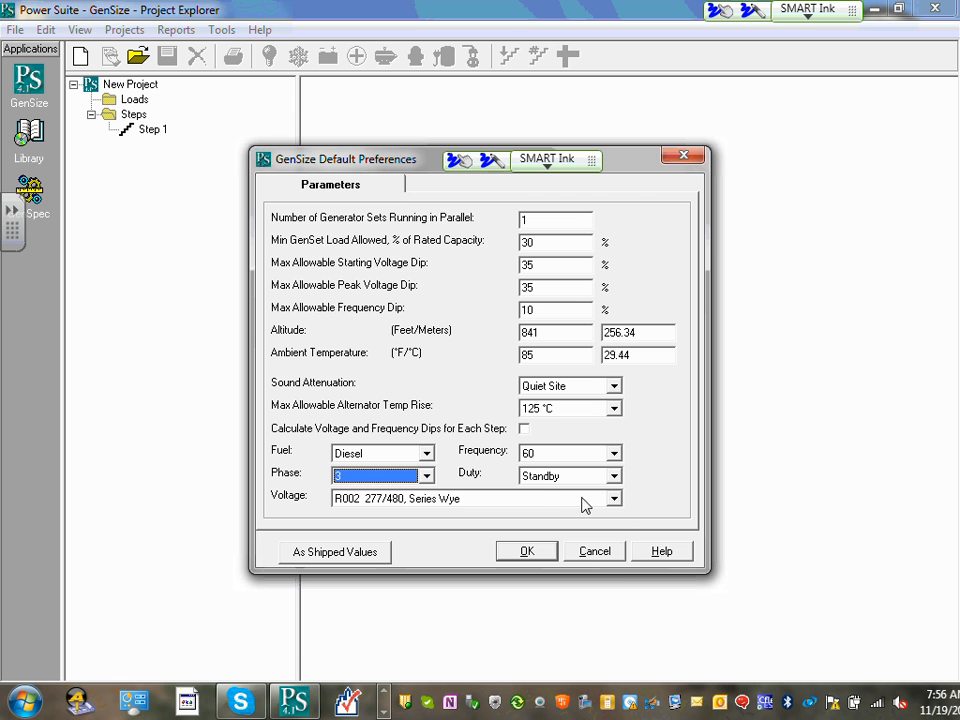
- Set the generator voltage to R098 120/208, Parallel Wye
{"action": "left_click", "coordinate": [615, 499]}
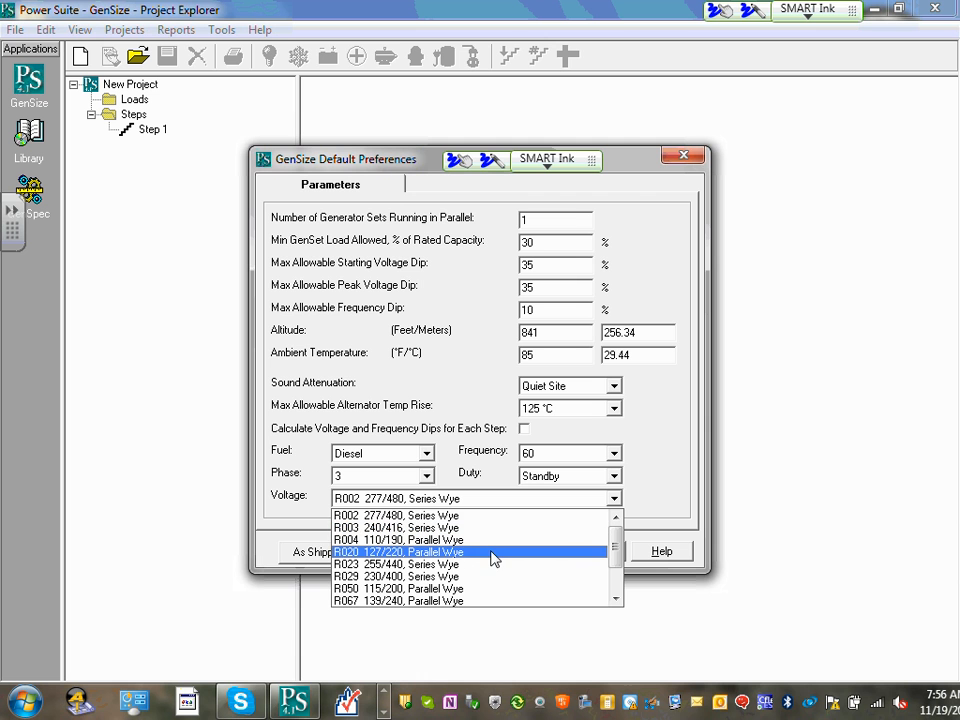
{"action": "scroll", "coordinate": [488, 562], "scroll_direction": "down", "scroll_amount": 2}
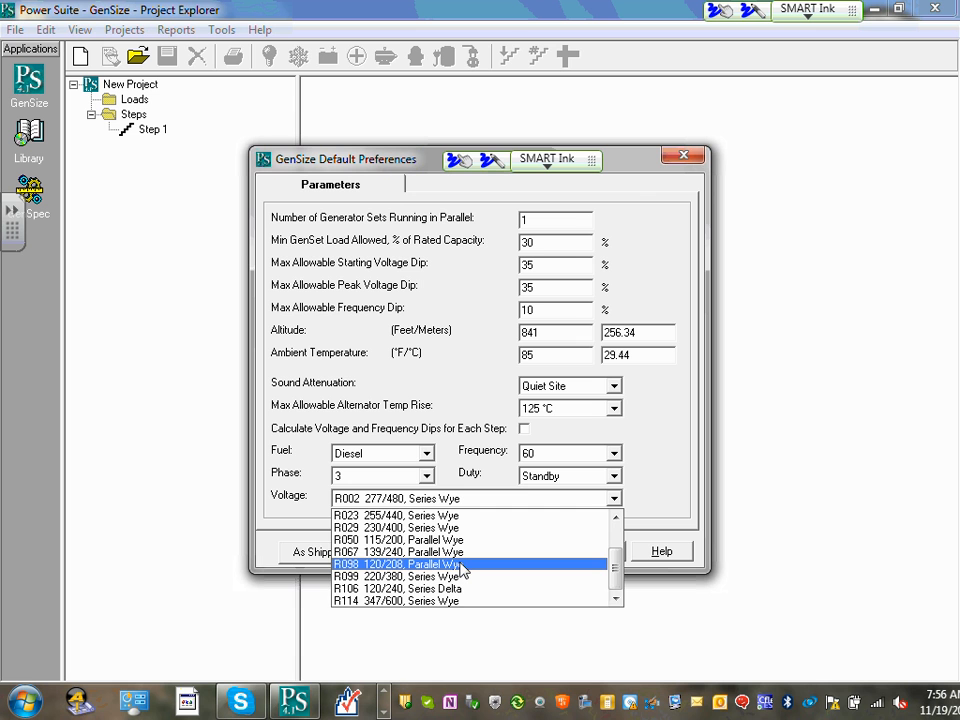
{"action": "left_click", "coordinate": [462, 566]}
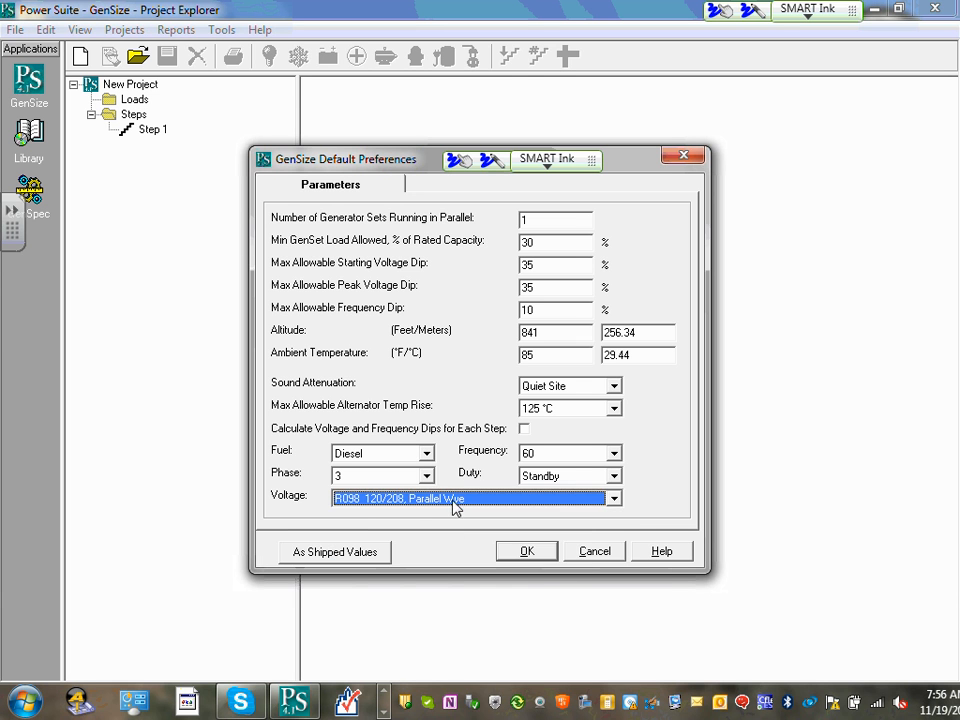
{"action": "left_click", "coordinate": [458, 499]}
{"action": "left_click", "coordinate": [459, 504]}
{"action": "left_click", "coordinate": [455, 500]}
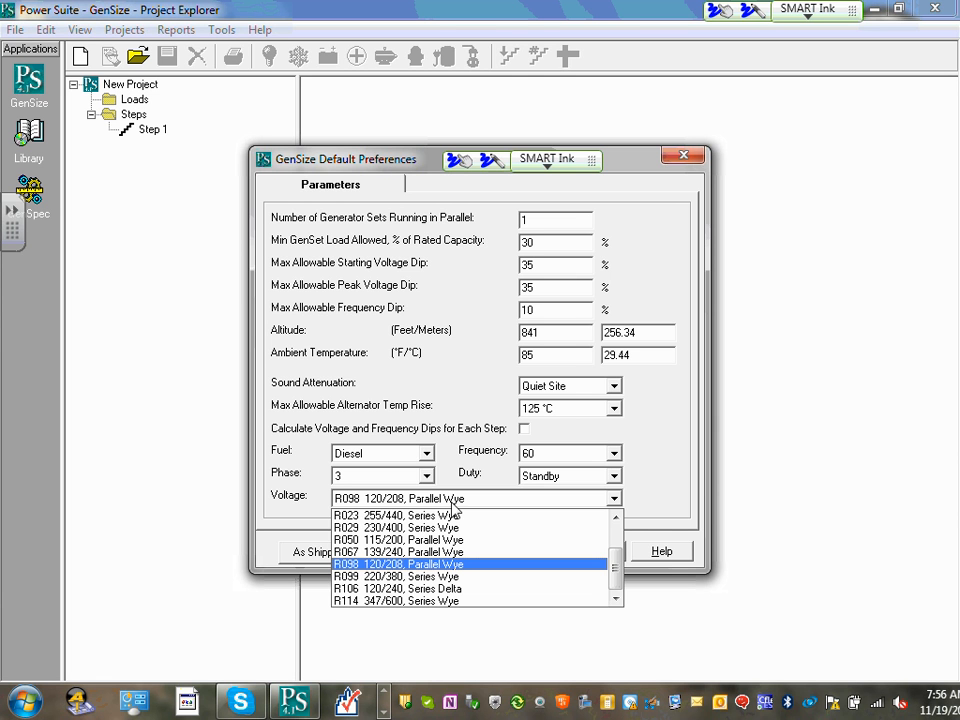
{"action": "left_click", "coordinate": [452, 504]}
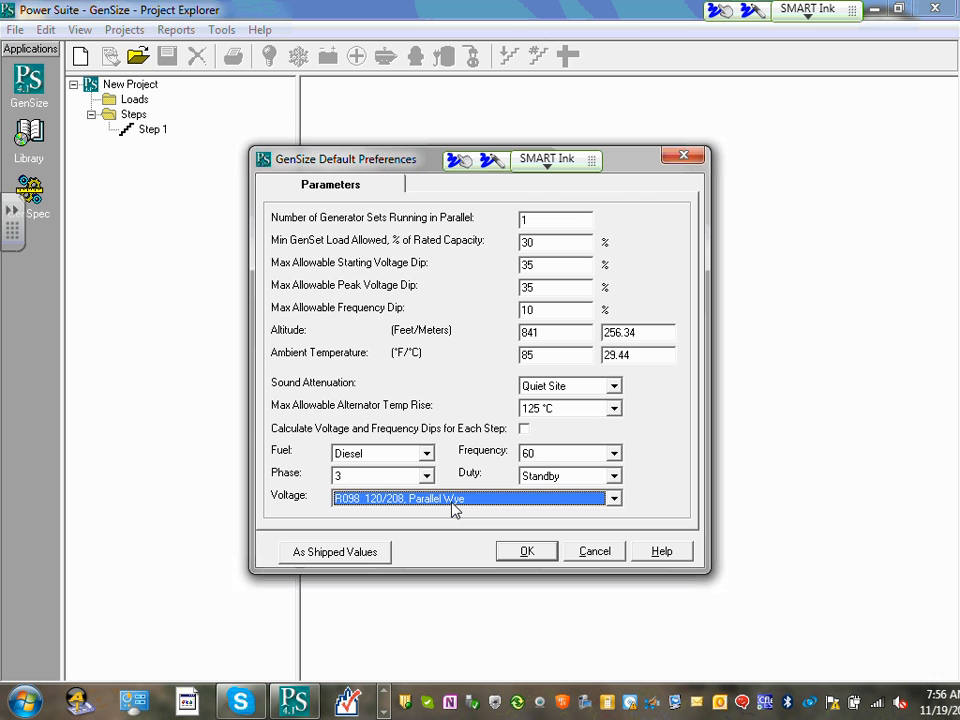
- Keep the frequency at 60 and the duty at Standby, accept the default preferences and select New Project in the project tree
{"action": "left_click", "coordinate": [613, 455]}
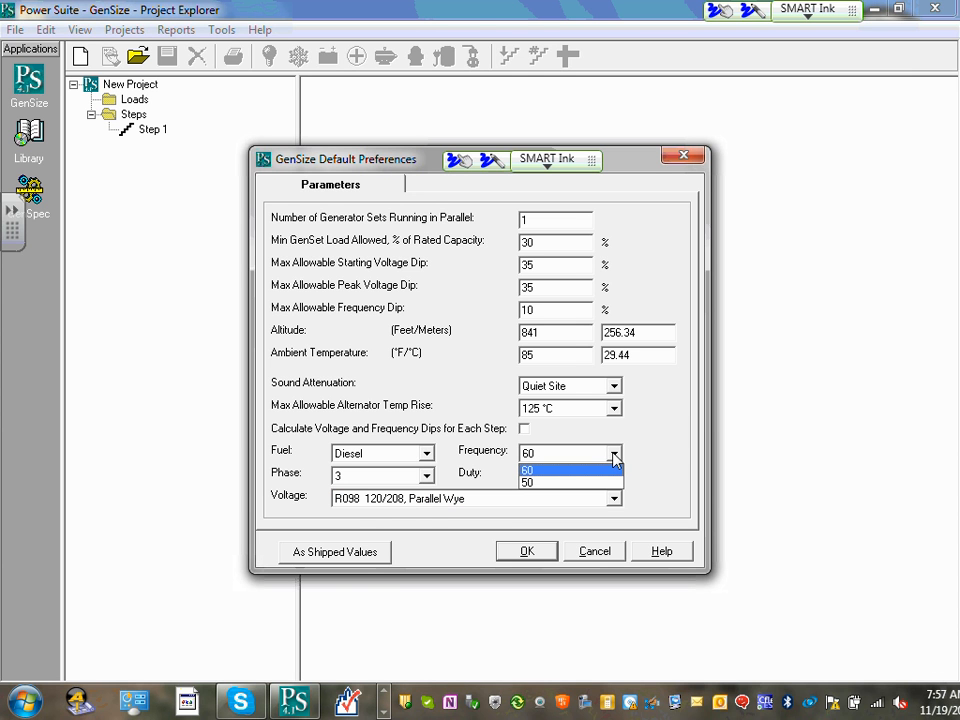
{"action": "left_click", "coordinate": [613, 455]}
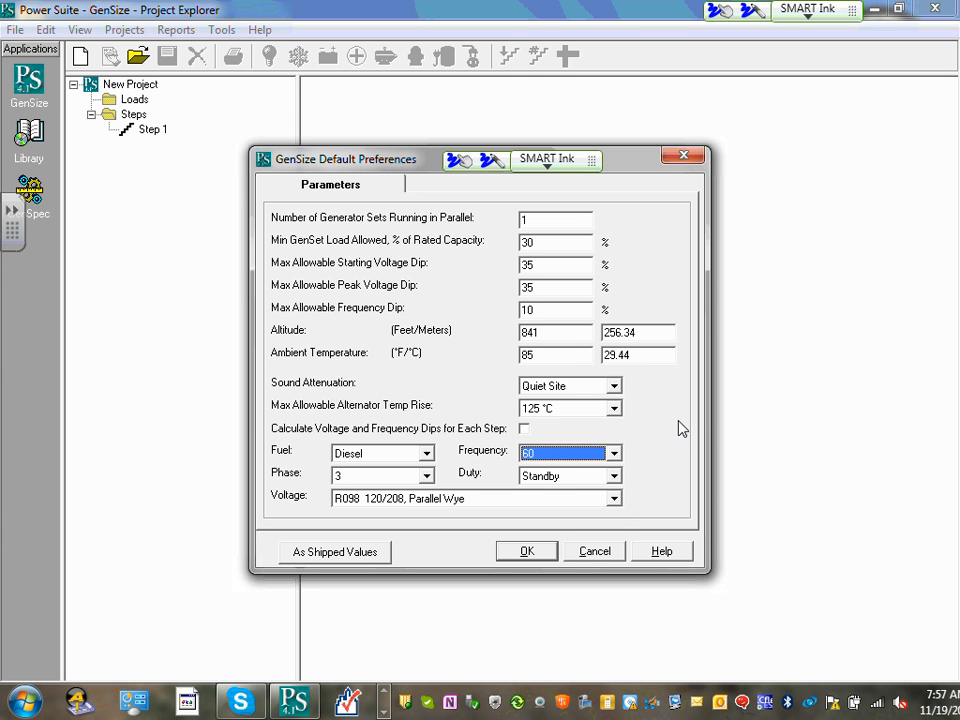
{"action": "left_click", "coordinate": [613, 477]}
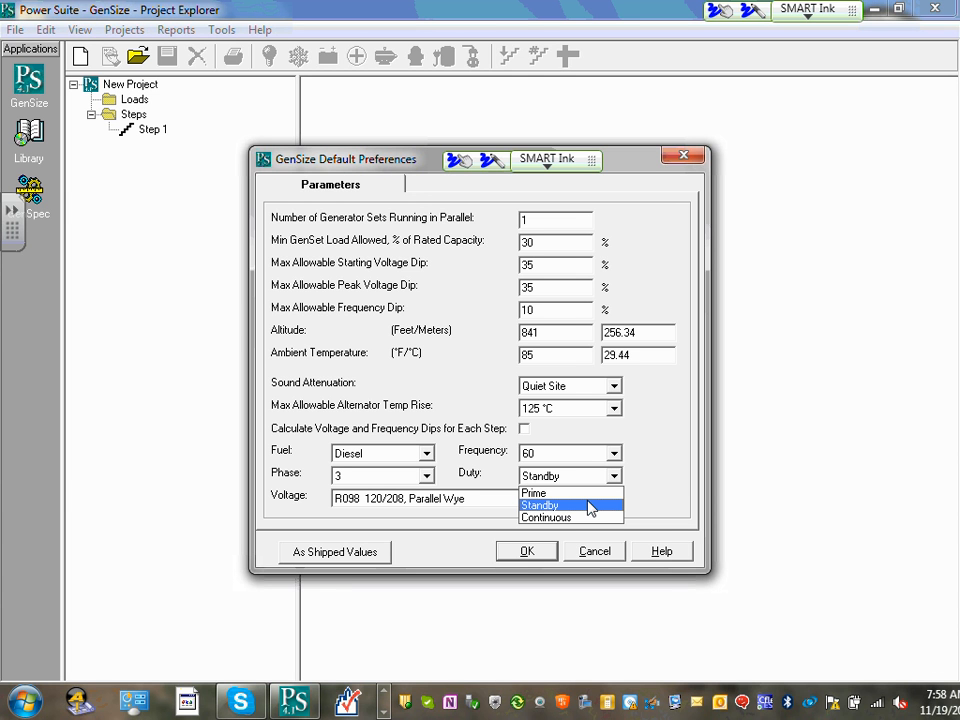
{"action": "left_click", "coordinate": [585, 507]}
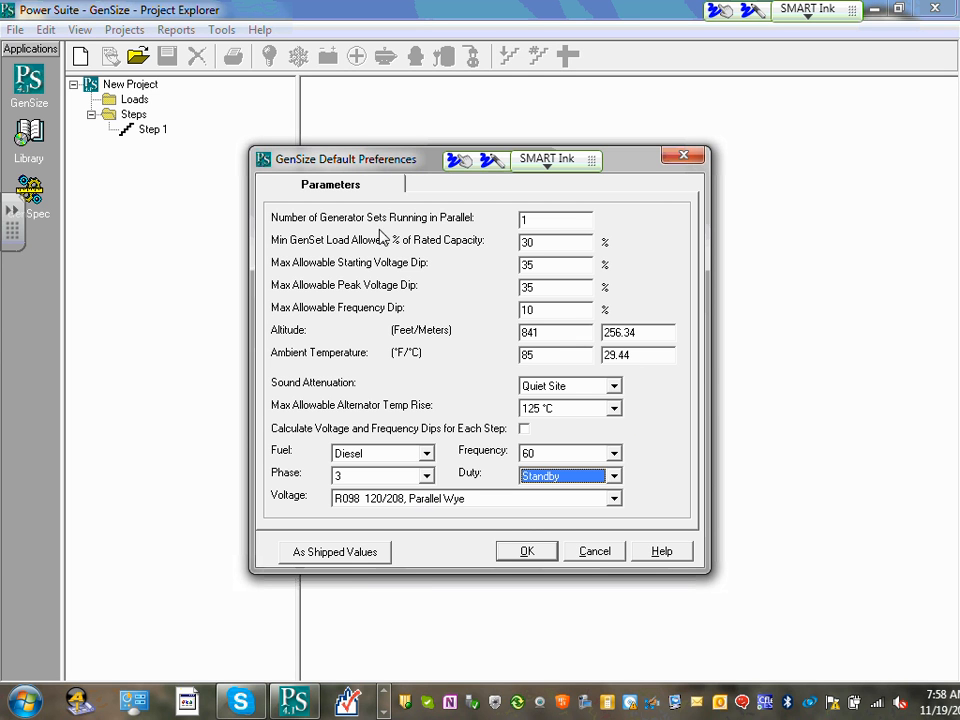
{"action": "left_click", "coordinate": [528, 552]}
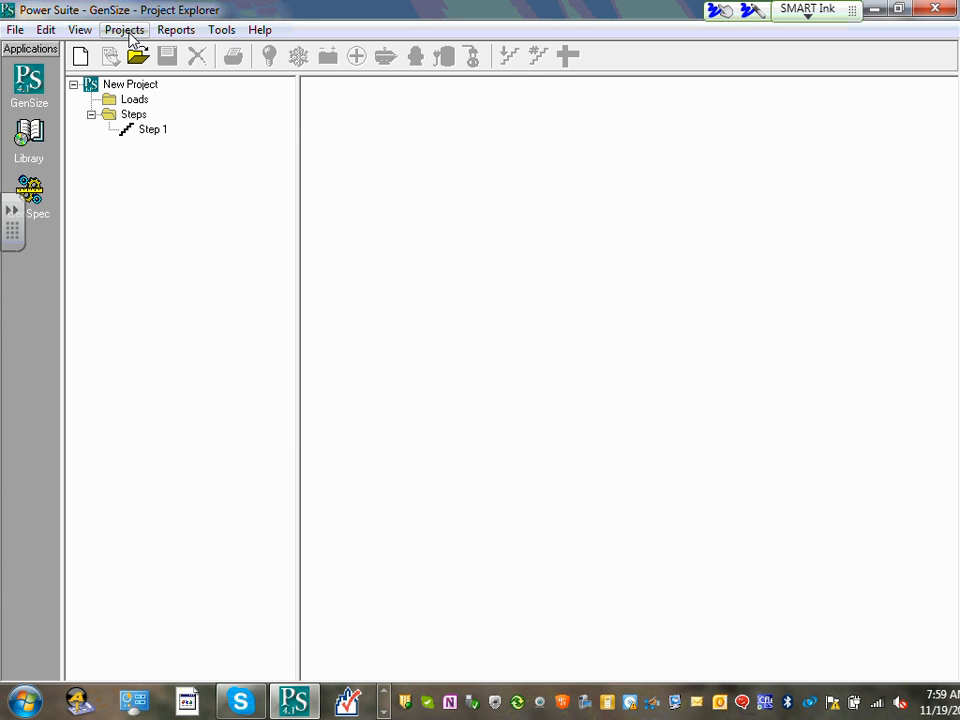
{"action": "left_click", "coordinate": [130, 84]}
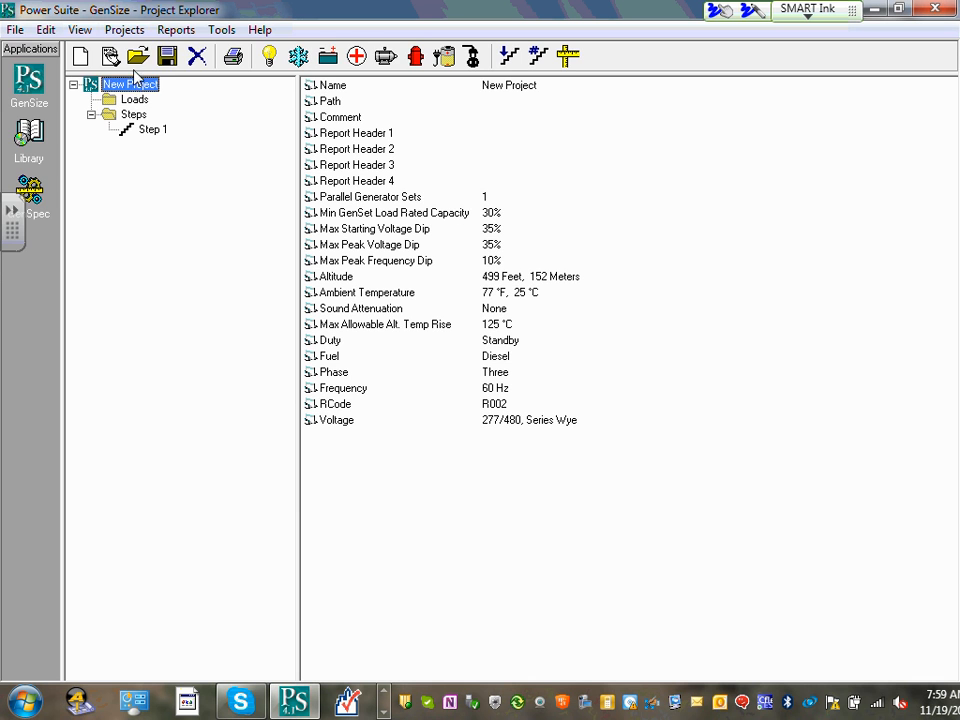
{"action": "left_click", "coordinate": [125, 30]}
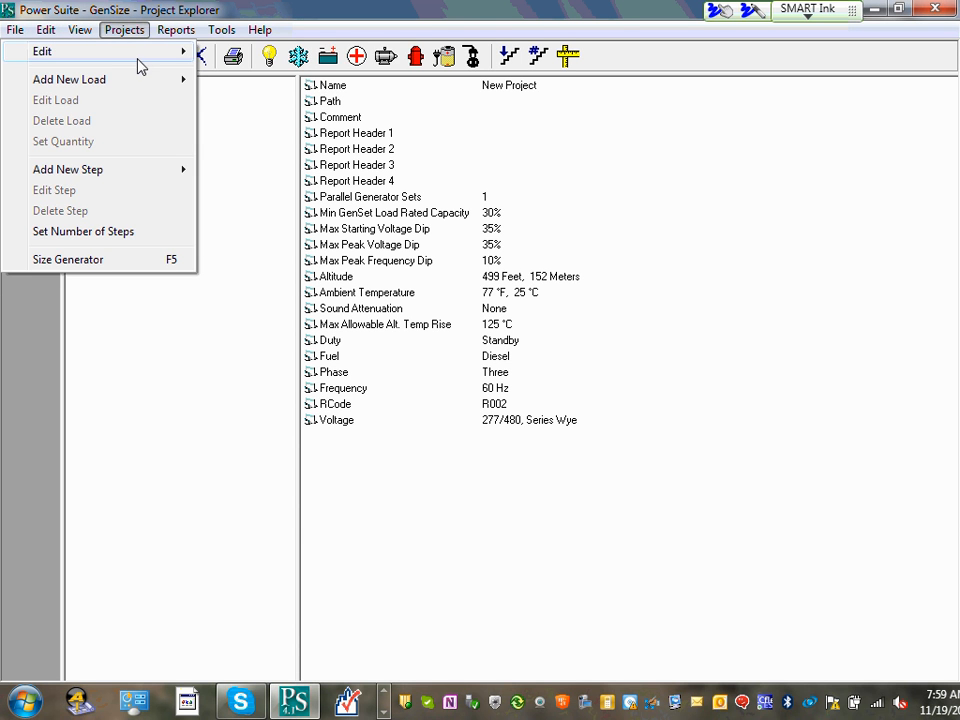
{"action": "left_click", "coordinate": [141, 30]}
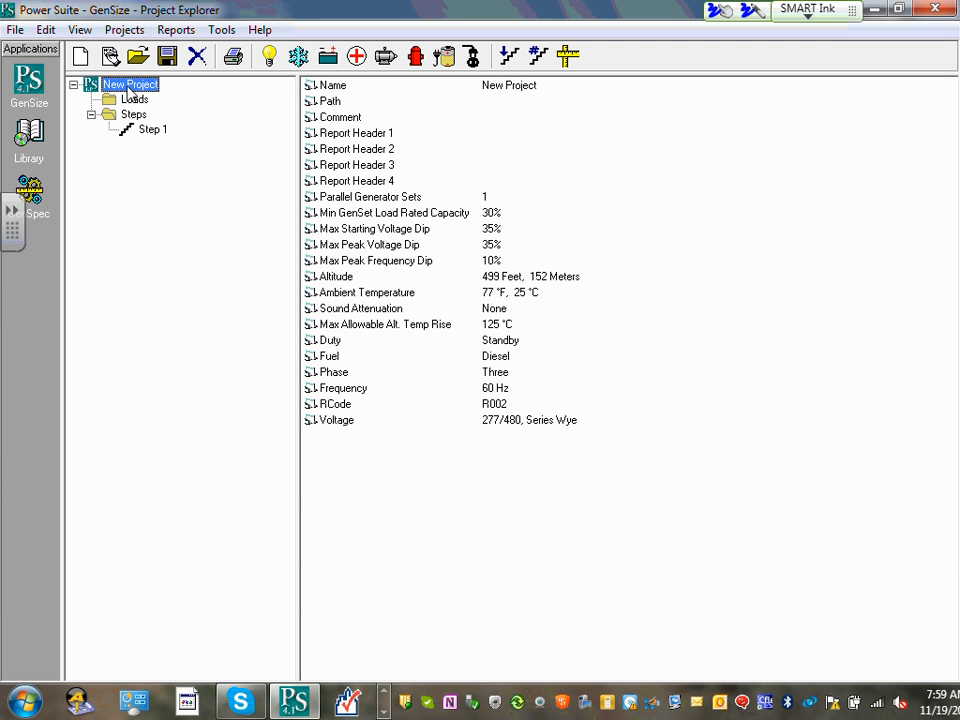
{"action": "left_click", "coordinate": [130, 31]}
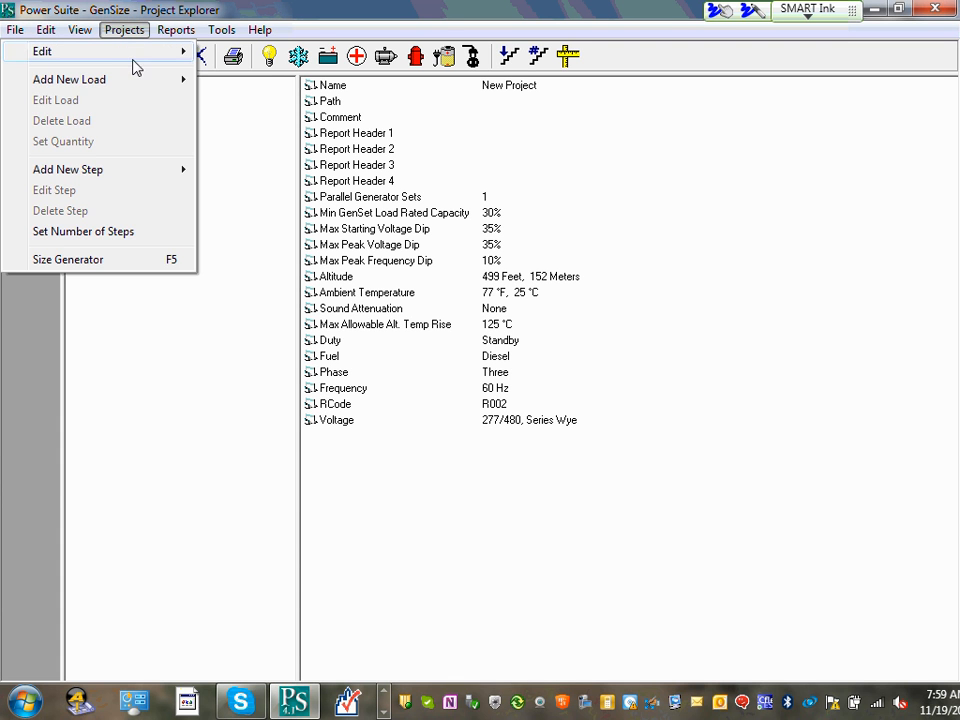
{"action": "mouse_move", "coordinate": [143, 58]}
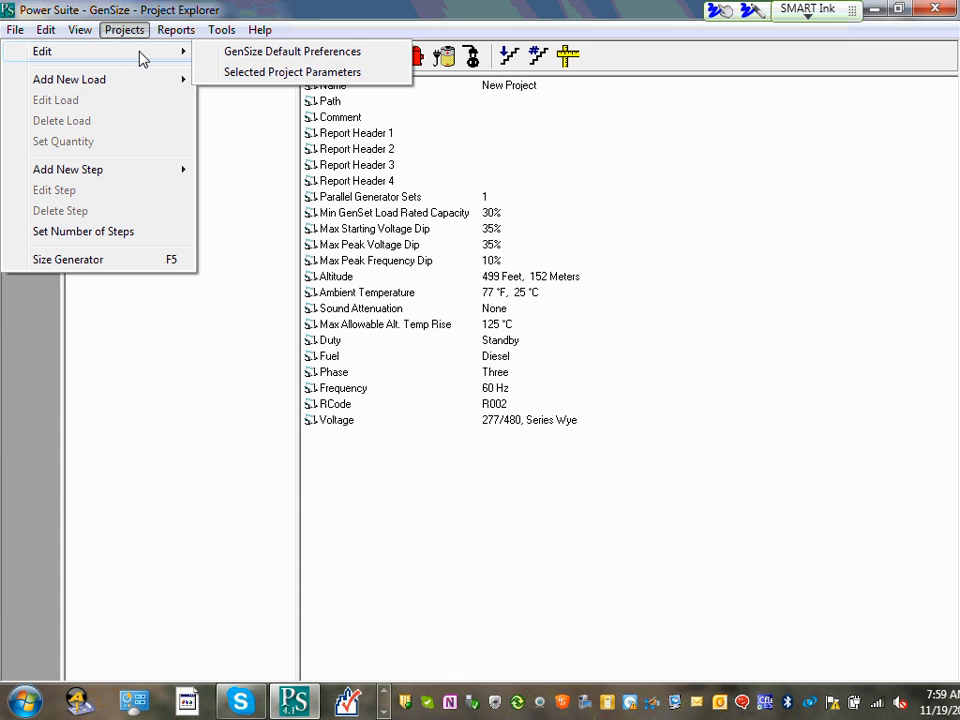
{"action": "left_click", "coordinate": [276, 74]}
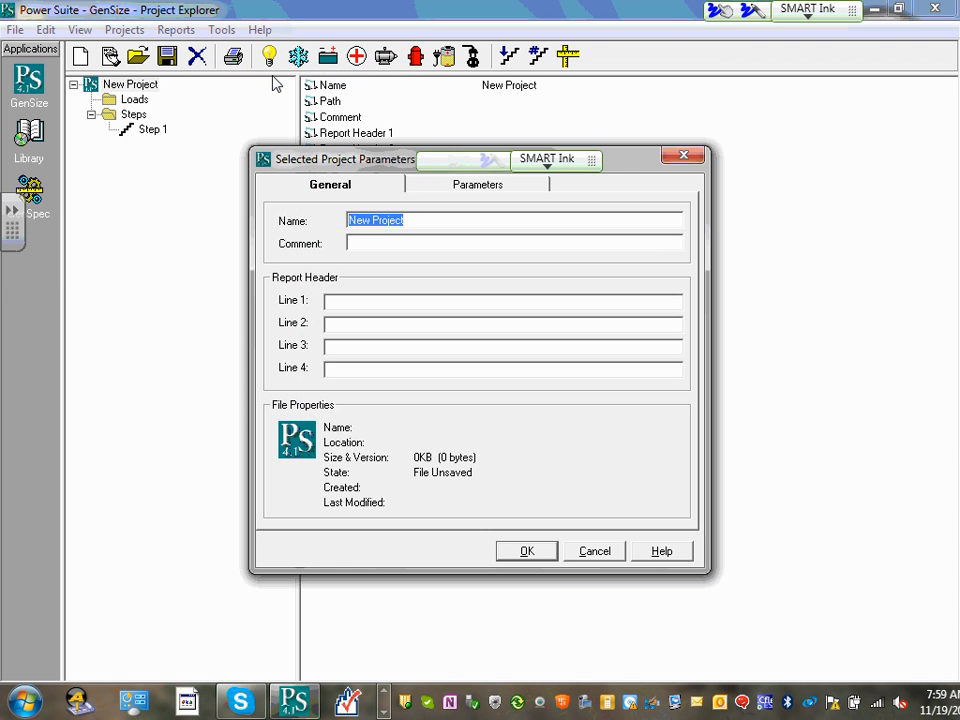
{"action": "left_click", "coordinate": [582, 551]}
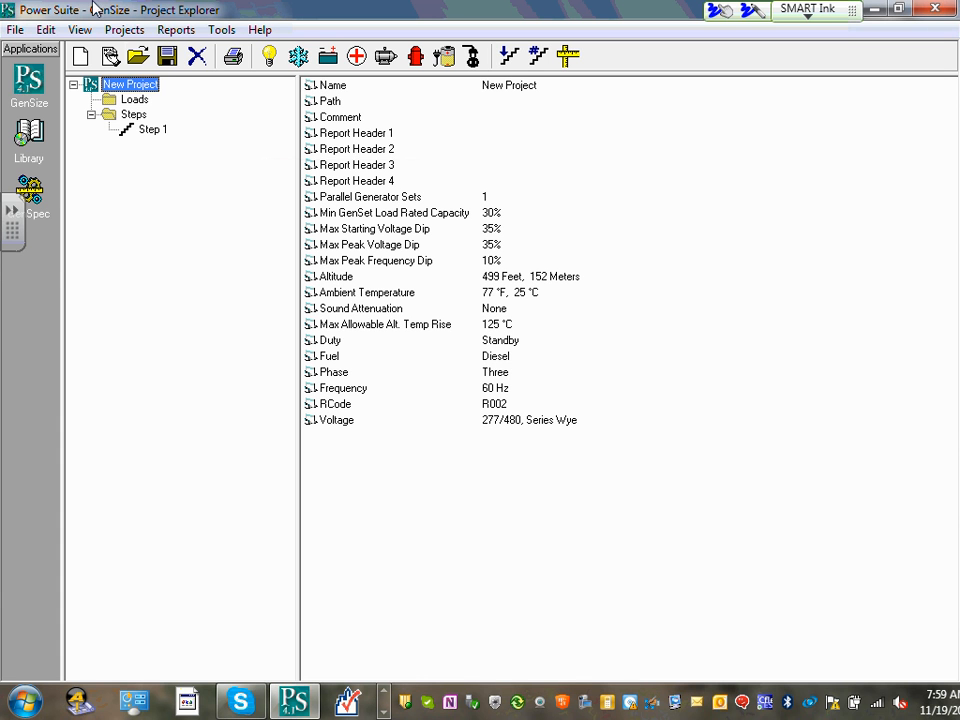
- Open the Selected Project Parameters and name the project Commercial Project
{"action": "left_click", "coordinate": [125, 30]}
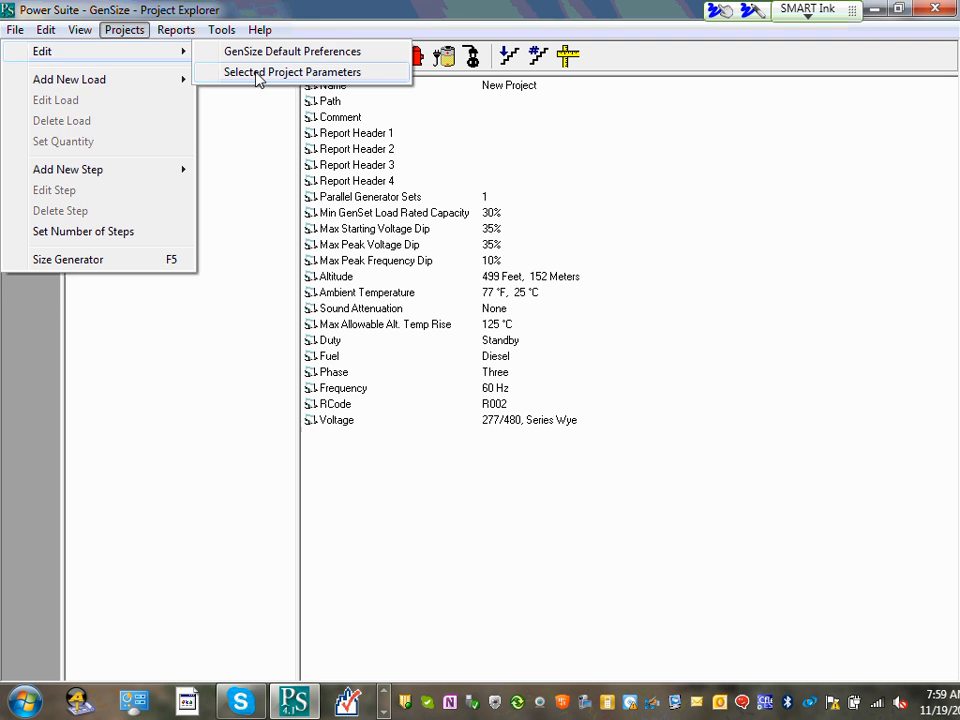
{"action": "left_click", "coordinate": [258, 74]}
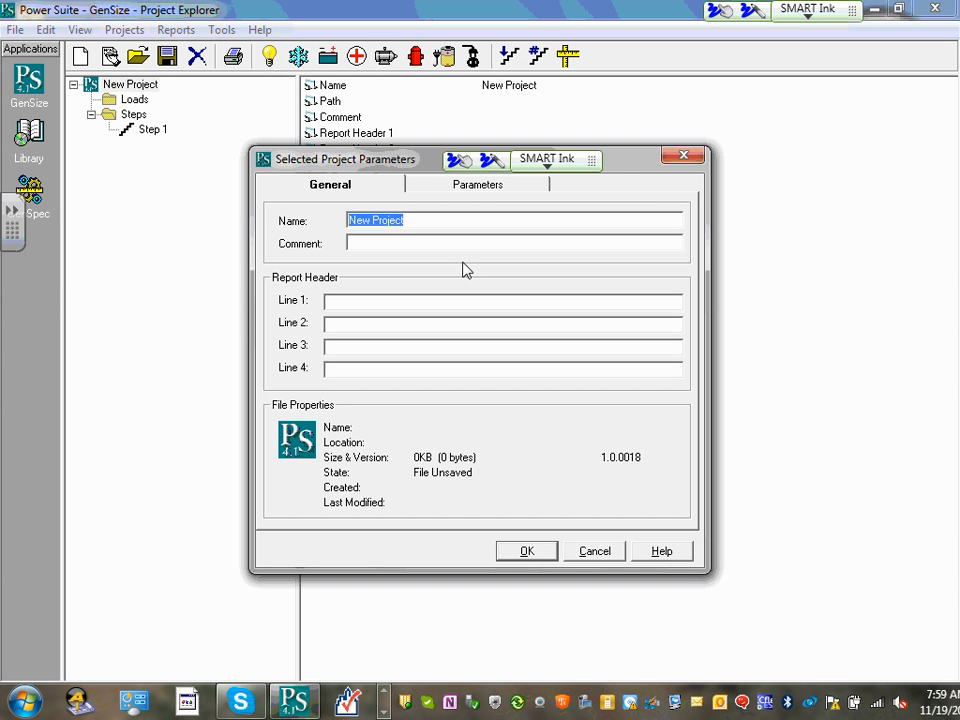
{"action": "type", "text": "Commec"}
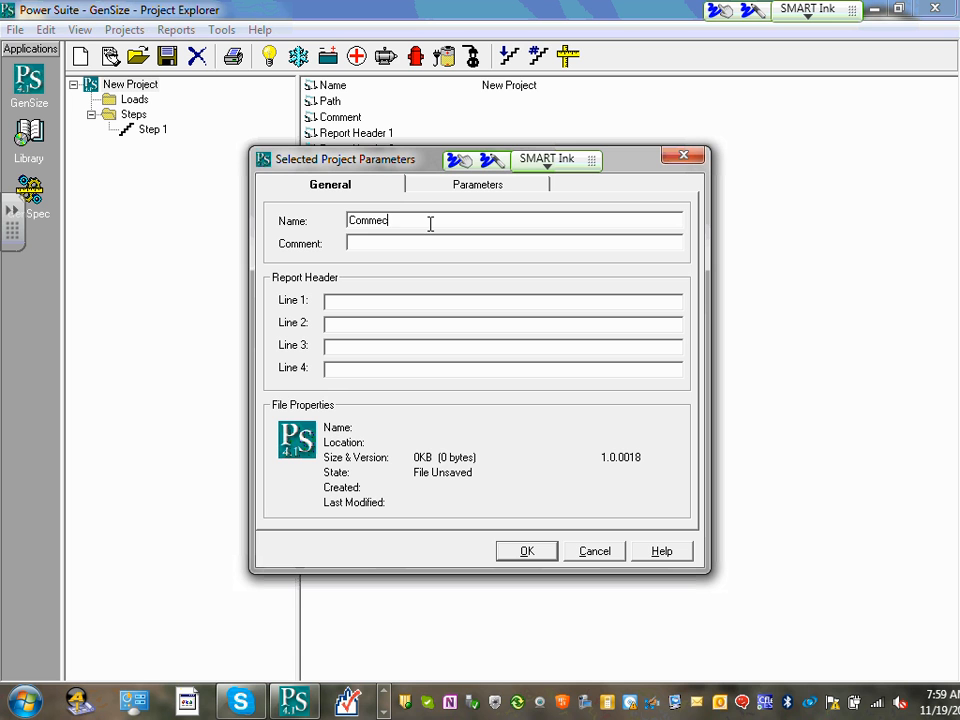
{"action": "key", "text": "BackSpace"}
{"action": "key", "text": "BackSpace"}
{"action": "key", "text": "BackSpace"}
{"action": "type", "text": "mercial Project"}
{"action": "left_click", "coordinate": [411, 243]}
- Fill report header lines 1 to 4 with ttt, yyy, yy and yyy, and enter Minneapolis as the project comment
{"action": "left_click", "coordinate": [377, 304]}
{"action": "type", "text": "ttt"}
{"action": "left_click", "coordinate": [379, 323]}
{"action": "type", "text": "yyy"}
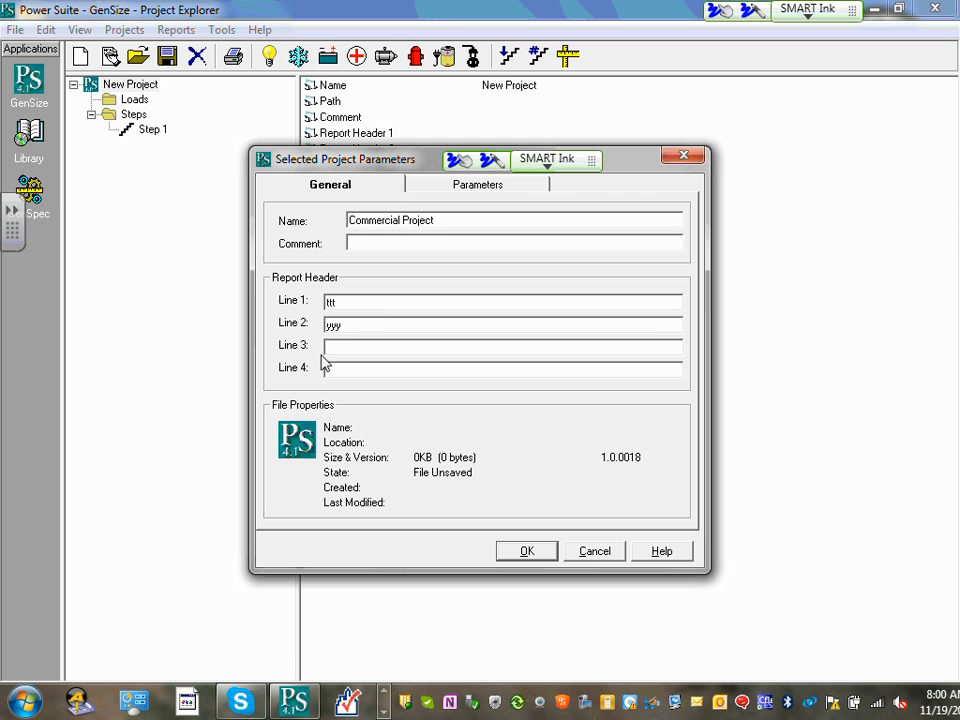
{"action": "left_click", "coordinate": [343, 346]}
{"action": "type", "text": "yy"}
{"action": "left_click", "coordinate": [347, 371]}
{"action": "type", "text": "yyy"}
{"action": "left_click", "coordinate": [399, 238]}
{"action": "type", "text": "Minneapolis"}
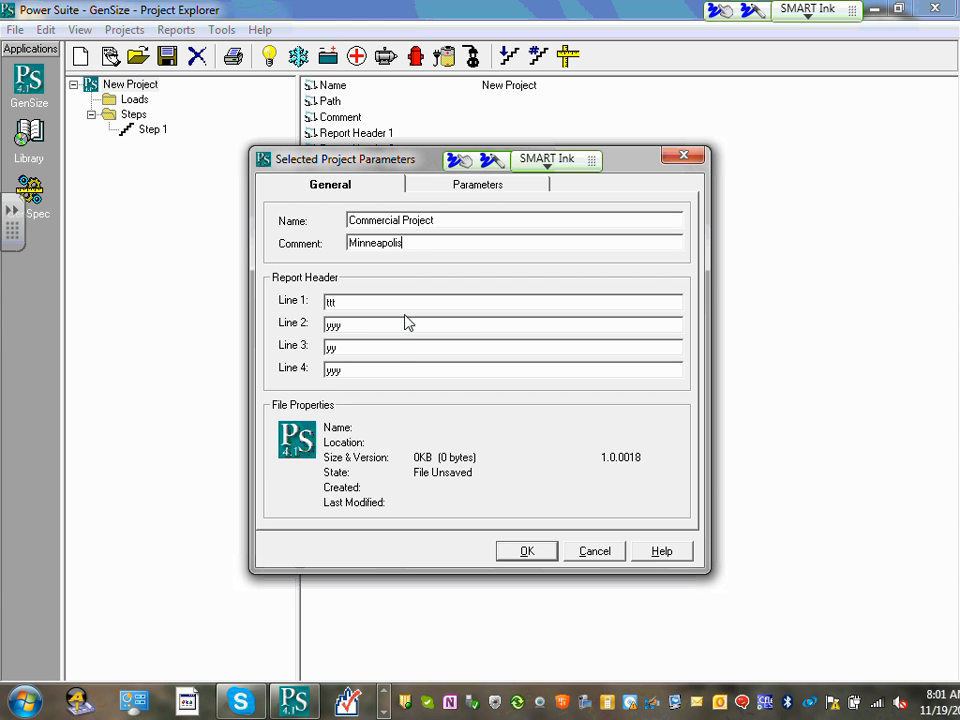
{"action": "left_click", "coordinate": [488, 188]}
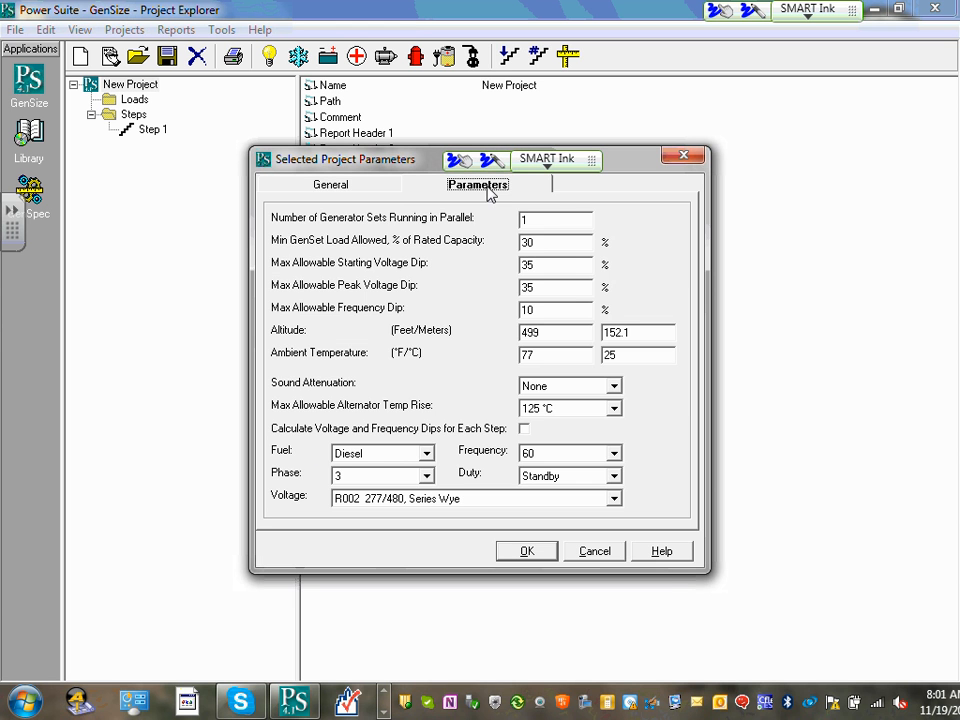
{"action": "left_click", "coordinate": [368, 190]}
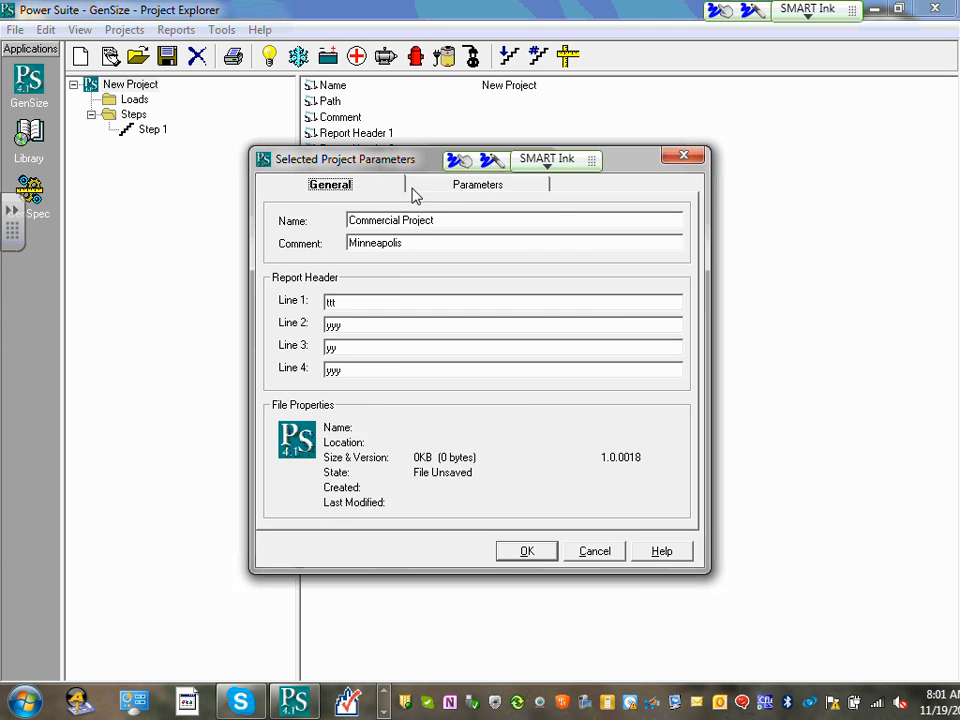
{"action": "left_click", "coordinate": [478, 185]}
{"action": "left_click", "coordinate": [392, 189]}
{"action": "left_click", "coordinate": [471, 189]}
{"action": "left_click", "coordinate": [334, 195]}
{"action": "left_click", "coordinate": [448, 192]}
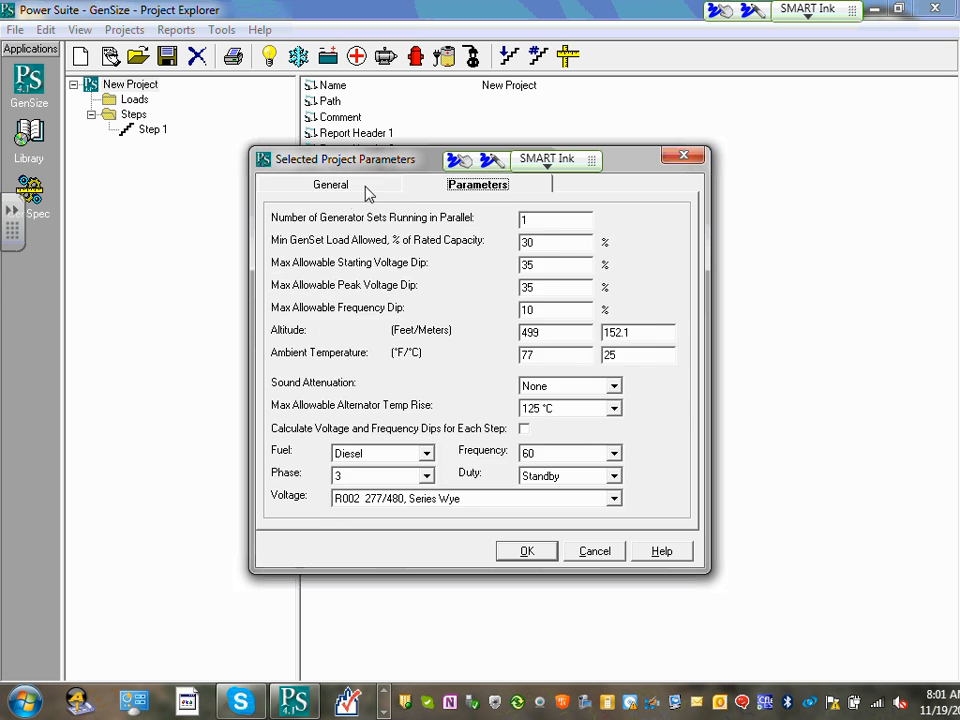
{"action": "left_click", "coordinate": [349, 196]}
- Set the project's altitude to 800 feet and its ambient temperature to 85 °F
{"action": "left_click", "coordinate": [440, 190]}
{"action": "double_click", "coordinate": [553, 331]}
{"action": "type", "text": "800"}
{"action": "double_click", "coordinate": [551, 352]}
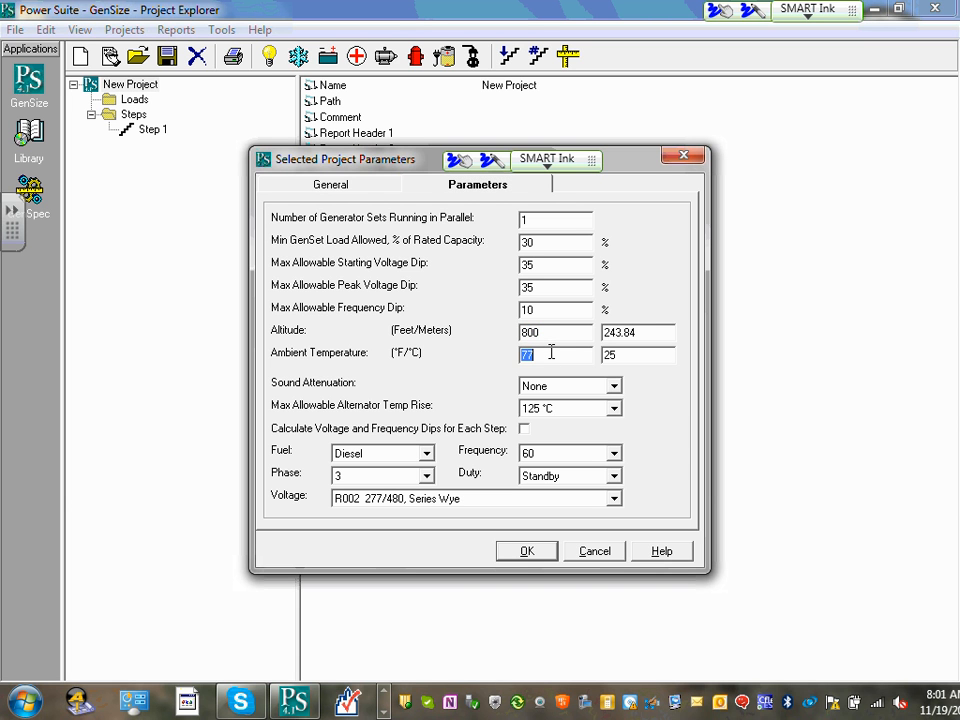
{"action": "type", "text": "85"}
- Set the project's sound attenuation to Quiet Site and its voltage to R098 120/208, Parallel Wye
{"action": "left_click", "coordinate": [542, 387]}
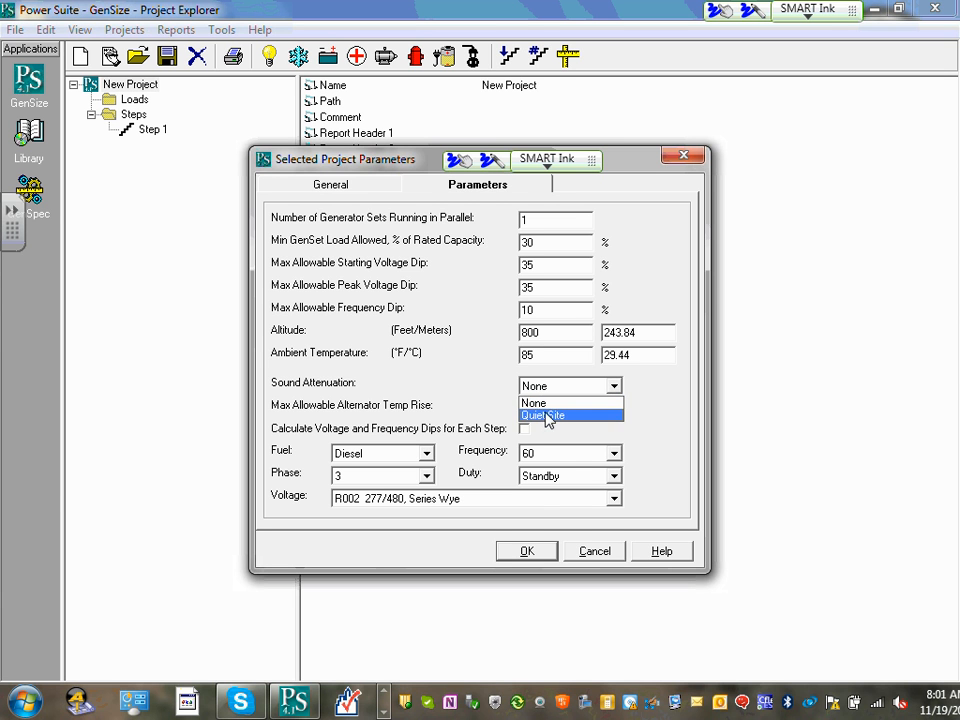
{"action": "left_click", "coordinate": [545, 415]}
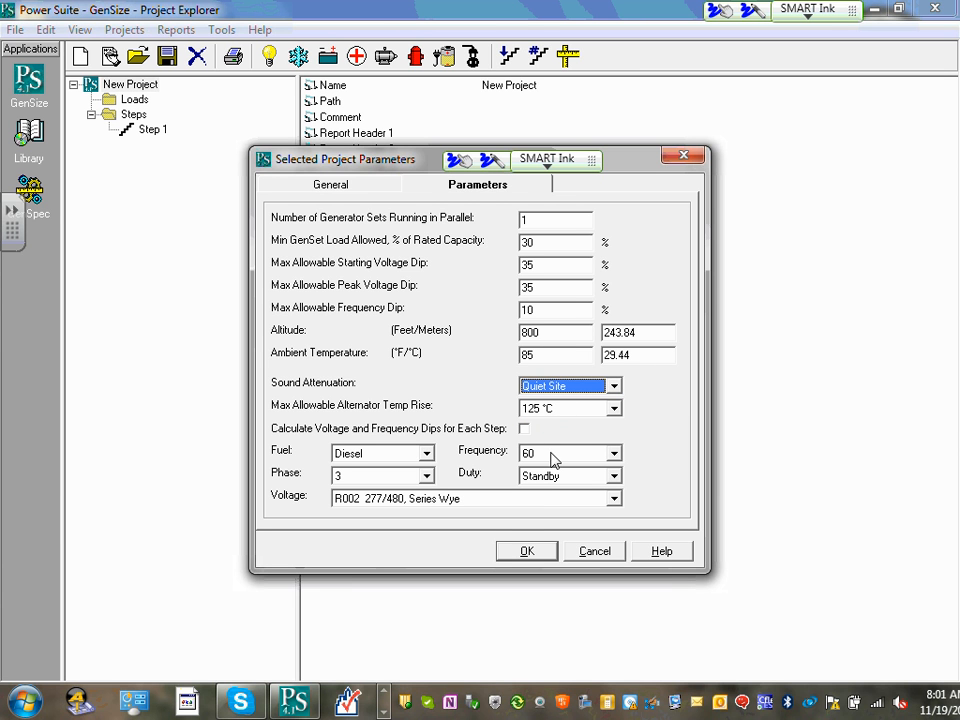
{"action": "left_click", "coordinate": [513, 508]}
{"action": "scroll", "coordinate": [454, 595], "scroll_direction": "down", "scroll_amount": 2}
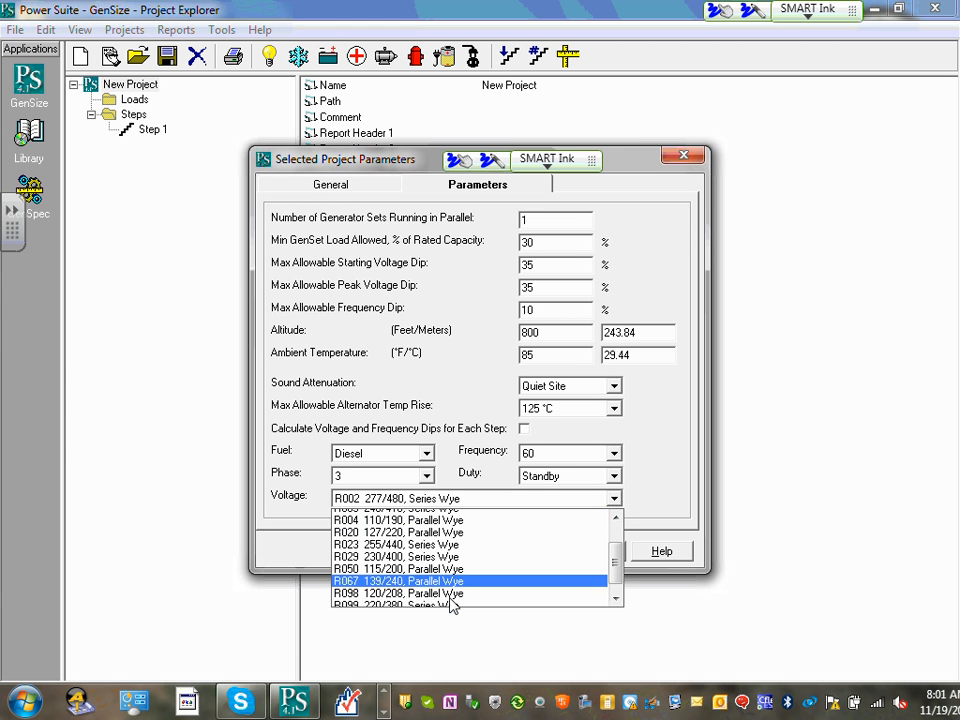
{"action": "left_click", "coordinate": [453, 566]}
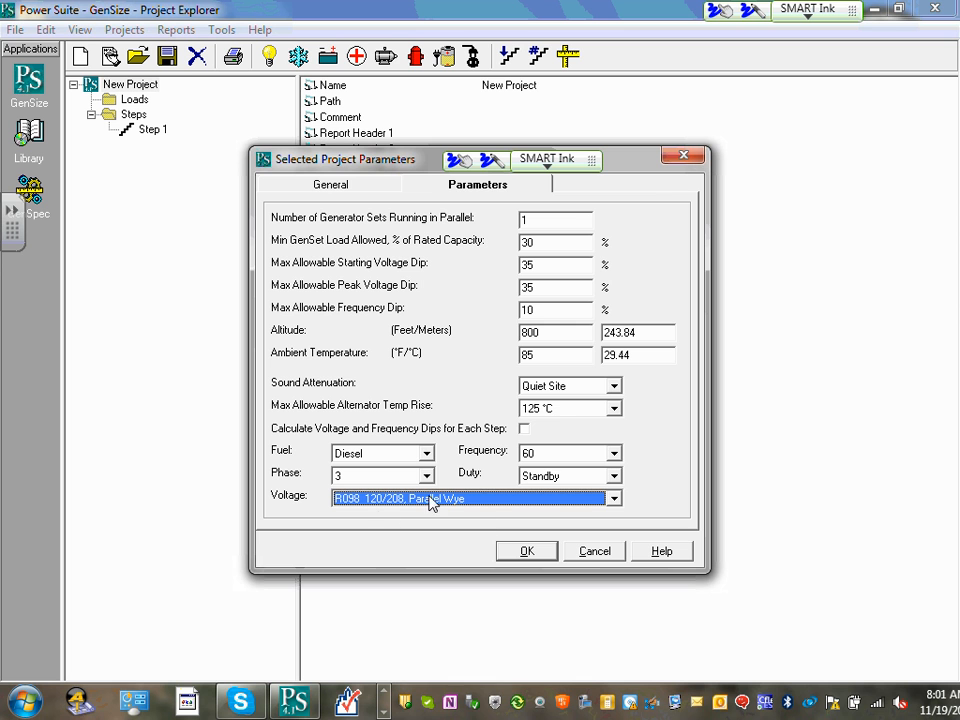
- Change the project's altitude to 841 feet, recheck the general and parameter settings, and apply them
{"action": "double_click", "coordinate": [548, 333]}
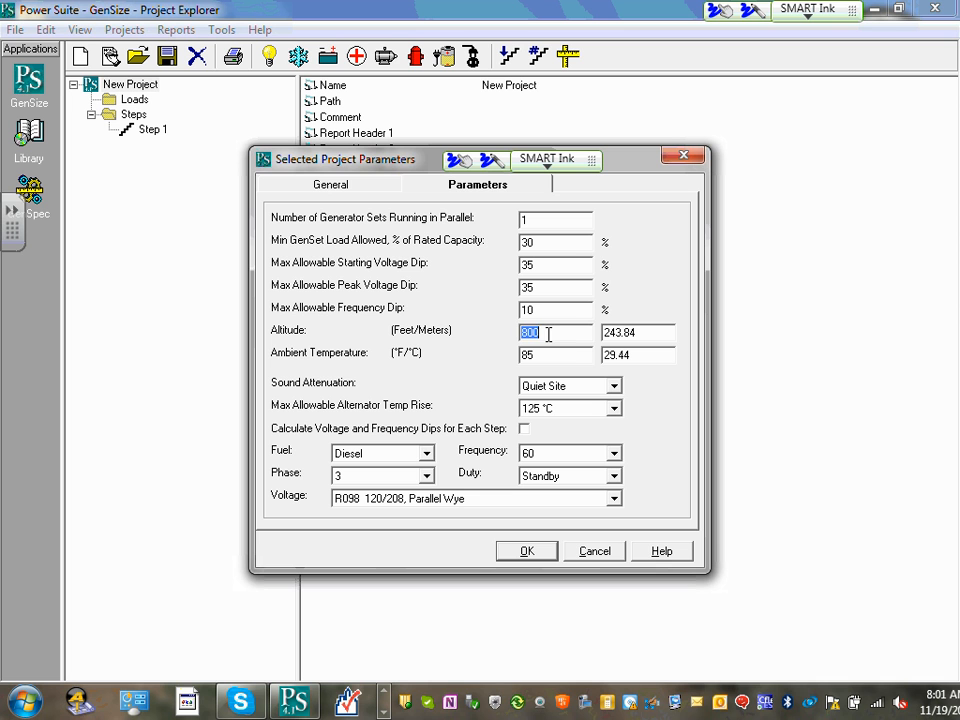
{"action": "left_click", "coordinate": [548, 335]}
{"action": "key", "text": "BackSpace"}
{"action": "key", "text": "BackSpace"}
{"action": "type", "text": "41"}
{"action": "double_click", "coordinate": [567, 355]}
{"action": "left_click", "coordinate": [343, 190]}
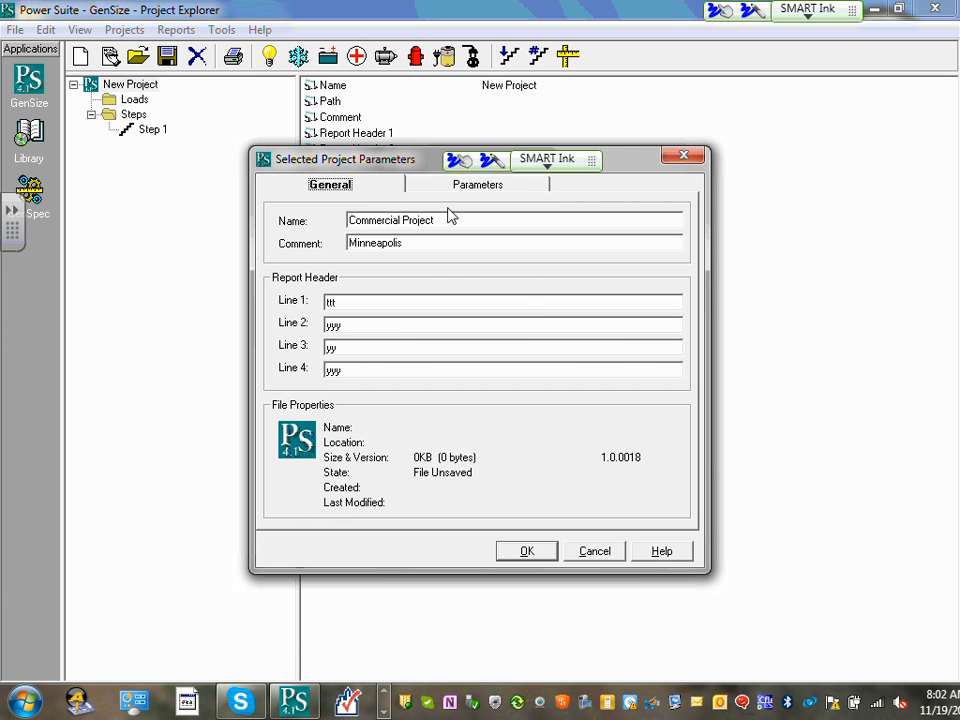
{"action": "left_click", "coordinate": [470, 190]}
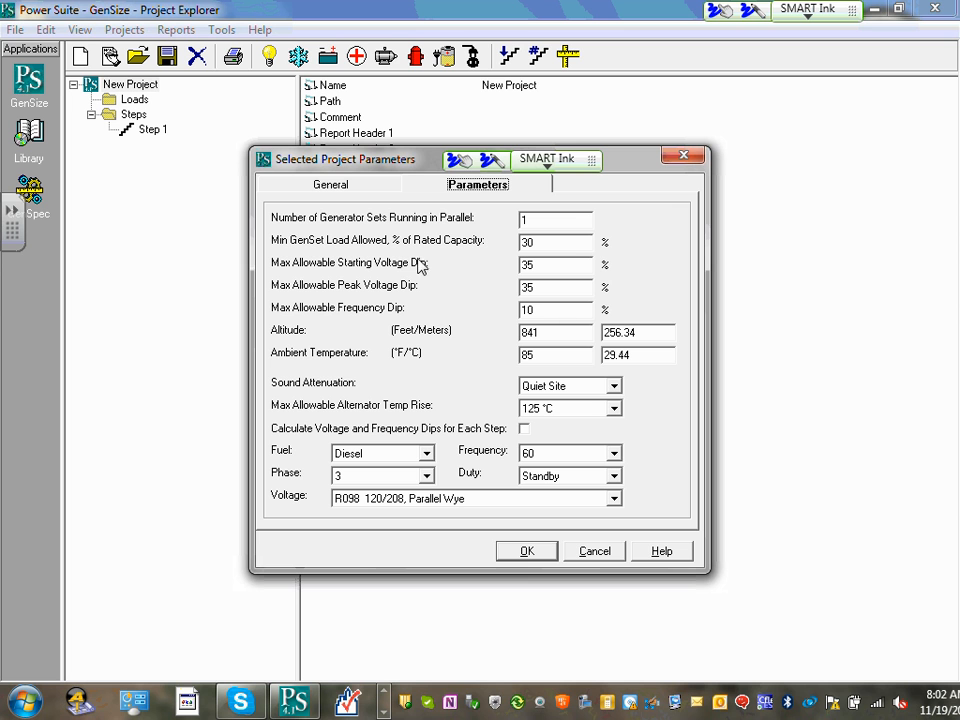
{"action": "left_click", "coordinate": [532, 556]}
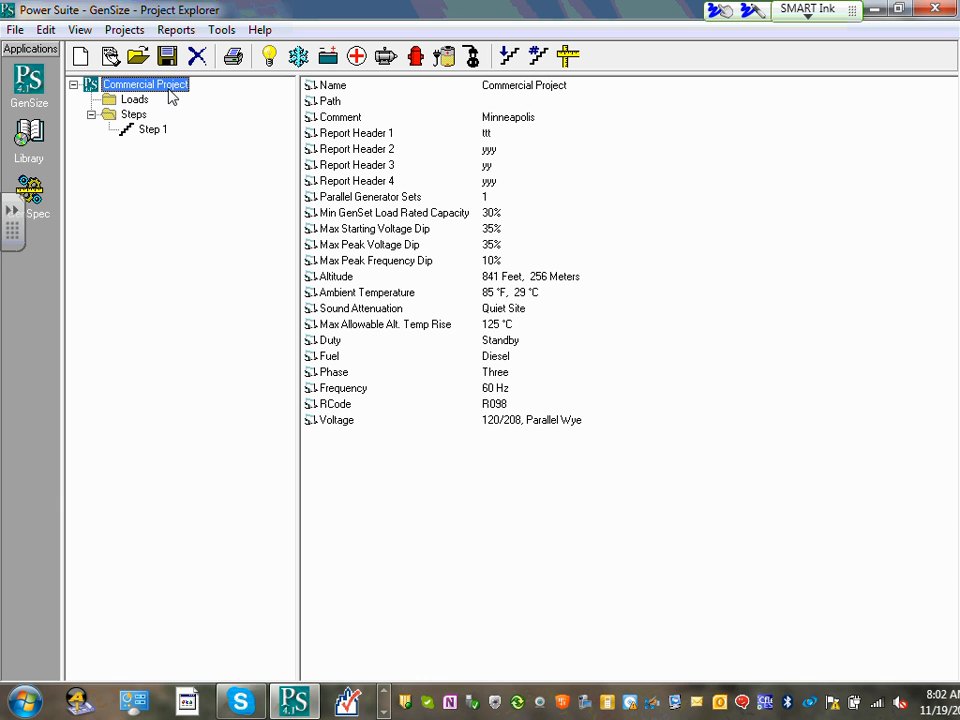
- Reopen the Selected Project Parameters of Commercial Project, review the general and parameter settings, and close them
{"action": "left_click", "coordinate": [133, 31]}
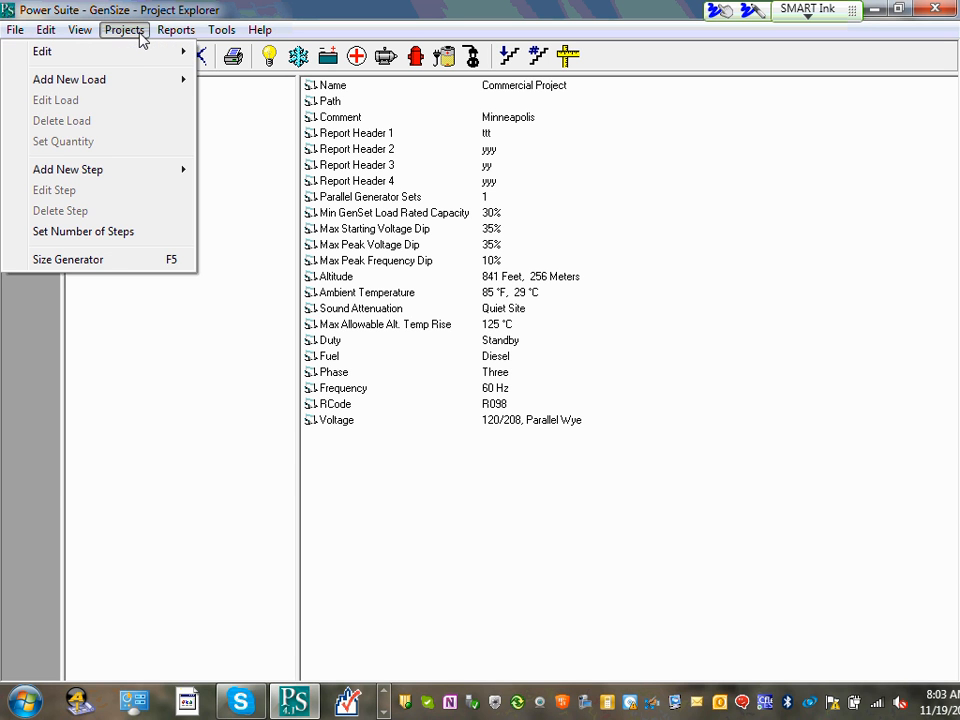
{"action": "mouse_move", "coordinate": [148, 62]}
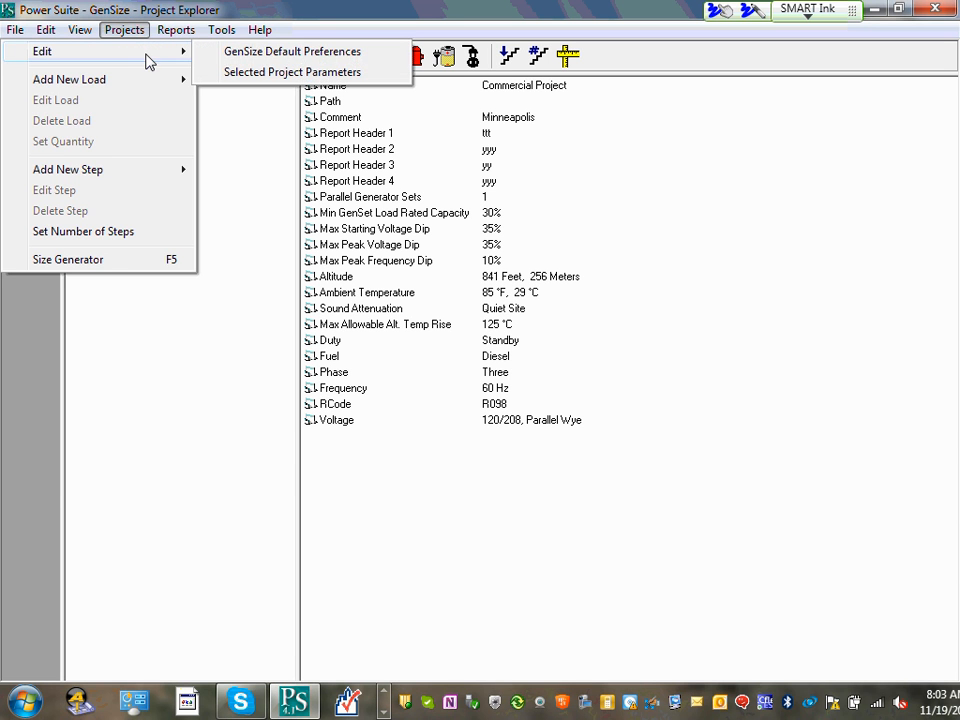
{"action": "left_click", "coordinate": [316, 73]}
{"action": "left_click", "coordinate": [478, 185]}
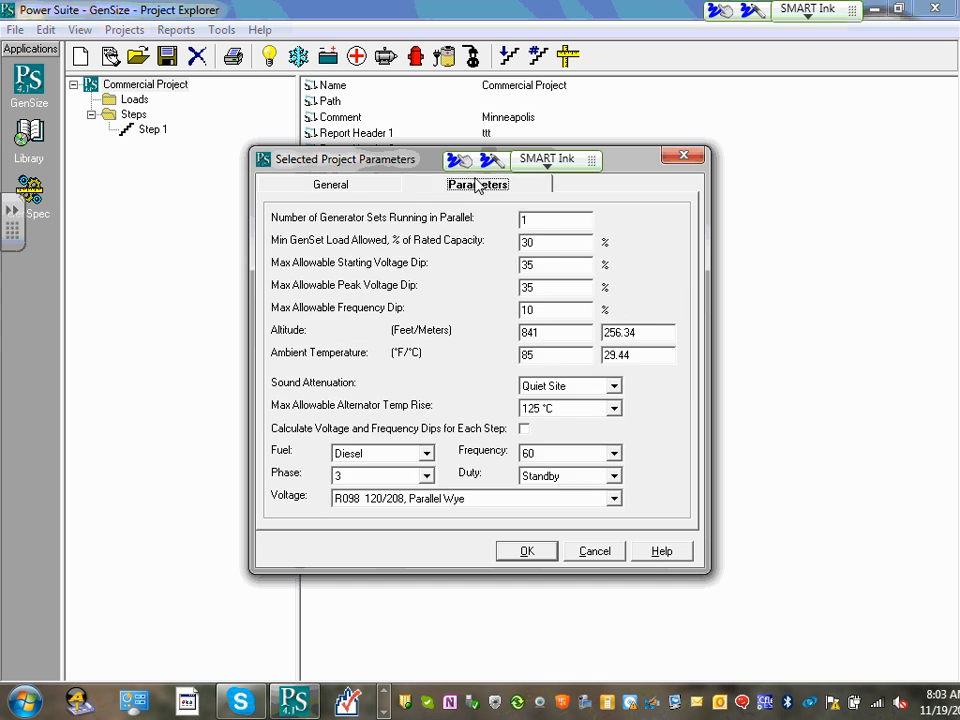
{"action": "left_click", "coordinate": [375, 189]}
{"action": "left_click", "coordinate": [461, 190]}
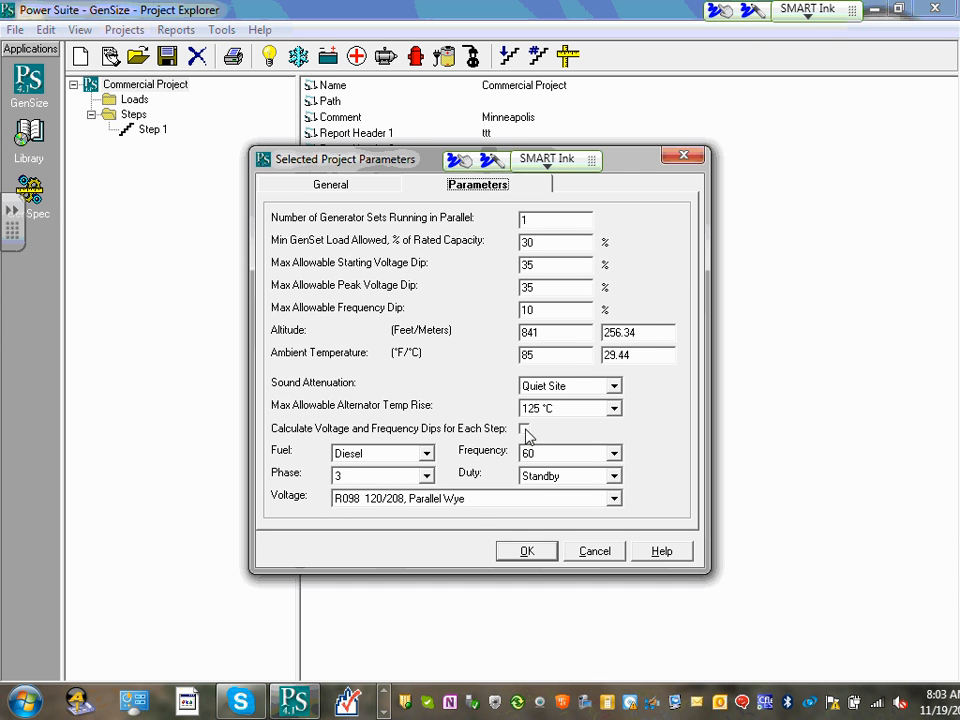
{"action": "left_click", "coordinate": [521, 550]}
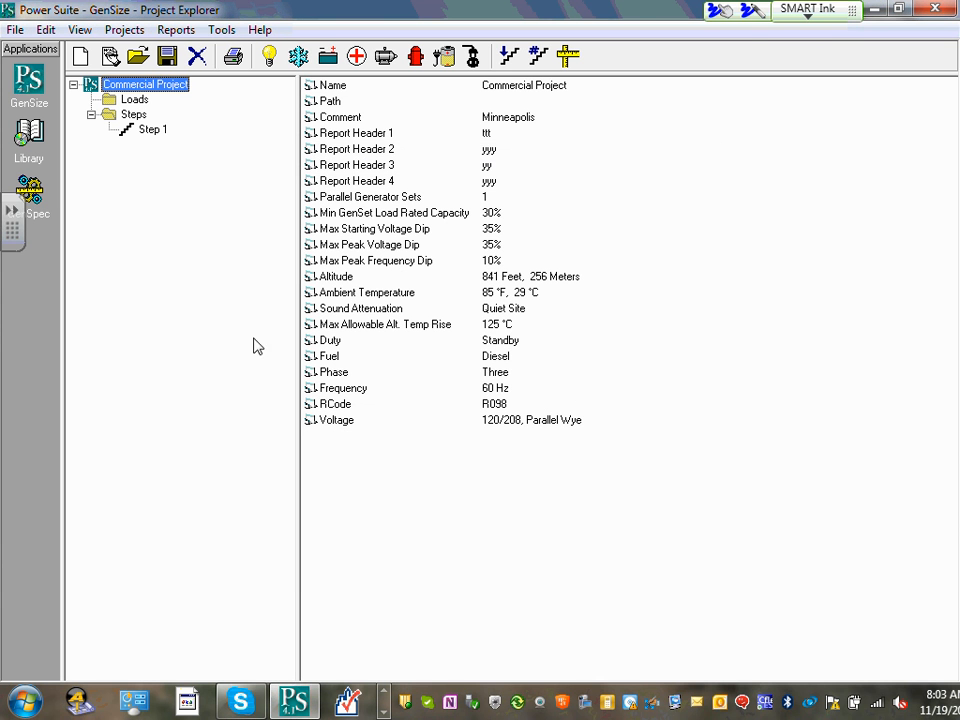
- Select the project's Loads folder and switch to the Commercial Load Calc-2013 workbook in Excel
{"action": "left_click", "coordinate": [132, 101]}
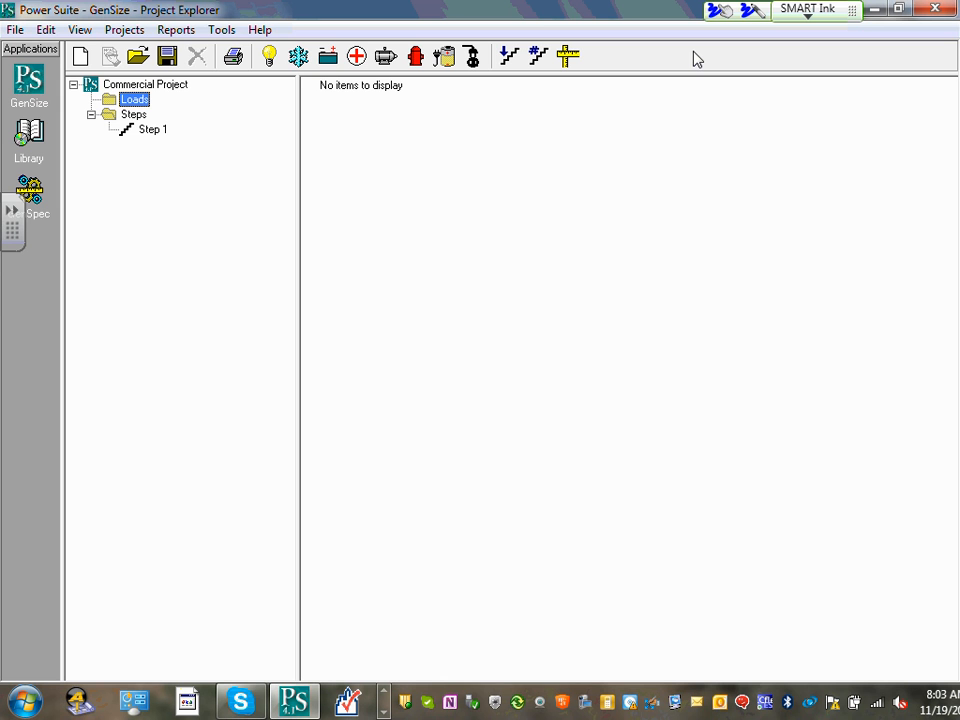
{"action": "left_click", "coordinate": [898, 8]}
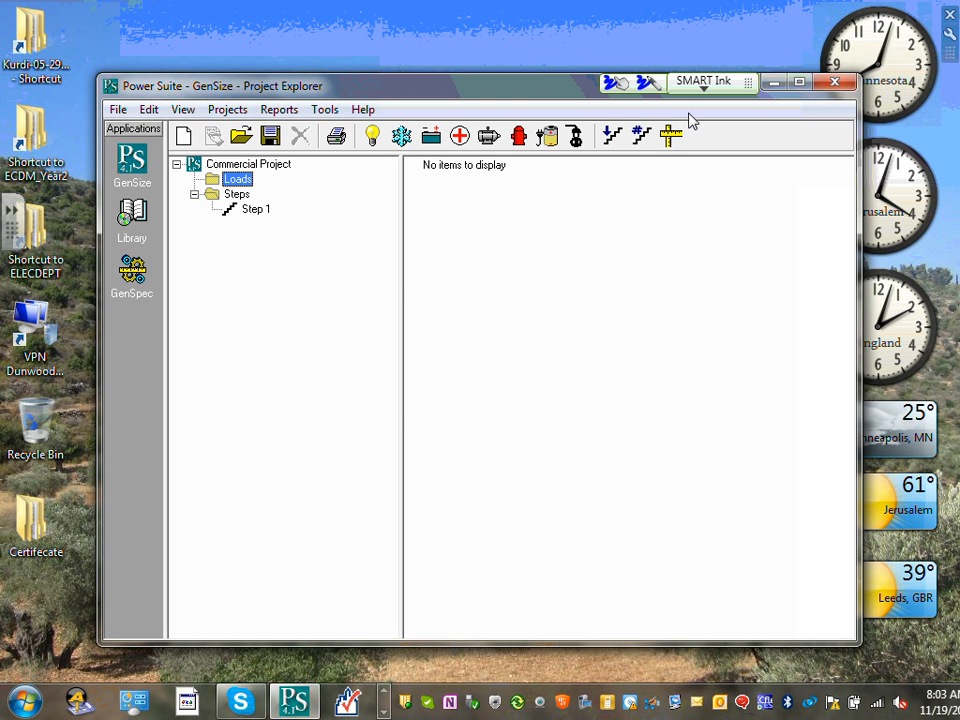
{"action": "left_click", "coordinate": [383, 712]}
{"action": "left_click", "coordinate": [382, 713]}
{"action": "left_click", "coordinate": [382, 714]}
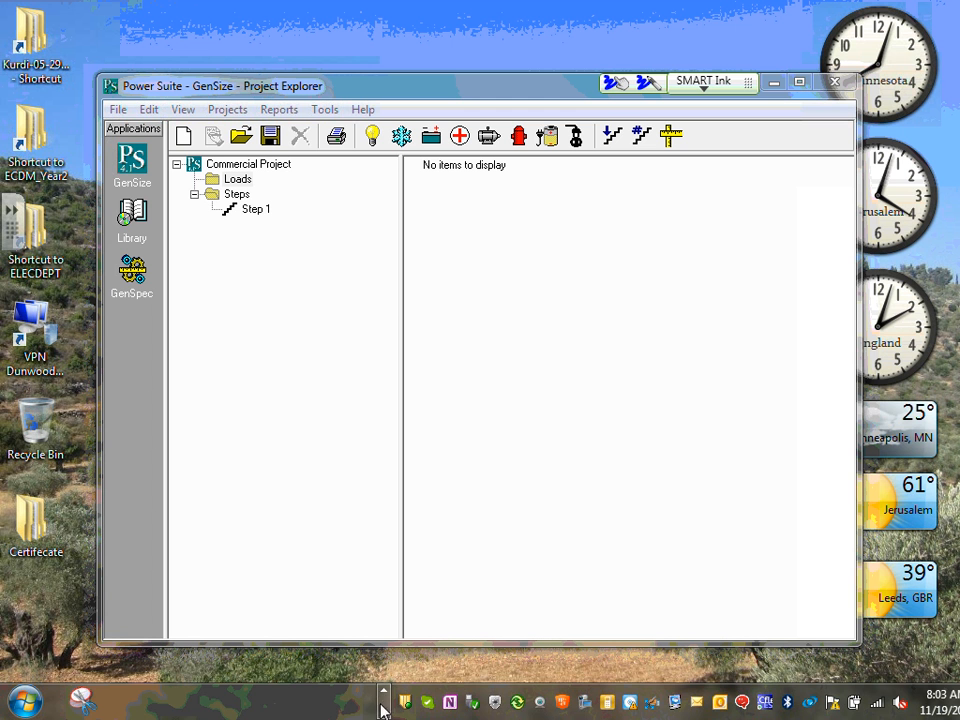
{"action": "left_click", "coordinate": [385, 689]}
{"action": "left_click", "coordinate": [385, 689]}
{"action": "left_click", "coordinate": [385, 689]}
{"action": "left_click", "coordinate": [385, 689]}
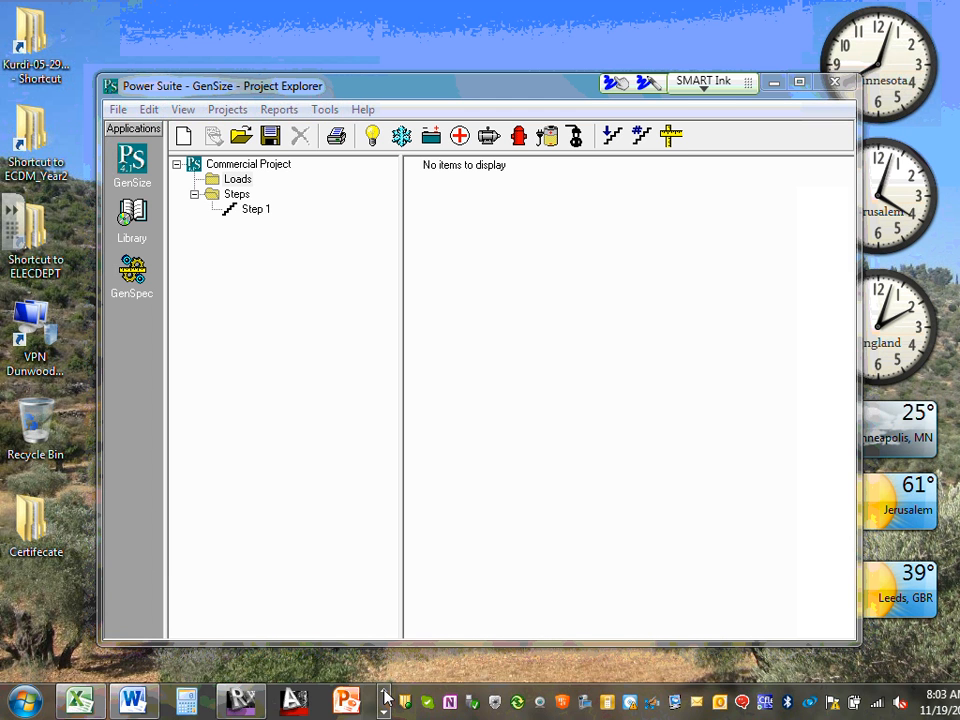
{"action": "left_click", "coordinate": [385, 689]}
{"action": "left_click", "coordinate": [385, 691]}
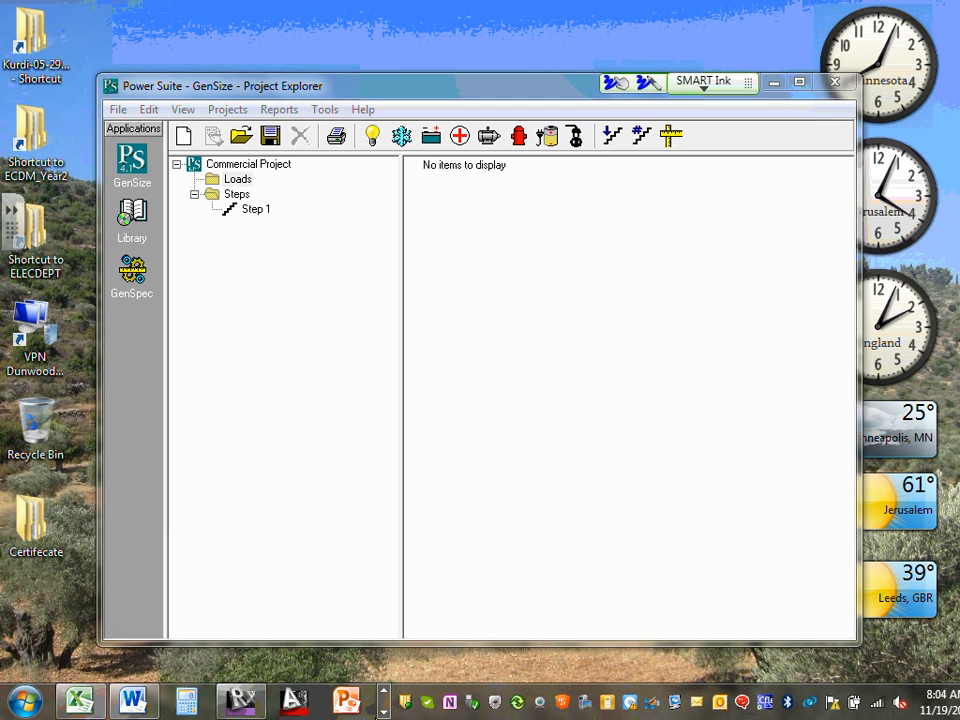
{"action": "left_click", "coordinate": [80, 700]}
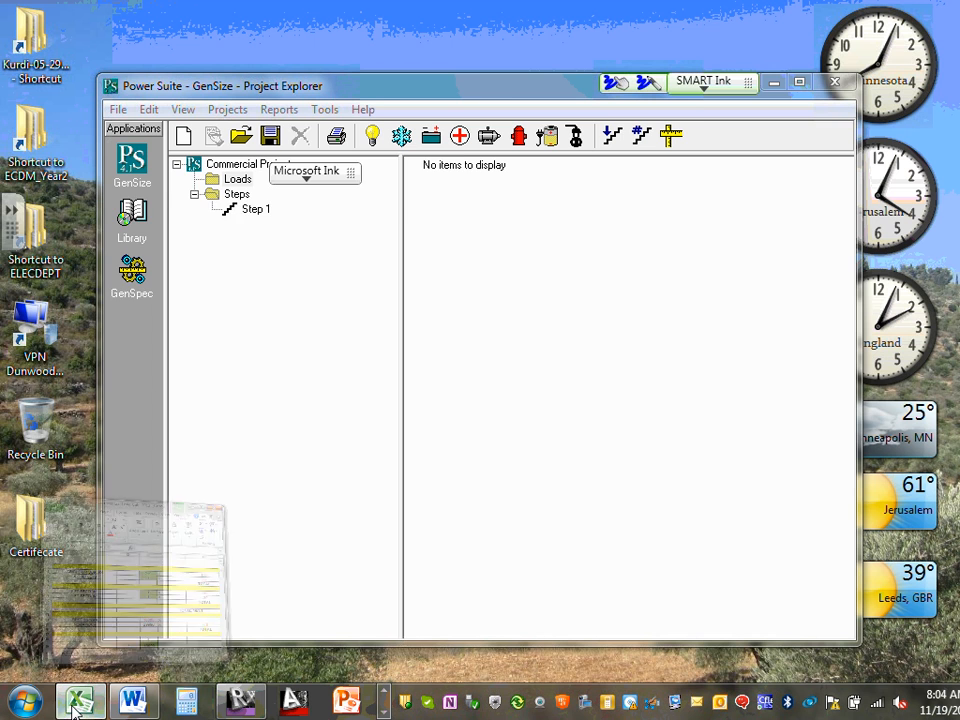
{"action": "left_click", "coordinate": [401, 172]}
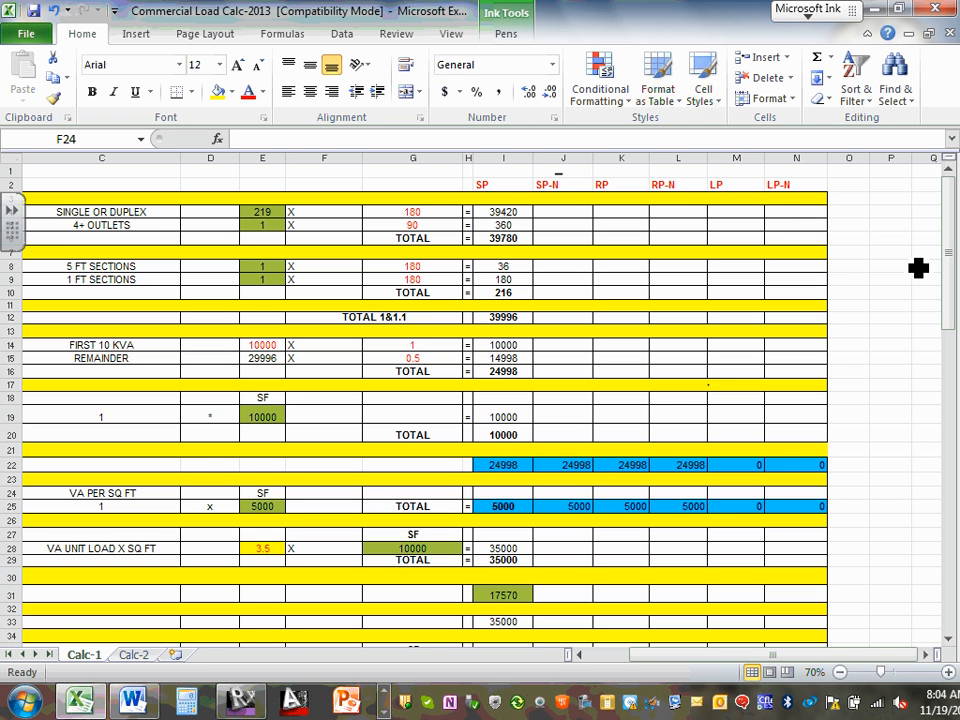
- Examine the RP-N and LP columns of the Calc-1 sheet, including the total demand load and feeder size sections
{"action": "left_click_drag", "start_coordinate": [950, 233], "coordinate": [945, 422]}
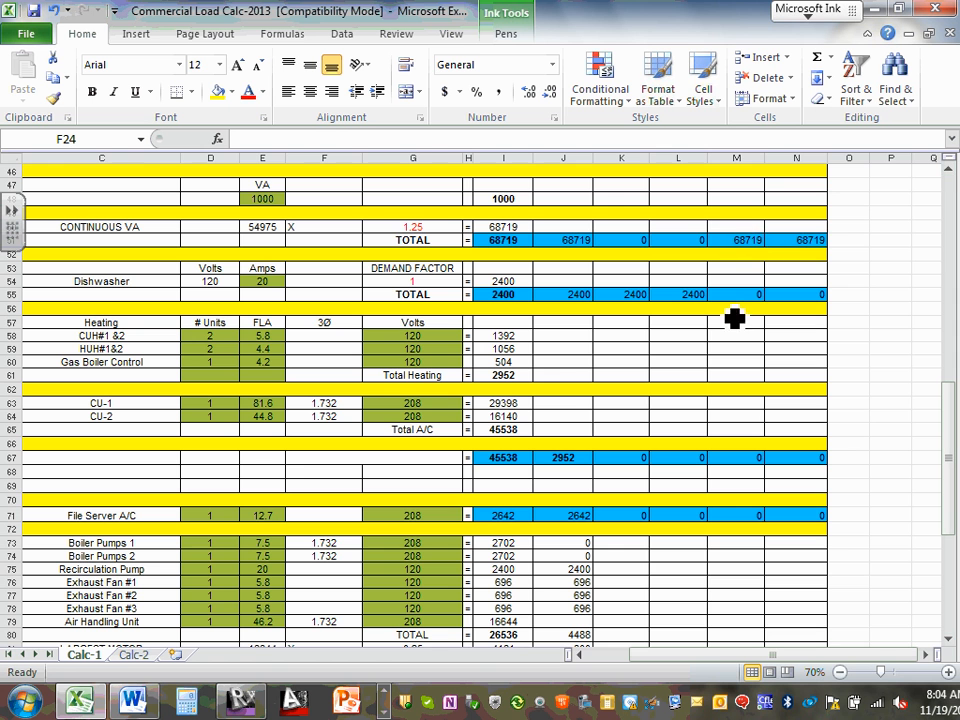
{"action": "left_click_drag", "start_coordinate": [948, 445], "coordinate": [948, 508]}
{"action": "left_click", "coordinate": [908, 591]}
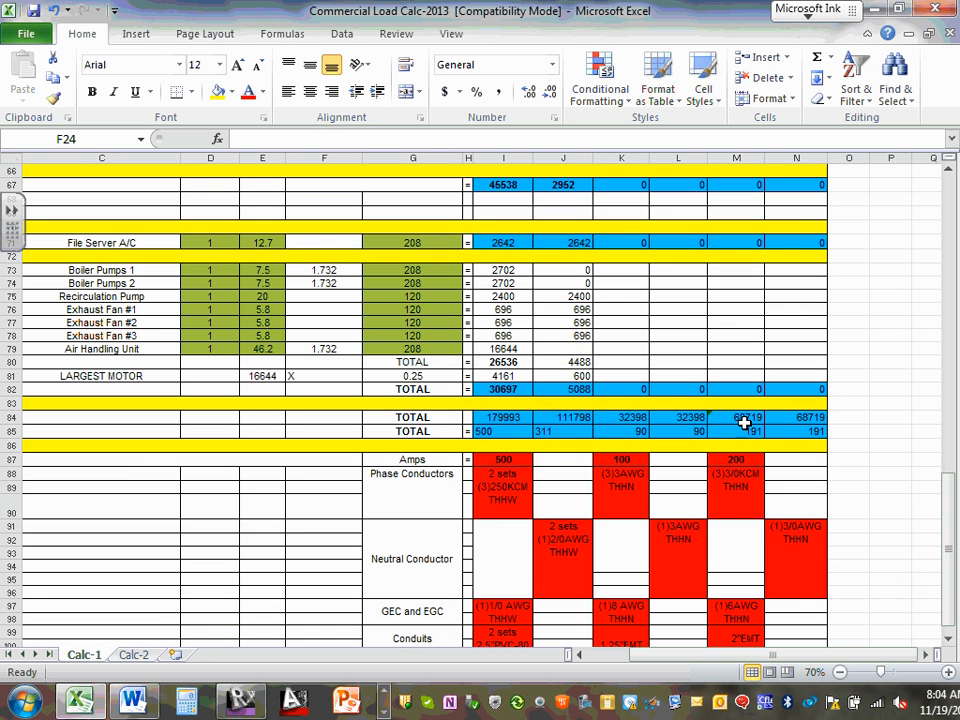
{"action": "left_click", "coordinate": [680, 157]}
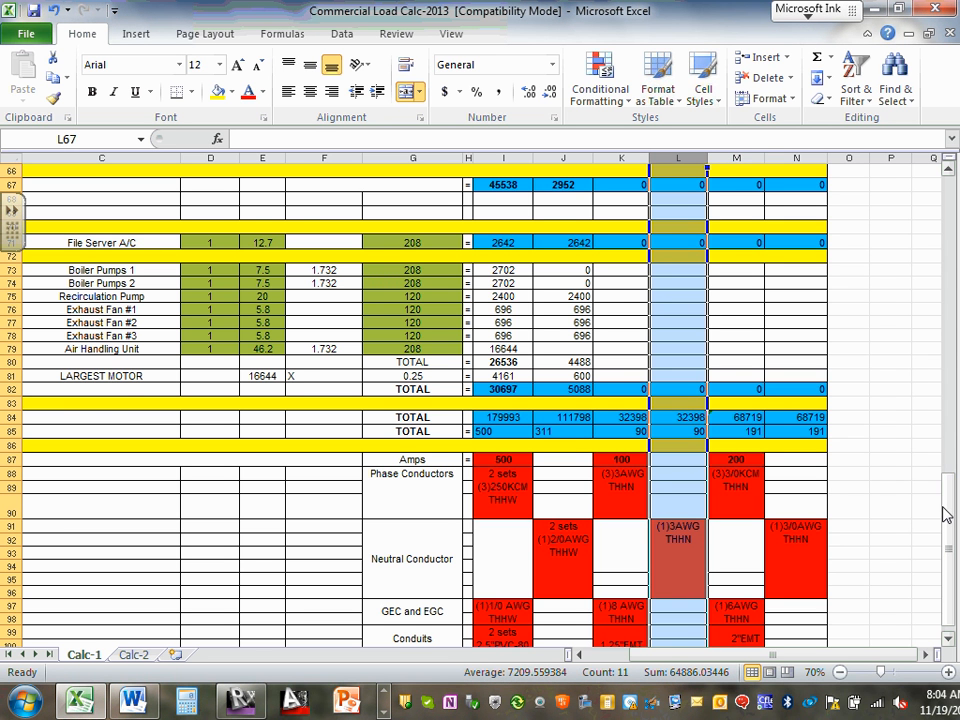
{"action": "left_click_drag", "start_coordinate": [948, 508], "coordinate": [940, 188]}
{"action": "left_click", "coordinate": [736, 157]}
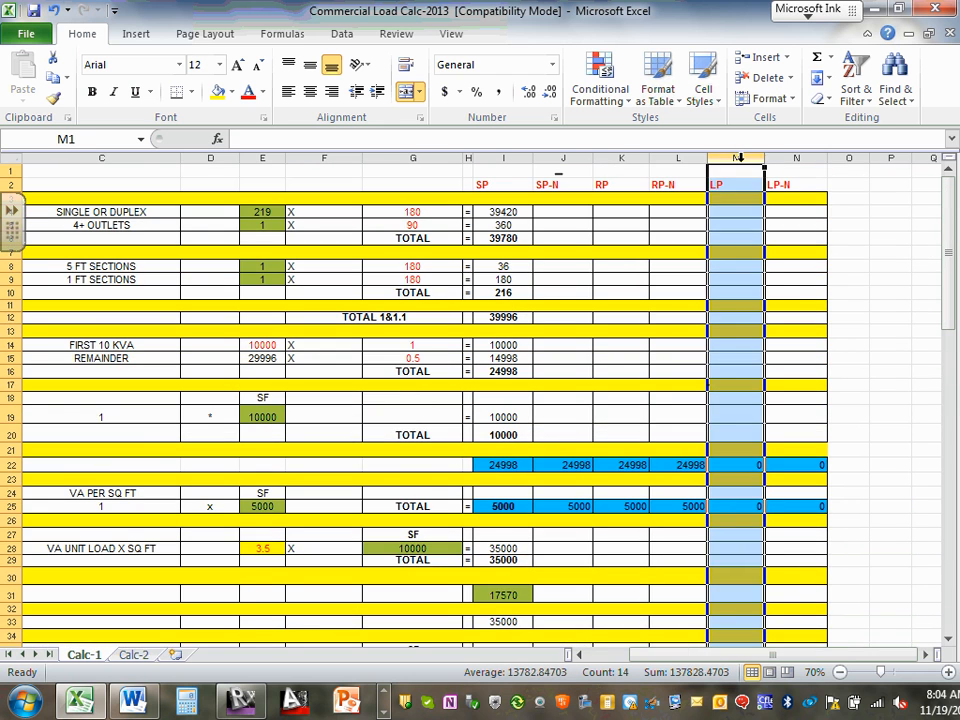
{"action": "left_click_drag", "start_coordinate": [952, 218], "coordinate": [955, 467]}
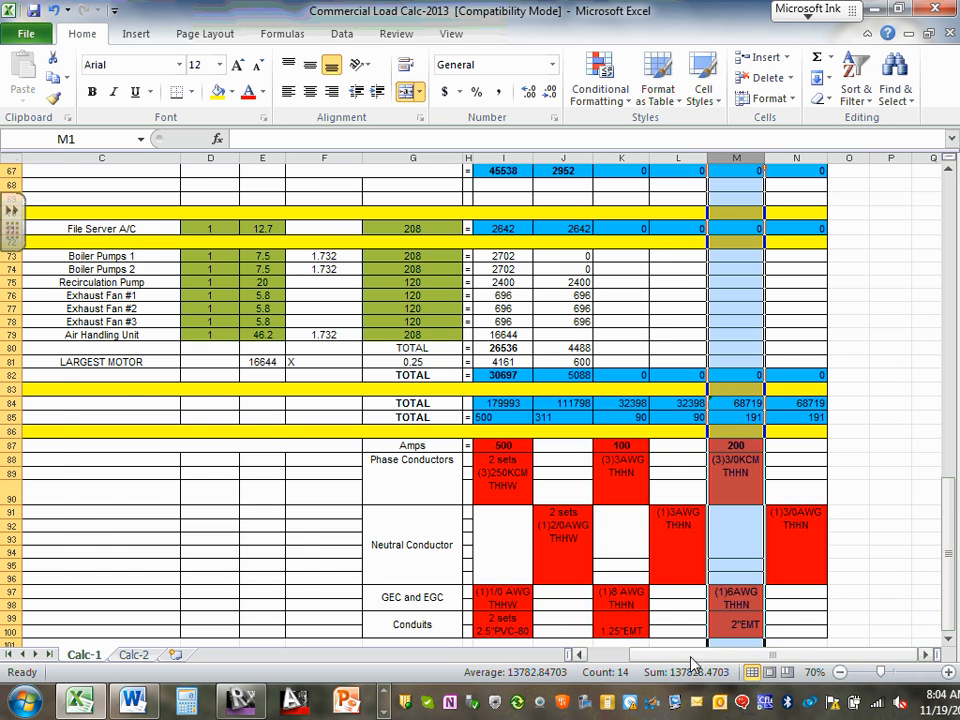
{"action": "left_click_drag", "start_coordinate": [690, 655], "coordinate": [608, 680]}
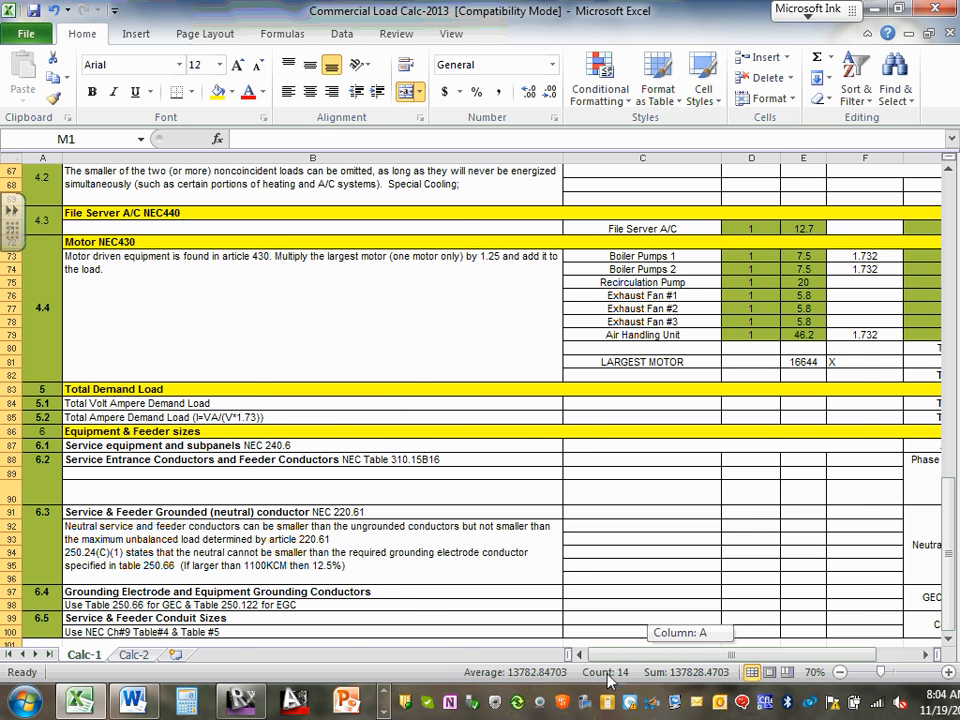
{"action": "left_click_drag", "start_coordinate": [609, 680], "coordinate": [724, 649]}
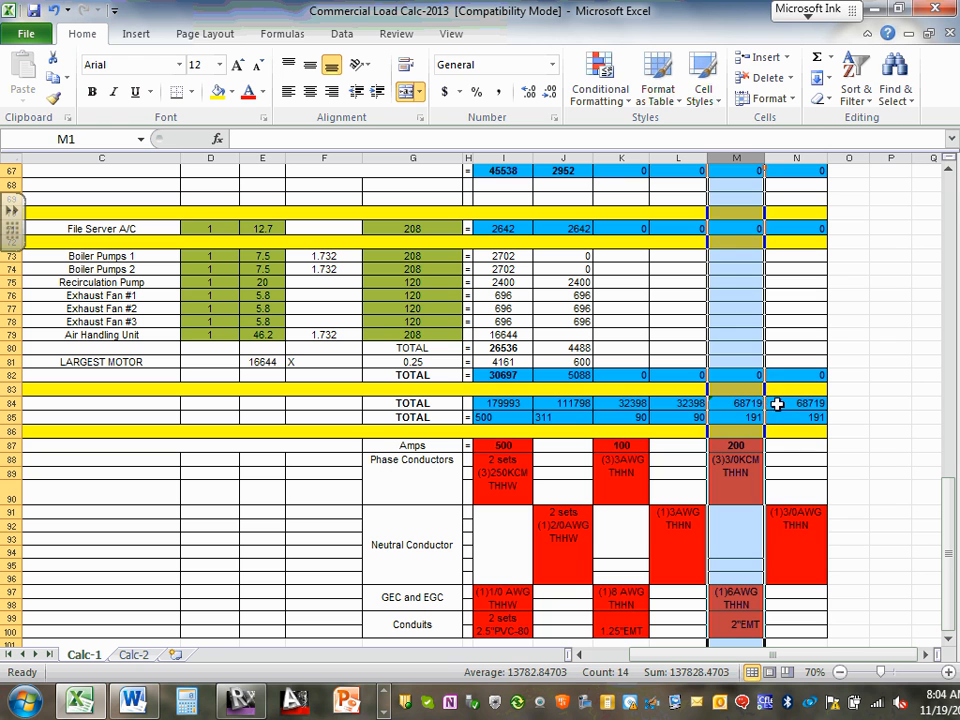
- Check the LP panel's total volt-ampere demand load in cell M84
{"action": "left_click", "coordinate": [745, 403]}
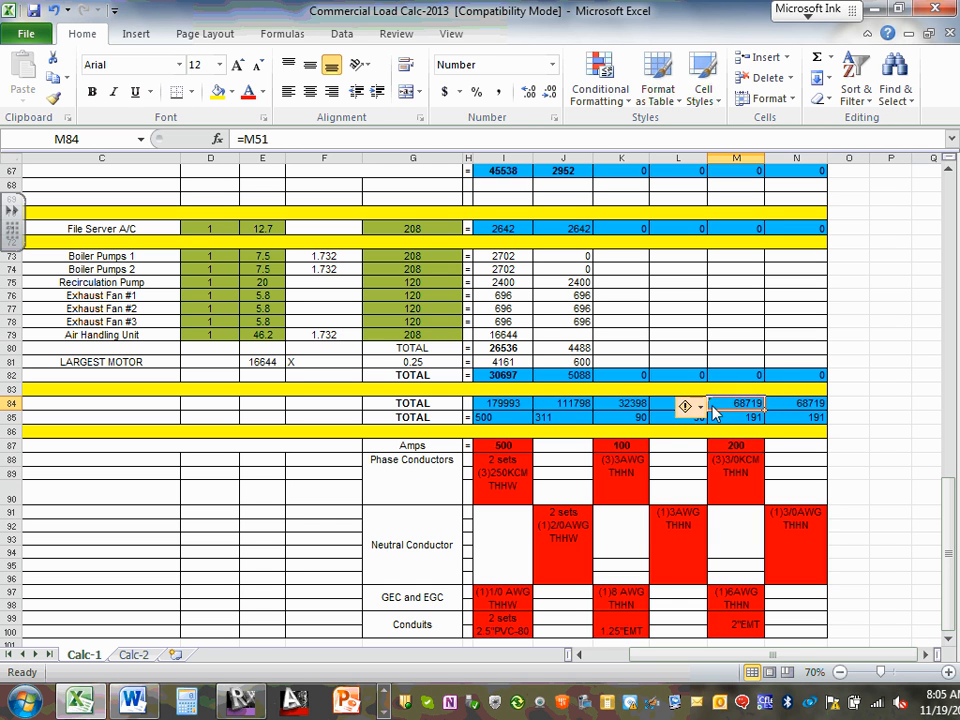
{"action": "left_click", "coordinate": [739, 362]}
{"action": "left_click", "coordinate": [747, 404]}
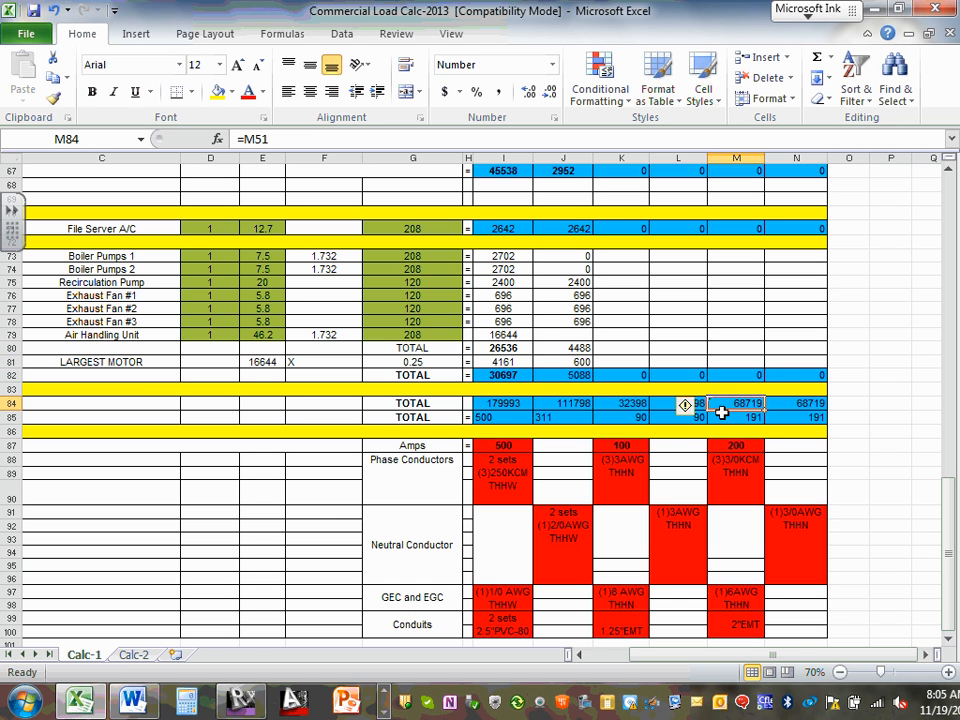
{"action": "left_click", "coordinate": [696, 364]}
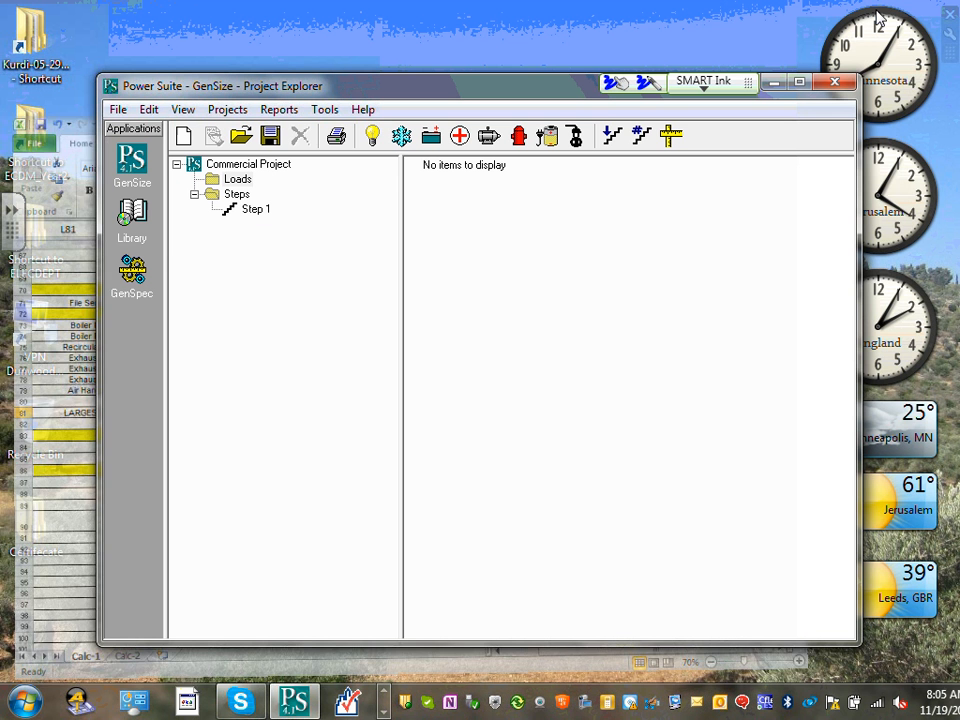
- Switch back to GenSize and start a new light load named LP in the project's Loads folder
{"action": "left_click", "coordinate": [800, 82]}
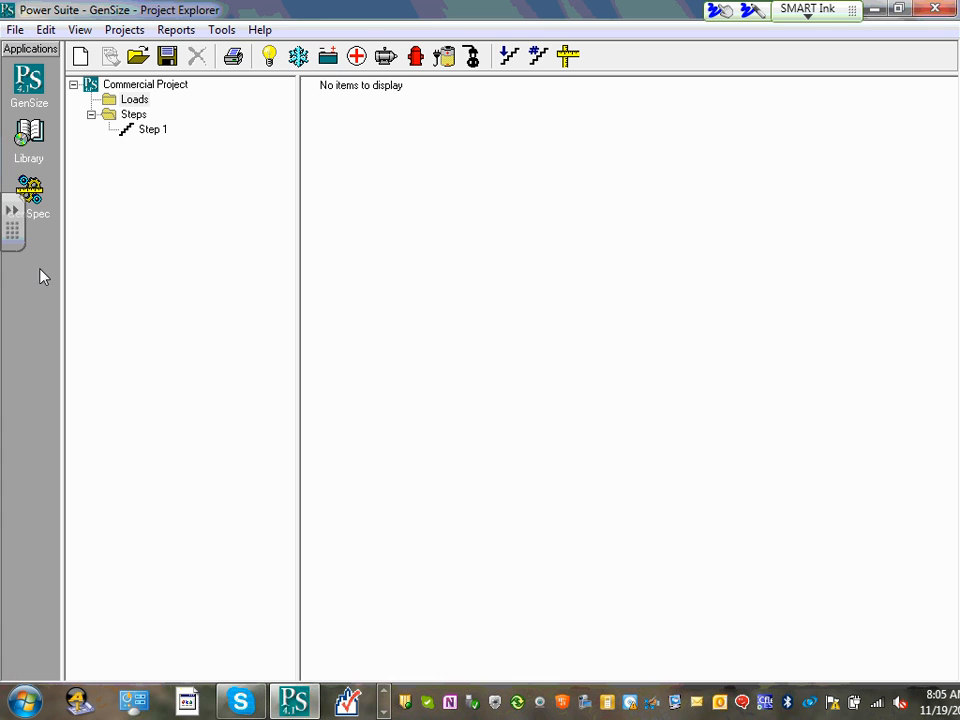
{"action": "left_click", "coordinate": [110, 99]}
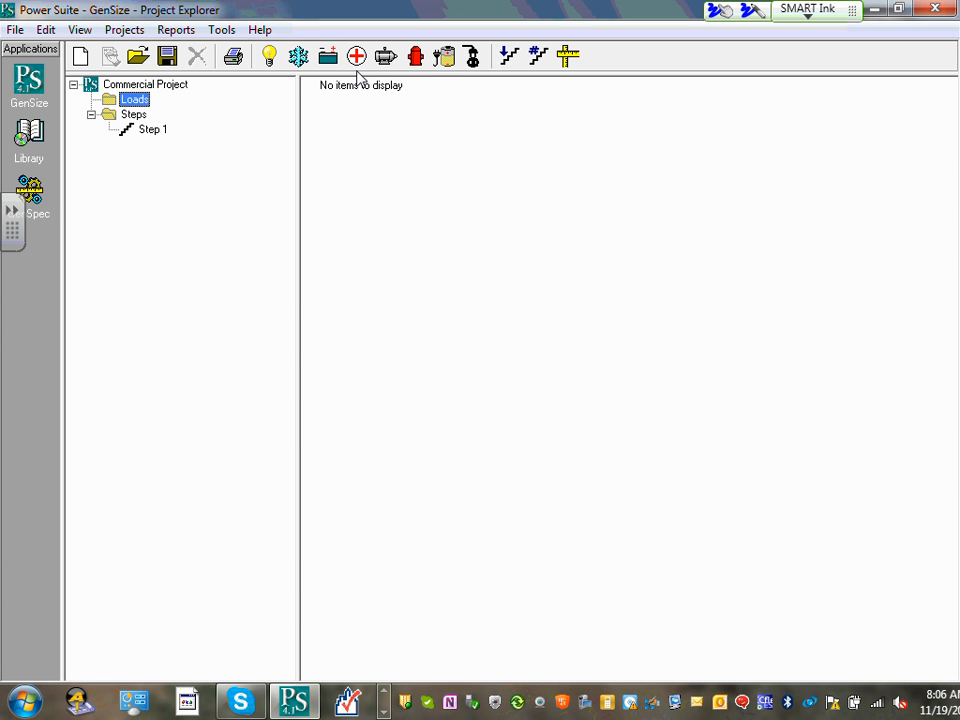
{"action": "left_click", "coordinate": [269, 57]}
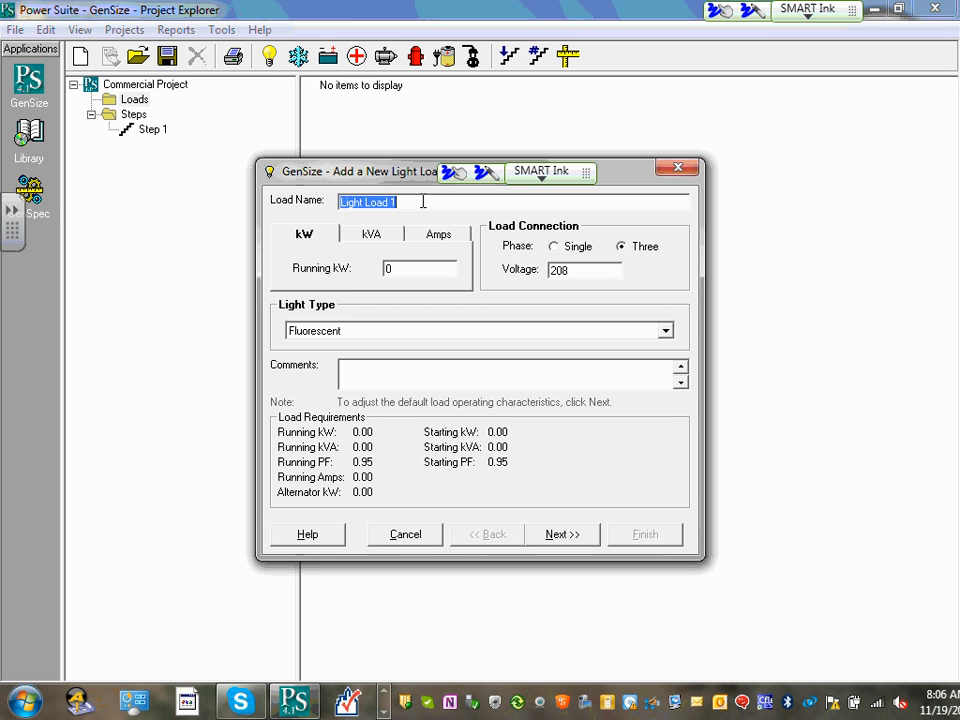
{"action": "type", "text": "LP"}
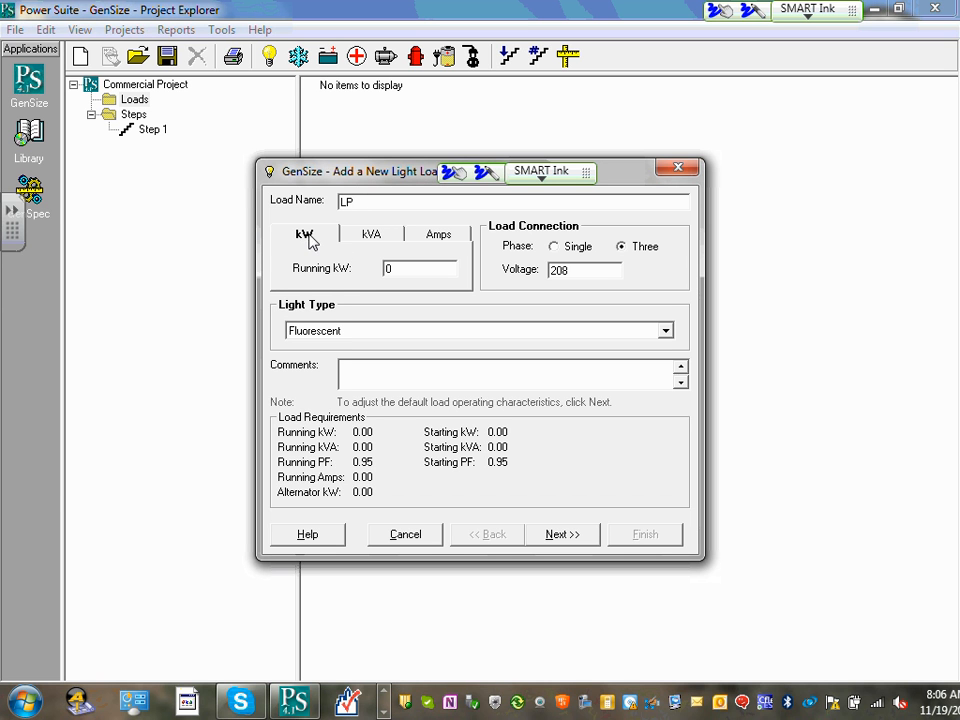
- Set the LP light load's running load to 68.72 kVA
{"action": "left_click", "coordinate": [370, 233]}
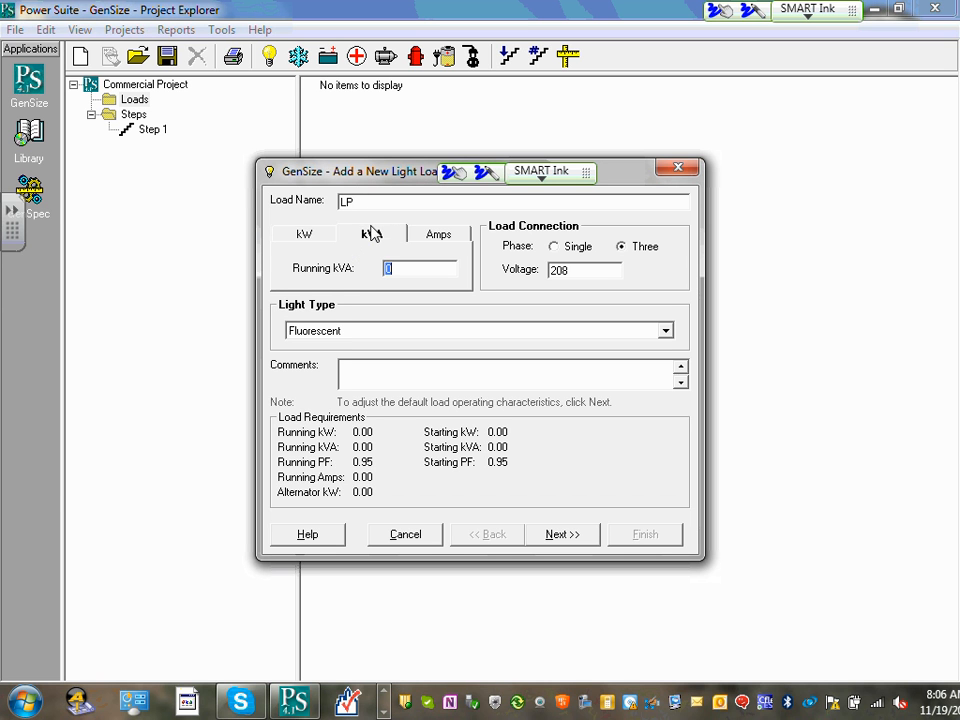
{"action": "left_click", "coordinate": [430, 238]}
{"action": "left_click", "coordinate": [371, 236]}
{"action": "type", "text": "6"}
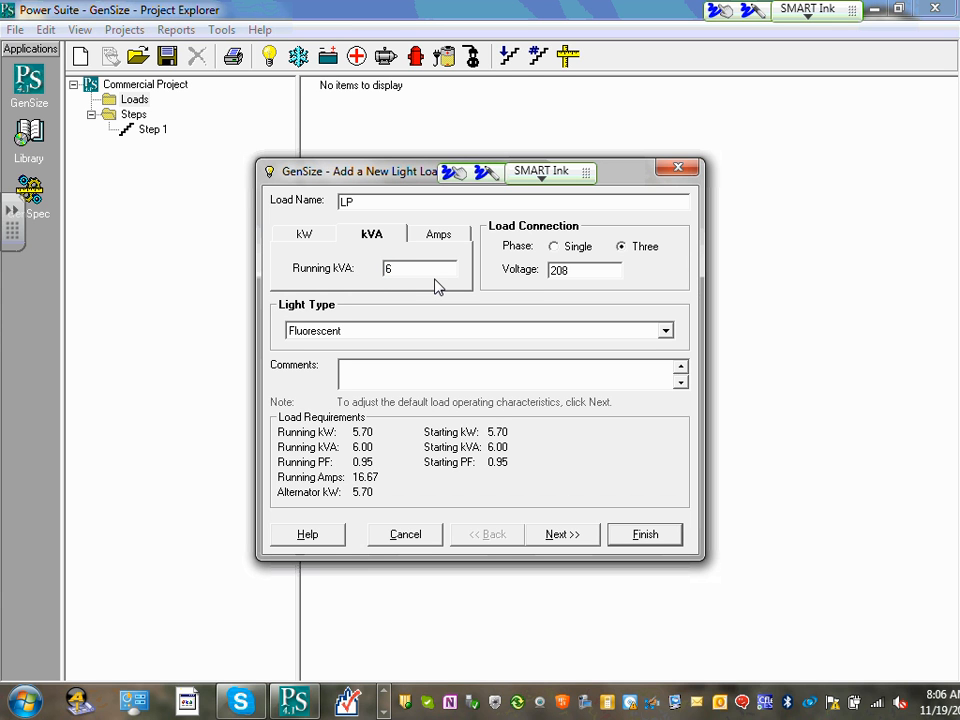
{"action": "type", "text": "8719"}
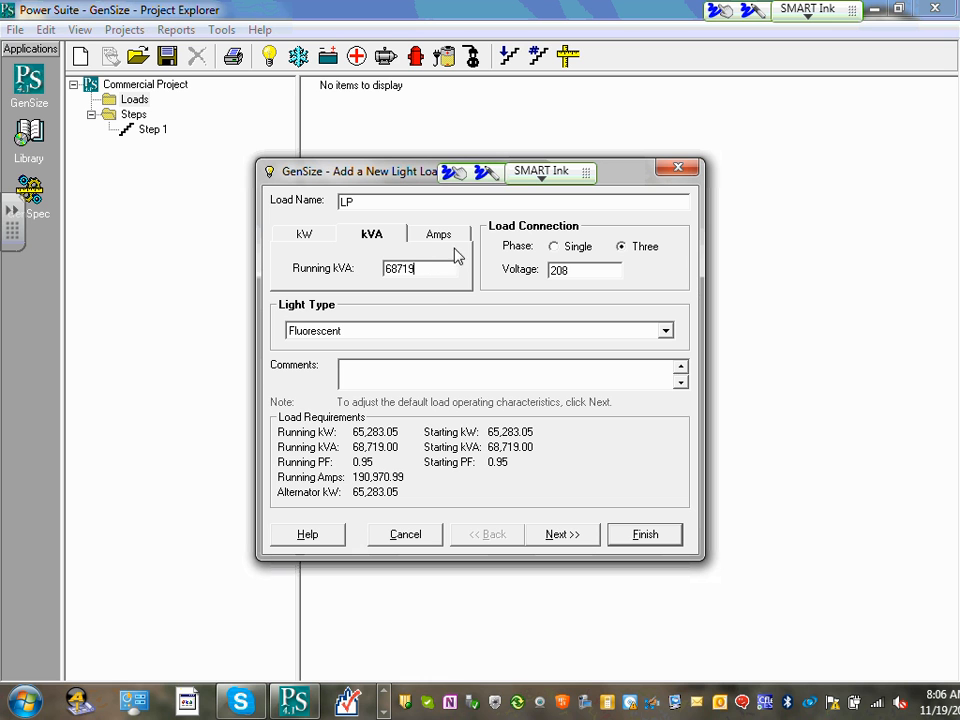
{"action": "left_click", "coordinate": [399, 269]}
{"action": "type", "text": "."}
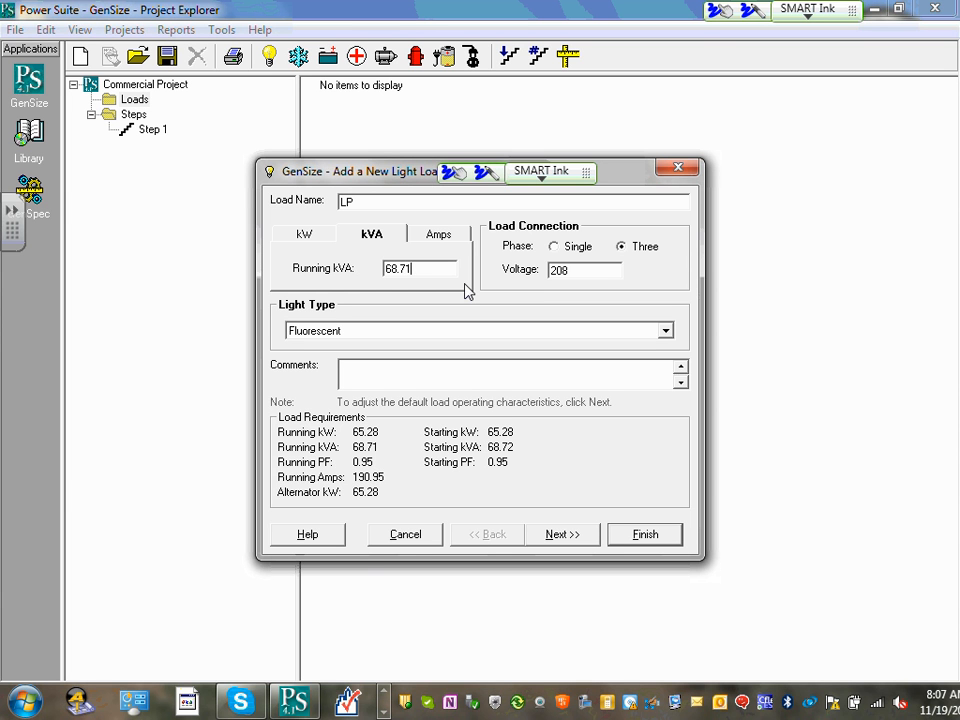
{"action": "key", "text": "BackSpace"}
{"action": "type", "text": "2"}
- Keep the Fluorescent light type, add the comment "90% is Fluorescent" and finish the LP load with the default power factors
{"action": "left_click", "coordinate": [602, 271]}
{"action": "left_click", "coordinate": [602, 271]}
{"action": "left_click", "coordinate": [584, 332]}
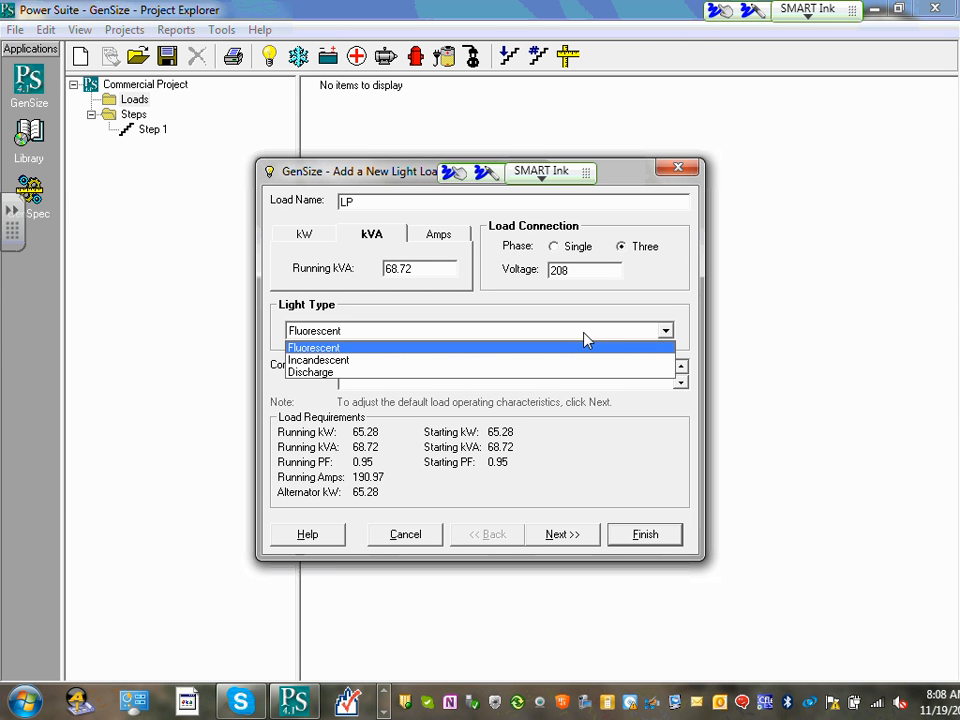
{"action": "left_click", "coordinate": [671, 407]}
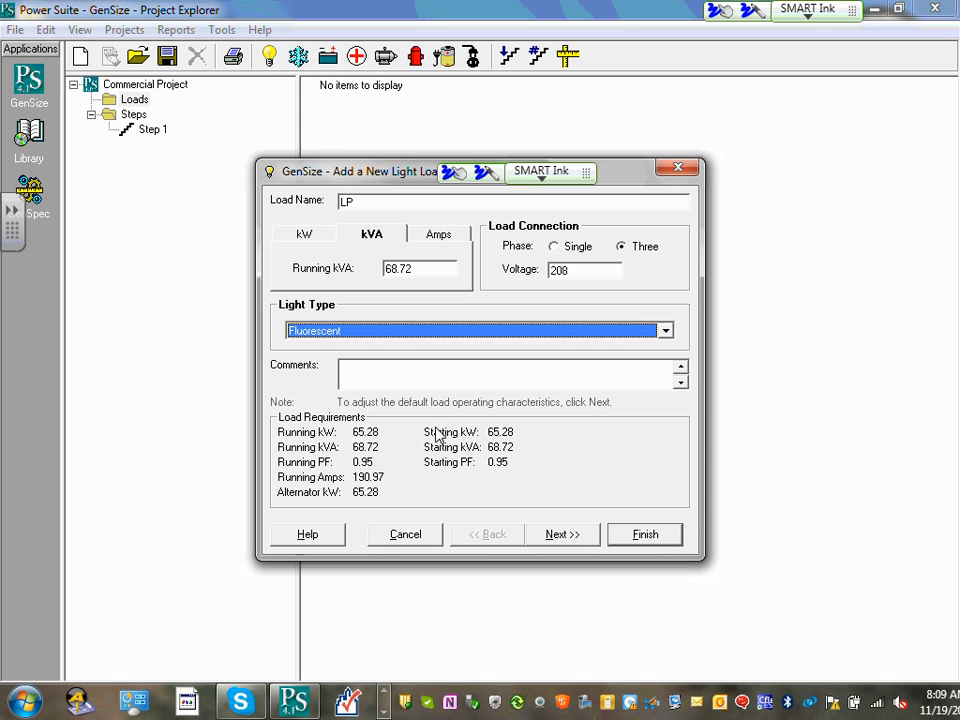
{"action": "left_click", "coordinate": [344, 370]}
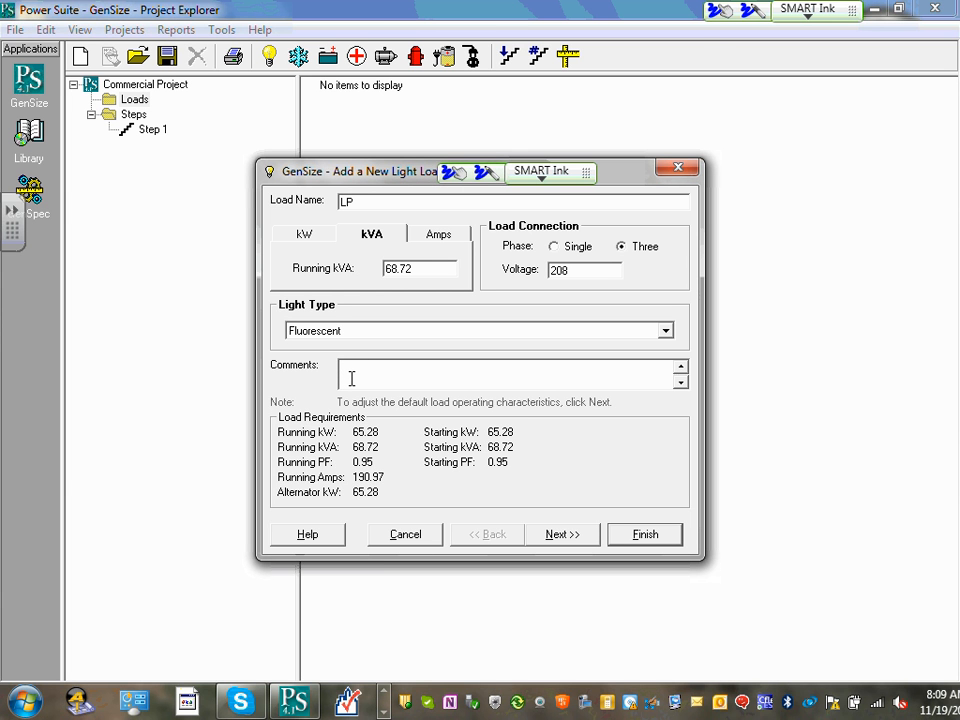
{"action": "type", "text": "90% is Fluorescent"}
{"action": "left_click", "coordinate": [559, 534]}
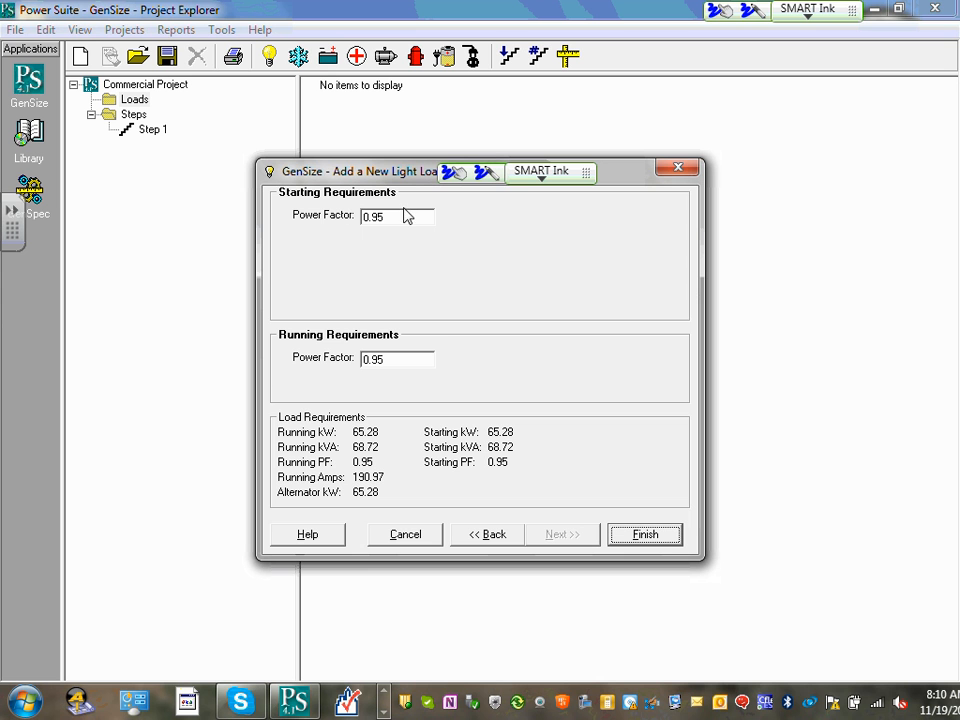
{"action": "left_click", "coordinate": [646, 536]}
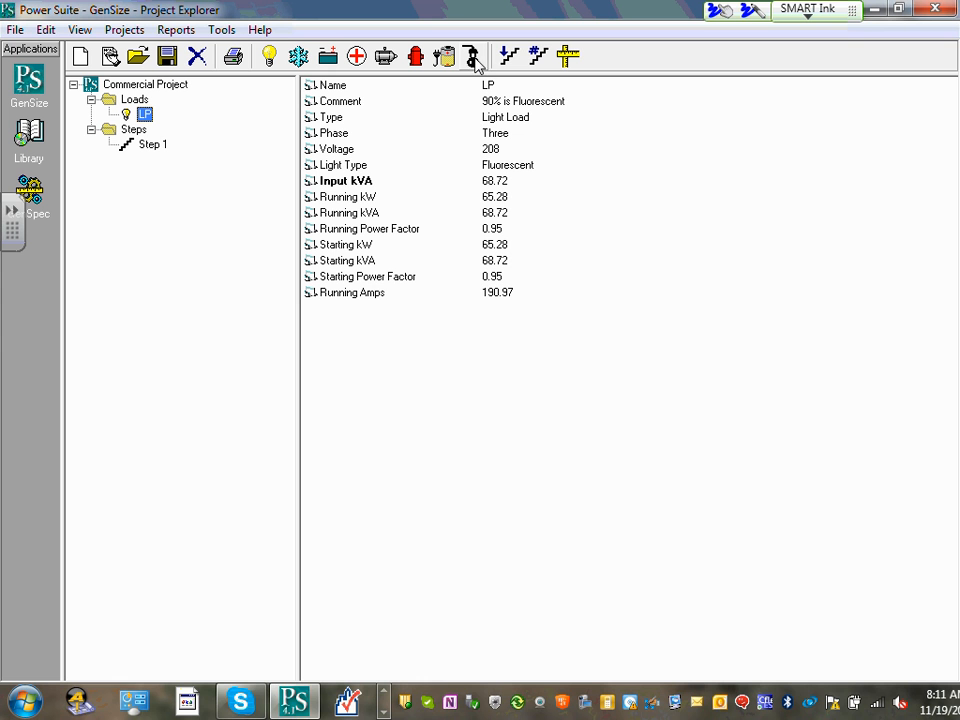
- Switch to the Commercial Load Calc-2013 workbook in Excel
{"action": "left_click", "coordinate": [384, 692]}
{"action": "left_click", "coordinate": [384, 692]}
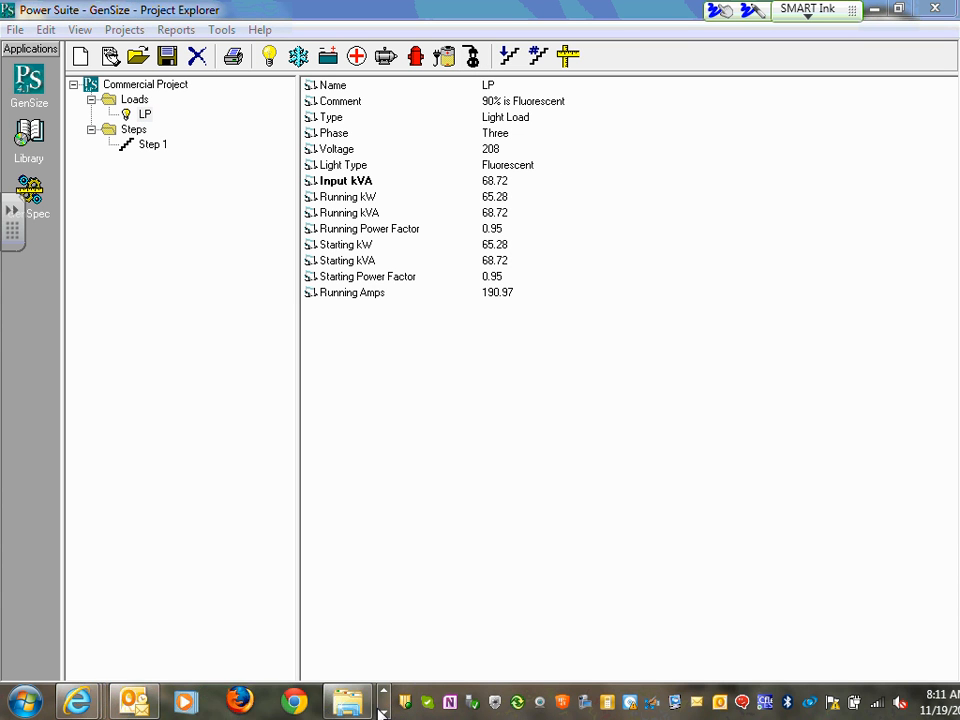
{"action": "left_click", "coordinate": [385, 711]}
{"action": "left_click", "coordinate": [385, 711]}
{"action": "left_click", "coordinate": [385, 711]}
{"action": "left_click", "coordinate": [386, 713]}
{"action": "left_click", "coordinate": [386, 713]}
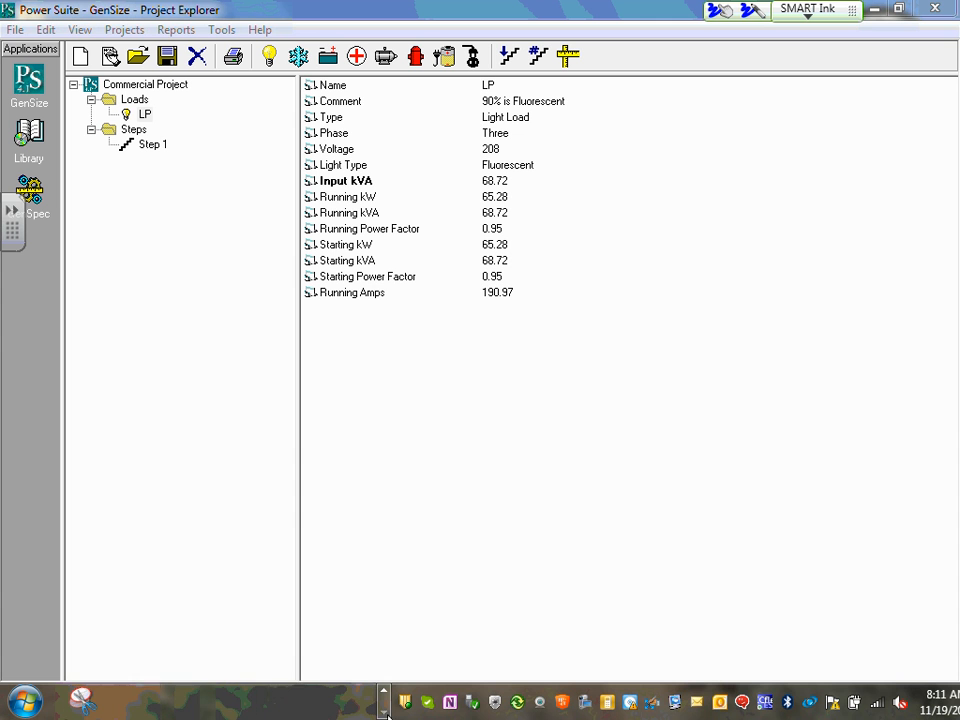
{"action": "left_click", "coordinate": [384, 692]}
{"action": "left_click", "coordinate": [384, 692]}
{"action": "left_click", "coordinate": [385, 693]}
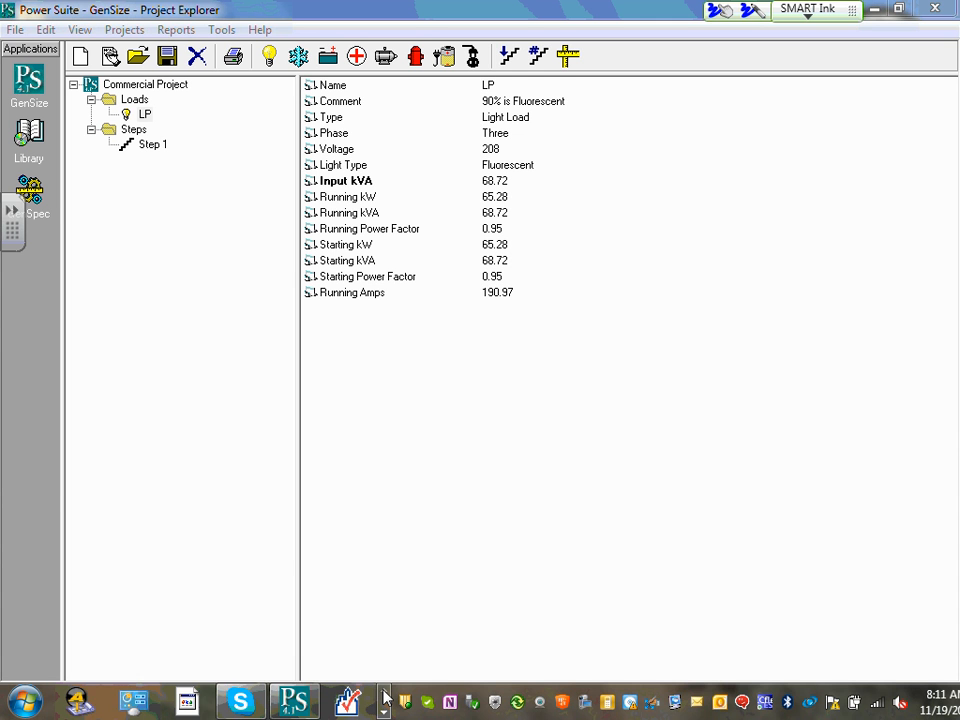
{"action": "left_click", "coordinate": [385, 694]}
{"action": "left_click", "coordinate": [385, 694]}
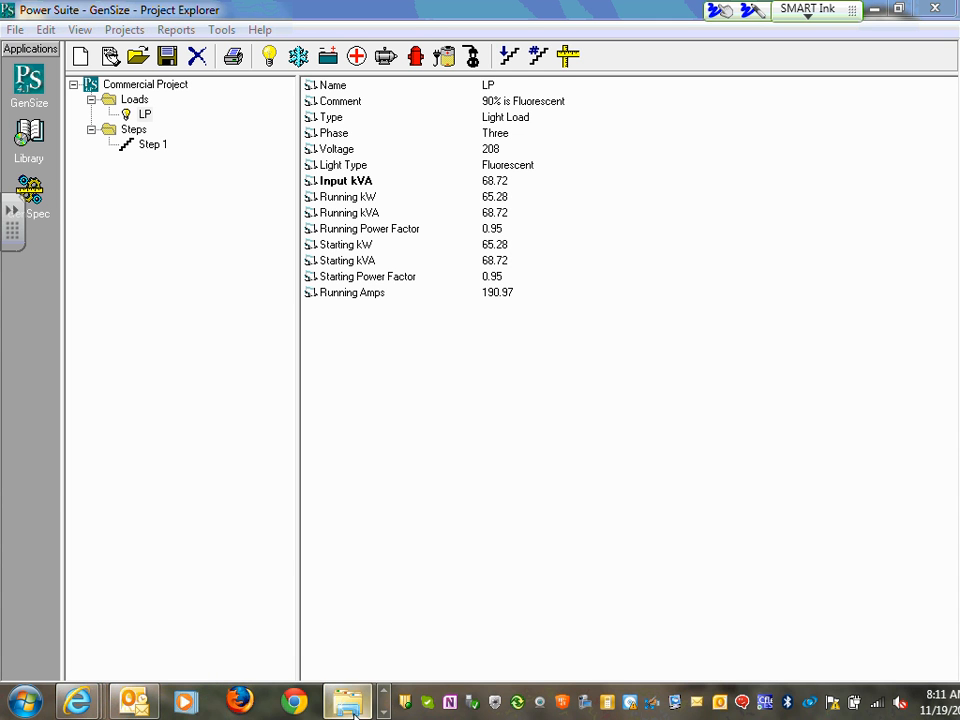
{"action": "left_click", "coordinate": [386, 712]}
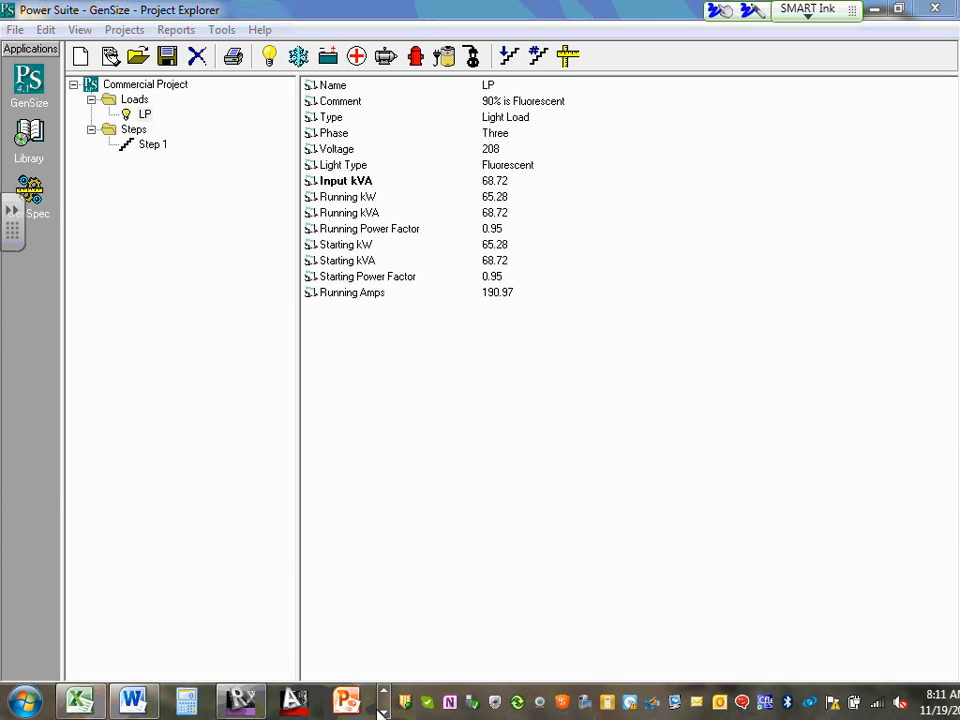
{"action": "left_click", "coordinate": [85, 686]}
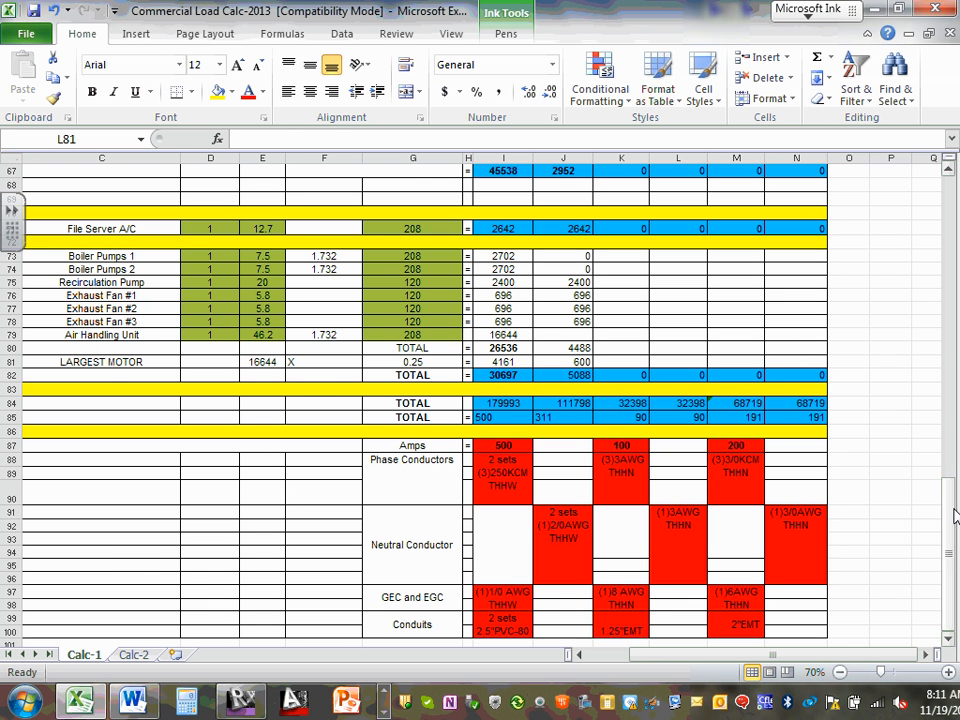
- Highlight the RP panel's column K and check its total demand load in row 84, then return to GenSize
{"action": "left_click_drag", "start_coordinate": [948, 512], "coordinate": [949, 193]}
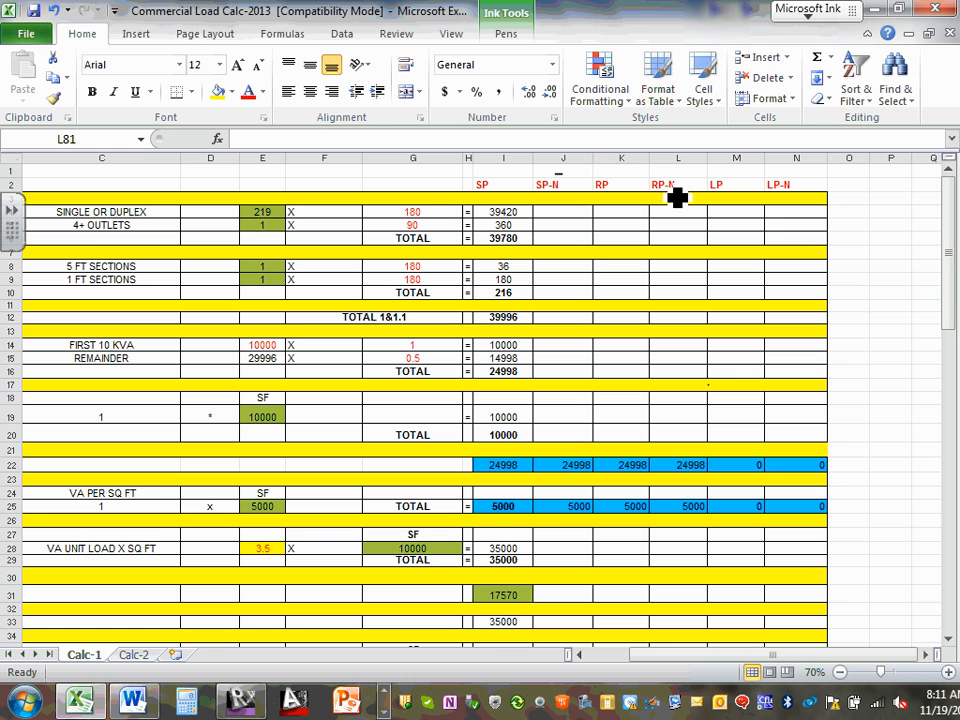
{"action": "left_click", "coordinate": [621, 158]}
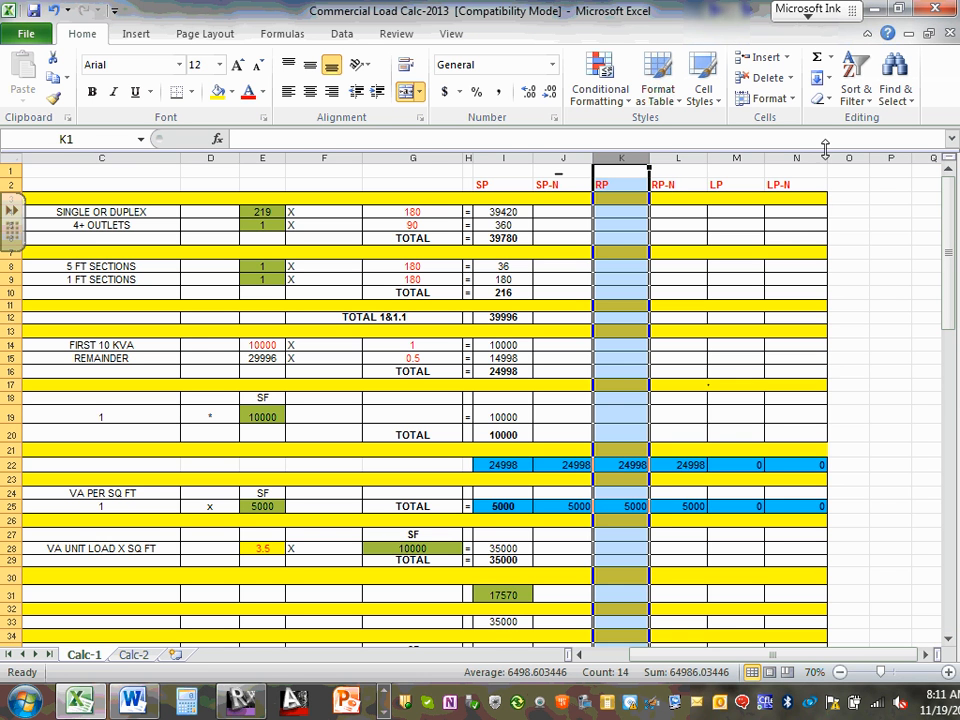
{"action": "left_click_drag", "start_coordinate": [948, 242], "coordinate": [955, 547]}
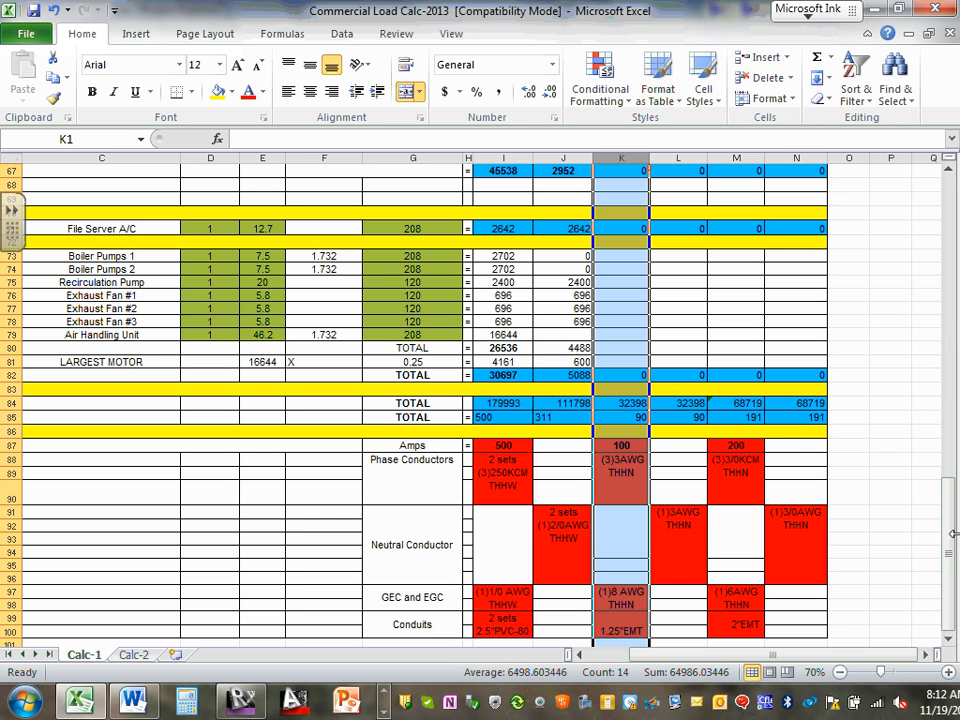
{"action": "left_click", "coordinate": [876, 12]}
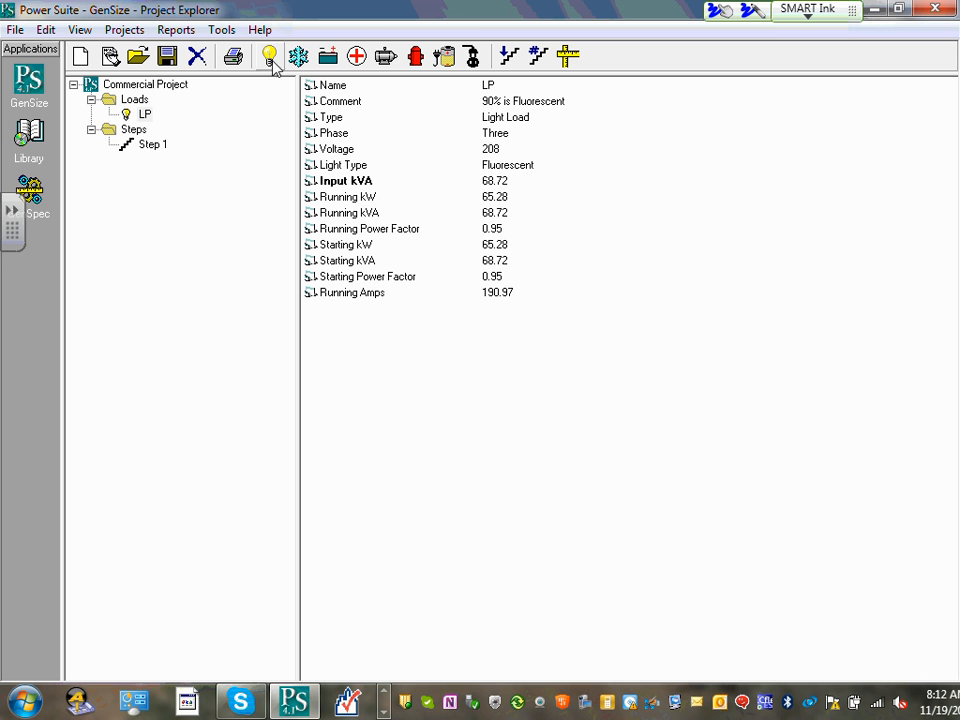
{"action": "left_click", "coordinate": [473, 57]}
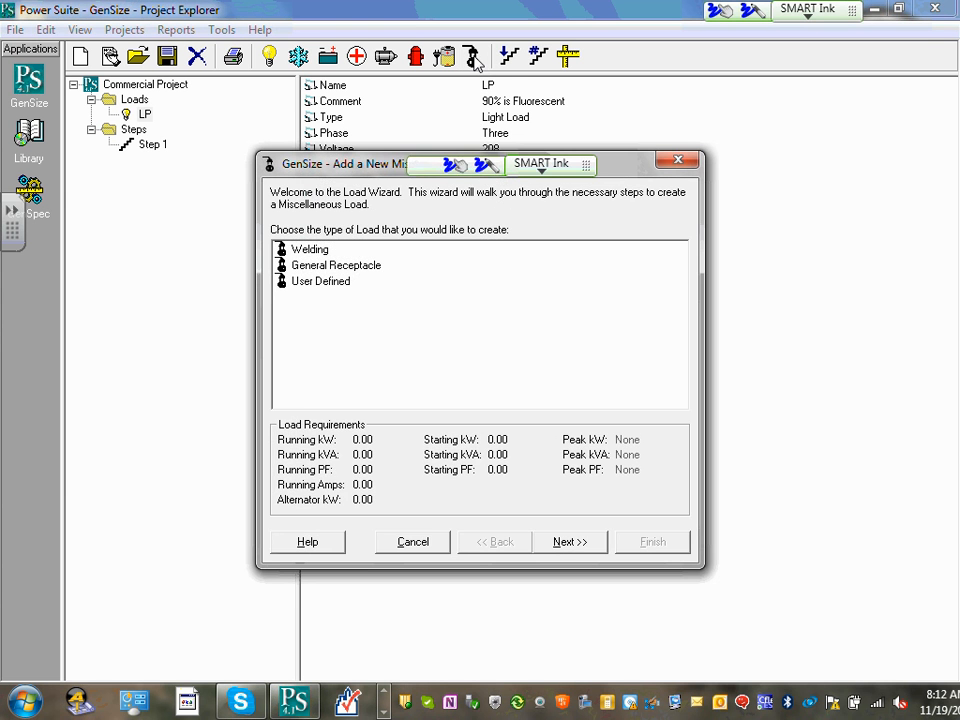
{"action": "left_click", "coordinate": [358, 266]}
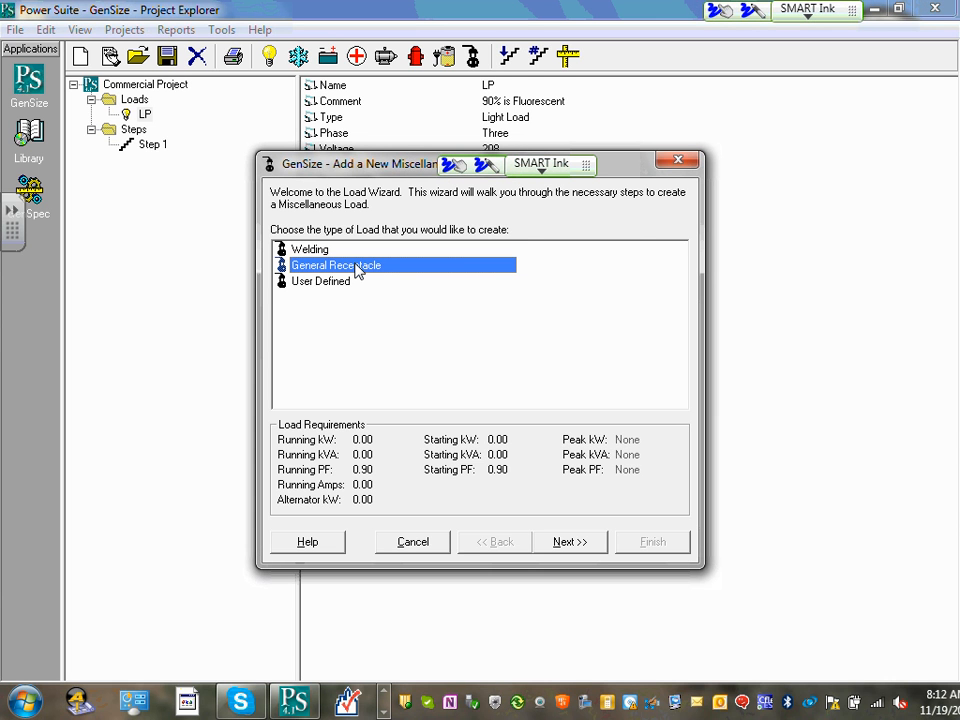
{"action": "double_click", "coordinate": [358, 266]}
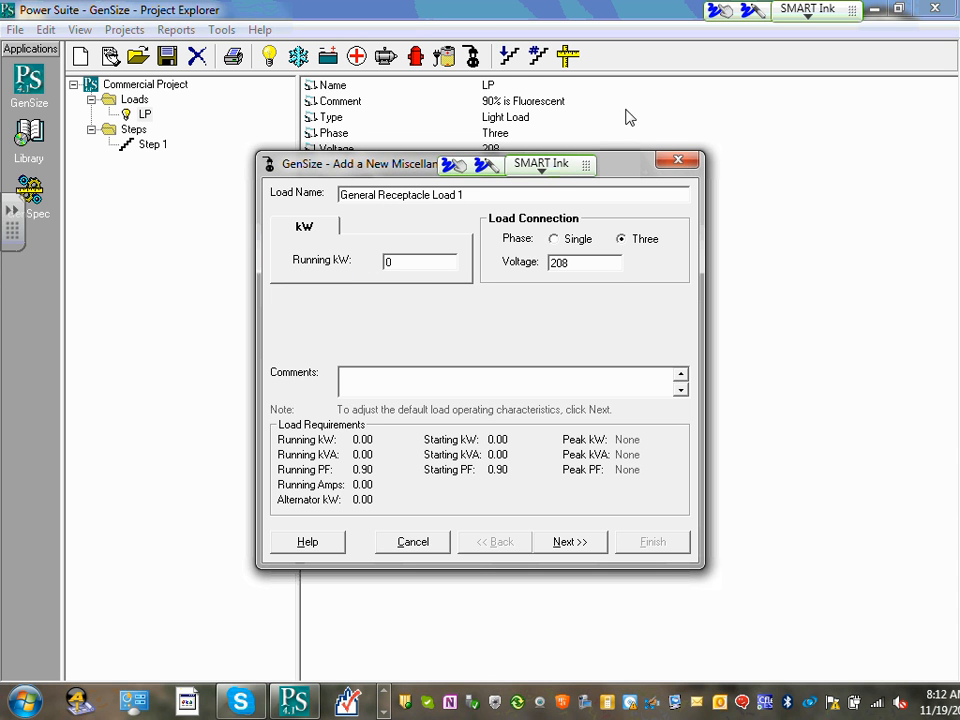
{"action": "left_click", "coordinate": [687, 159]}
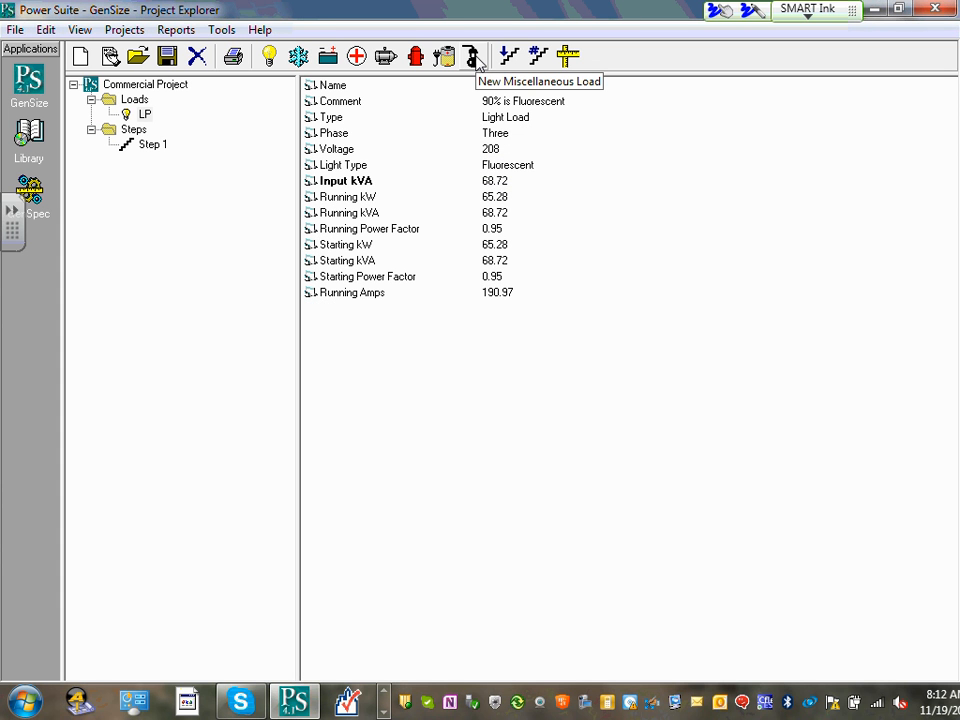
- Start a new miscellaneous load of the General Receptacle type and name it RP
{"action": "left_click", "coordinate": [475, 57]}
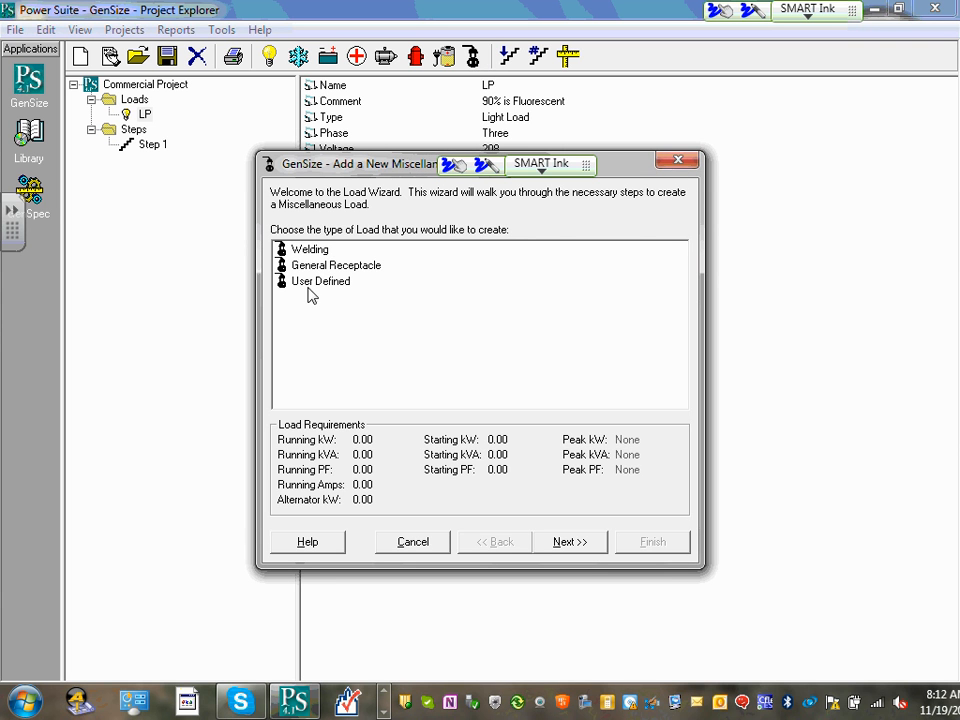
{"action": "left_click", "coordinate": [329, 267]}
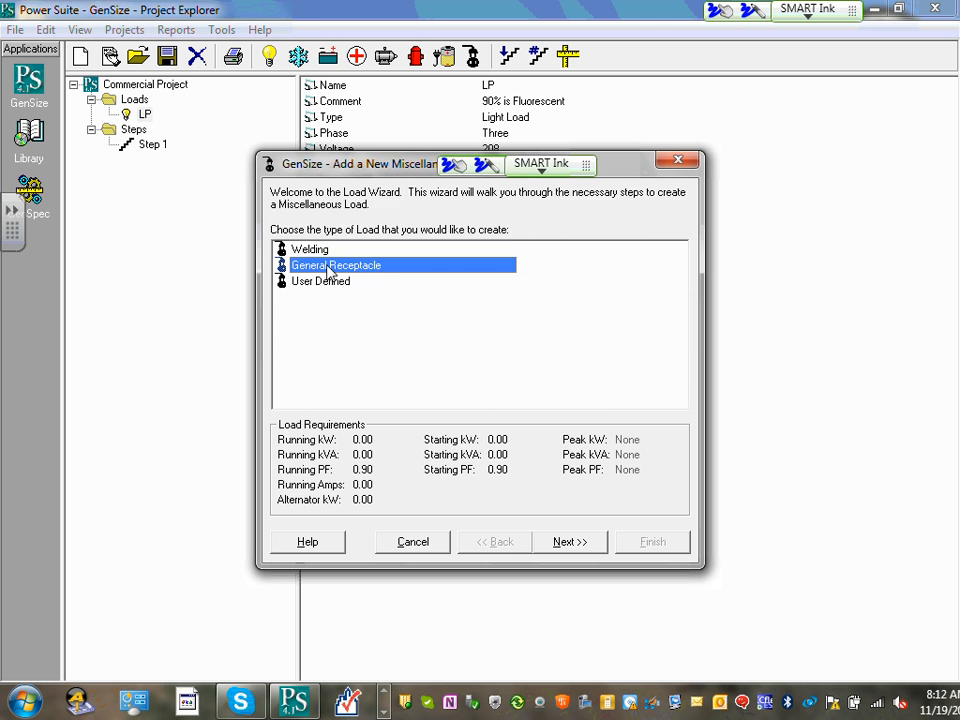
{"action": "double_click", "coordinate": [329, 267]}
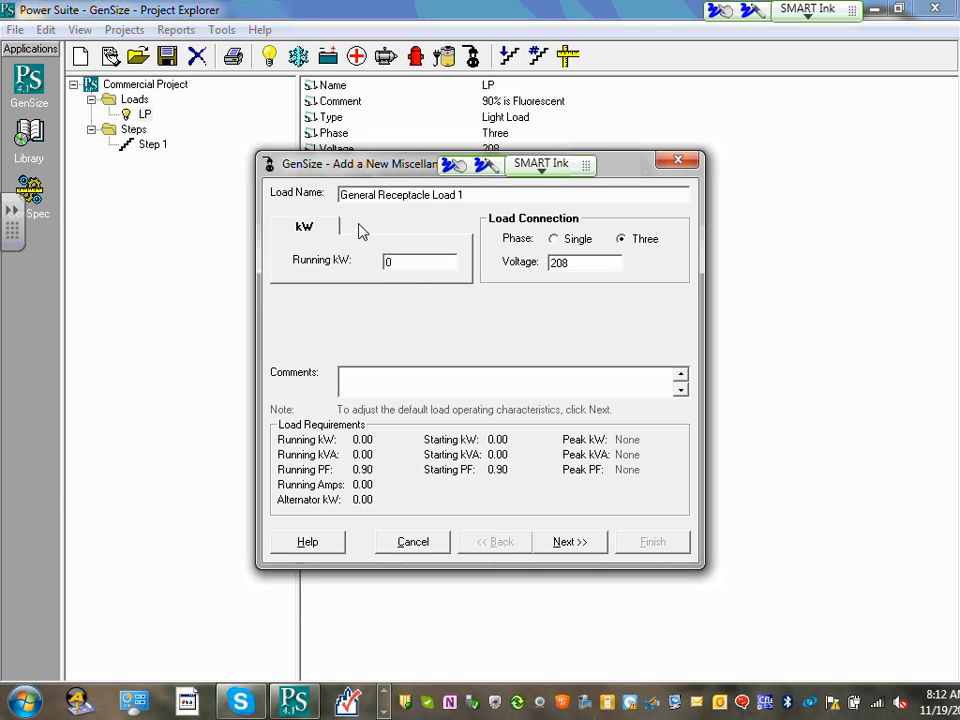
{"action": "left_click", "coordinate": [456, 200]}
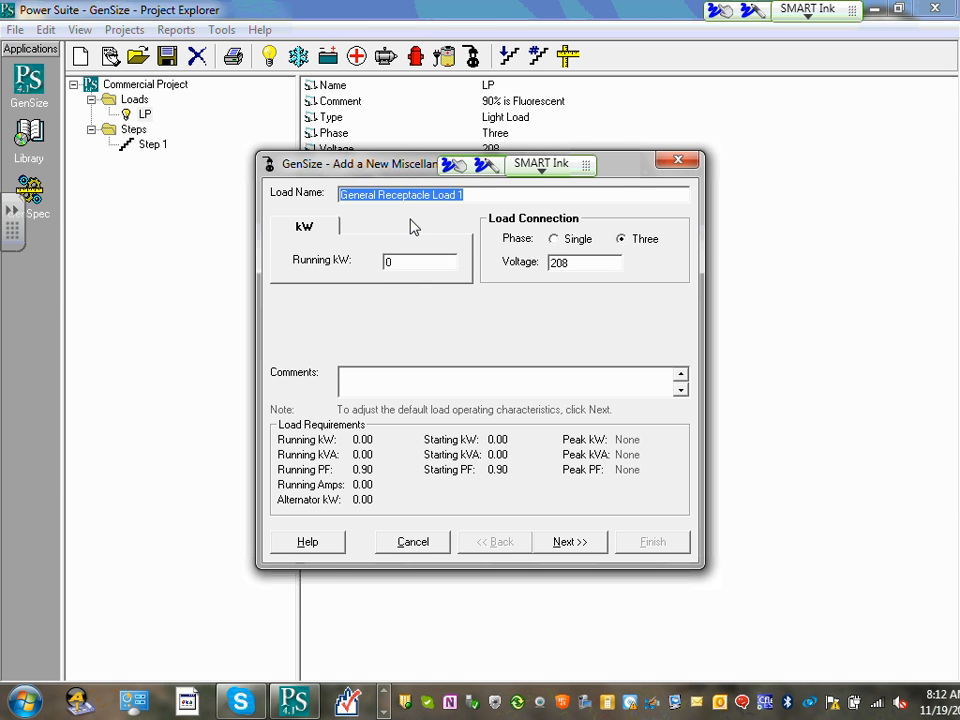
{"action": "type", "text": "RP"}
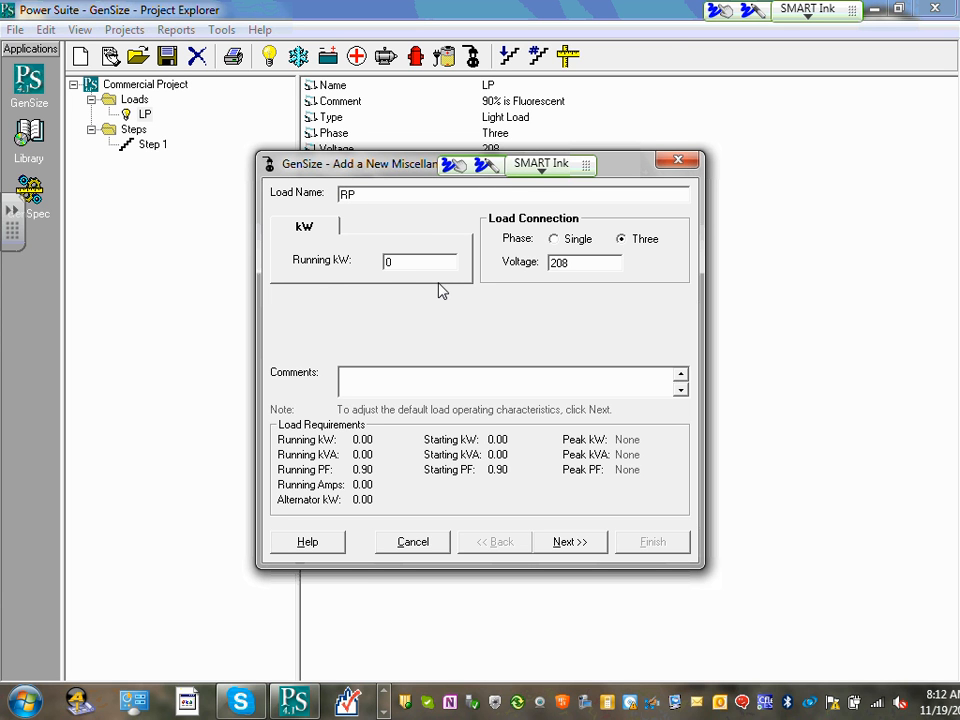
- Set the RP receptacle load's running load to 30 kW, keeping the three-phase 208 V connection
{"action": "left_click", "coordinate": [433, 265]}
{"action": "type", "text": "32"}
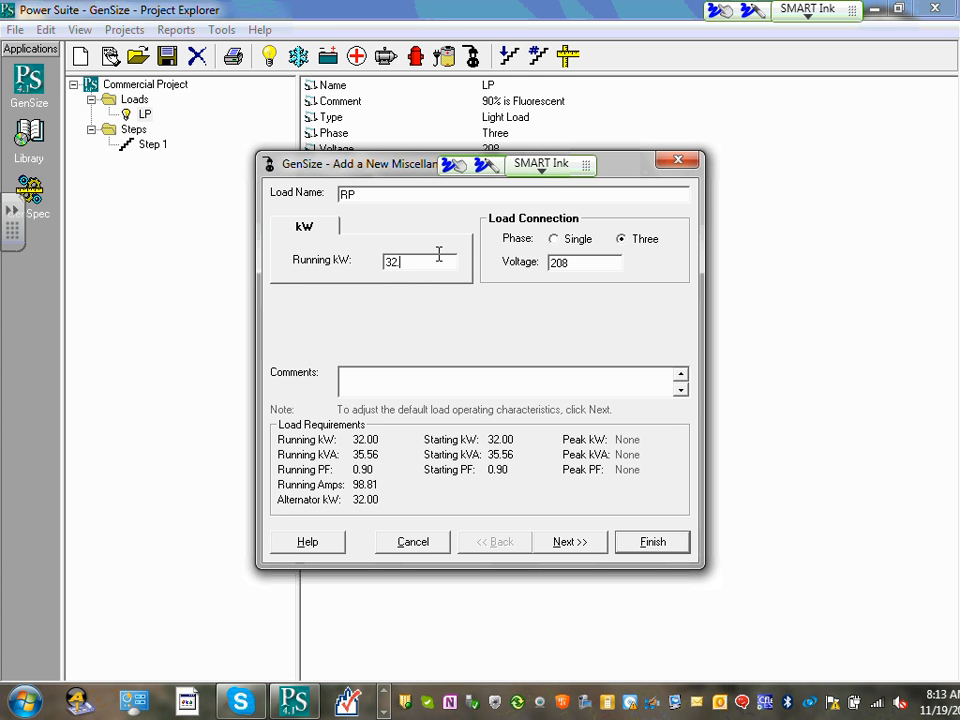
{"action": "type", "text": ".4"}
{"action": "key", "text": "BackSpace"}
{"action": "key", "text": "BackSpace"}
{"action": "key", "text": "BackSpace"}
{"action": "type", "text": "0"}
- Add the comment "Recepticles" to the RP load and finish it with the default 0.90 starting and running power factors
{"action": "left_click", "coordinate": [367, 375]}
{"action": "type", "text": "Recepticles"}
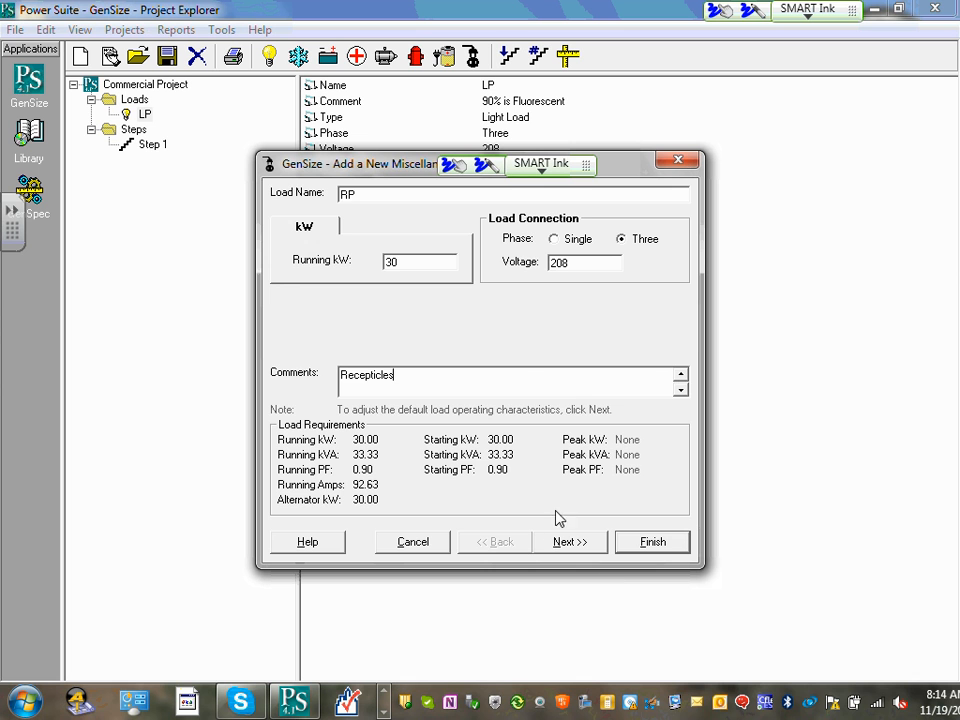
{"action": "left_click", "coordinate": [578, 546]}
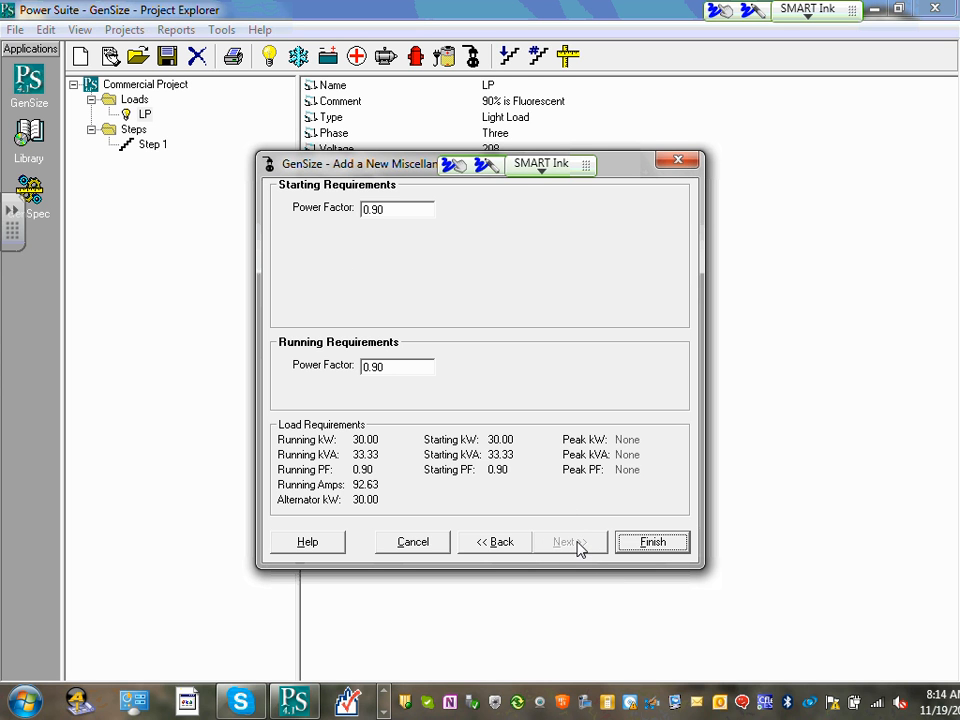
{"action": "double_click", "coordinate": [399, 207]}
{"action": "double_click", "coordinate": [414, 368]}
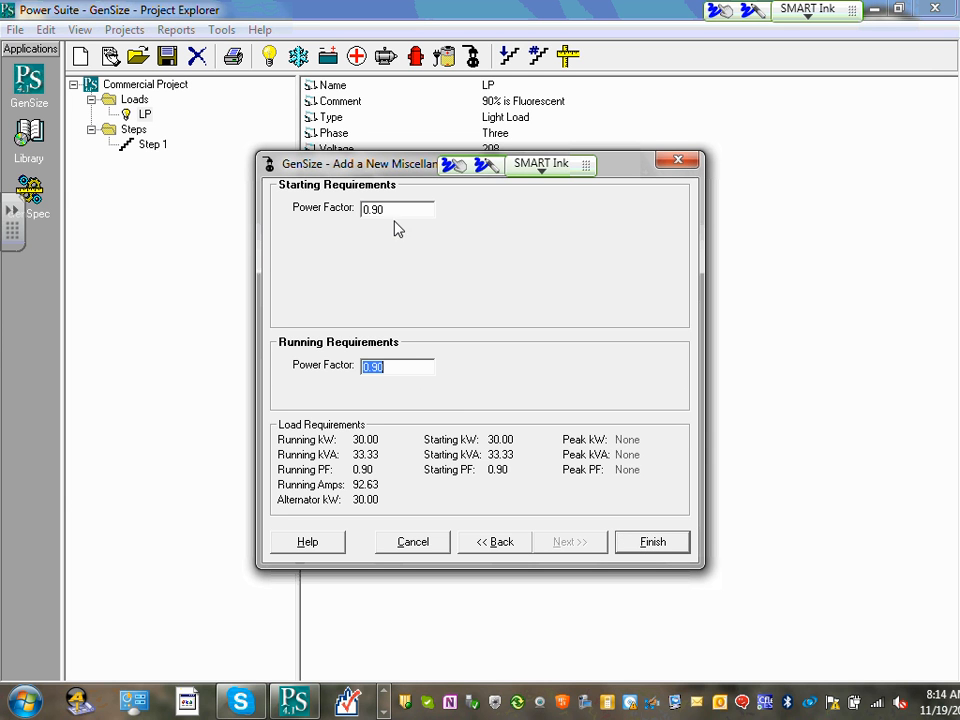
{"action": "double_click", "coordinate": [394, 208]}
{"action": "left_click", "coordinate": [672, 544]}
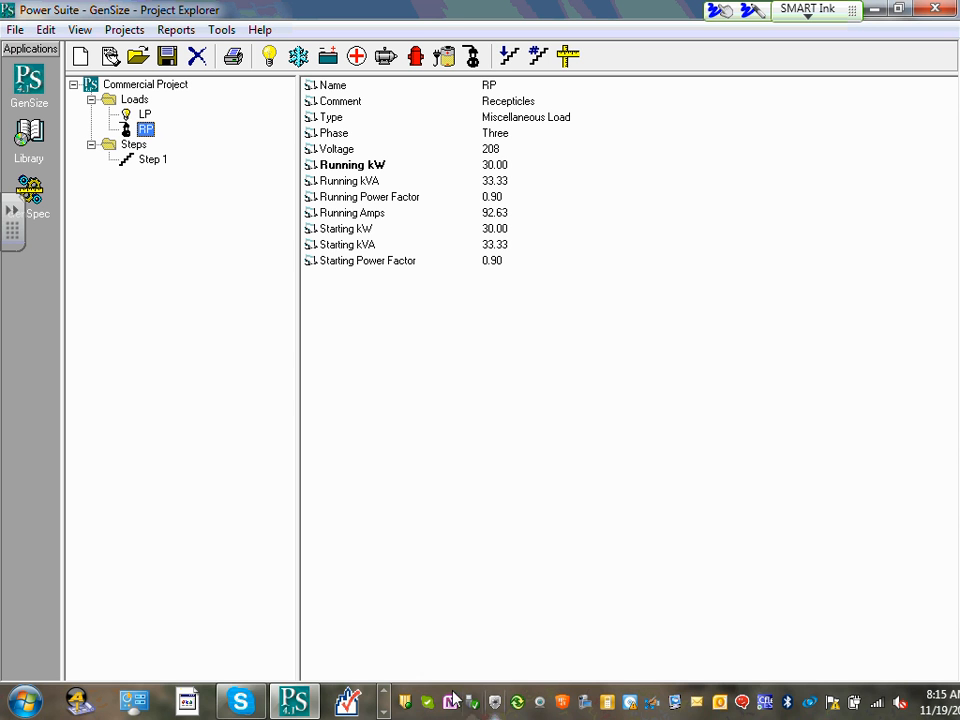
- Switch to the Electrical SD Narrative Fall 2013 document in Word and maximize its window
{"action": "left_click", "coordinate": [383, 711]}
{"action": "left_click", "coordinate": [383, 711]}
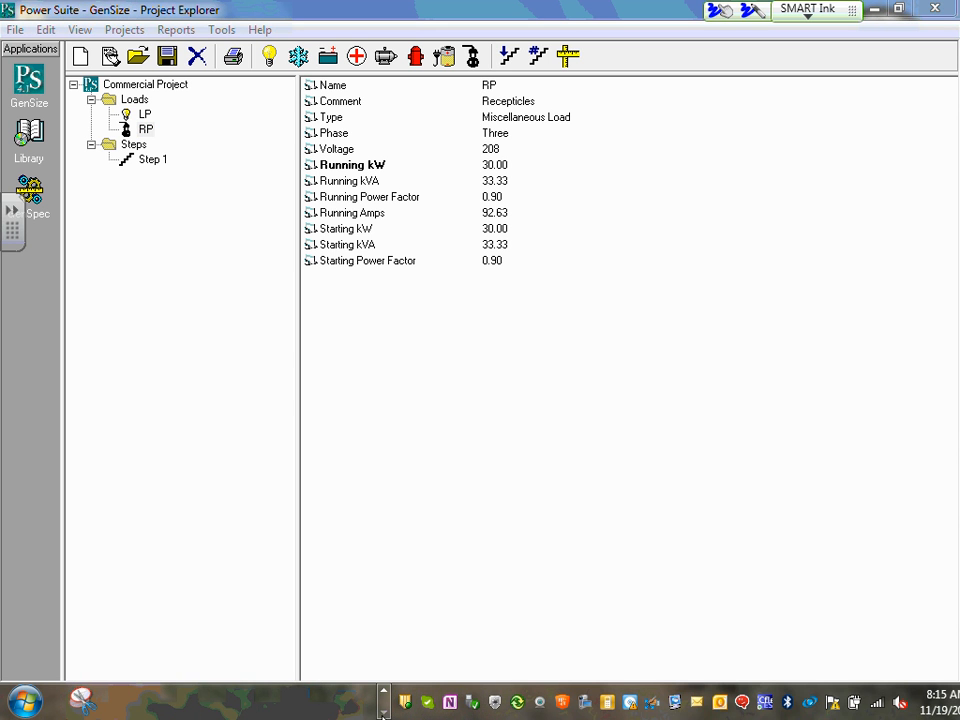
{"action": "left_click", "coordinate": [384, 692]}
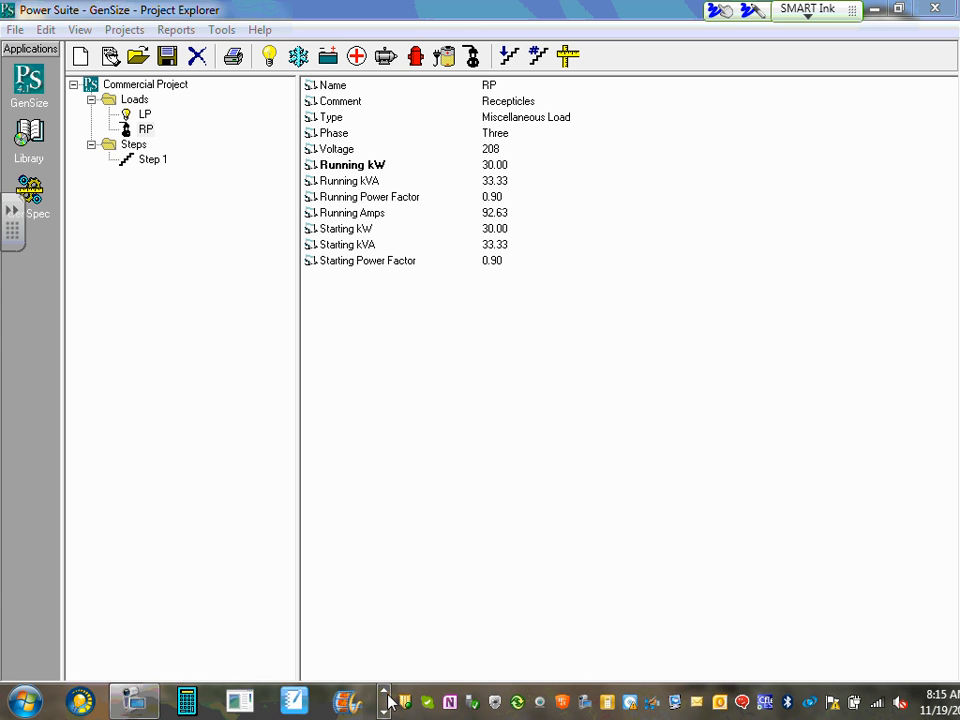
{"action": "left_click", "coordinate": [384, 692]}
{"action": "left_click", "coordinate": [384, 692]}
{"action": "left_click", "coordinate": [384, 692]}
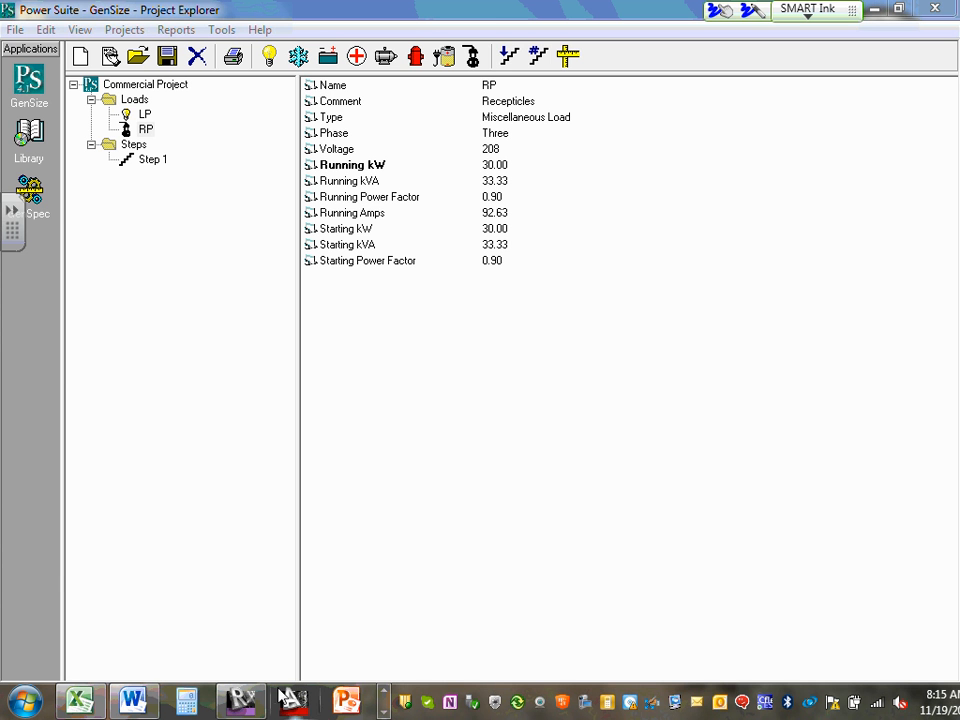
{"action": "left_click", "coordinate": [136, 701]}
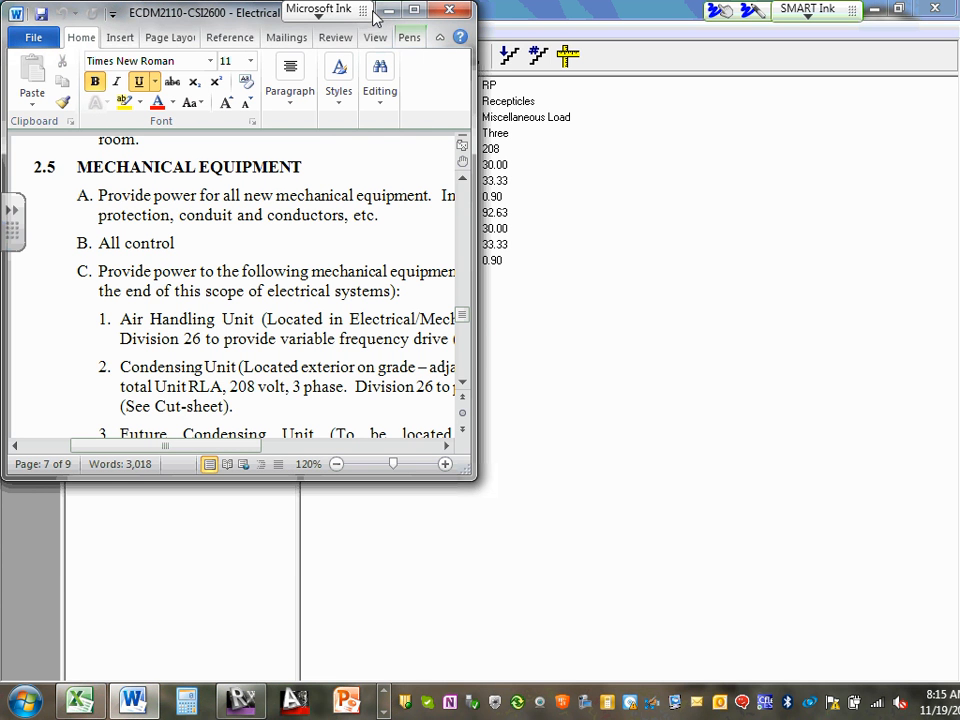
{"action": "left_click", "coordinate": [416, 11]}
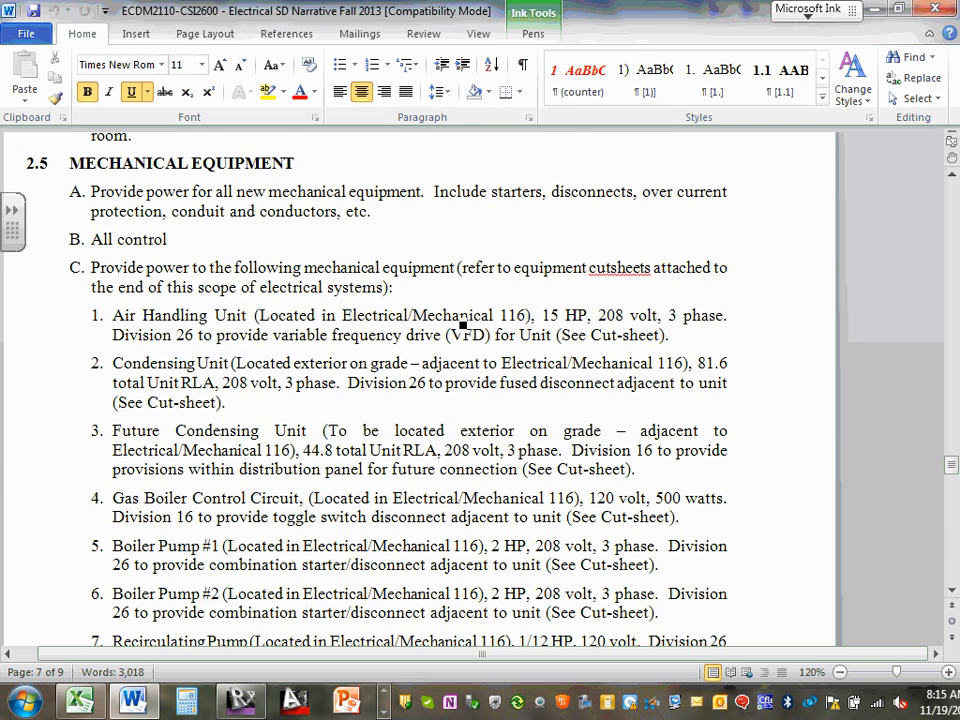
- Read through the mechanical equipment list in section 2.5 of the electrical narrative, including the standby power system section below it
{"action": "scroll", "coordinate": [370, 352], "scroll_direction": "down", "scroll_amount": 3}
{"action": "scroll", "coordinate": [372, 348], "scroll_direction": "down", "scroll_amount": 5}
{"action": "scroll", "coordinate": [375, 349], "scroll_direction": "up", "scroll_amount": 12}
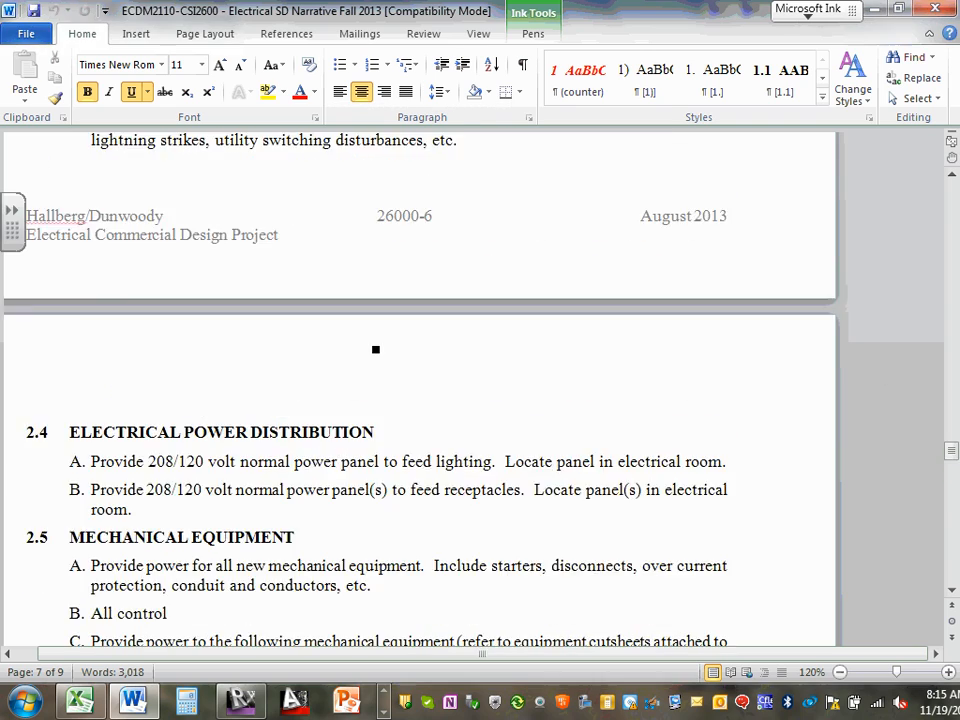
{"action": "scroll", "coordinate": [376, 349], "scroll_direction": "down", "scroll_amount": 2}
{"action": "scroll", "coordinate": [376, 349], "scroll_direction": "down", "scroll_amount": 5}
{"action": "scroll", "coordinate": [376, 352], "scroll_direction": "up", "scroll_amount": 4}
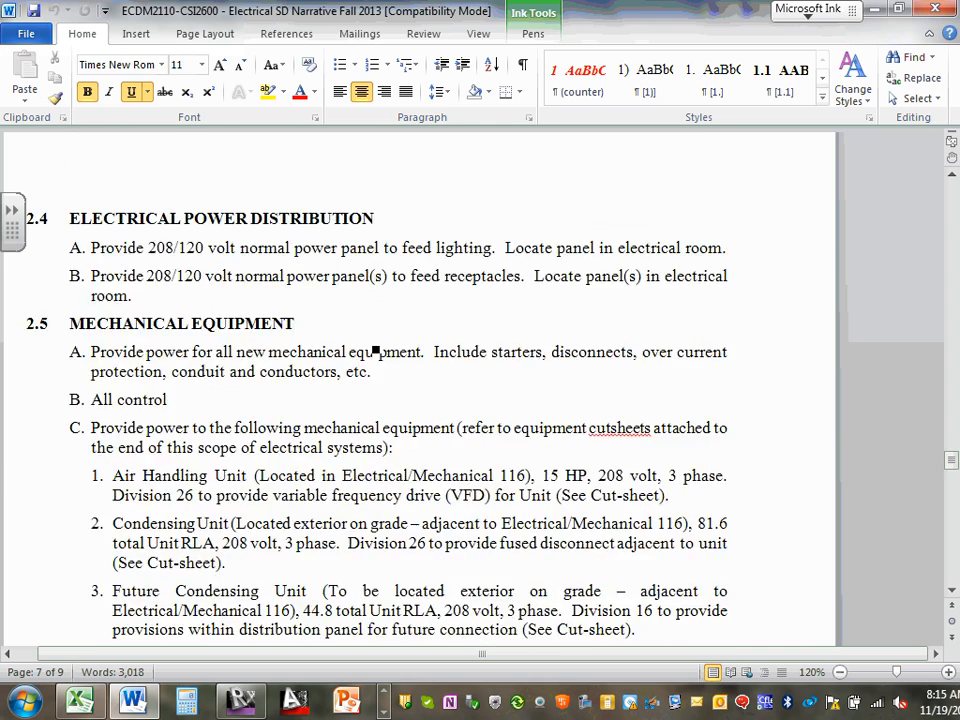
{"action": "scroll", "coordinate": [375, 352], "scroll_direction": "down", "scroll_amount": 6}
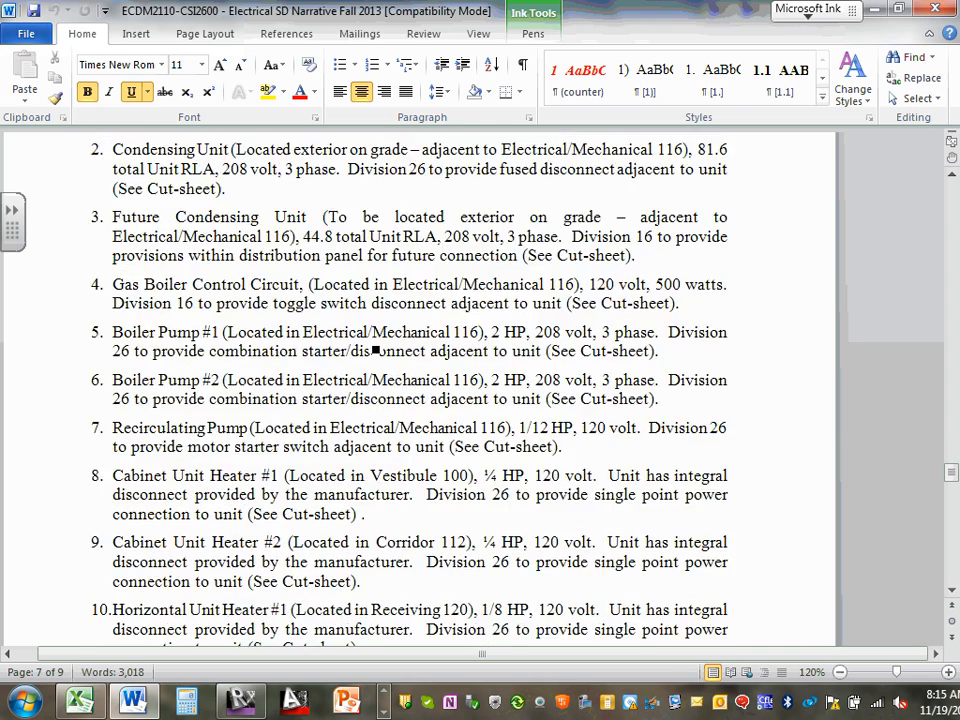
{"action": "scroll", "coordinate": [375, 347], "scroll_direction": "up", "scroll_amount": 2}
{"action": "scroll", "coordinate": [375, 347], "scroll_direction": "up", "scroll_amount": 1}
{"action": "scroll", "coordinate": [376, 347], "scroll_direction": "down", "scroll_amount": 18}
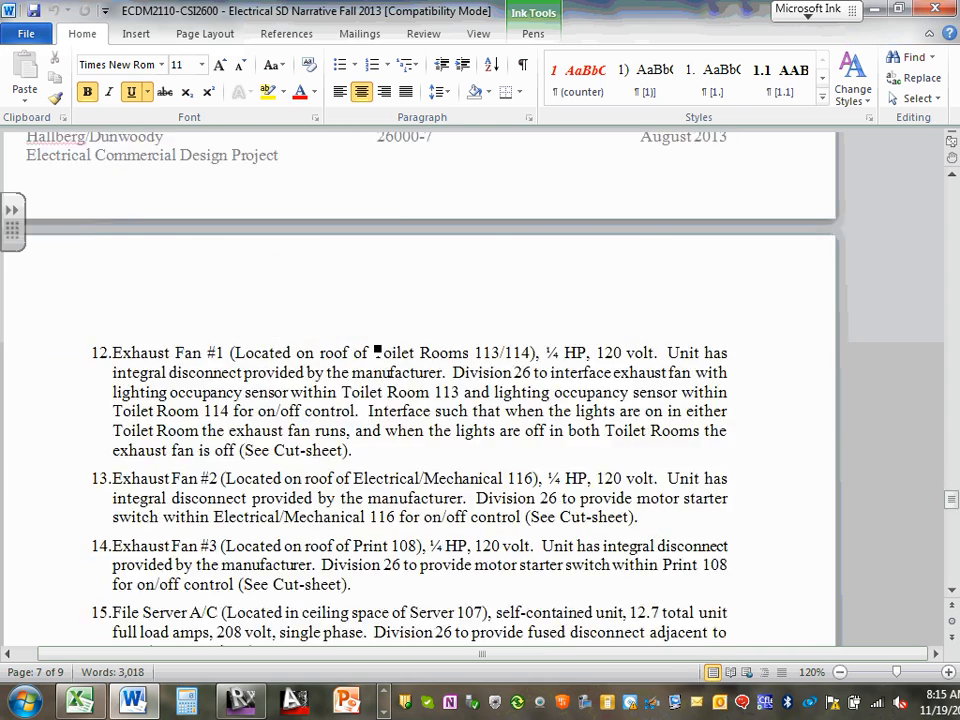
{"action": "scroll", "coordinate": [377, 347], "scroll_direction": "down", "scroll_amount": 1}
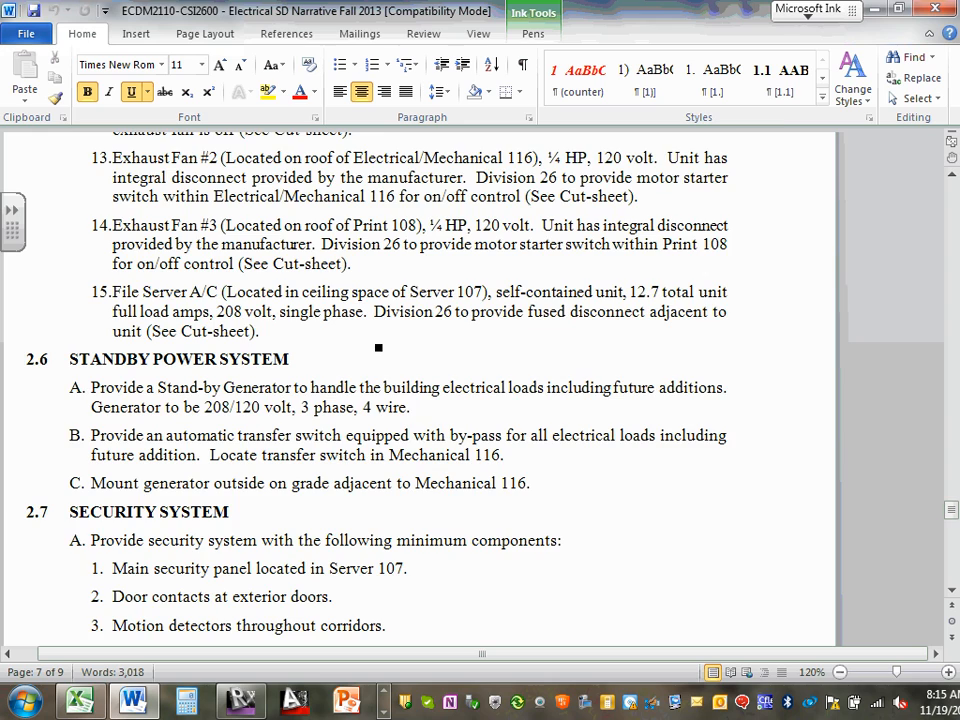
{"action": "scroll", "coordinate": [378, 347], "scroll_direction": "up", "scroll_amount": 20}
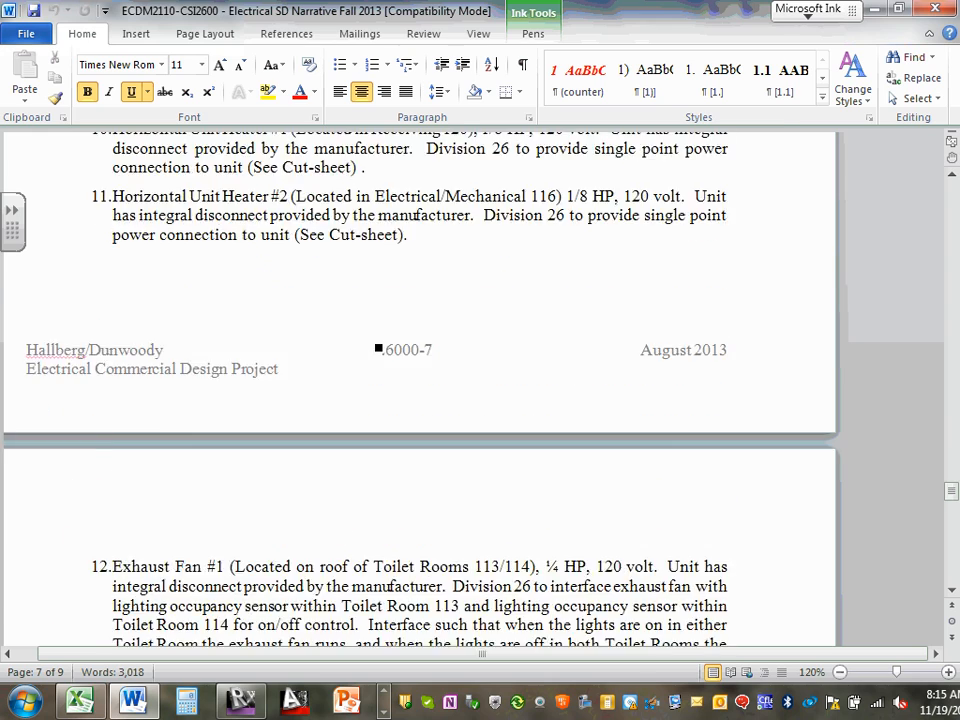
{"action": "scroll", "coordinate": [378, 347], "scroll_direction": "up", "scroll_amount": 8}
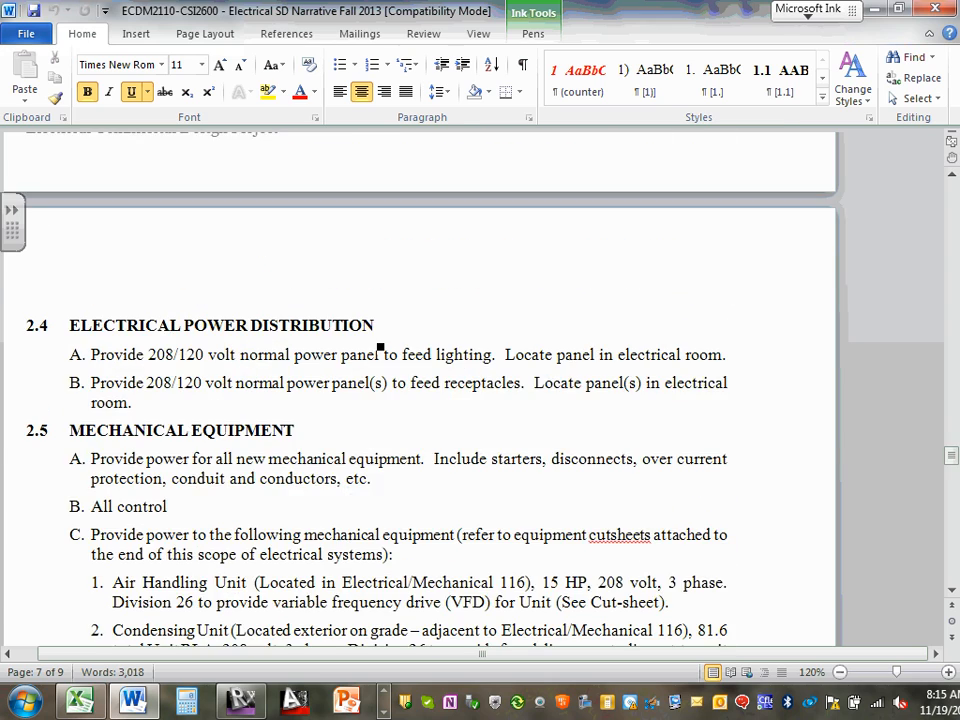
{"action": "scroll", "coordinate": [381, 348], "scroll_direction": "down", "scroll_amount": 4}
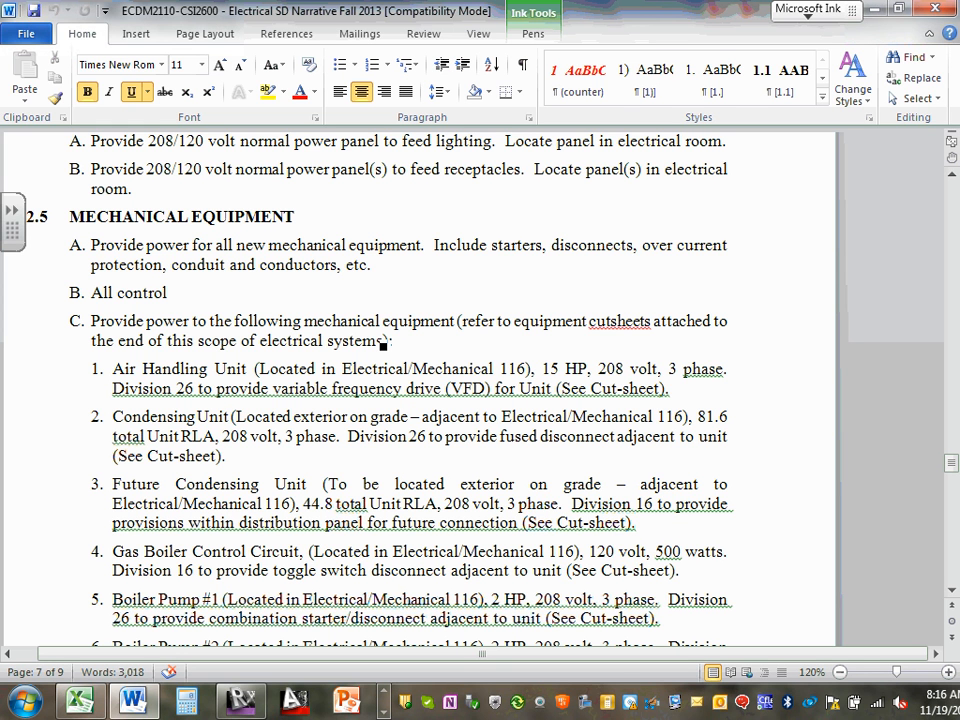
- Circle in ink the Air Handling Unit's name, 15 HP, 208 volt, 3 phase and VFD specifications in item 1
{"action": "mouse_move", "coordinate": [576, 357]}
{"action": "left_mouse_down"}
{"action": "mouse_move", "coordinate": [548, 382]}
{"action": "mouse_move", "coordinate": [585, 370]}
{"action": "mouse_move", "coordinate": [578, 352]}
{"action": "mouse_move", "coordinate": [606, 384]}
{"action": "mouse_move", "coordinate": [626, 354]}
{"action": "mouse_move", "coordinate": [669, 388]}
{"action": "mouse_move", "coordinate": [679, 364]}
{"action": "left_mouse_up"}
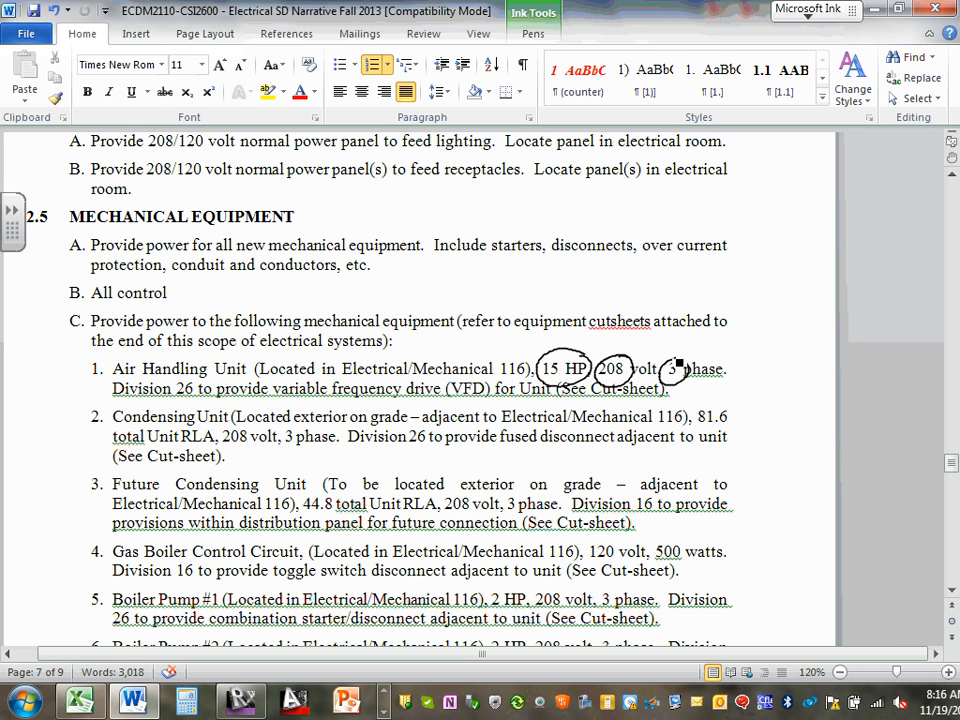
{"action": "mouse_move", "coordinate": [488, 375]}
{"action": "left_mouse_down"}
{"action": "mouse_move", "coordinate": [456, 403]}
{"action": "mouse_move", "coordinate": [493, 383]}
{"action": "left_mouse_up"}
{"action": "mouse_move", "coordinate": [252, 358]}
{"action": "left_mouse_down"}
{"action": "mouse_move", "coordinate": [129, 362]}
{"action": "mouse_move", "coordinate": [214, 388]}
{"action": "mouse_move", "coordinate": [257, 360]}
{"action": "left_mouse_up"}
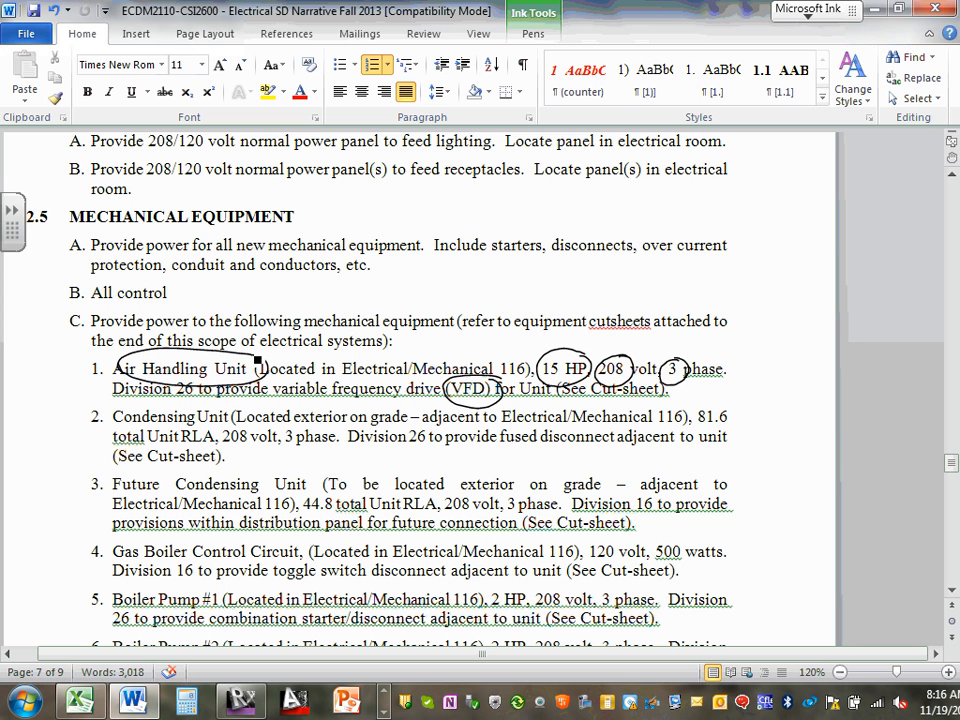
- Mark up the Condensing Unit item in ink: circle its name, 81.6 RLA, voltage and phase, box the fused disconnect, and write VFD beside it
{"action": "mouse_move", "coordinate": [225, 396]}
{"action": "left_mouse_down"}
{"action": "mouse_move", "coordinate": [112, 428]}
{"action": "mouse_move", "coordinate": [216, 403]}
{"action": "left_mouse_up"}
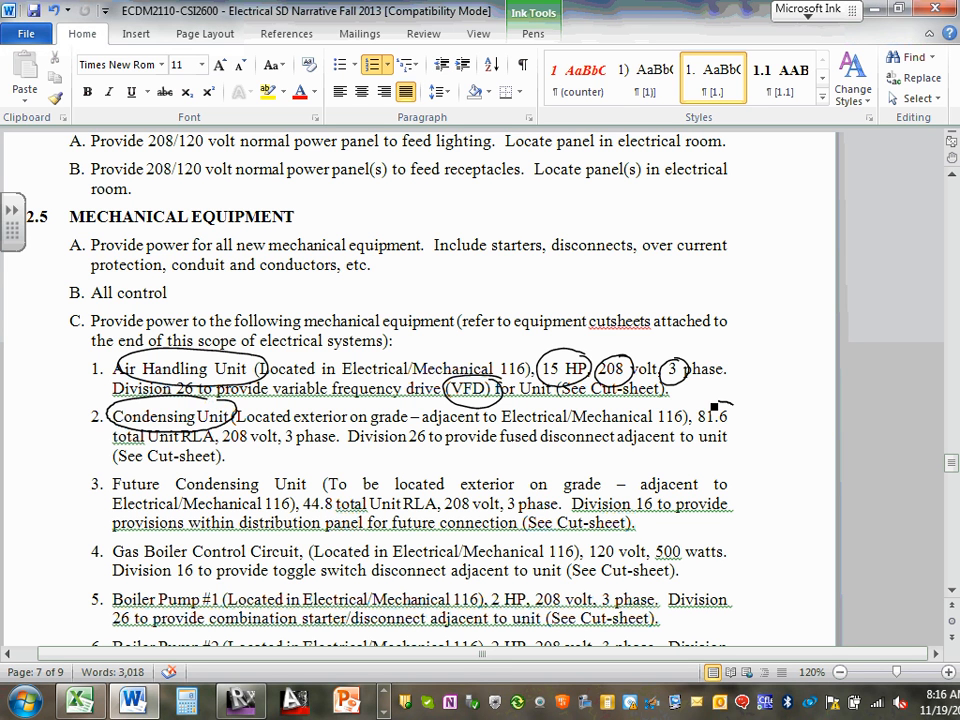
{"action": "mouse_move", "coordinate": [718, 401]}
{"action": "left_mouse_down"}
{"action": "mouse_move", "coordinate": [754, 425]}
{"action": "mouse_move", "coordinate": [726, 407]}
{"action": "left_mouse_up"}
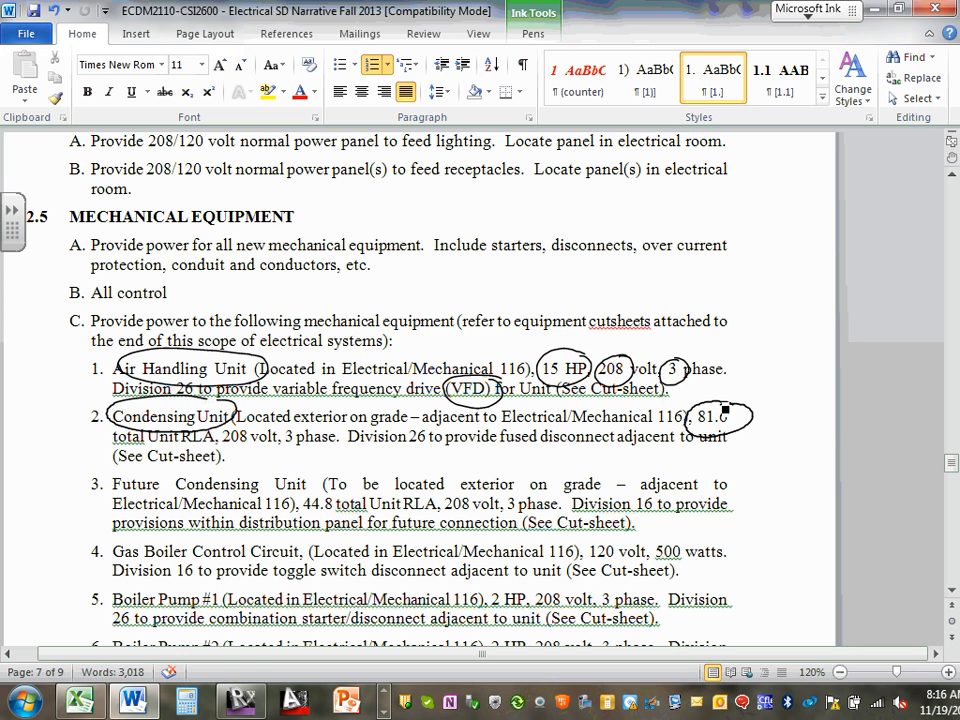
{"action": "left_click_drag", "start_coordinate": [259, 456], "coordinate": [257, 435]}
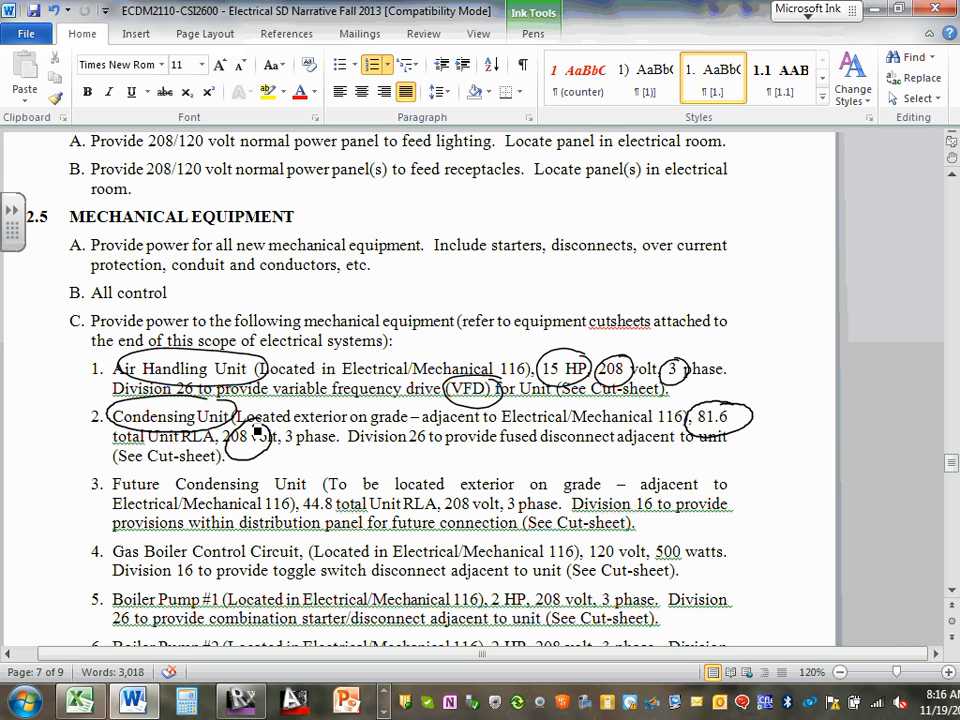
{"action": "left_click_drag", "start_coordinate": [320, 424], "coordinate": [318, 425]}
{"action": "mouse_move", "coordinate": [504, 448]}
{"action": "left_mouse_down"}
{"action": "mouse_move", "coordinate": [619, 454]}
{"action": "mouse_move", "coordinate": [621, 437]}
{"action": "mouse_move", "coordinate": [508, 416]}
{"action": "mouse_move", "coordinate": [507, 451]}
{"action": "left_mouse_up"}
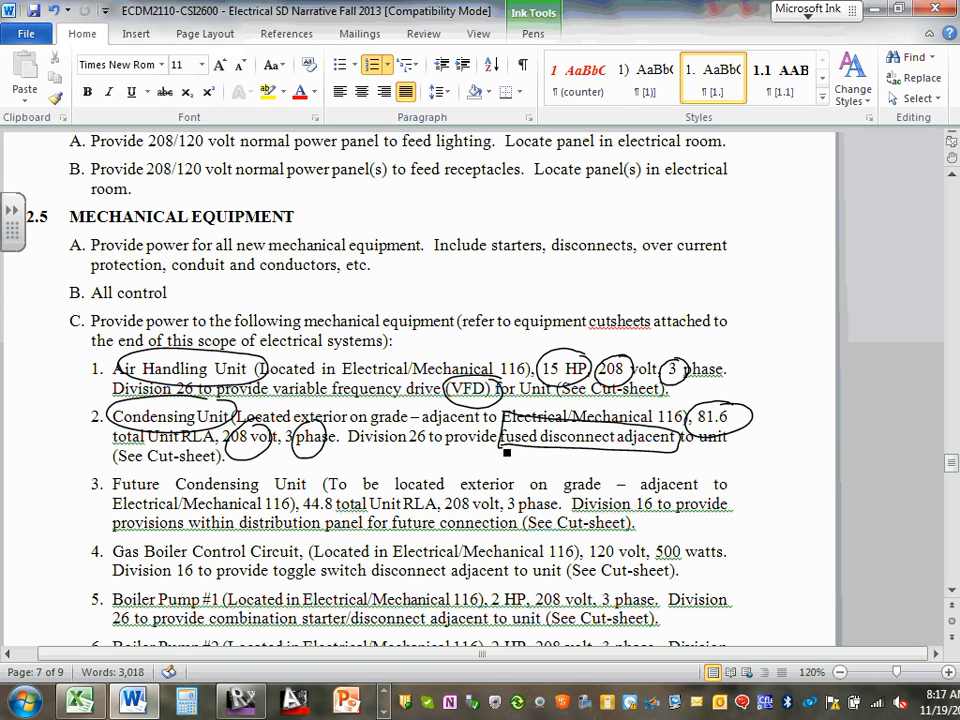
{"action": "mouse_move", "coordinate": [732, 432]}
{"action": "left_mouse_down"}
{"action": "mouse_move", "coordinate": [751, 429]}
{"action": "mouse_move", "coordinate": [766, 455]}
{"action": "mouse_move", "coordinate": [773, 444]}
{"action": "left_mouse_up"}
{"action": "mouse_move", "coordinate": [781, 433]}
{"action": "left_mouse_down"}
{"action": "mouse_move", "coordinate": [781, 460]}
{"action": "mouse_move", "coordinate": [797, 461]}
{"action": "left_mouse_up"}
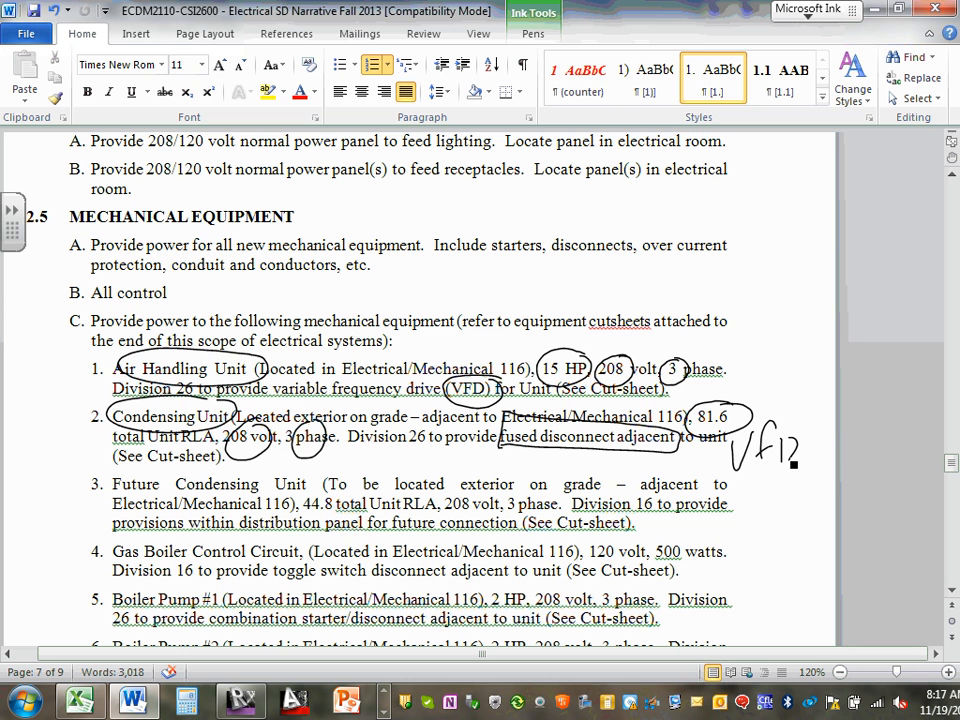
- Minimize Word to return to GenSize and start a new motor load named AHU
{"action": "left_click", "coordinate": [874, 10]}
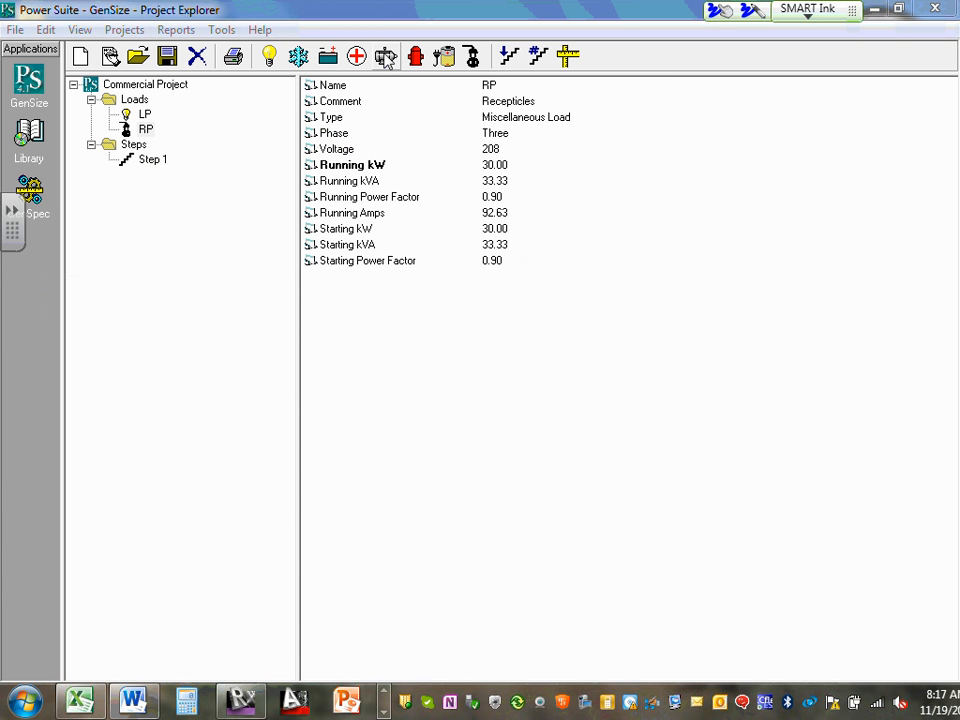
{"action": "left_click", "coordinate": [385, 56]}
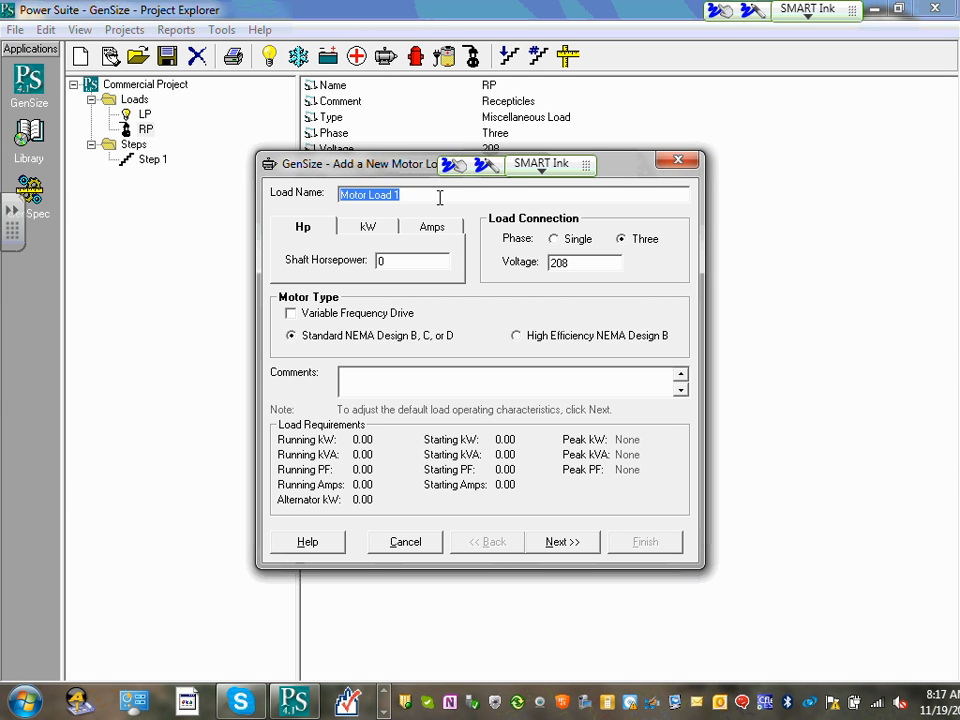
{"action": "type", "text": "AHU"}
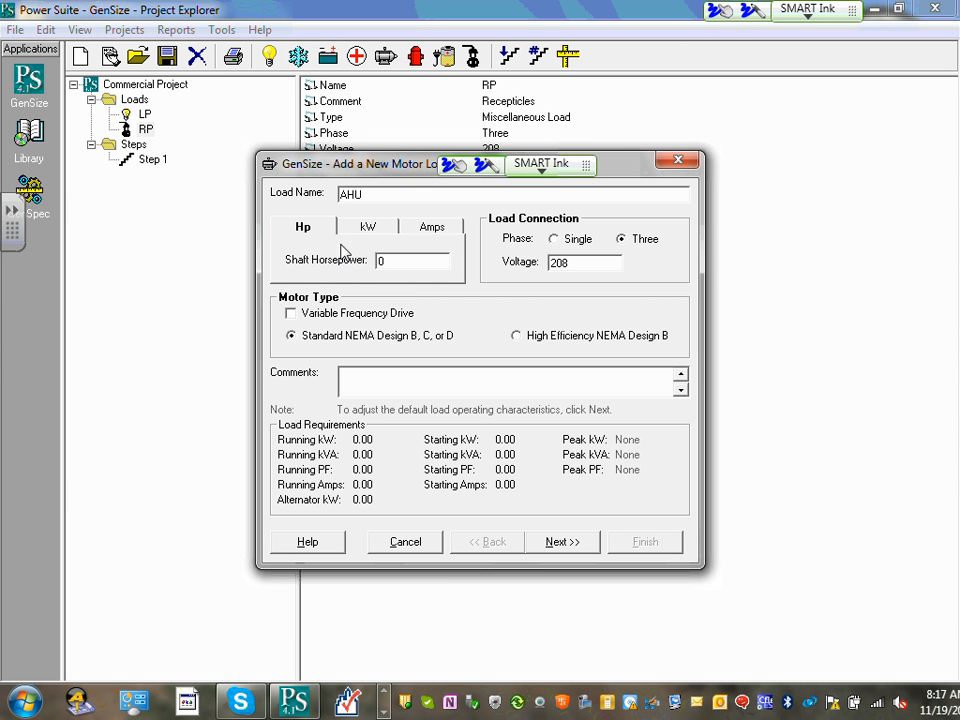
- Review the Hp, kW and Amps sizing options for the AHU load and set its shaft horsepower to 15
{"action": "left_click", "coordinate": [370, 227]}
{"action": "left_click", "coordinate": [428, 229]}
{"action": "left_click", "coordinate": [370, 226]}
{"action": "left_click", "coordinate": [306, 226]}
{"action": "left_click", "coordinate": [370, 228]}
{"action": "left_click", "coordinate": [431, 225]}
{"action": "left_click", "coordinate": [373, 229]}
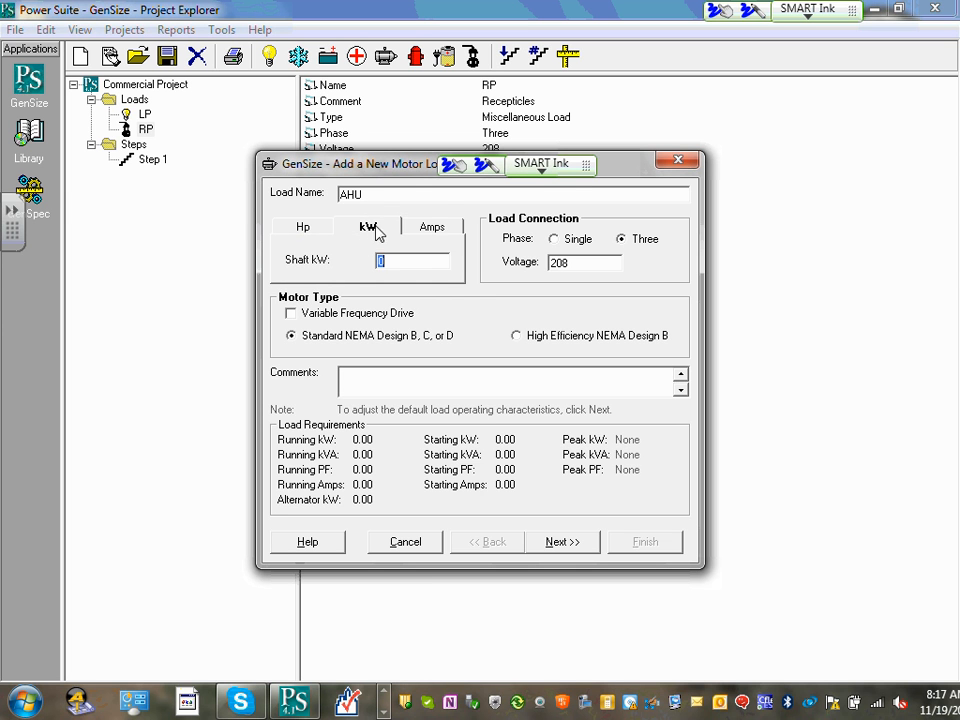
{"action": "left_click", "coordinate": [305, 229]}
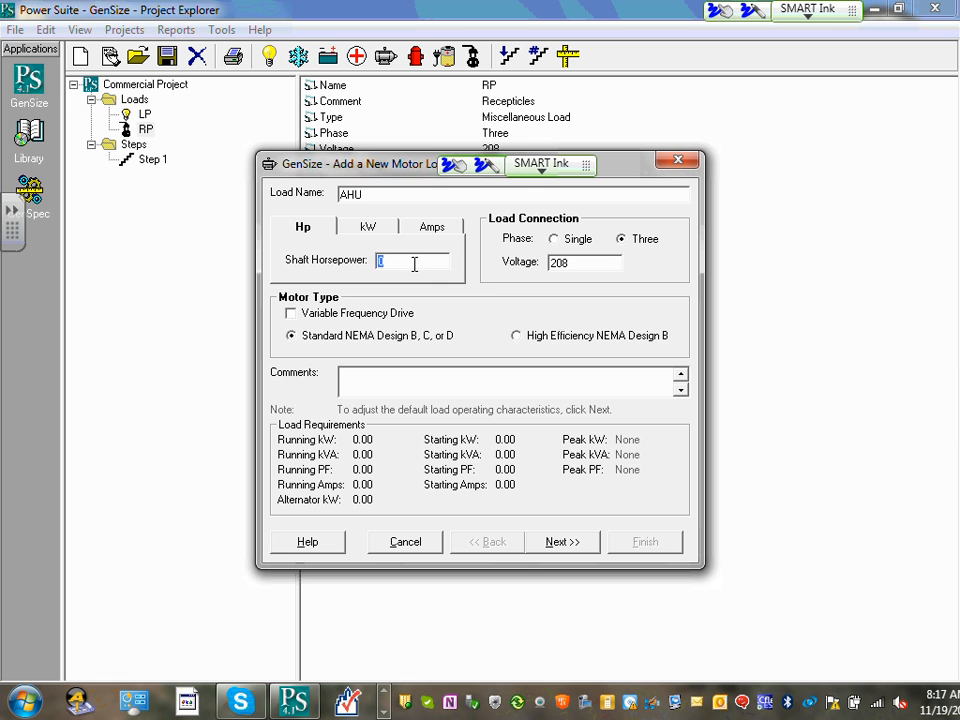
{"action": "type", "text": "15"}
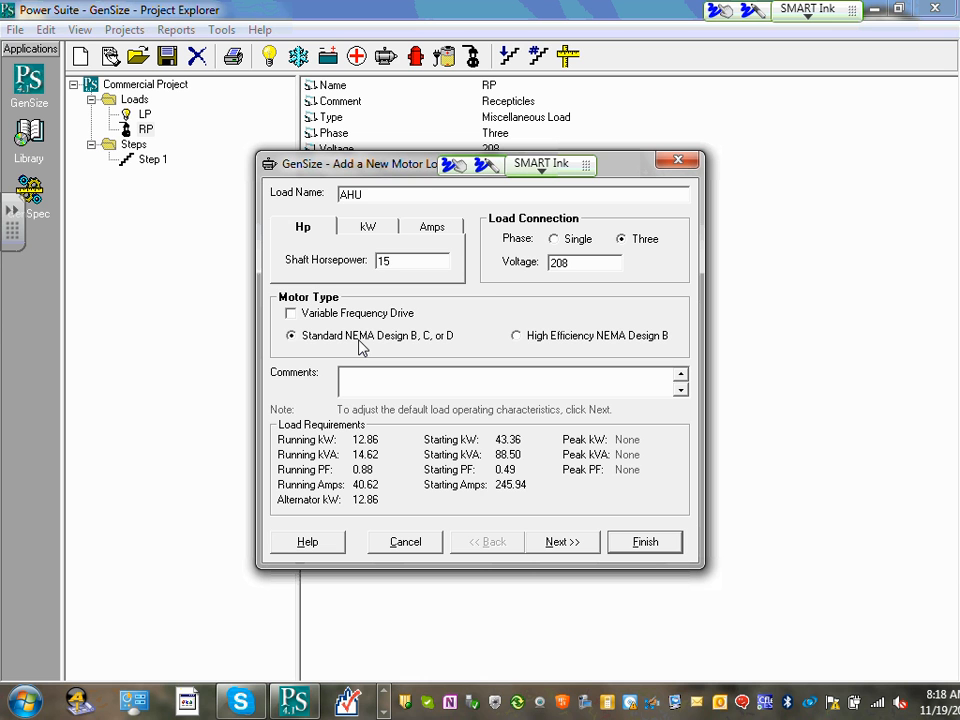
- Make the AHU motor a variable frequency drive of the Pulse Width Modulated type
{"action": "left_click", "coordinate": [292, 315]}
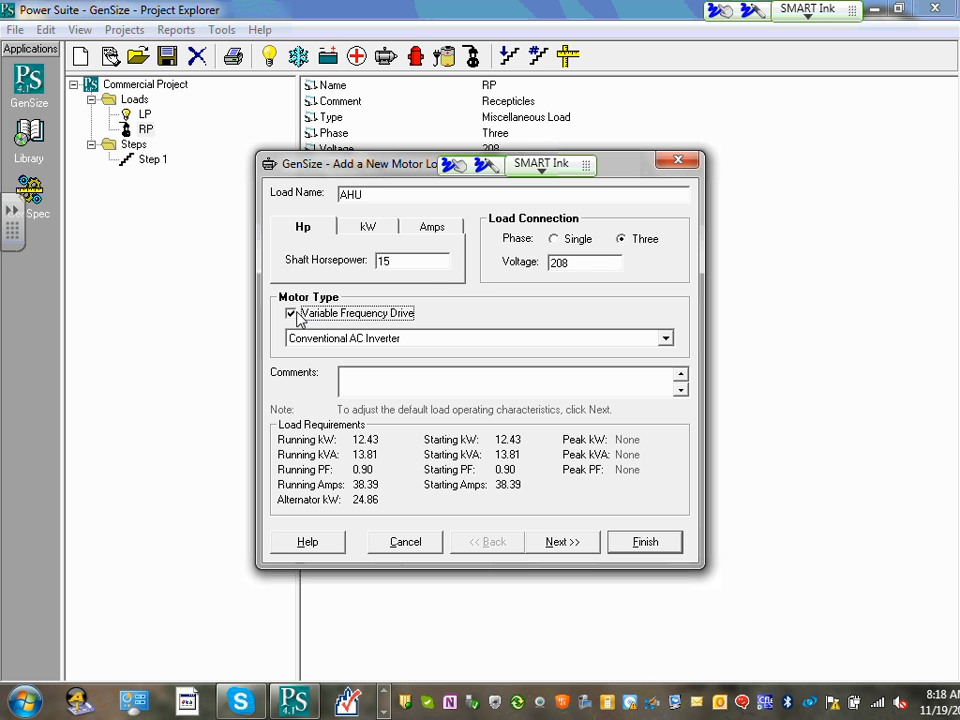
{"action": "left_click", "coordinate": [666, 341]}
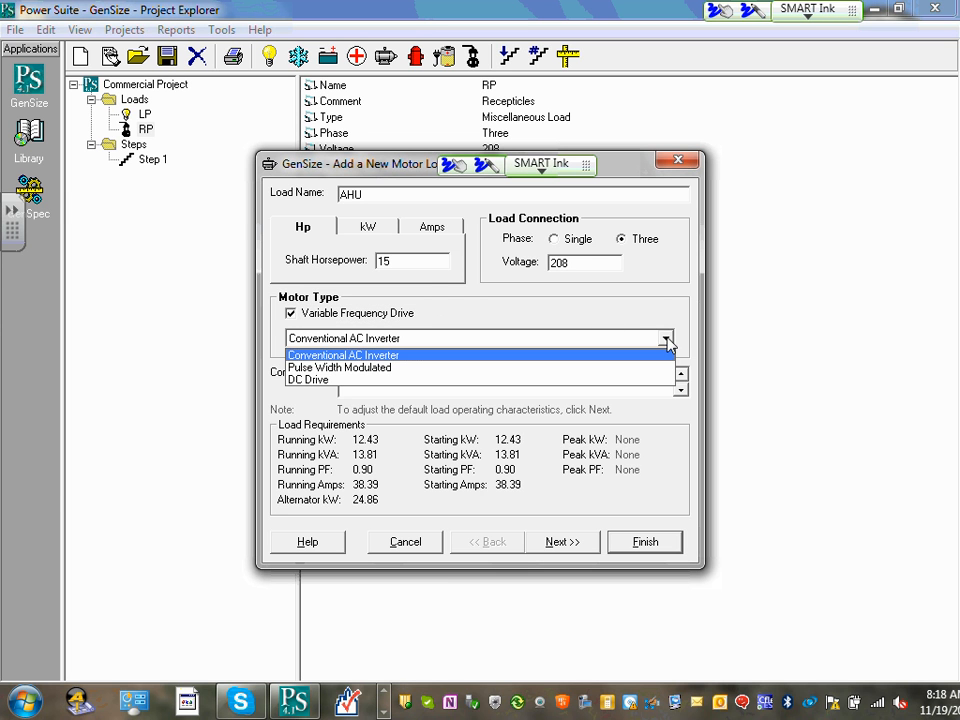
{"action": "left_click", "coordinate": [466, 370]}
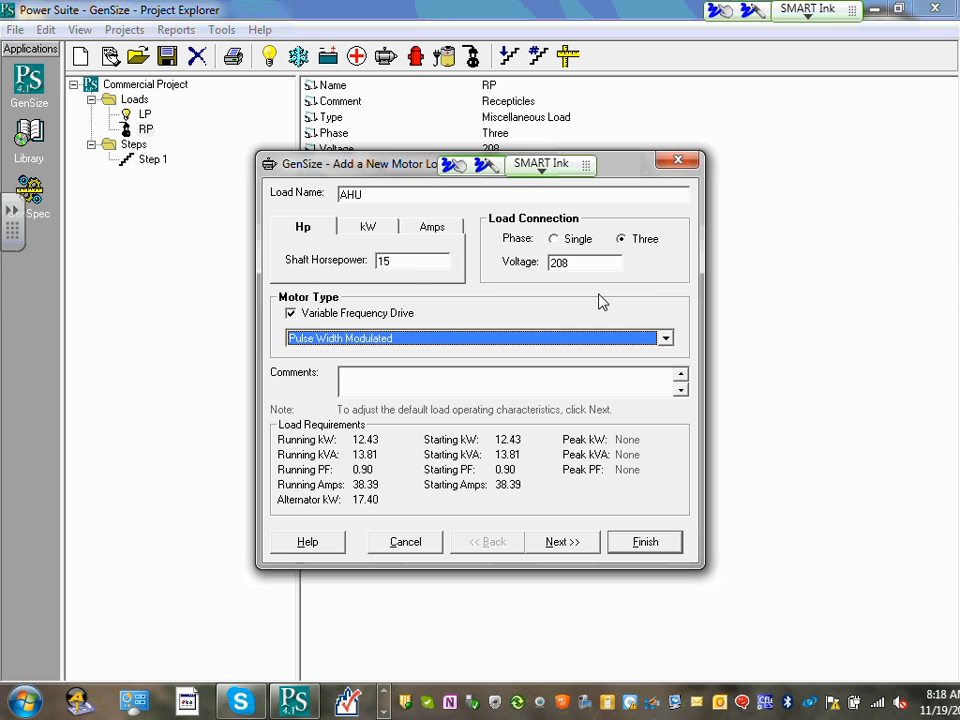
{"action": "left_click", "coordinate": [668, 341]}
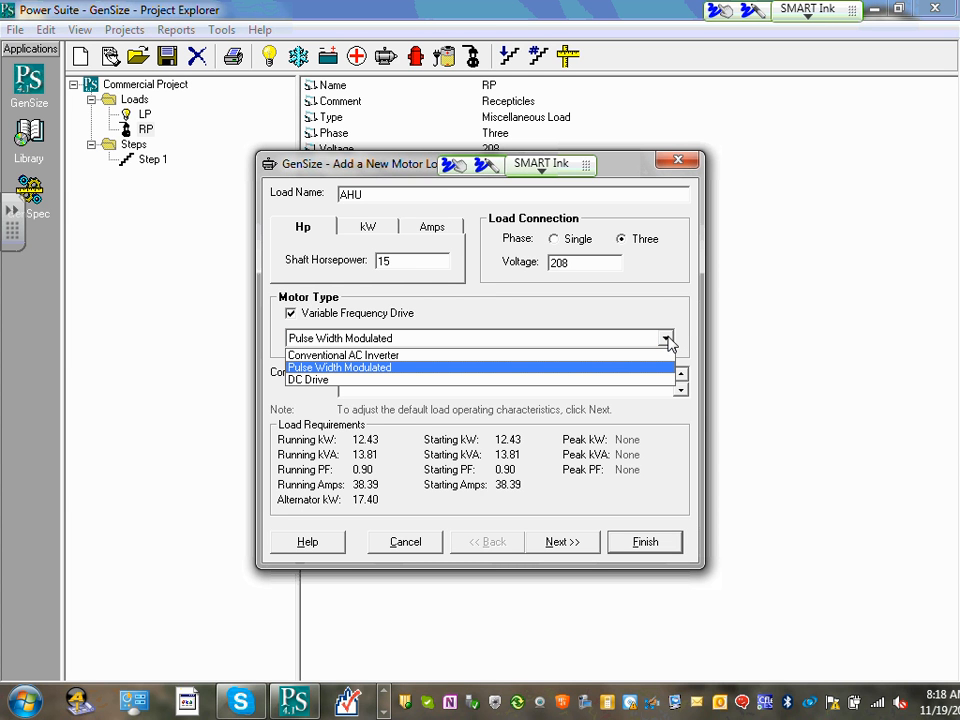
{"action": "left_click", "coordinate": [666, 340]}
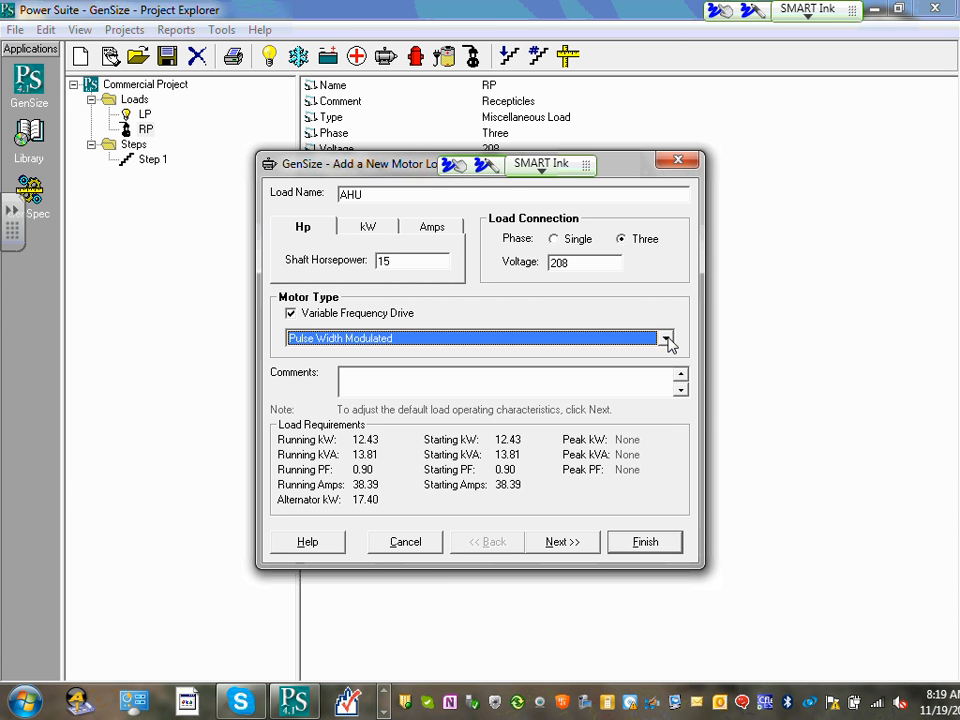
- Add the comment "VFD" to the AHU load and finish it with the default 0.90 power factors and 90 efficiency
{"action": "left_click", "coordinate": [510, 380]}
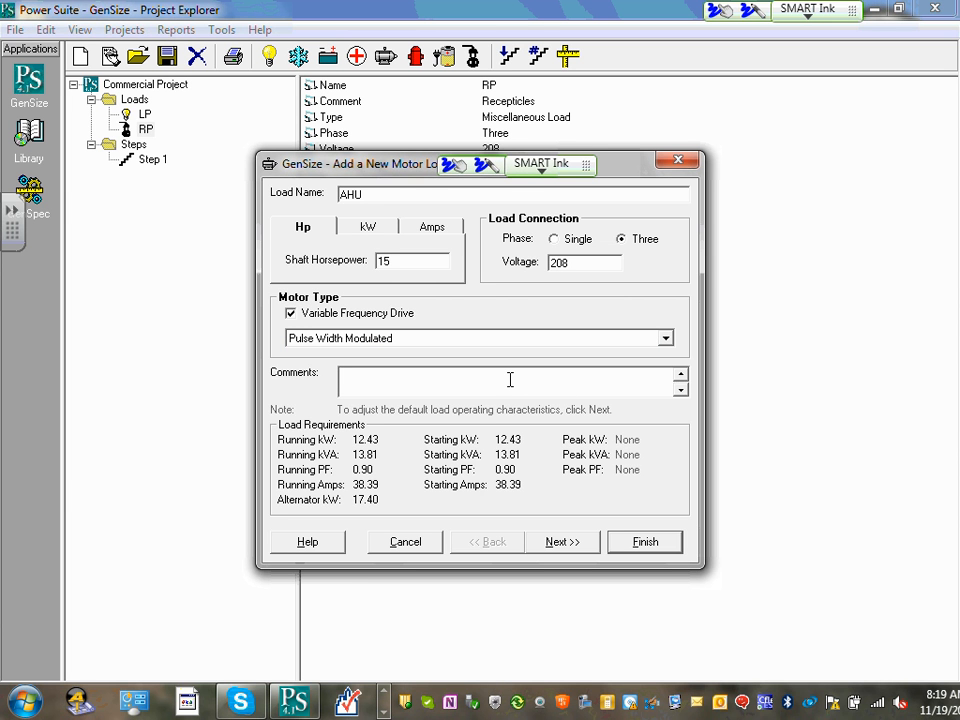
{"action": "type", "text": "VFD"}
{"action": "left_click", "coordinate": [548, 543]}
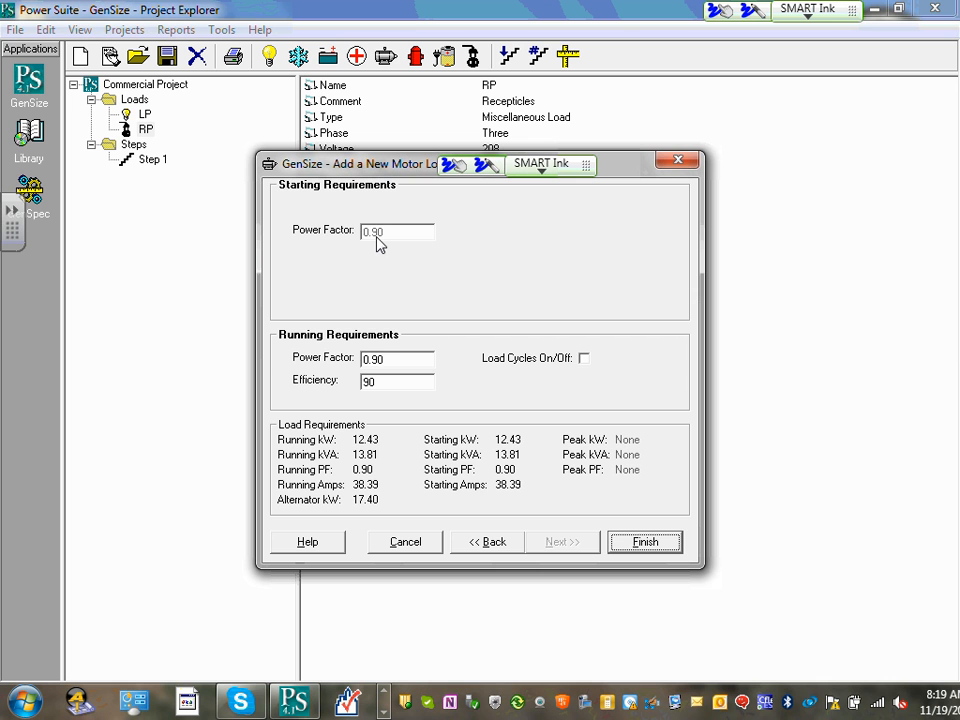
{"action": "double_click", "coordinate": [397, 355]}
{"action": "left_click", "coordinate": [397, 355]}
{"action": "double_click", "coordinate": [396, 384]}
{"action": "left_click", "coordinate": [646, 544]}
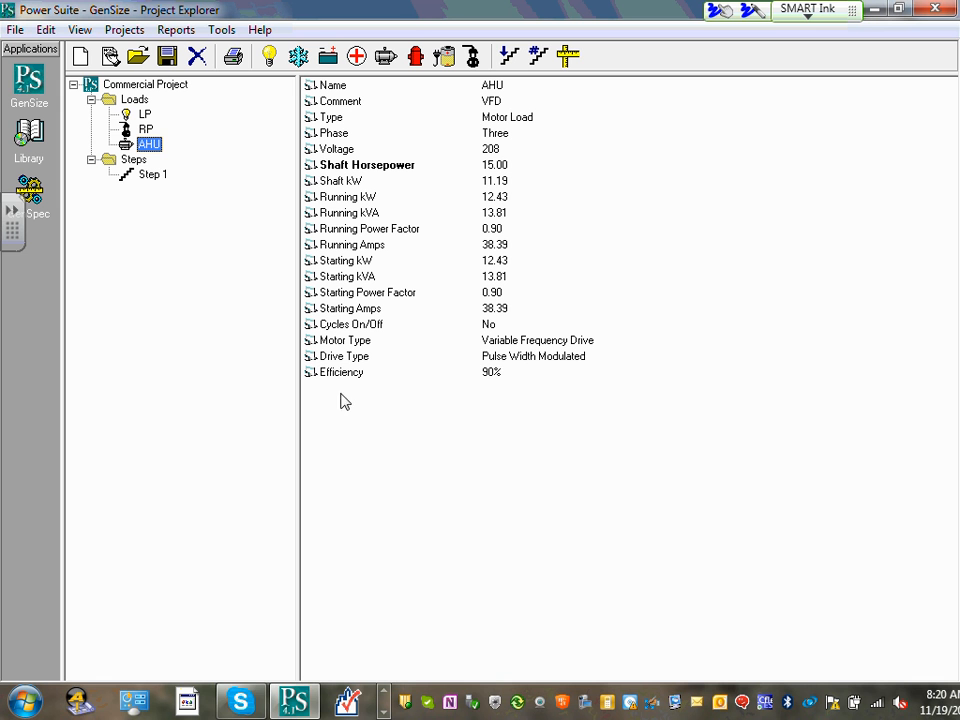
- Check the Condensing Unit's specification in the Word electrical narrative and return to GenSize
{"action": "left_click", "coordinate": [382, 692]}
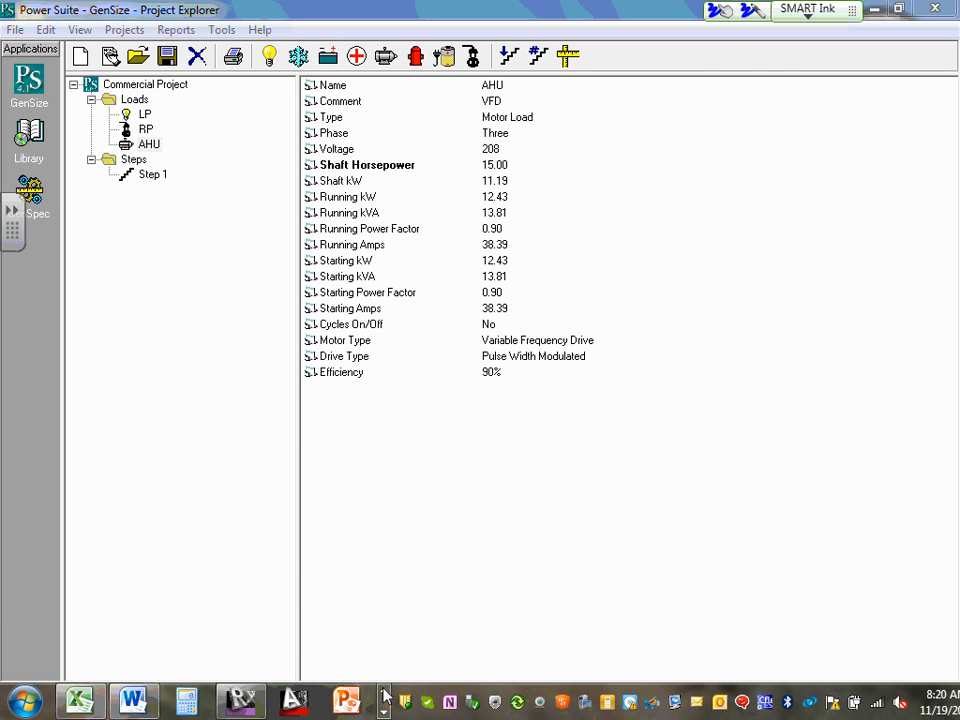
{"action": "left_click", "coordinate": [133, 700]}
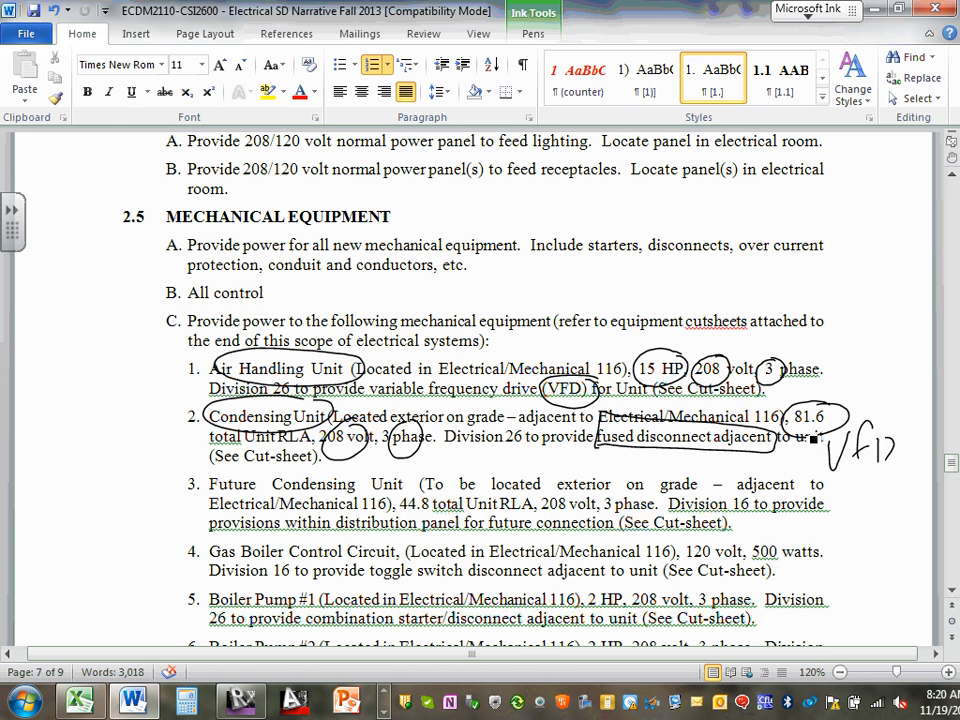
{"action": "left_click", "coordinate": [874, 12]}
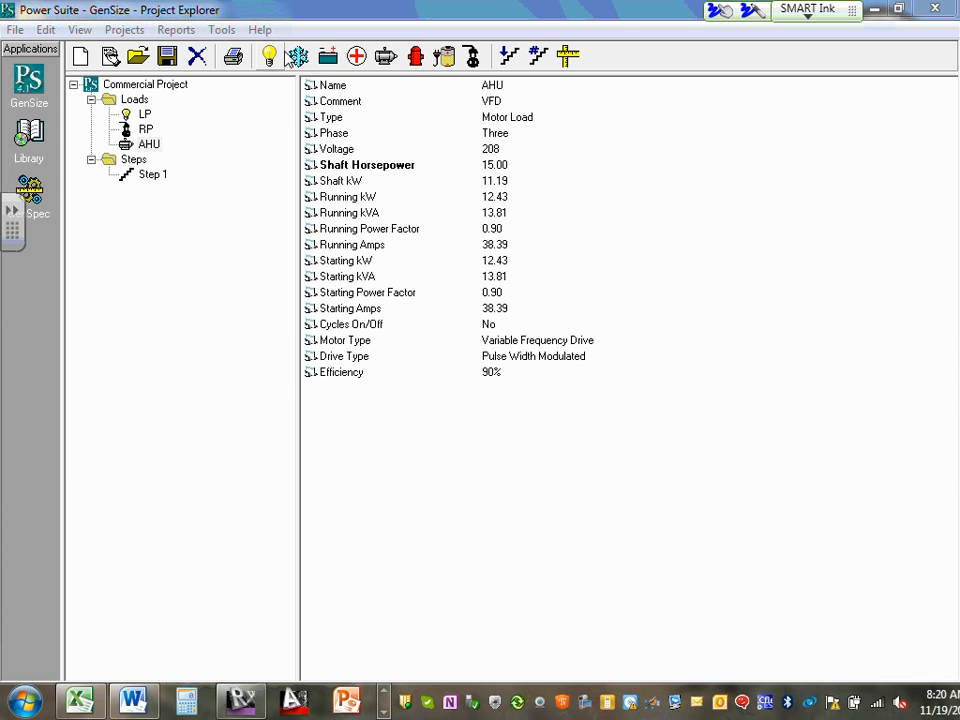
- Start a new three-phase, 208 V air conditioning load and name it CU-1
{"action": "left_click", "coordinate": [298, 57]}
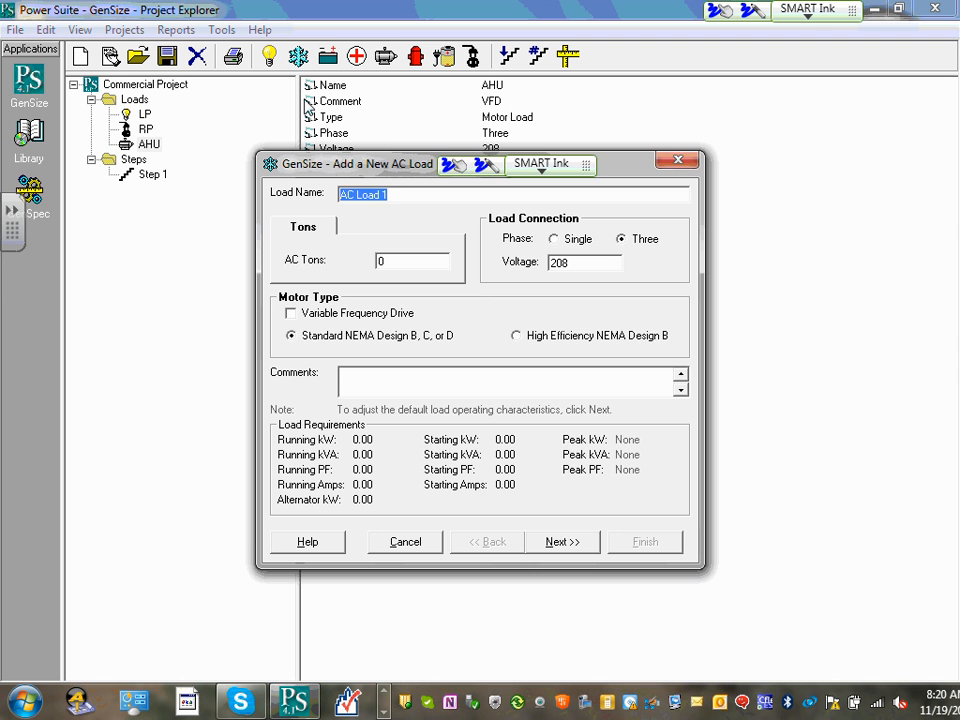
{"action": "left_click", "coordinate": [421, 190]}
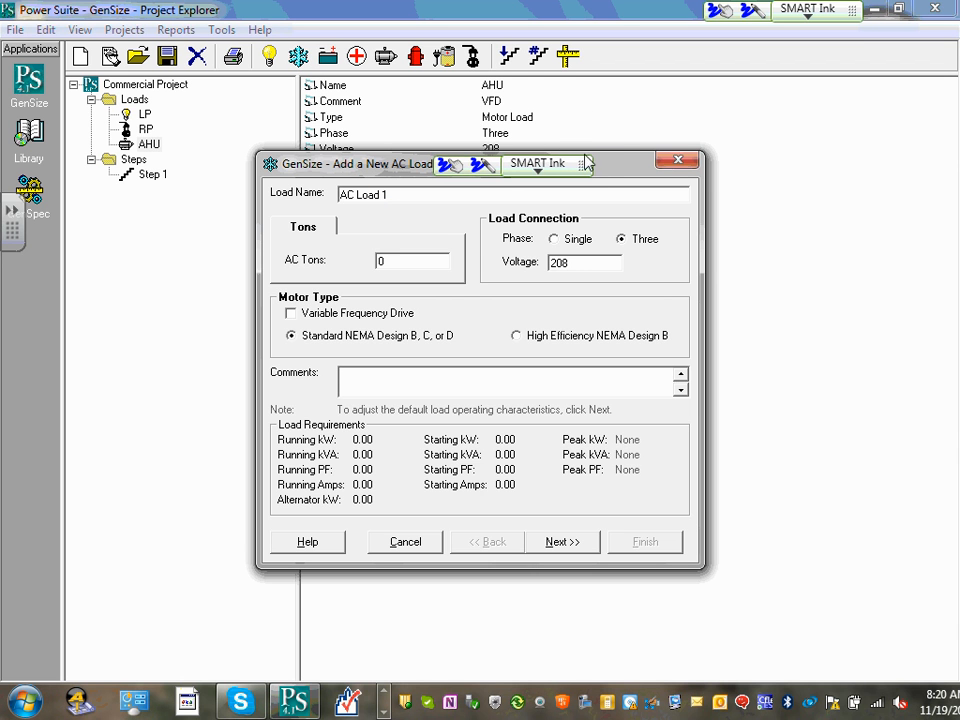
{"action": "double_click", "coordinate": [411, 195]}
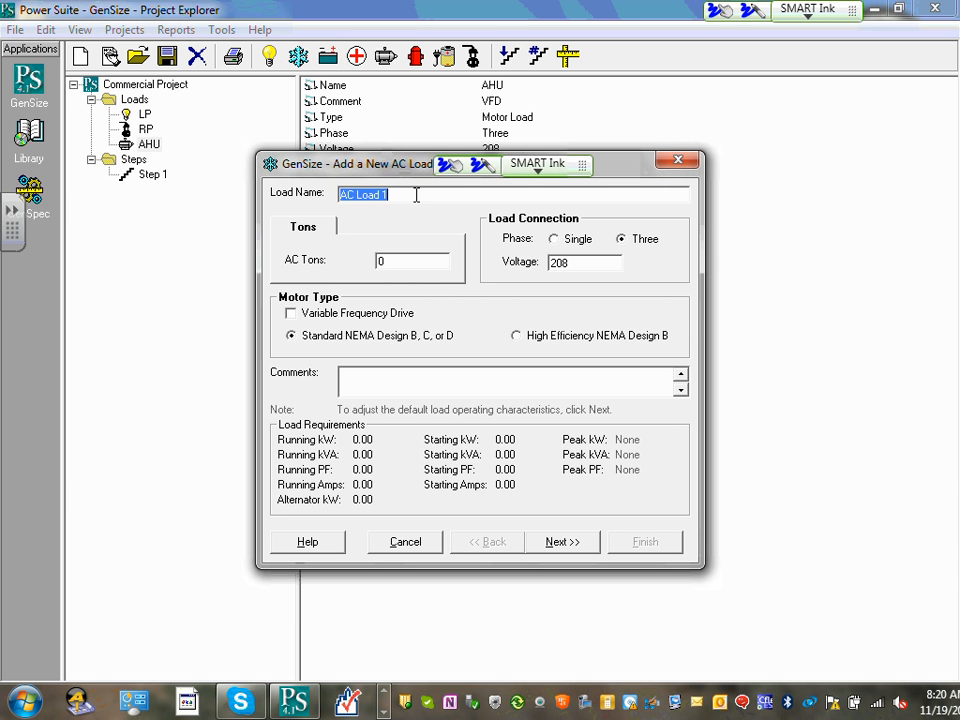
{"action": "type", "text": "CU-1"}
- Mark the 81.6A target beside CU-1's Running Amps and try AC tonnages of 20, 17, 15, 16 and 15.6 against it
{"action": "double_click", "coordinate": [417, 265]}
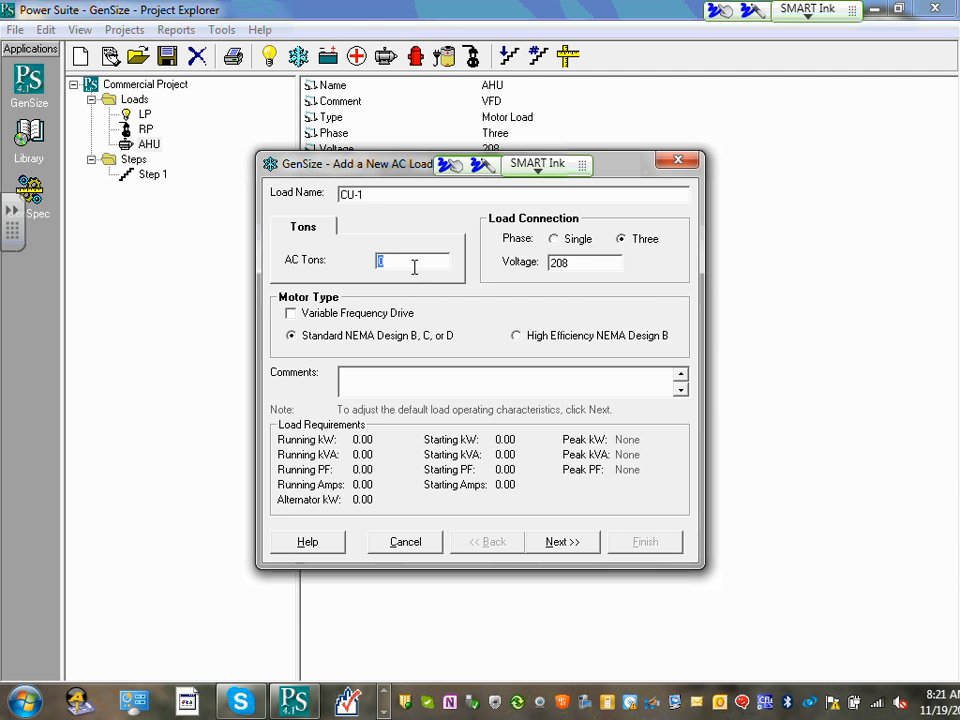
{"action": "mouse_move", "coordinate": [388, 480]}
{"action": "left_mouse_down"}
{"action": "mouse_move", "coordinate": [363, 473]}
{"action": "mouse_move", "coordinate": [356, 498]}
{"action": "mouse_move", "coordinate": [385, 476]}
{"action": "mouse_move", "coordinate": [417, 479]}
{"action": "mouse_move", "coordinate": [432, 500]}
{"action": "left_mouse_up"}
{"action": "left_click", "coordinate": [446, 492]}
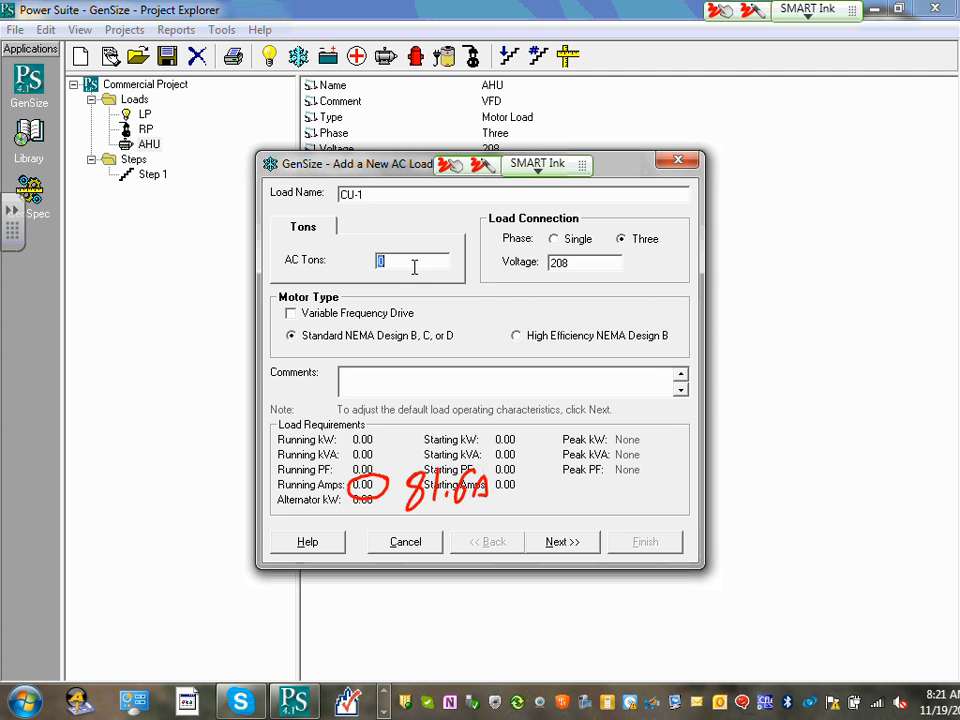
{"action": "type", "text": "20"}
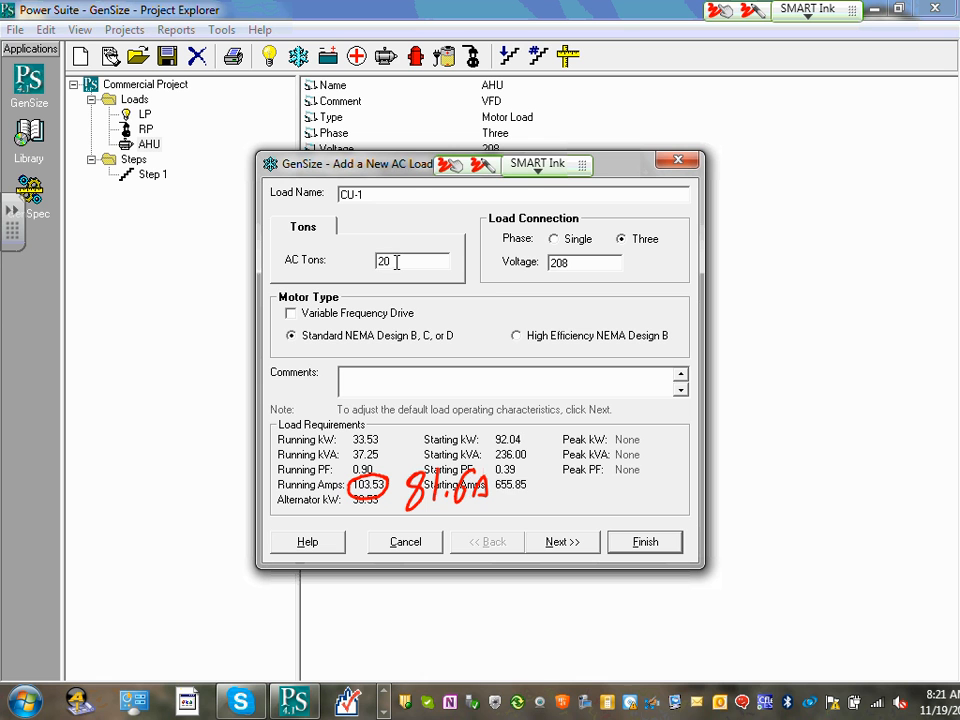
{"action": "key", "text": "BackSpace"}
{"action": "key", "text": "BackSpace"}
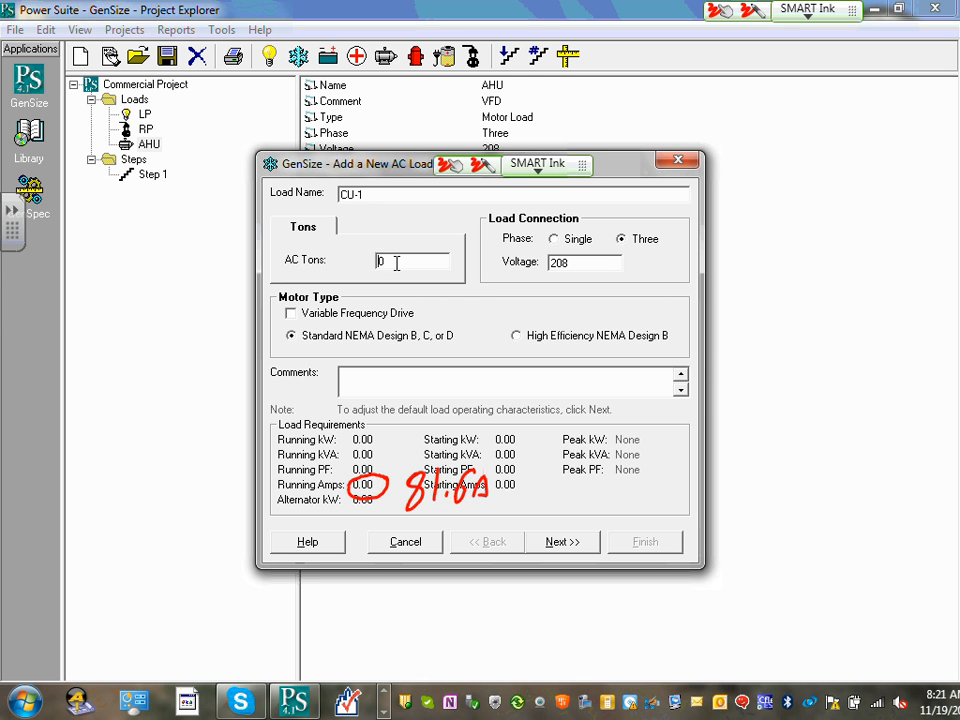
{"action": "type", "text": "17"}
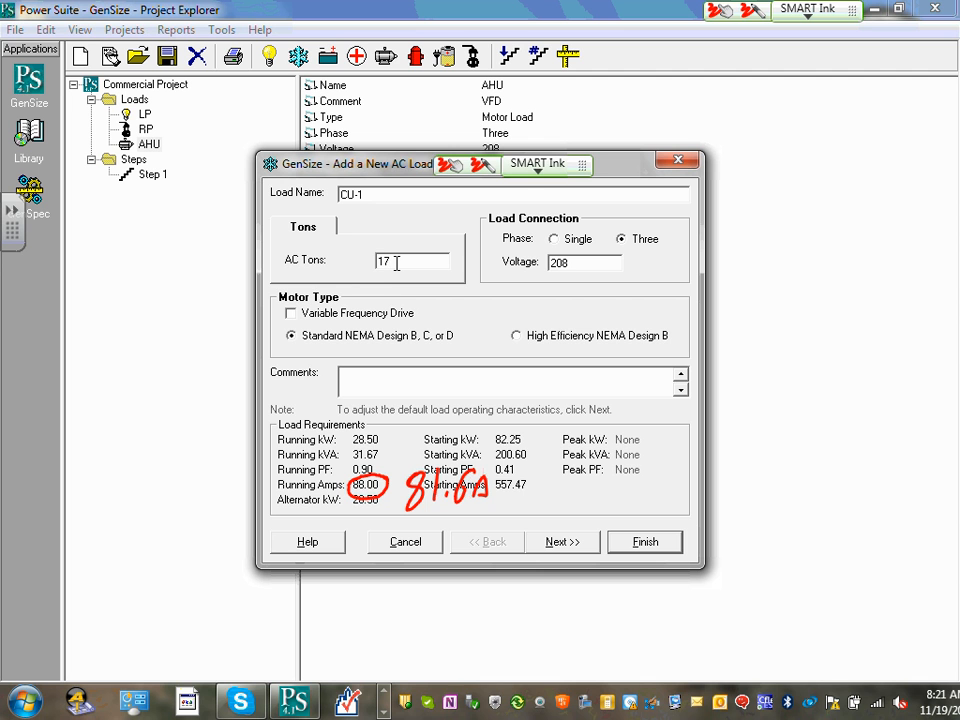
{"action": "key", "text": "BackSpace"}
{"action": "type", "text": "5"}
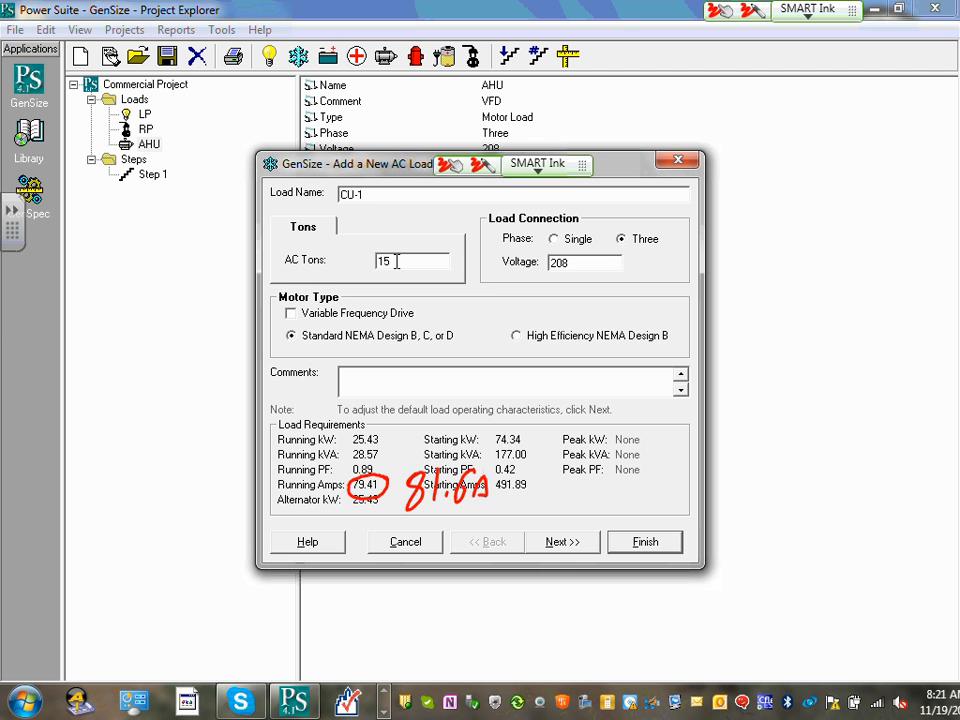
{"action": "key", "text": "BackSpace"}
{"action": "type", "text": "6"}
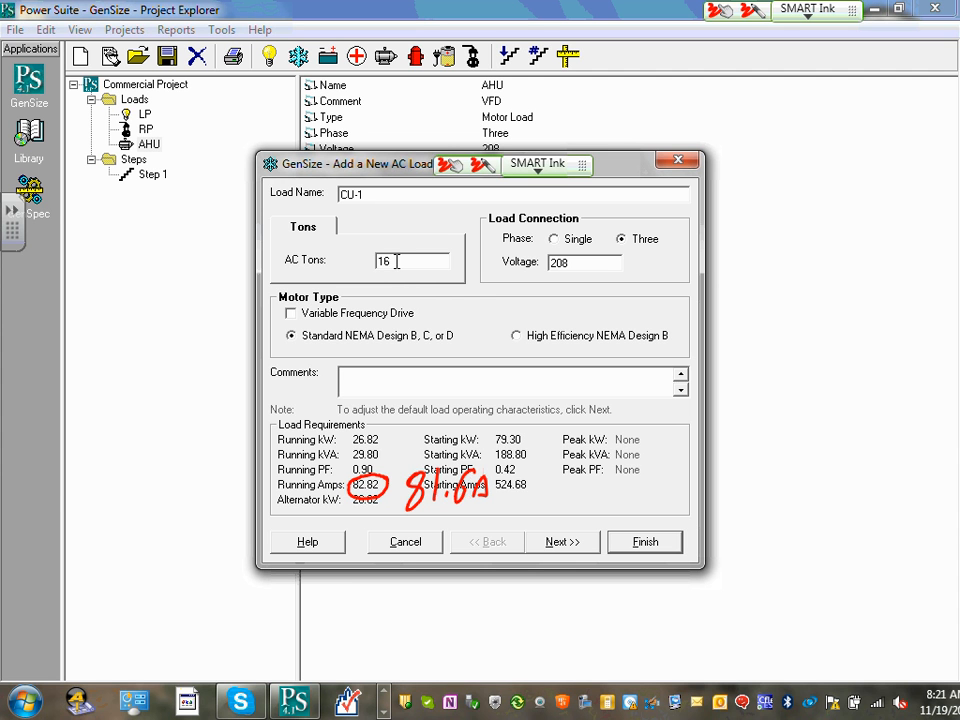
{"action": "key", "text": "BackSpace"}
{"action": "type", "text": "5"}
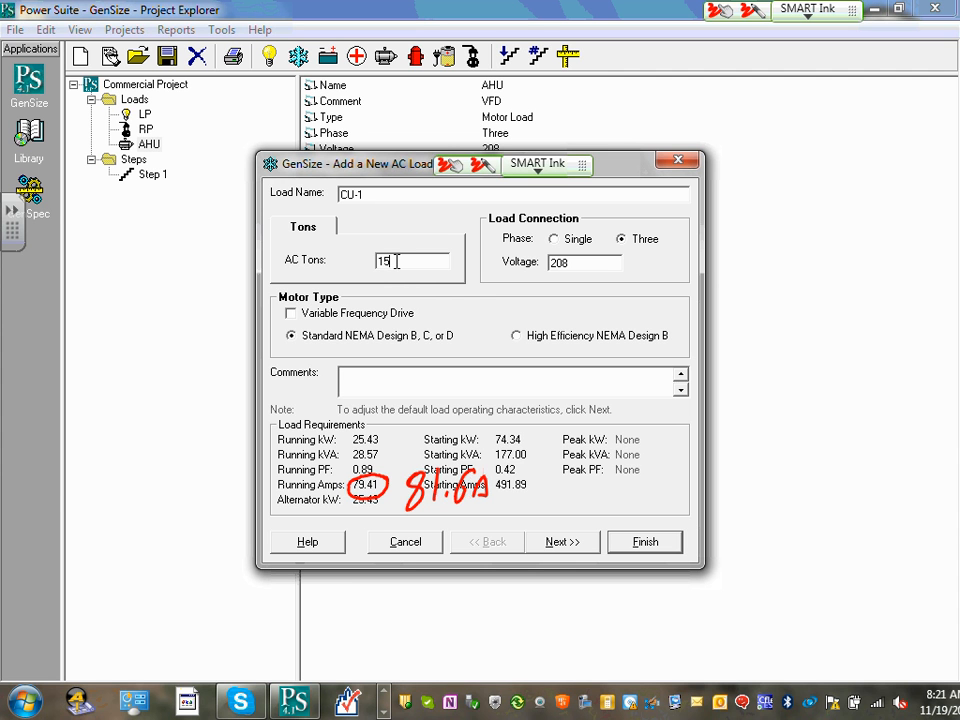
{"action": "type", "text": ".6"}
- Set the CU-1 load's AC tonnage to 16
{"action": "key", "text": "BackSpace"}
{"action": "key", "text": "BackSpace"}
{"action": "key", "text": "BackSpace"}
{"action": "key", "text": "BackSpace"}
{"action": "type", "text": "16"}
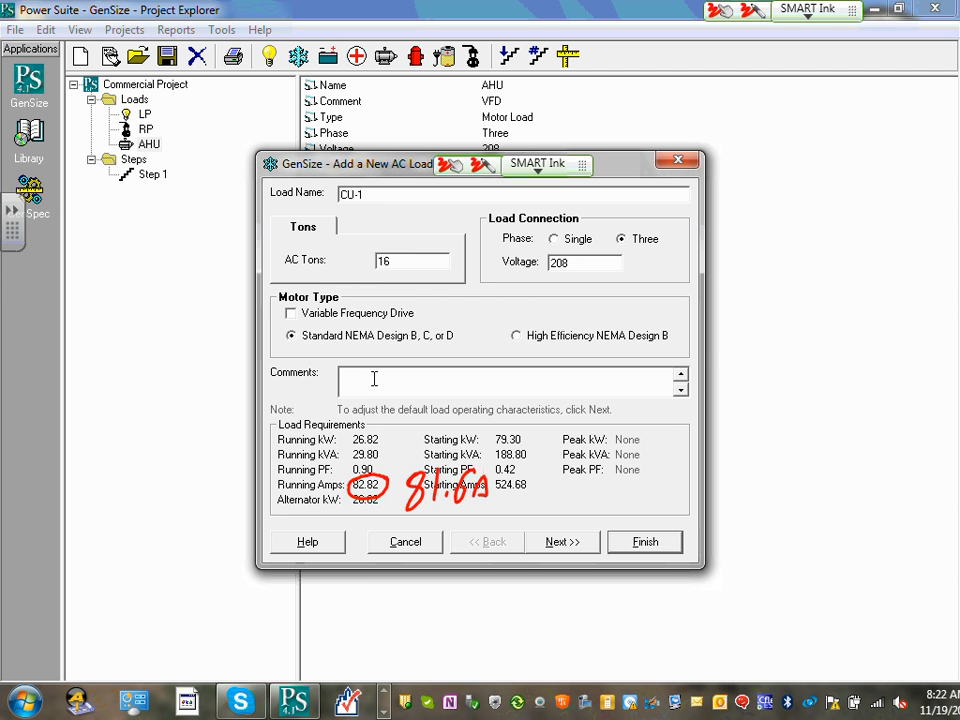
- Make the CU-1 motor a variable frequency drive of the Pulse Width Modulated type
{"action": "left_click", "coordinate": [300, 314]}
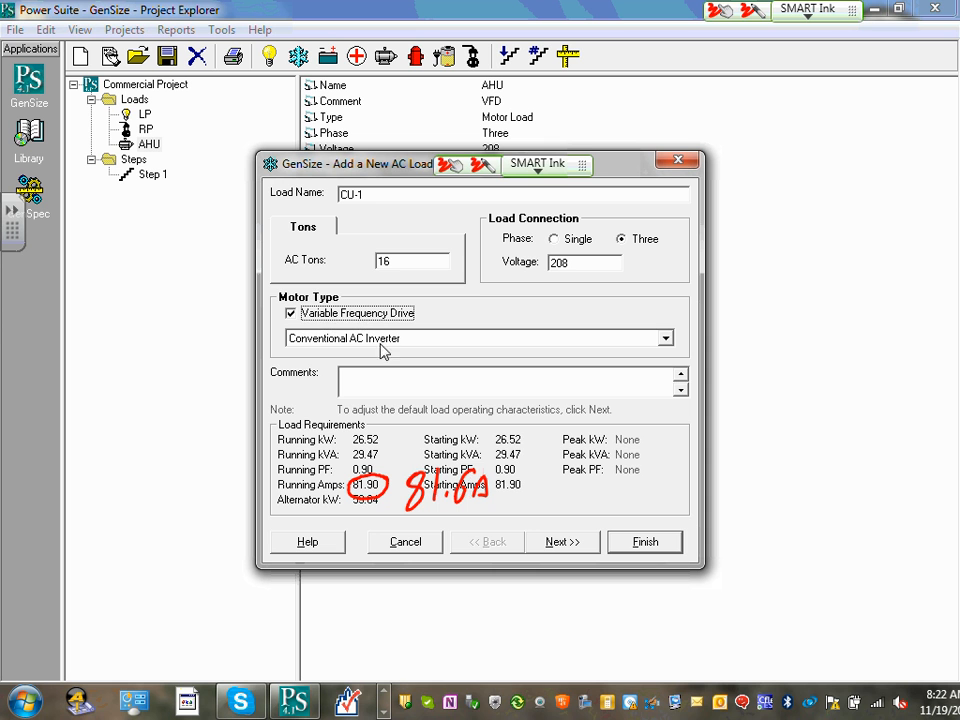
{"action": "left_click", "coordinate": [383, 336]}
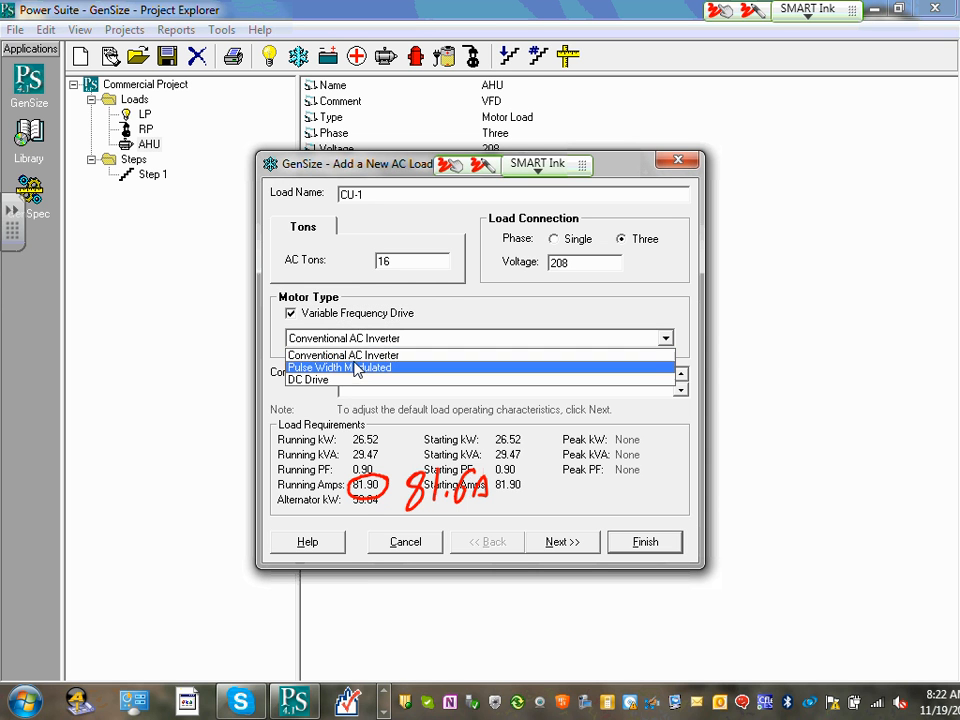
{"action": "left_click", "coordinate": [356, 368]}
- Add the comment "VFD by Mech Contractor" to CU-1 and finish the load with the default 0.90 power factors and 90% efficiency
{"action": "left_click", "coordinate": [356, 378]}
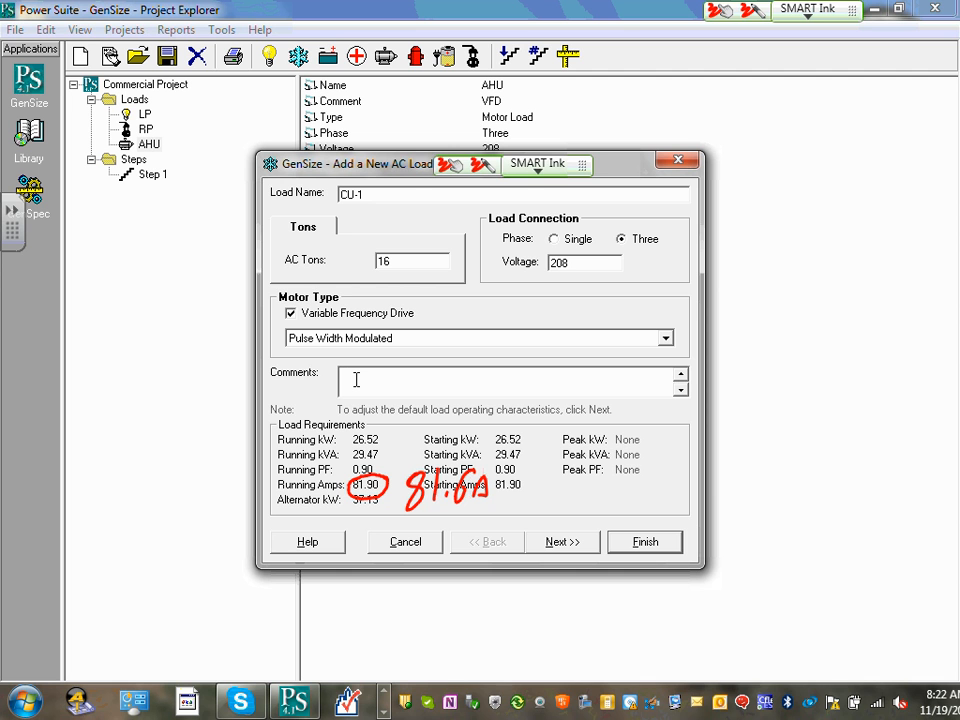
{"action": "type", "text": "VFD by Mech Contractor"}
{"action": "left_click", "coordinate": [561, 541]}
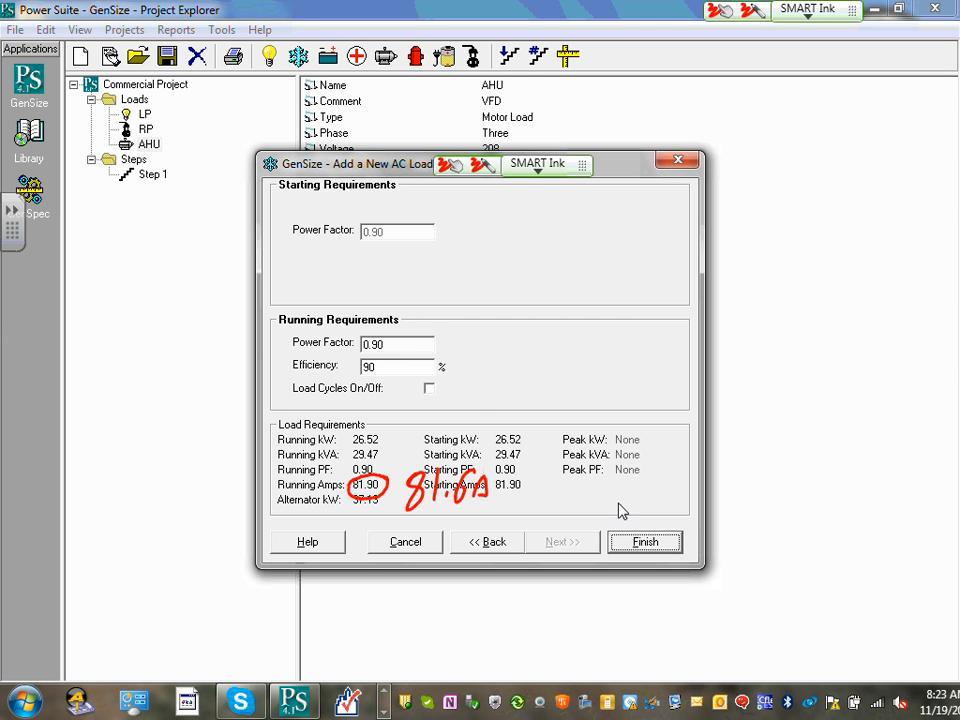
{"action": "left_click", "coordinate": [643, 541]}
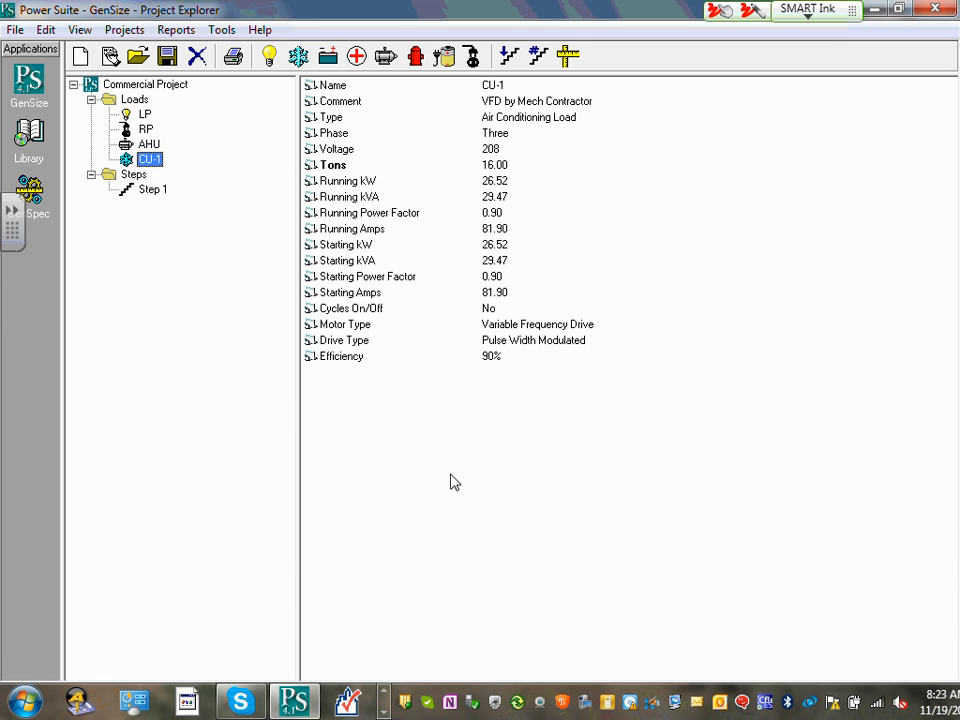
- Check and mark Boiler Pump #1's horsepower, voltage, phase and starter requirement in the Word electrical narrative, and return to GenSize
{"action": "left_click", "coordinate": [386, 697]}
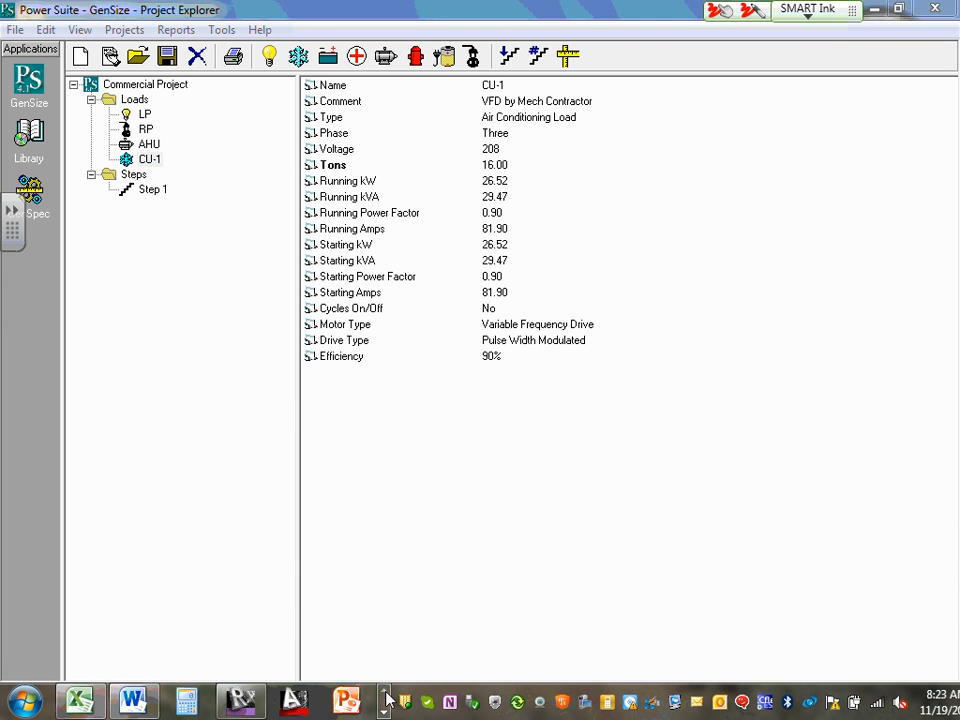
{"action": "left_click", "coordinate": [133, 700]}
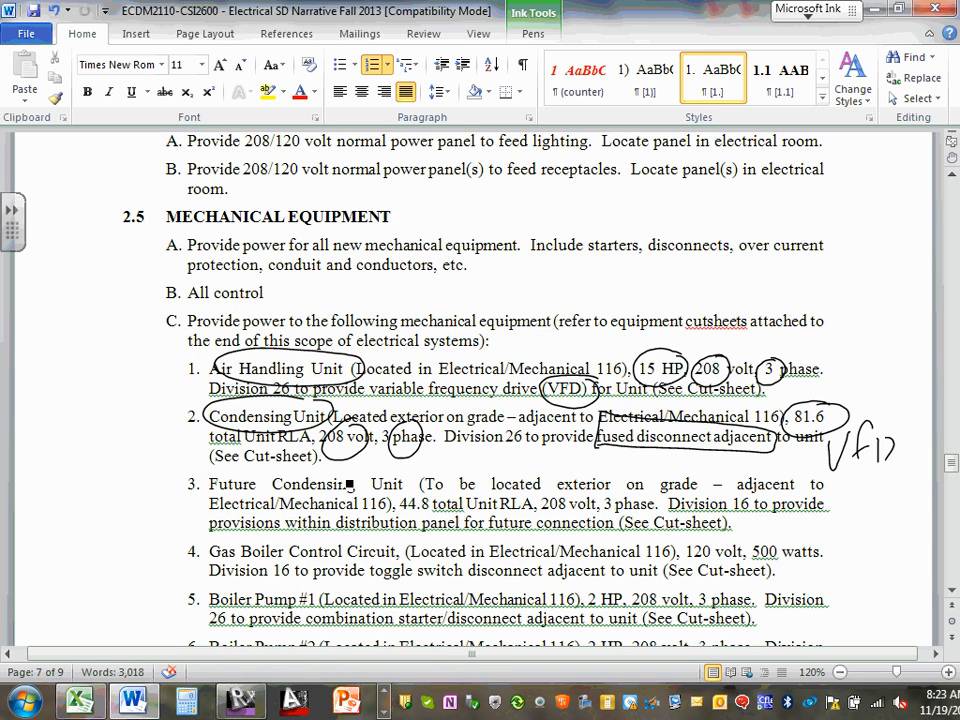
{"action": "scroll", "coordinate": [340, 386], "scroll_direction": "down", "scroll_amount": 4}
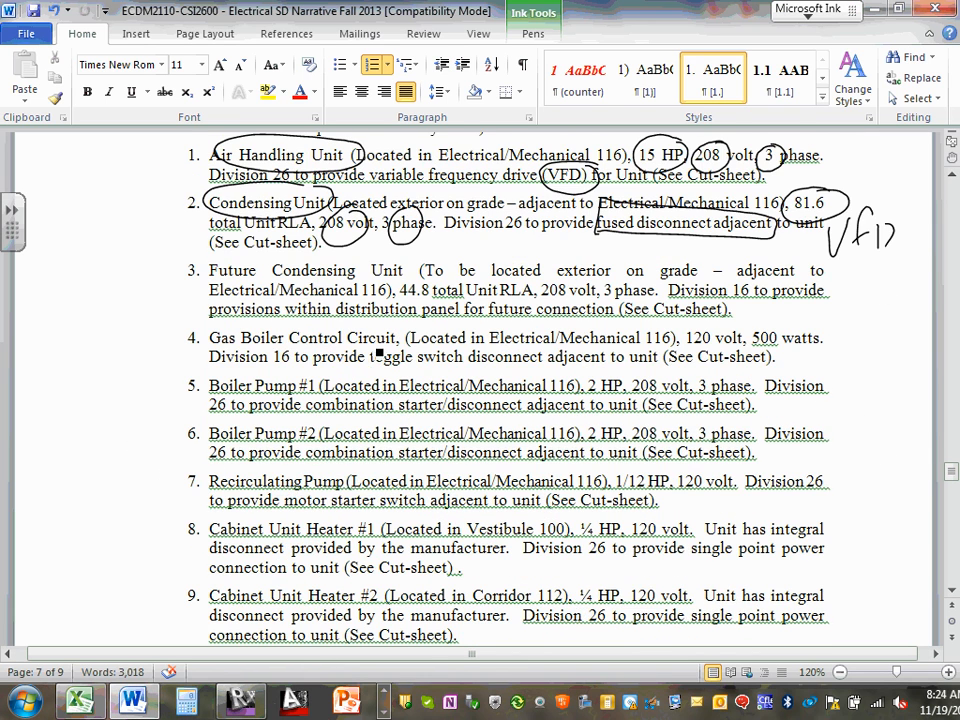
{"action": "scroll", "coordinate": [340, 395], "scroll_direction": "down", "scroll_amount": 1}
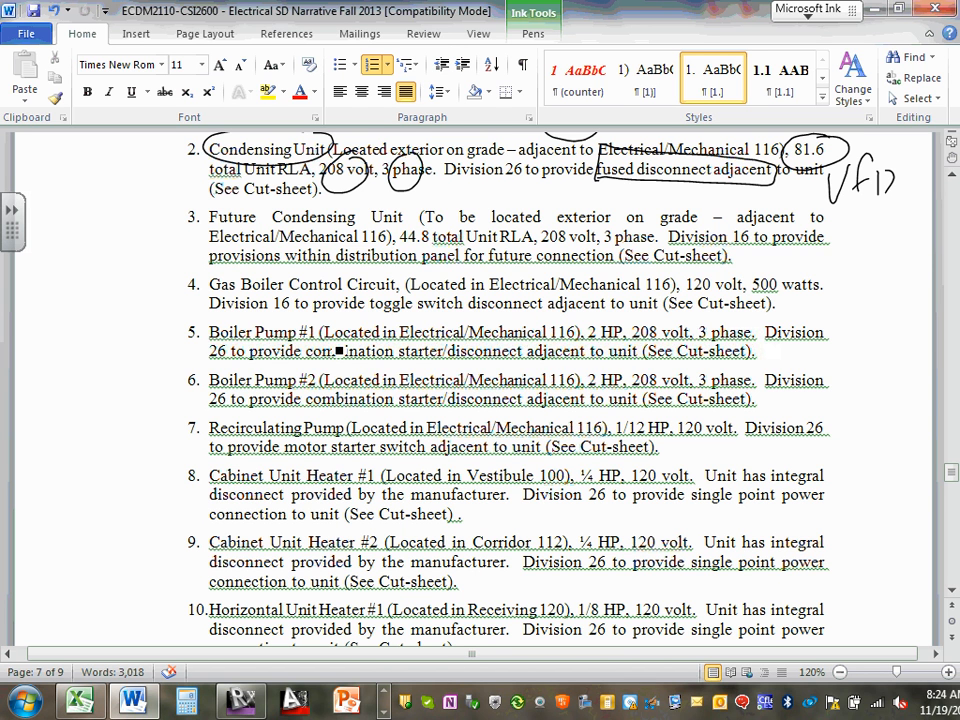
{"action": "mouse_move", "coordinate": [200, 322]}
{"action": "left_mouse_down"}
{"action": "mouse_move", "coordinate": [170, 325]}
{"action": "mouse_move", "coordinate": [165, 366]}
{"action": "mouse_move", "coordinate": [215, 355]}
{"action": "mouse_move", "coordinate": [230, 325]}
{"action": "left_mouse_up"}
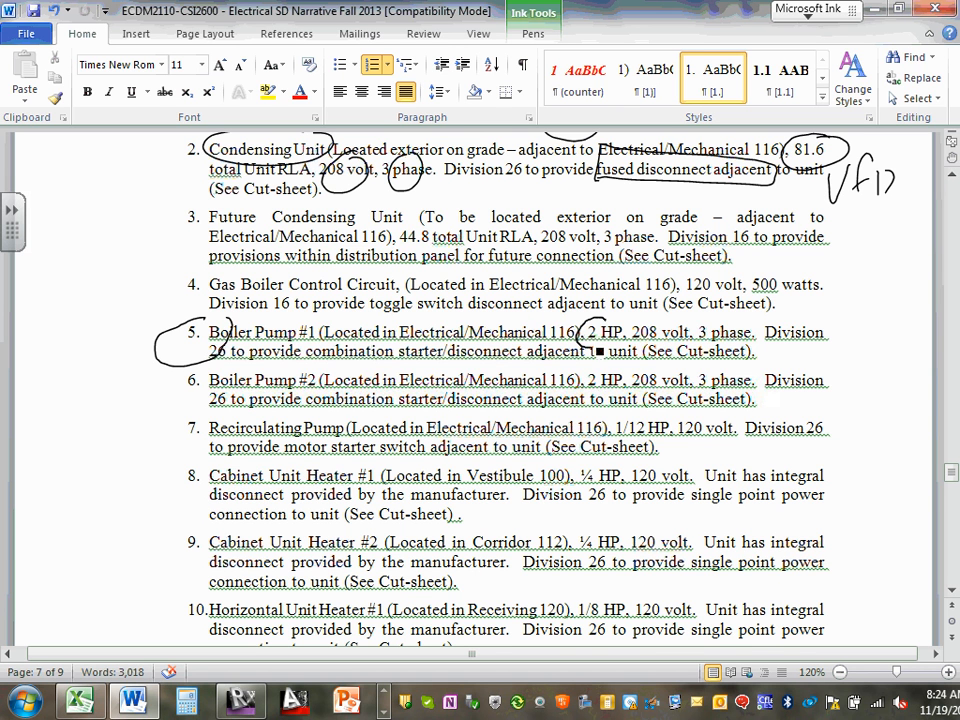
{"action": "mouse_move", "coordinate": [605, 322]}
{"action": "left_mouse_down"}
{"action": "mouse_move", "coordinate": [583, 335]}
{"action": "mouse_move", "coordinate": [656, 323]}
{"action": "mouse_move", "coordinate": [713, 330]}
{"action": "left_mouse_up"}
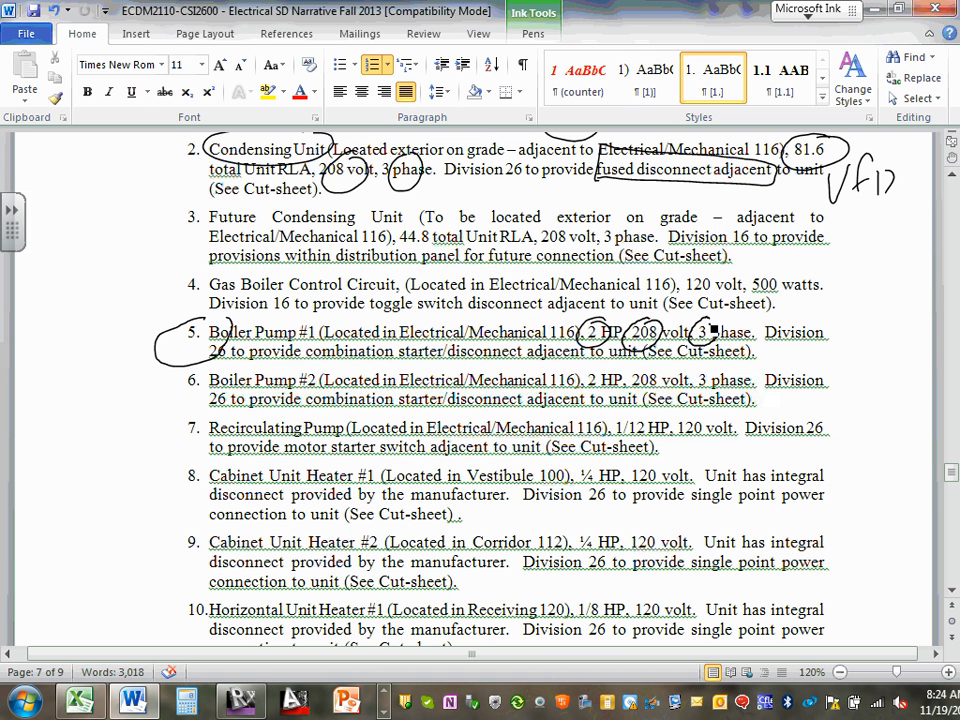
{"action": "mouse_move", "coordinate": [310, 353]}
{"action": "left_mouse_down"}
{"action": "mouse_move", "coordinate": [485, 357]}
{"action": "mouse_move", "coordinate": [535, 342]}
{"action": "mouse_move", "coordinate": [315, 350]}
{"action": "left_mouse_up"}
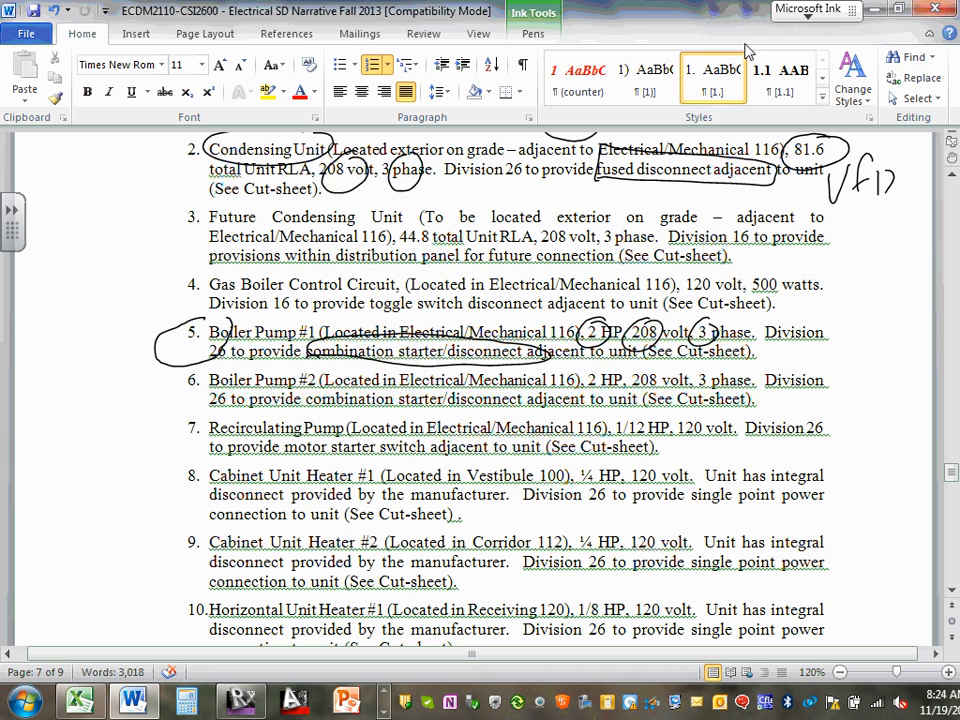
{"action": "left_click", "coordinate": [875, 10]}
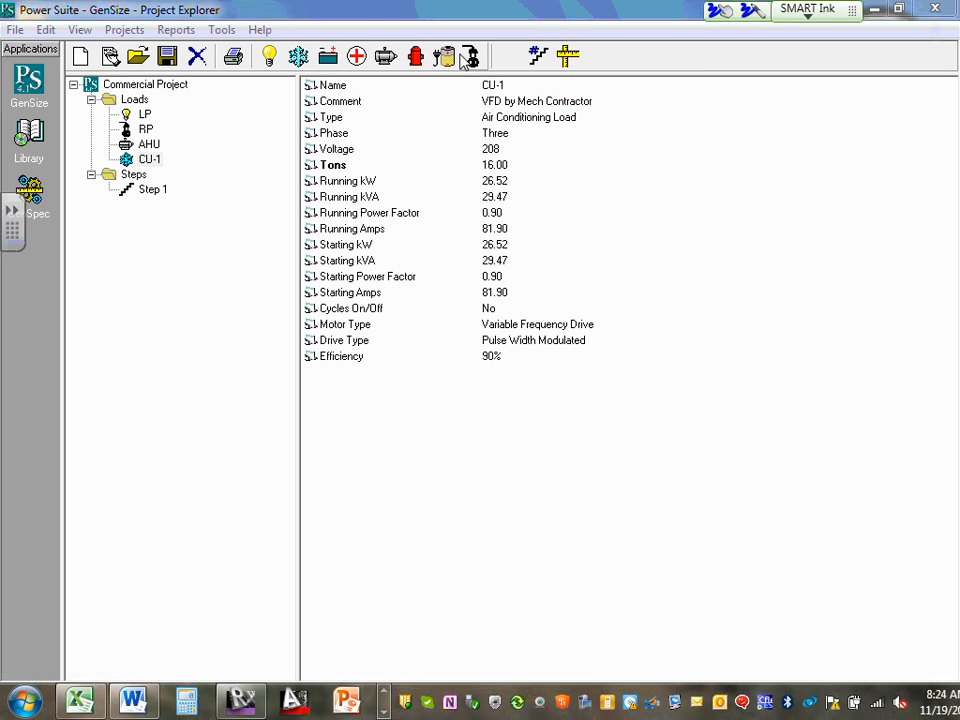
- Start a new three-phase, 208 V motor load named BP-1 and set its shaft horsepower to 2
{"action": "left_click", "coordinate": [385, 55]}
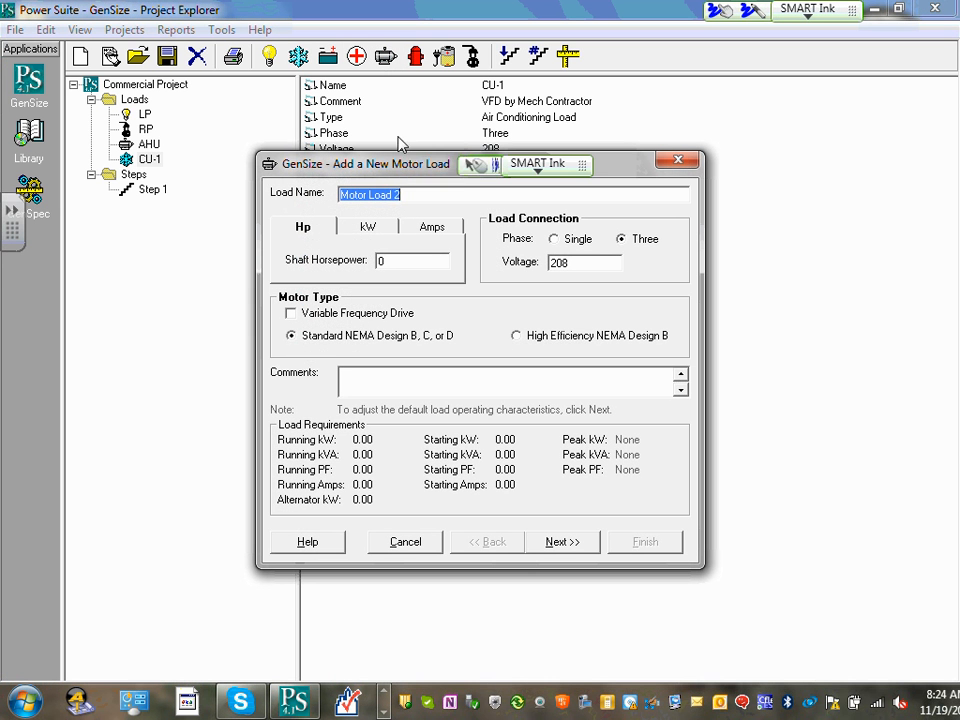
{"action": "type", "text": "BP-1"}
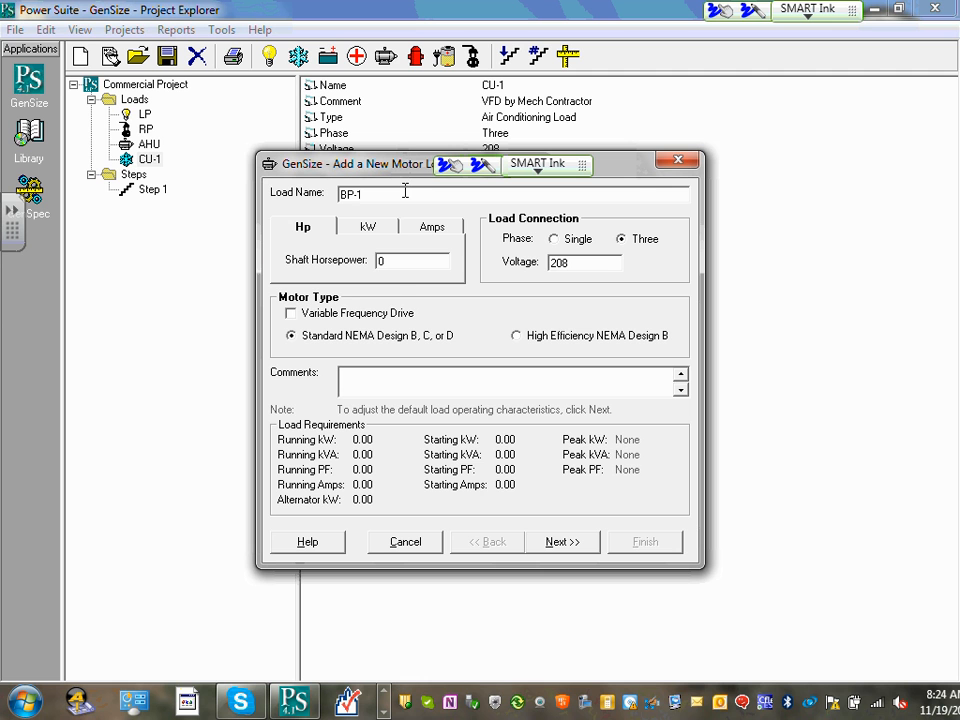
{"action": "double_click", "coordinate": [405, 261]}
{"action": "key", "text": "BackSpace"}
{"action": "type", "text": "2"}
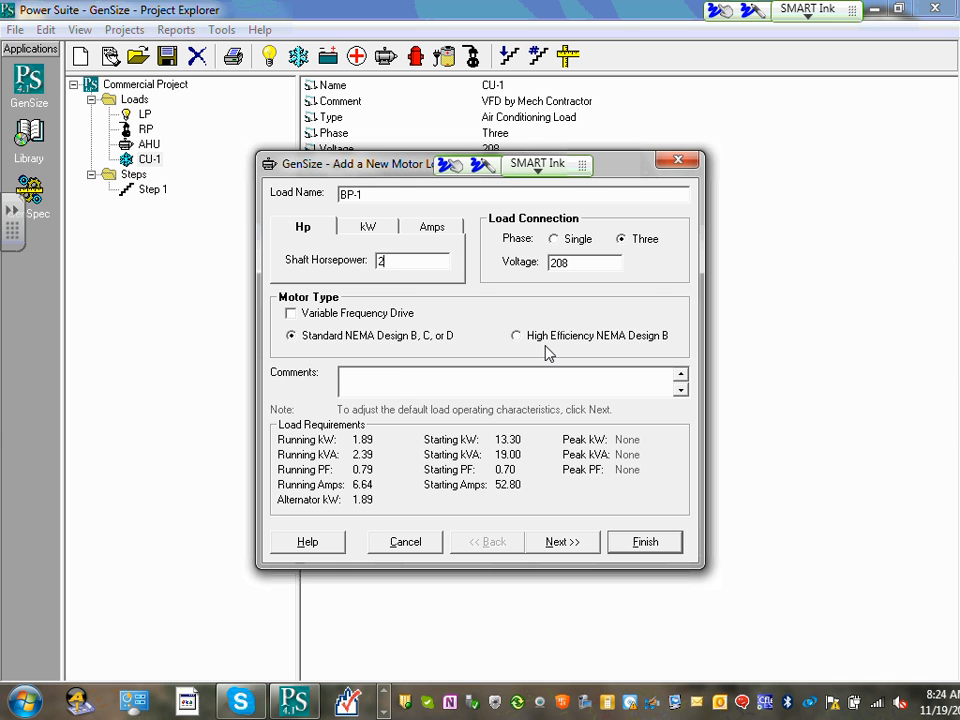
- Add the comment "NEMA Starter" to the BP-1 motor load
{"action": "left_click", "coordinate": [395, 381]}
{"action": "type", "text": "NEMA Stra"}
{"action": "key", "text": "BackSpace"}
{"action": "key", "text": "BackSpace"}
{"action": "type", "text": "arter"}
- Review BP-1's starting methods and NEMA code letters, and finish the load with the default Across The Line method and code letter L
{"action": "left_click", "coordinate": [561, 542]}
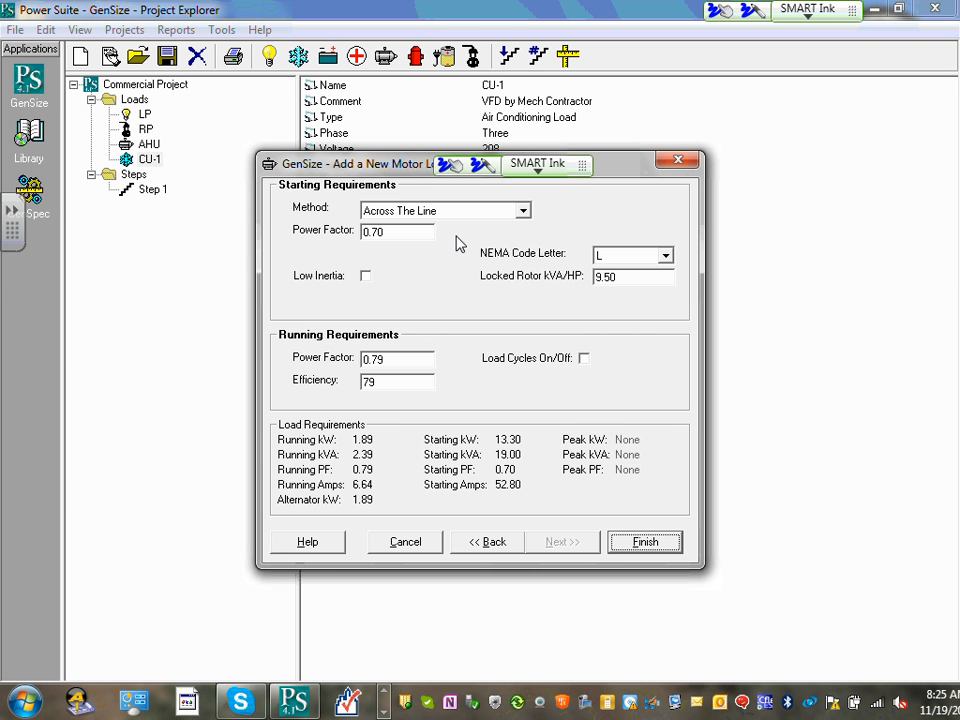
{"action": "left_click", "coordinate": [522, 213]}
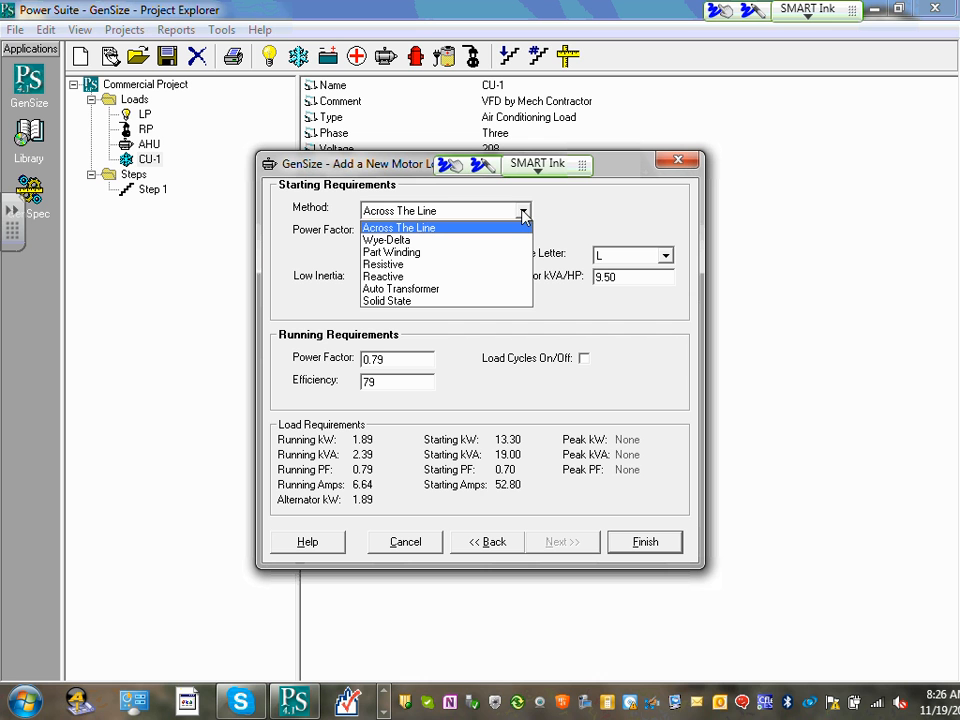
{"action": "left_click", "coordinate": [606, 212]}
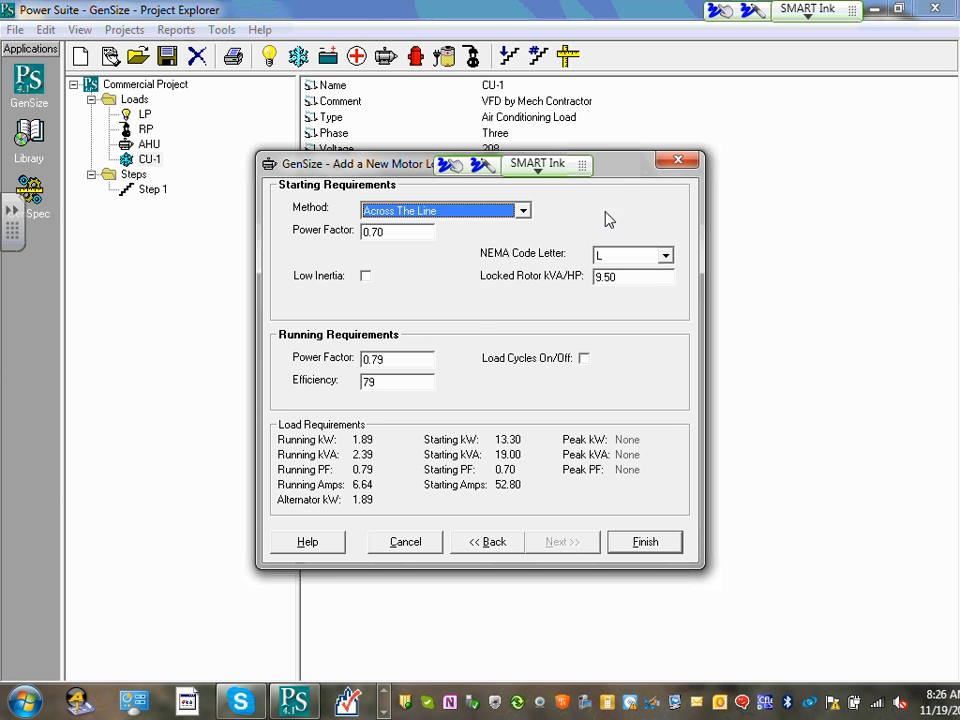
{"action": "left_click", "coordinate": [664, 258]}
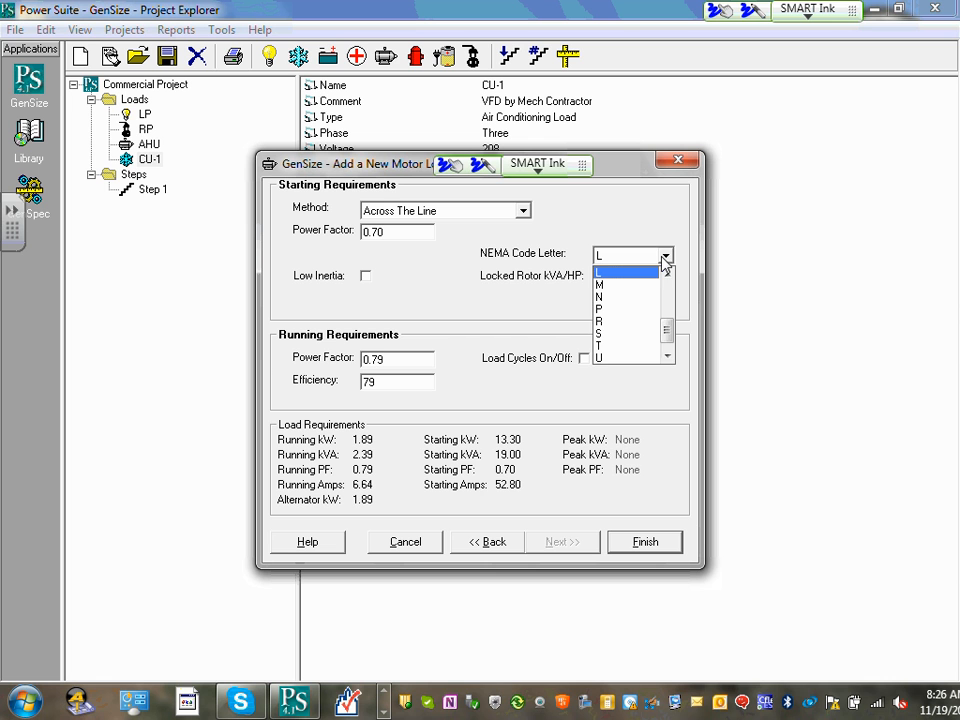
{"action": "left_click", "coordinate": [621, 212]}
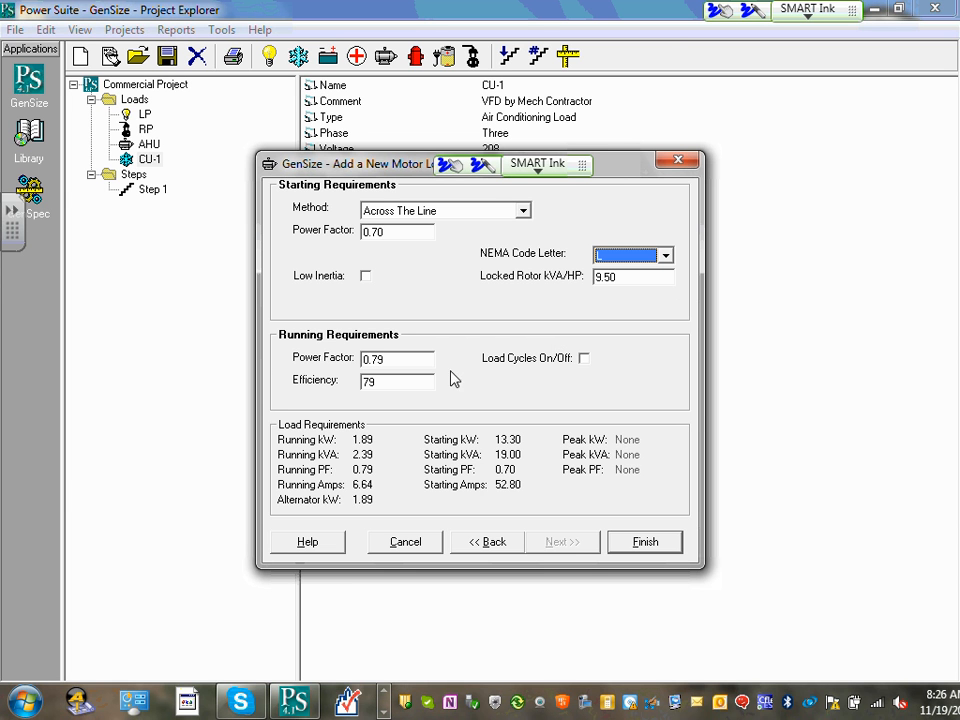
{"action": "left_click", "coordinate": [420, 356]}
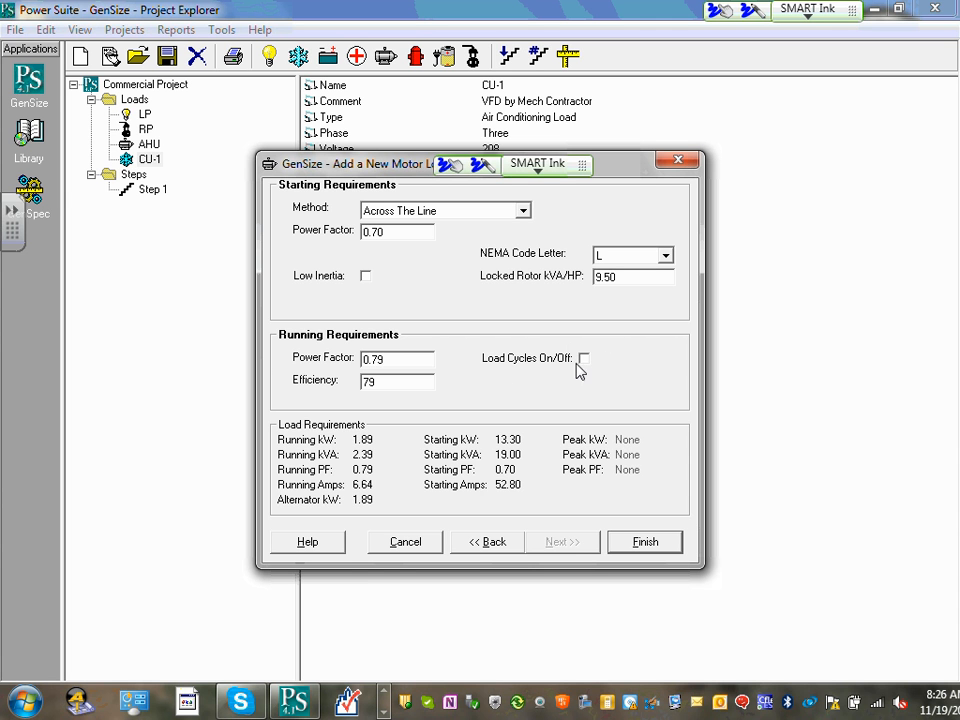
{"action": "left_click", "coordinate": [648, 542]}
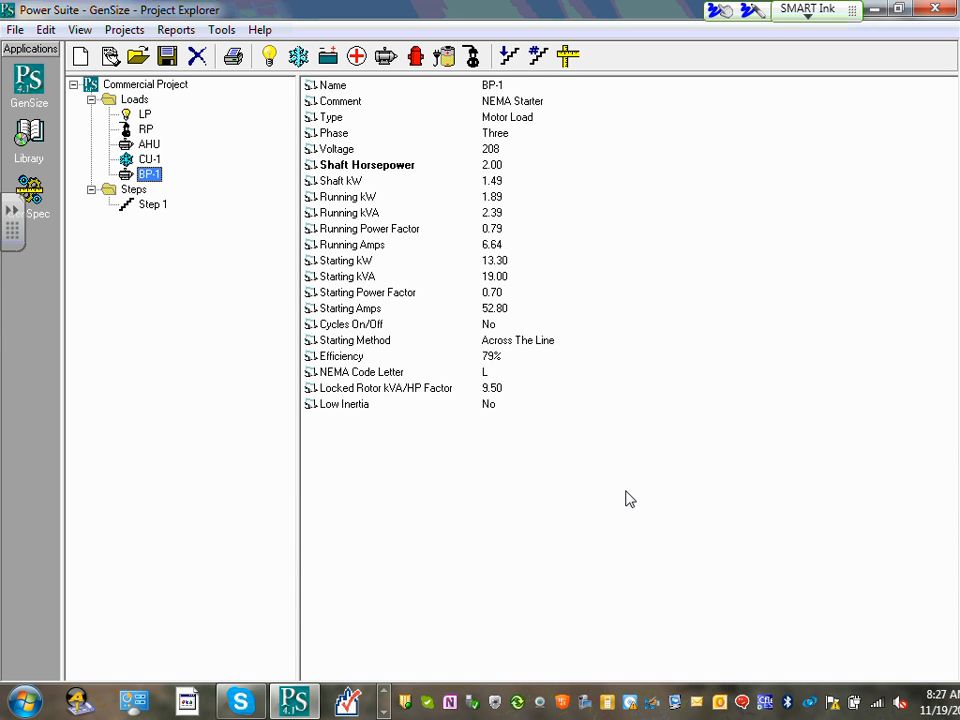
- Switch to the Word electrical narrative and circle the item number of Cabinet Unit Heater #1 in the mechanical equipment list
{"action": "left_click", "coordinate": [386, 697]}
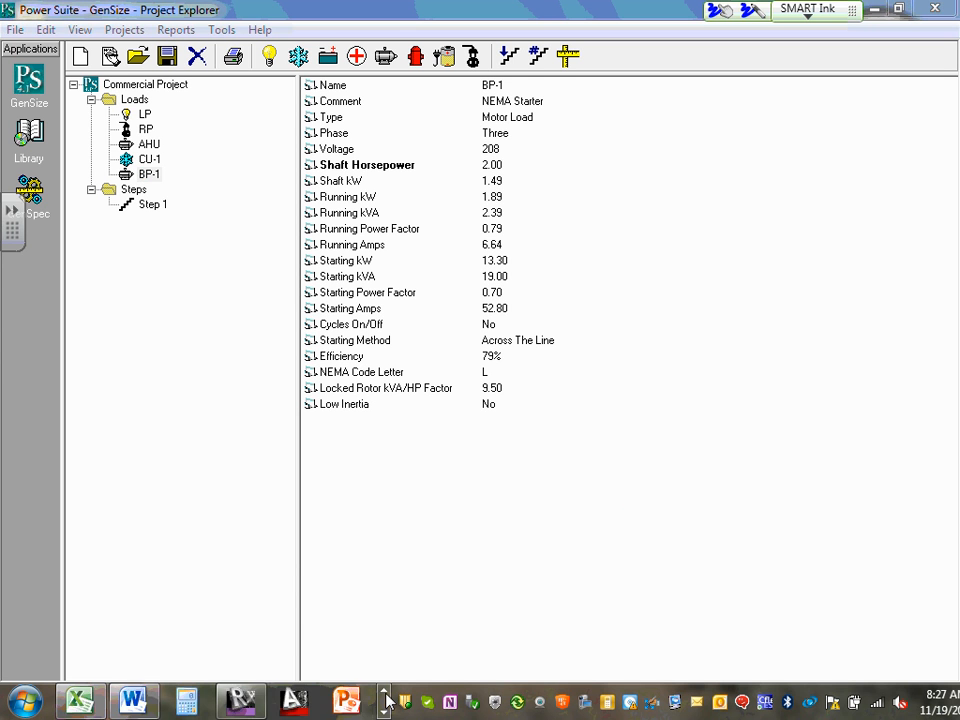
{"action": "left_click", "coordinate": [387, 698]}
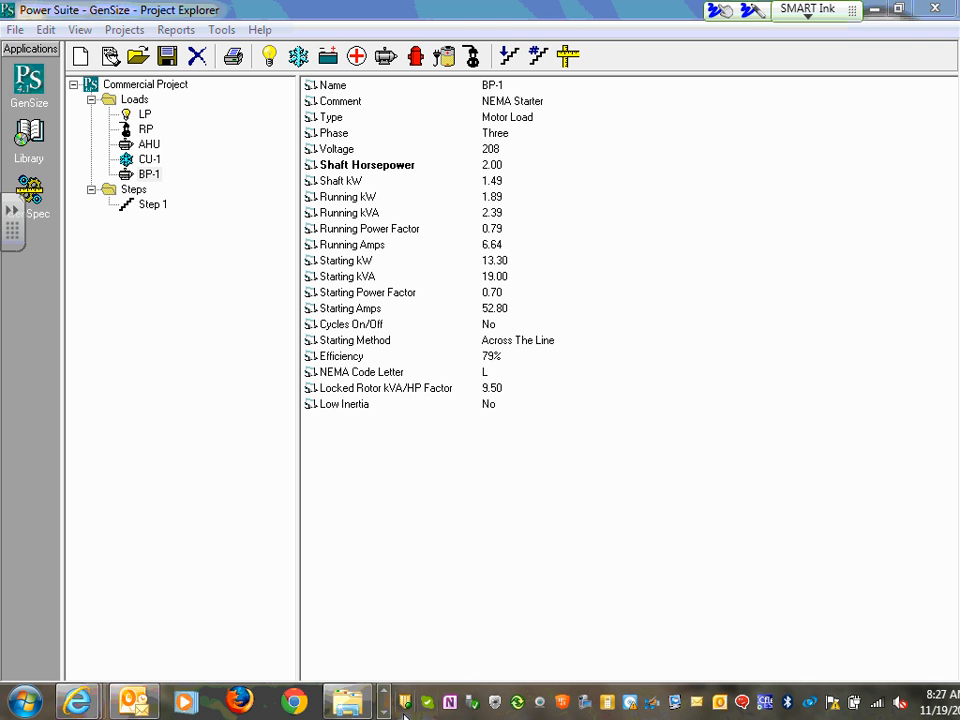
{"action": "left_click", "coordinate": [386, 698]}
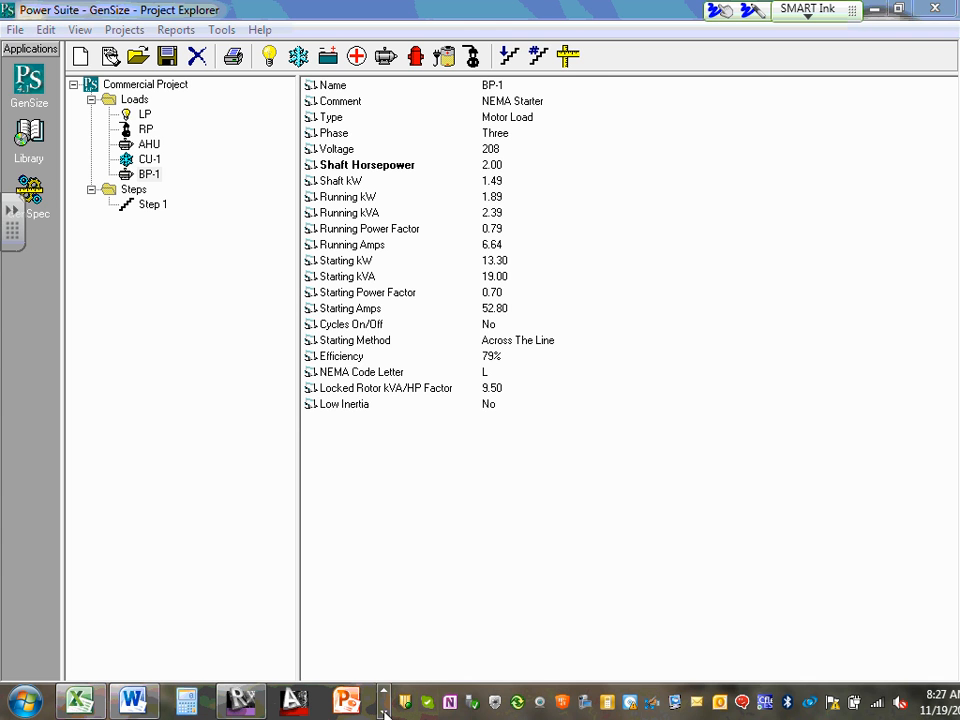
{"action": "left_click", "coordinate": [130, 702]}
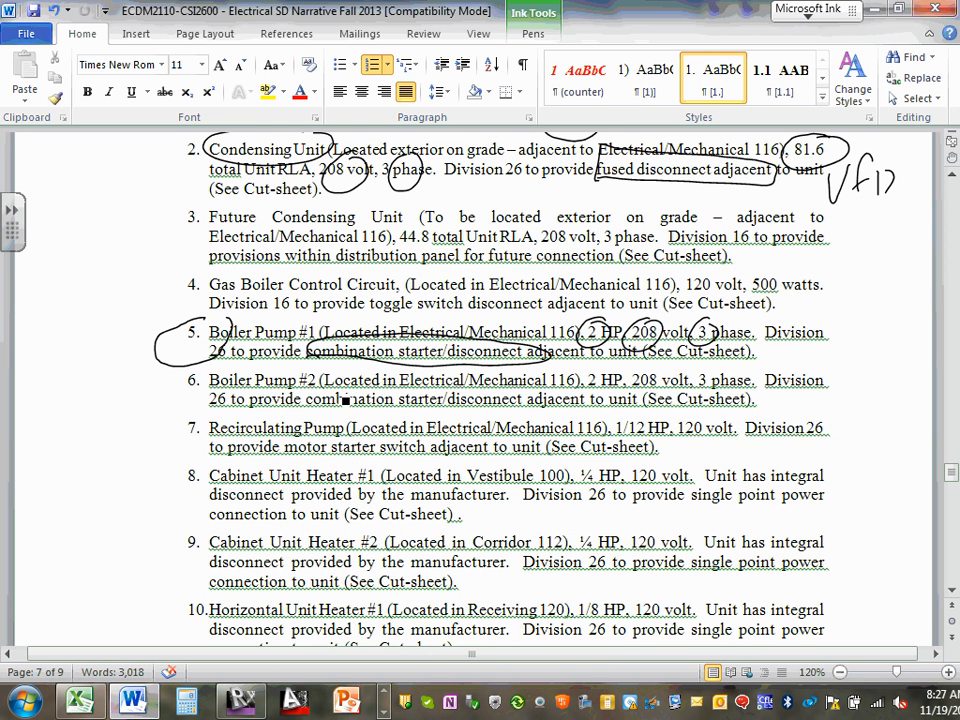
{"action": "scroll", "coordinate": [345, 399], "scroll_direction": "down", "scroll_amount": 2}
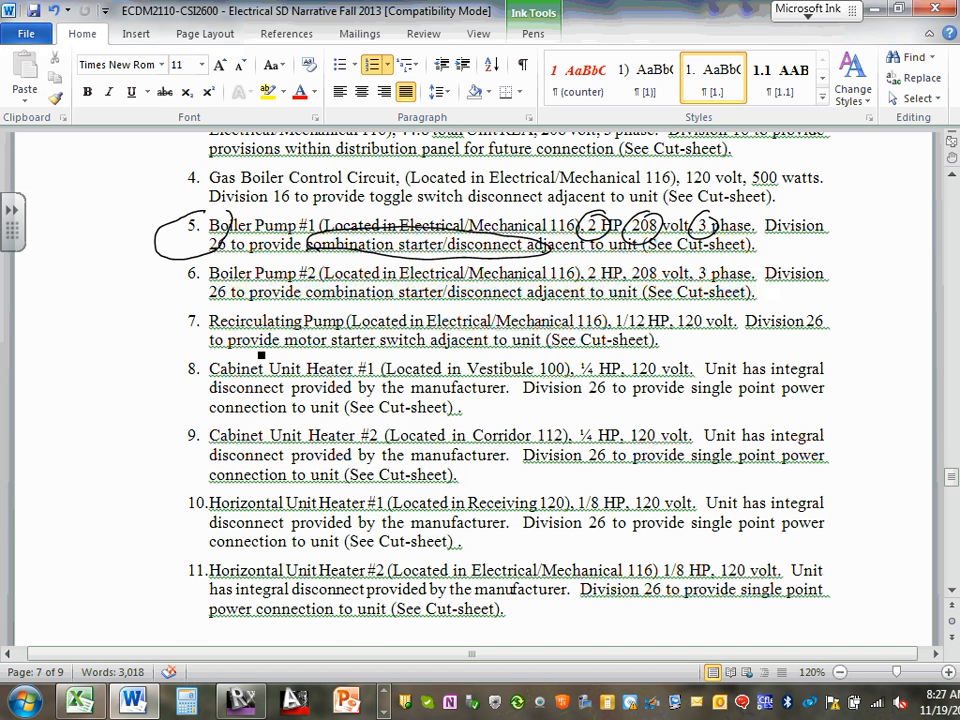
{"action": "scroll", "coordinate": [377, 306], "scroll_direction": "down", "scroll_amount": 2}
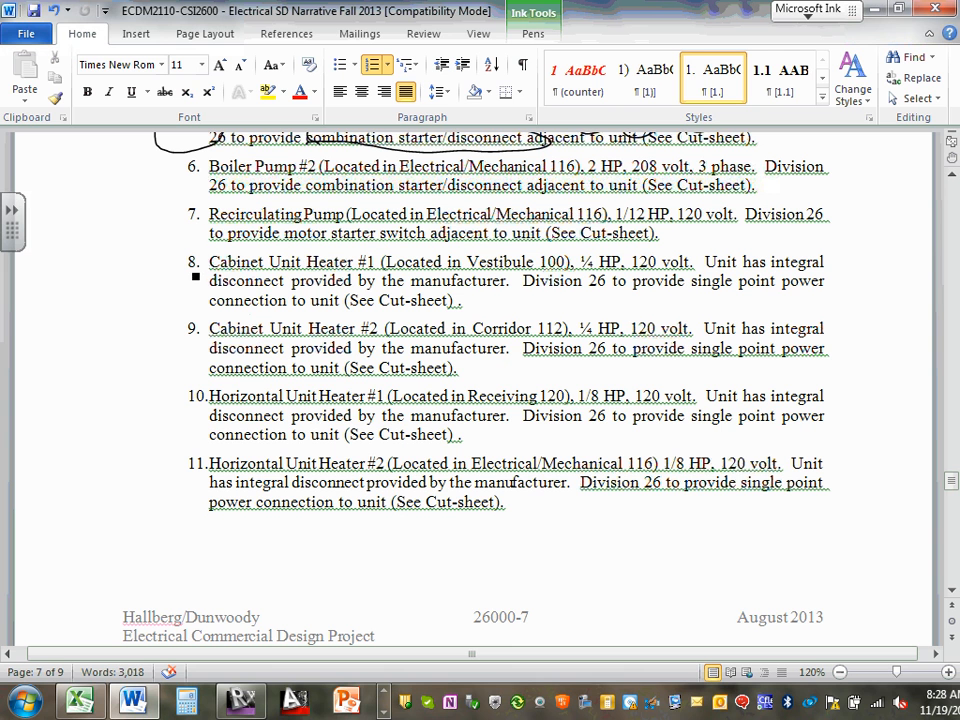
{"action": "mouse_move", "coordinate": [196, 253]}
{"action": "left_mouse_down"}
{"action": "mouse_move", "coordinate": [206, 286]}
{"action": "mouse_move", "coordinate": [215, 257]}
{"action": "left_mouse_up"}
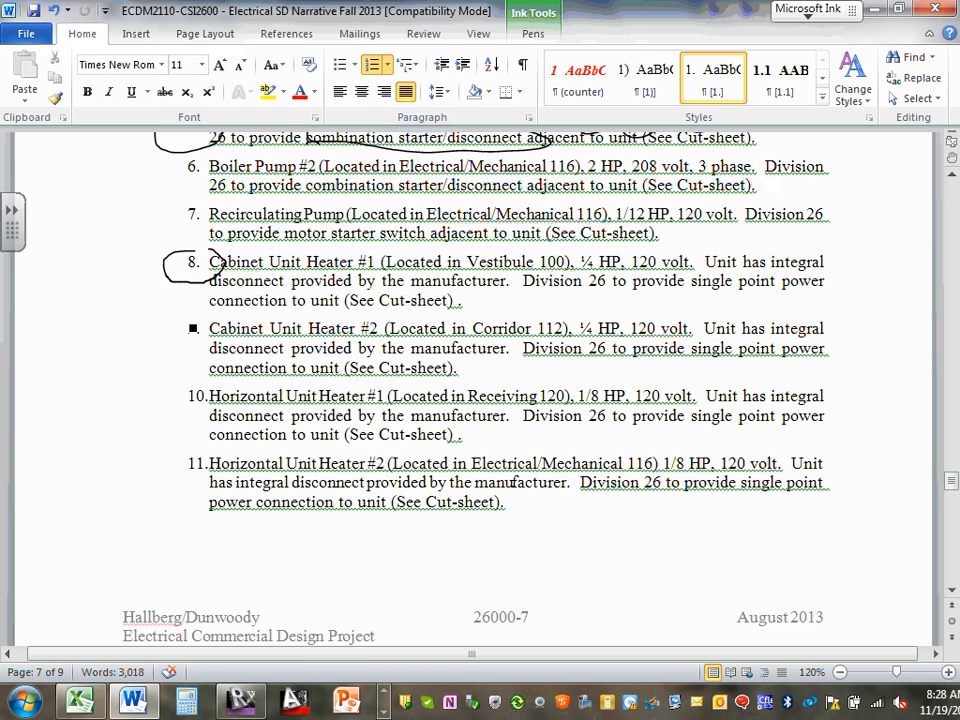
- Mark Exhaust Fan #1's item number, horsepower, voltage and integral disconnect in the narrative, and return to GenSize
{"action": "scroll", "coordinate": [328, 381], "scroll_direction": "down", "scroll_amount": 7}
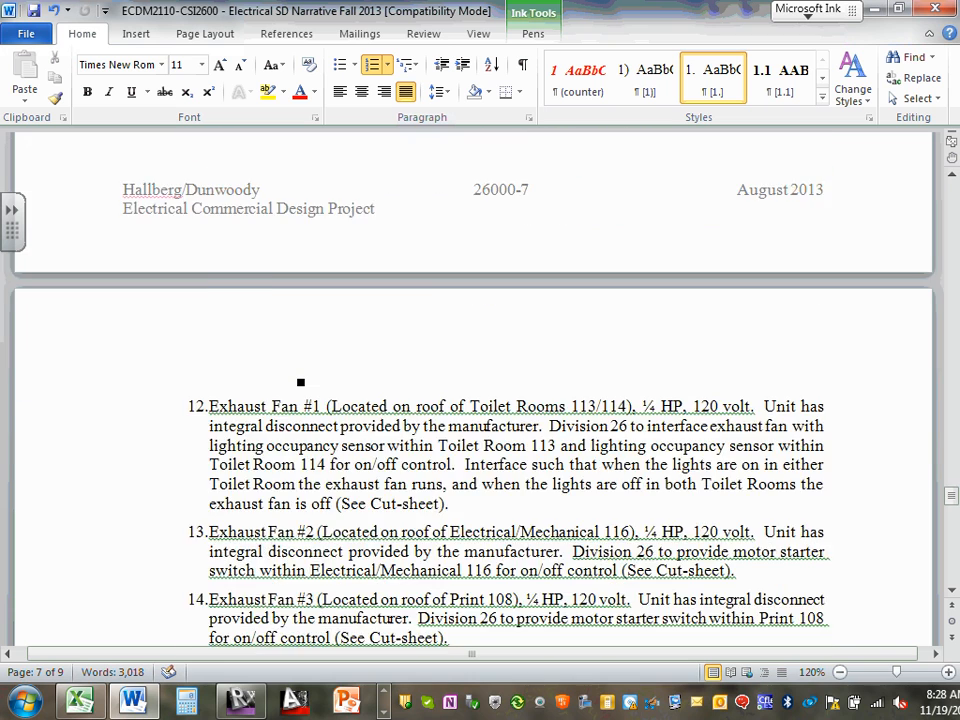
{"action": "scroll", "coordinate": [300, 381], "scroll_direction": "down", "scroll_amount": 4}
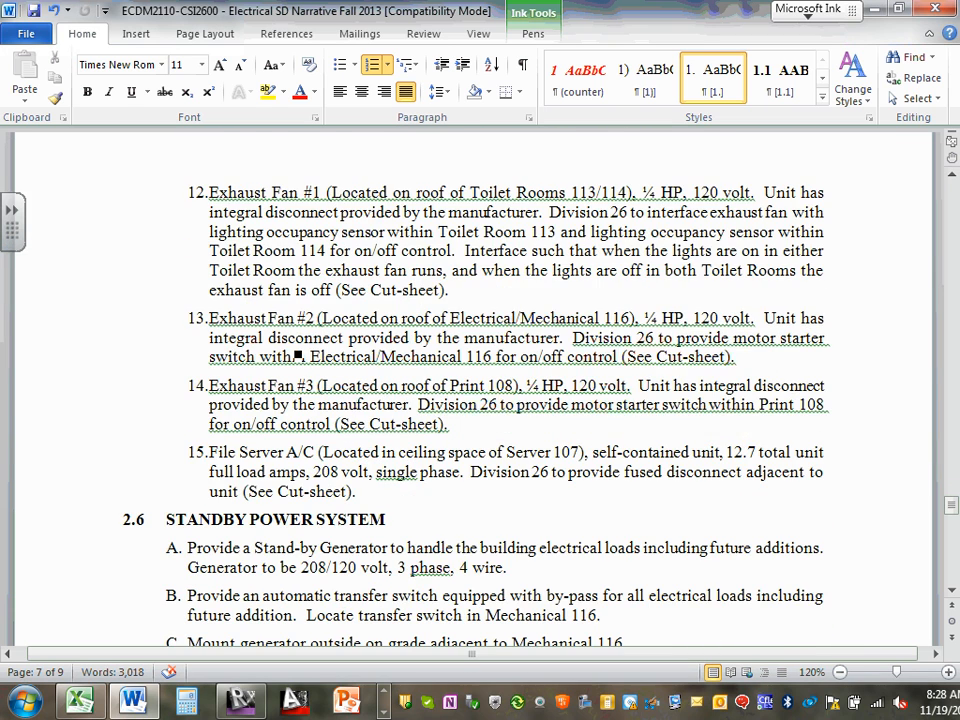
{"action": "scroll", "coordinate": [297, 356], "scroll_direction": "down", "scroll_amount": 2}
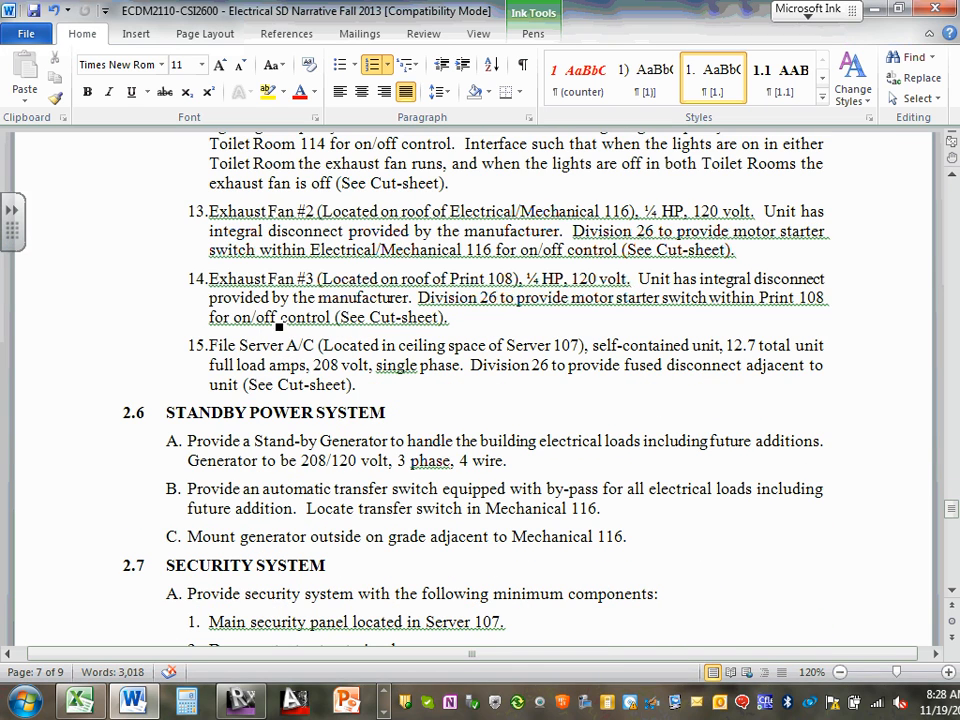
{"action": "scroll", "coordinate": [273, 350], "scroll_direction": "up", "scroll_amount": 5}
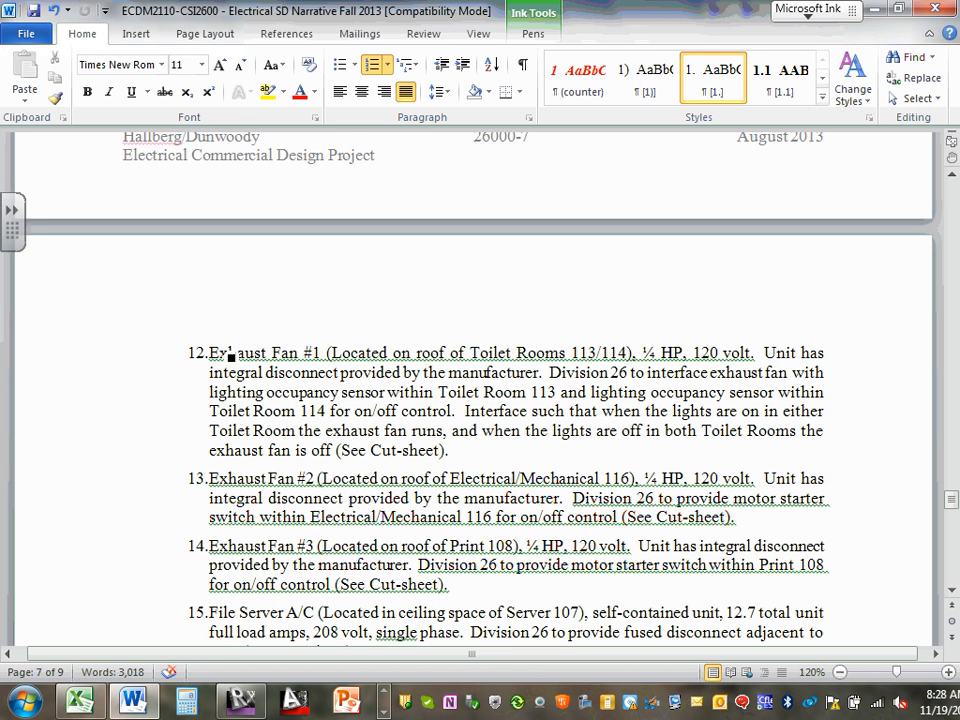
{"action": "mouse_move", "coordinate": [171, 352]}
{"action": "left_mouse_down"}
{"action": "mouse_move", "coordinate": [232, 374]}
{"action": "mouse_move", "coordinate": [186, 335]}
{"action": "mouse_move", "coordinate": [170, 355]}
{"action": "left_mouse_up"}
{"action": "left_click_drag", "start_coordinate": [662, 330], "coordinate": [665, 386]}
{"action": "mouse_move", "coordinate": [726, 346]}
{"action": "left_mouse_down"}
{"action": "mouse_move", "coordinate": [700, 336]}
{"action": "mouse_move", "coordinate": [680, 348]}
{"action": "mouse_move", "coordinate": [695, 368]}
{"action": "mouse_move", "coordinate": [720, 373]}
{"action": "mouse_move", "coordinate": [740, 345]}
{"action": "left_mouse_up"}
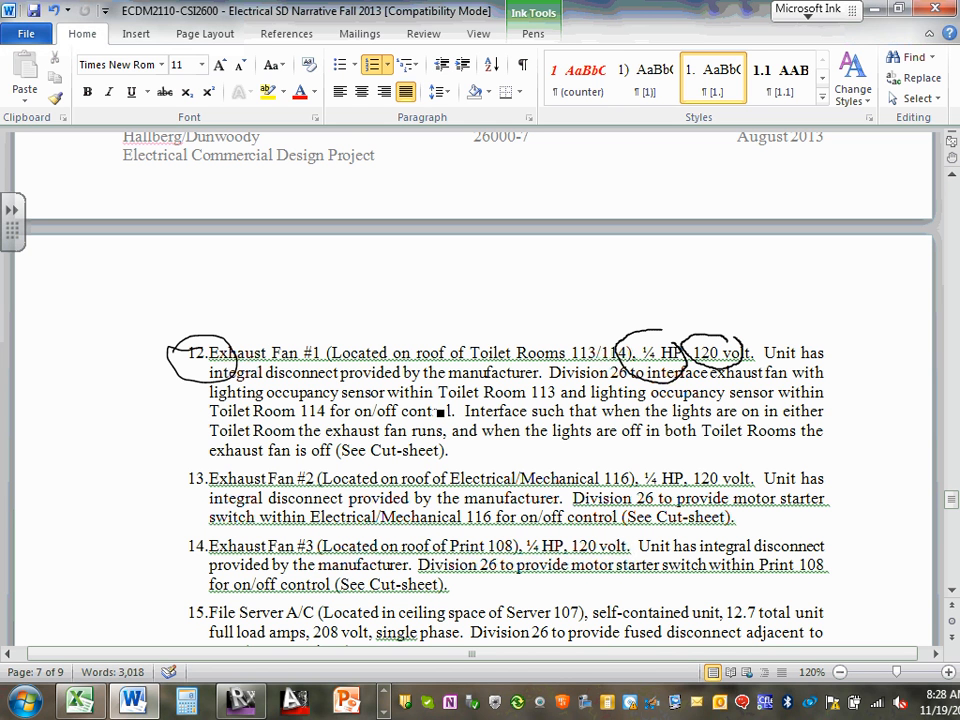
{"action": "left_click_drag", "start_coordinate": [238, 396], "coordinate": [345, 372]}
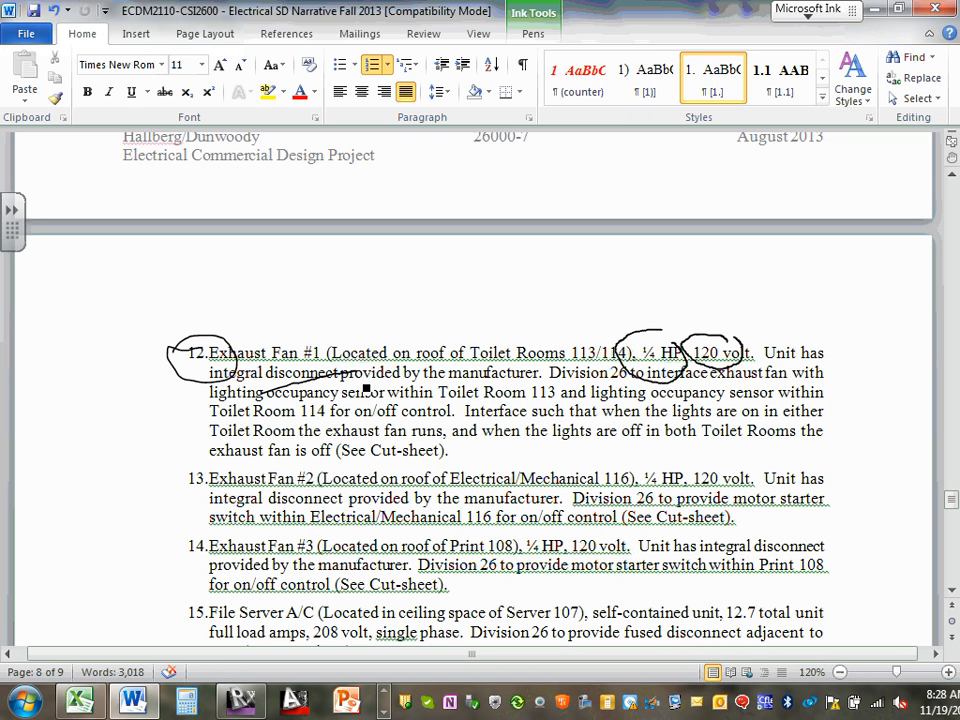
{"action": "left_click", "coordinate": [878, 10]}
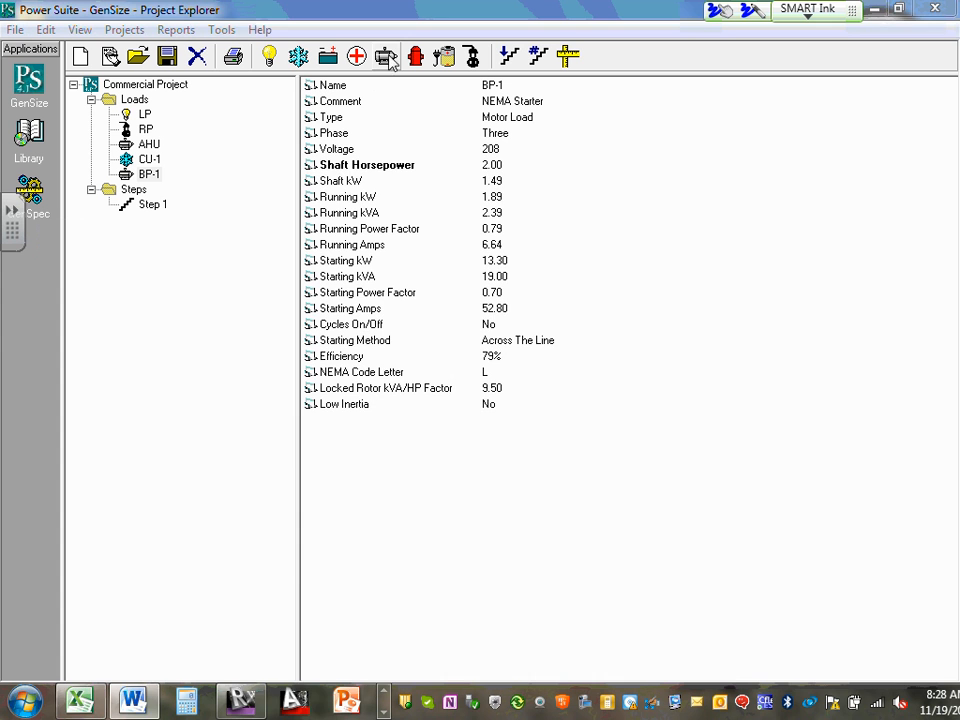
- Start a new motor load named EF-1 with 0.25 shaft horsepower, 120 V and single phase
{"action": "left_click", "coordinate": [388, 58]}
{"action": "type", "text": "E"}
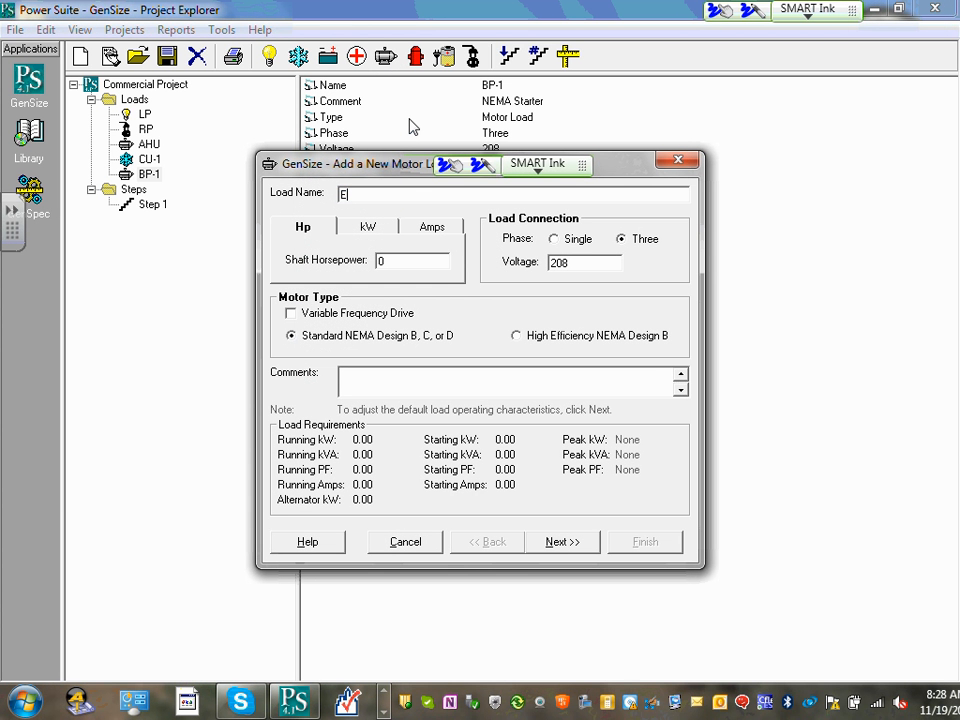
{"action": "type", "text": "F-1"}
{"action": "left_click", "coordinate": [392, 261]}
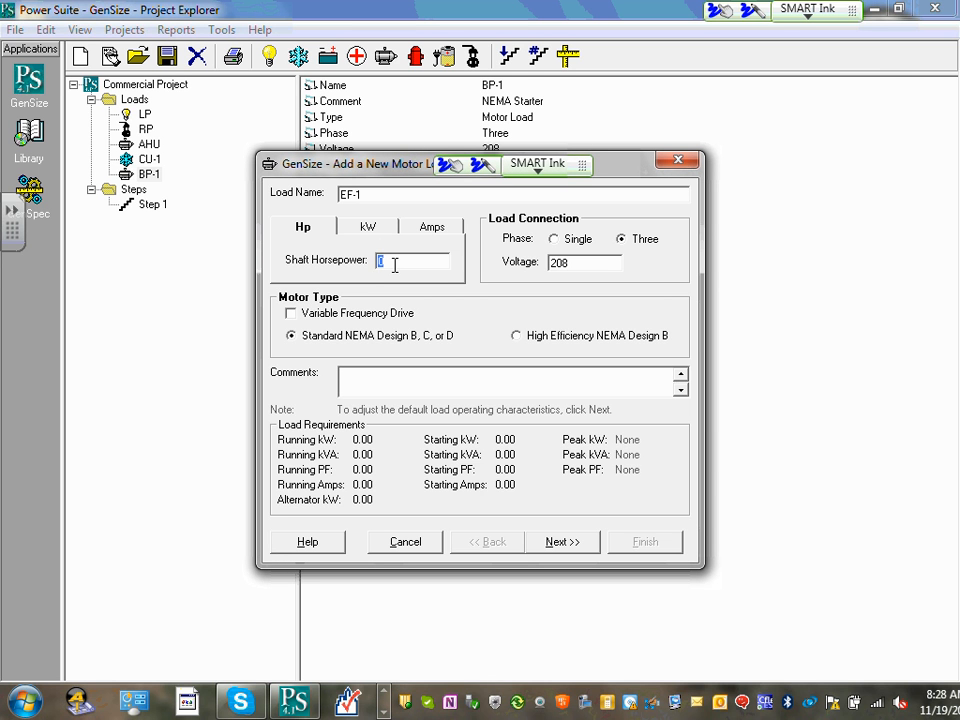
{"action": "type", "text": "0.25"}
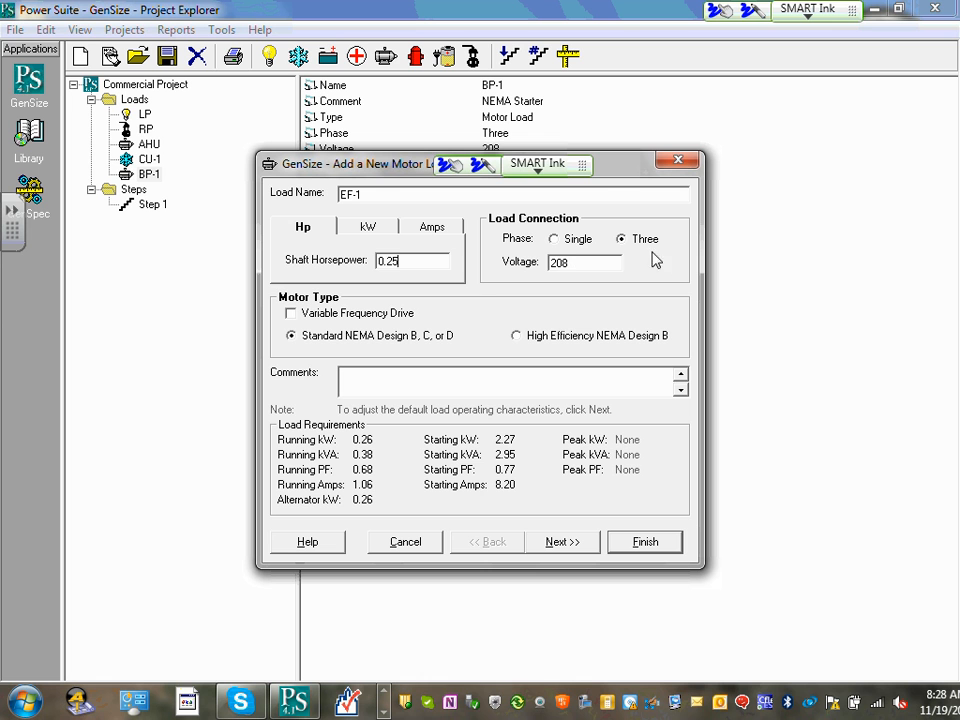
{"action": "double_click", "coordinate": [601, 263]}
{"action": "type", "text": "120"}
{"action": "left_click", "coordinate": [554, 240]}
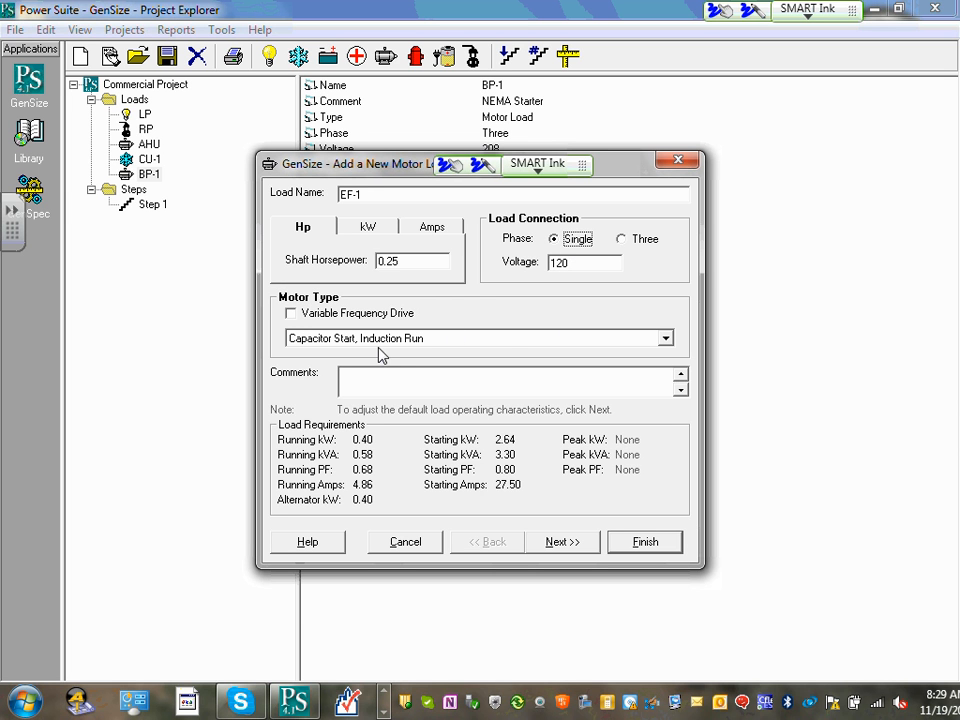
- Choose the Capacitor Start, Induction Run motor type, add the comment "EF-1", and finish the load with its default operating characteristics
{"action": "left_click", "coordinate": [430, 345]}
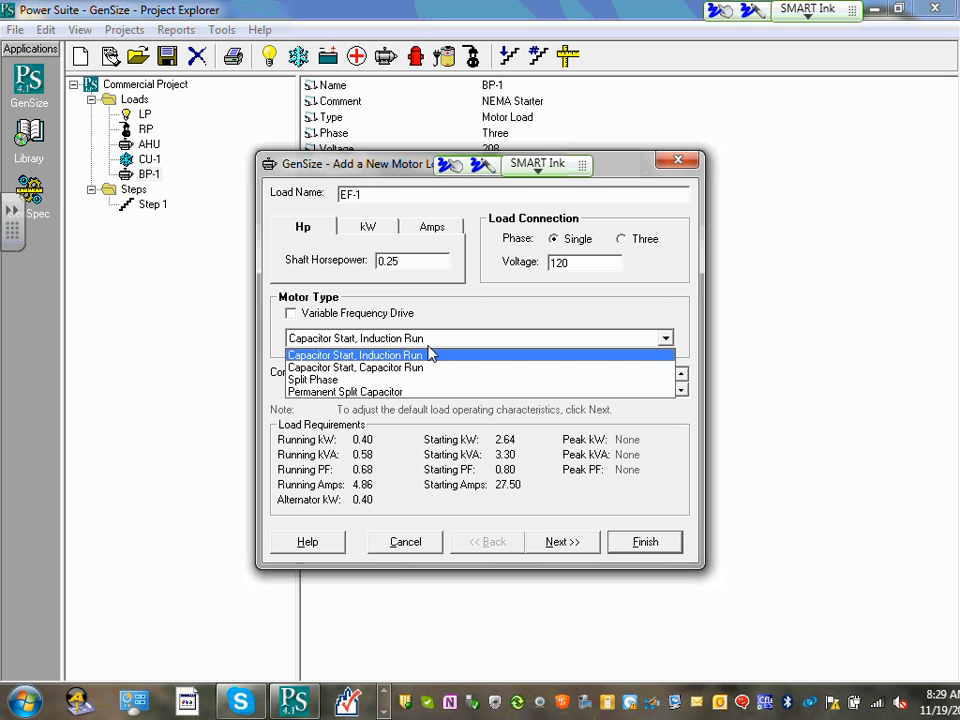
{"action": "left_click", "coordinate": [430, 354]}
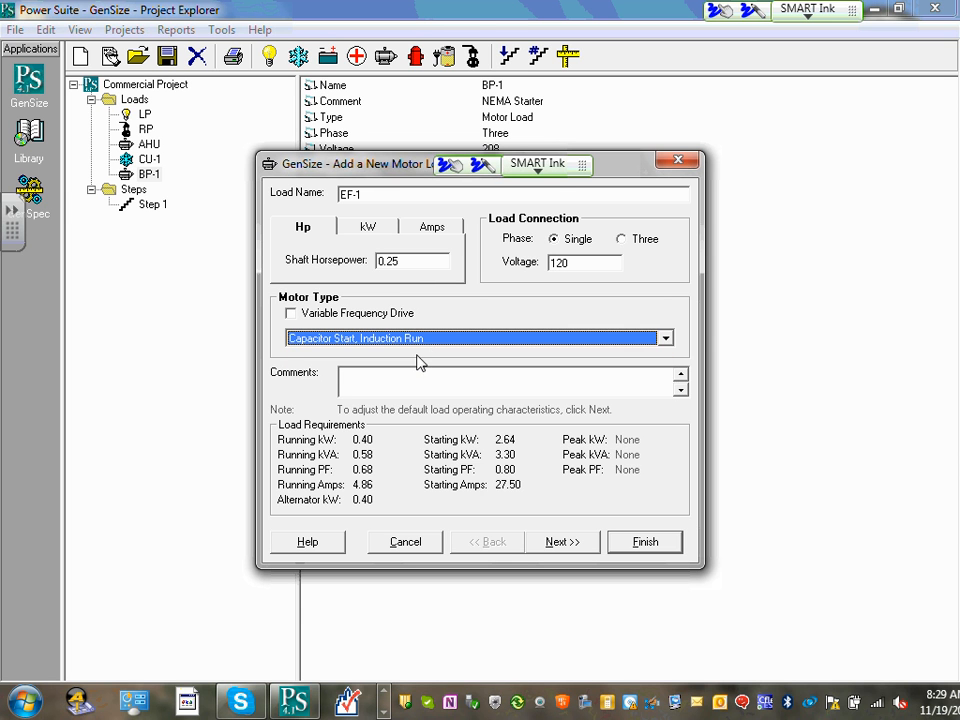
{"action": "left_click", "coordinate": [395, 380]}
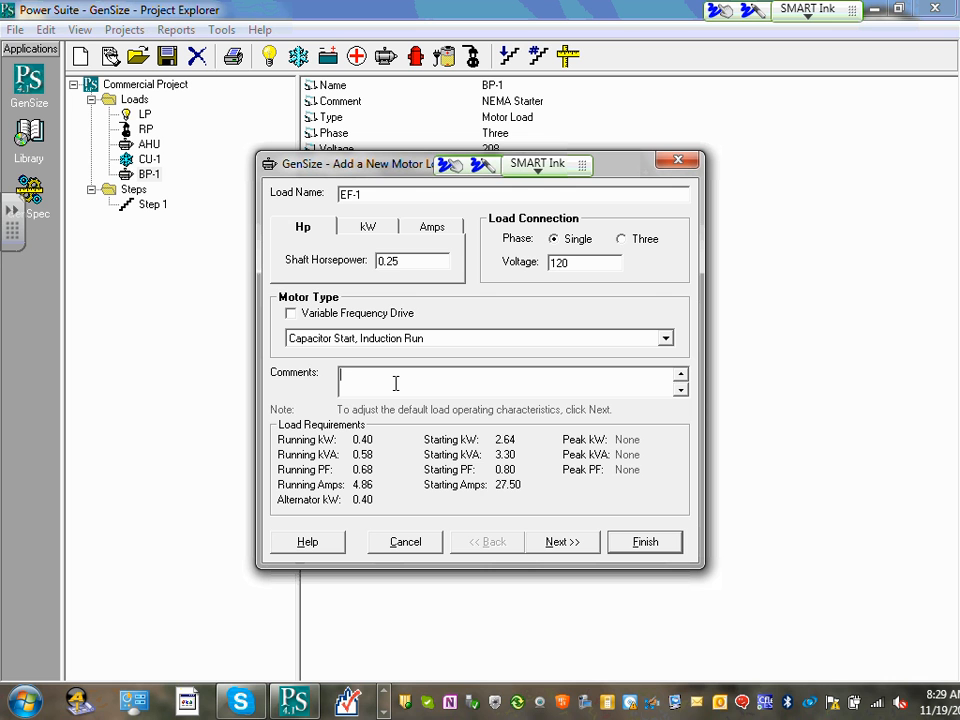
{"action": "type", "text": "F"}
{"action": "key", "text": "BackSpace"}
{"action": "type", "text": "EF-1"}
{"action": "left_click", "coordinate": [562, 541]}
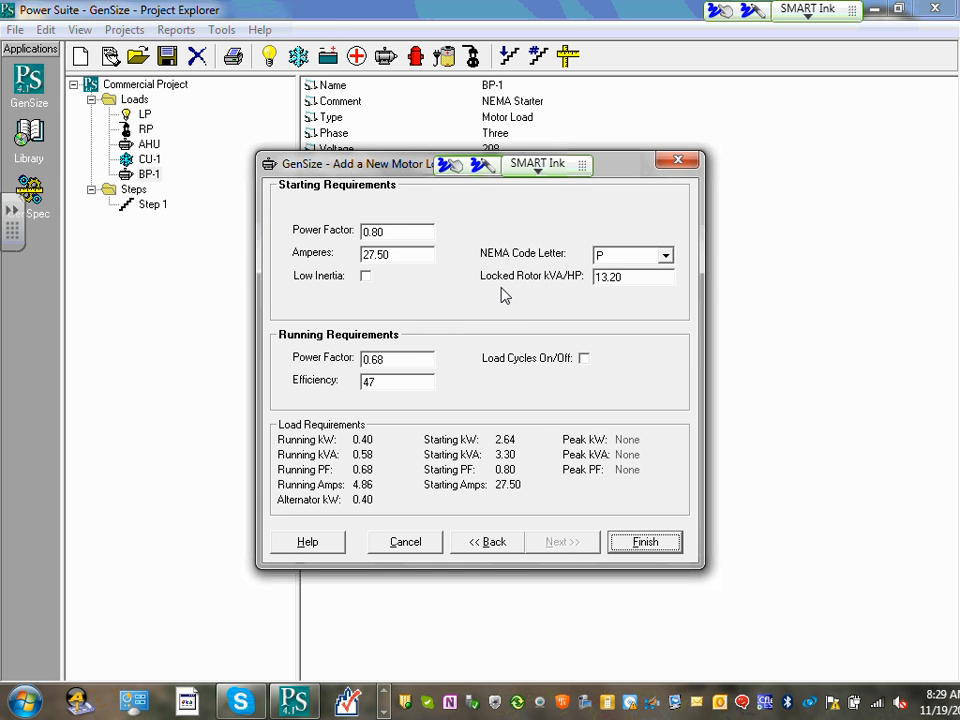
{"action": "left_click", "coordinate": [646, 541]}
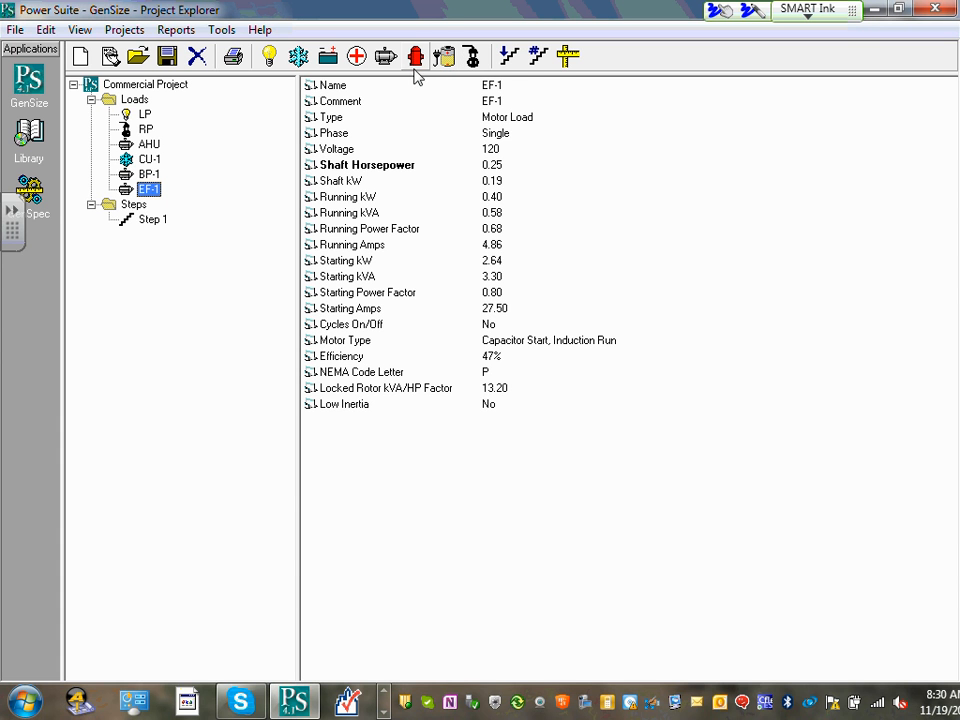
- Copy the EF-1 motor load and paste the duplicate into the project's Loads folder
{"action": "right_click", "coordinate": [150, 201]}
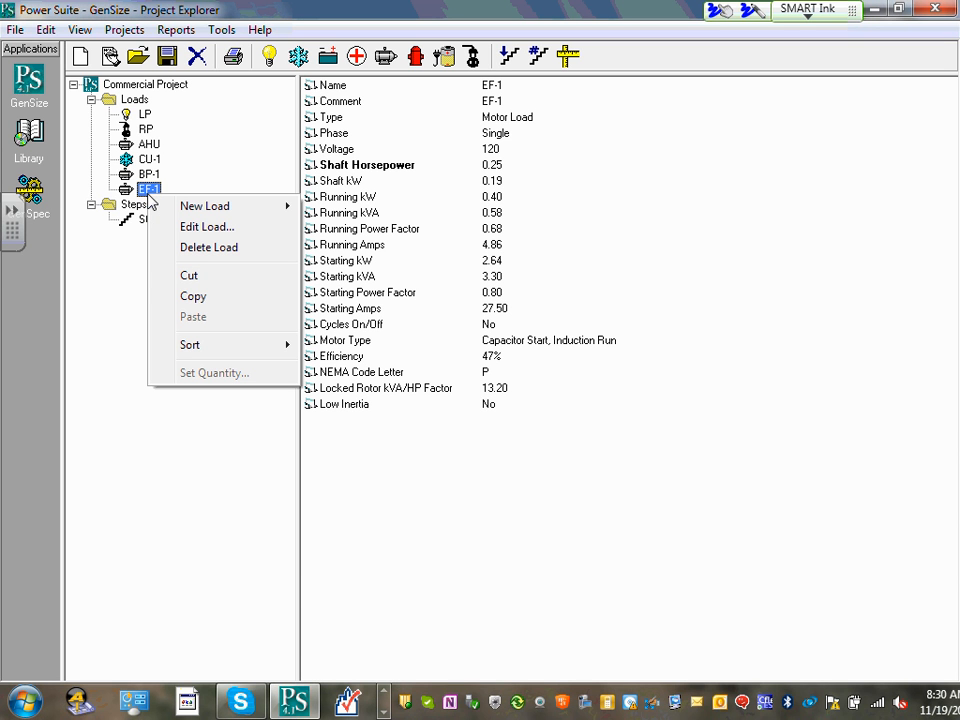
{"action": "left_click", "coordinate": [193, 297]}
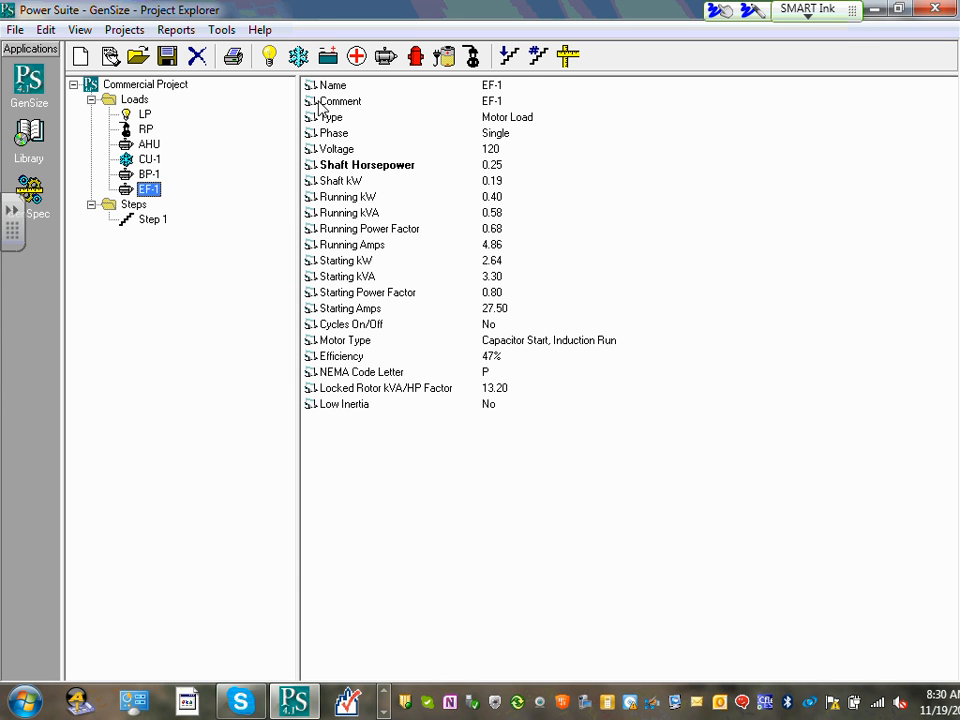
{"action": "right_click", "coordinate": [150, 192]}
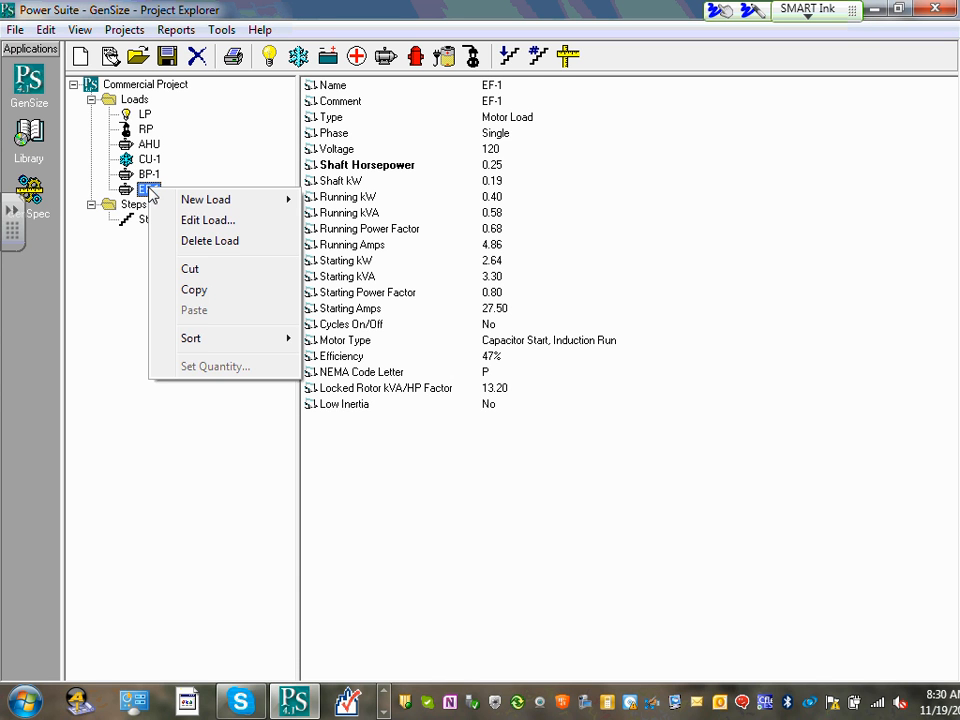
{"action": "left_click", "coordinate": [208, 294]}
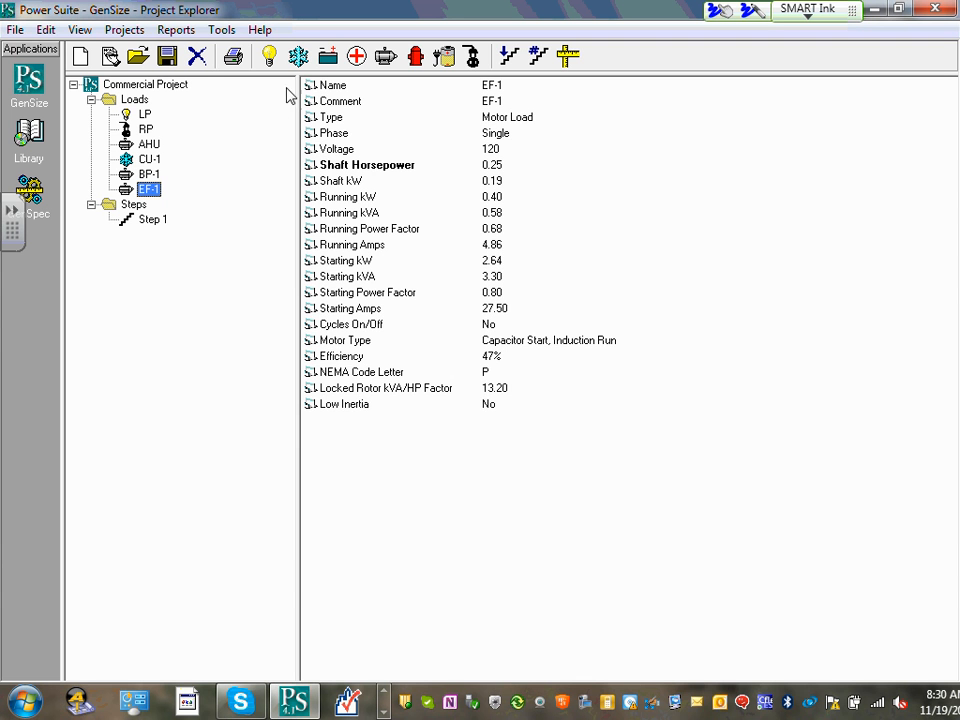
{"action": "left_click", "coordinate": [266, 282]}
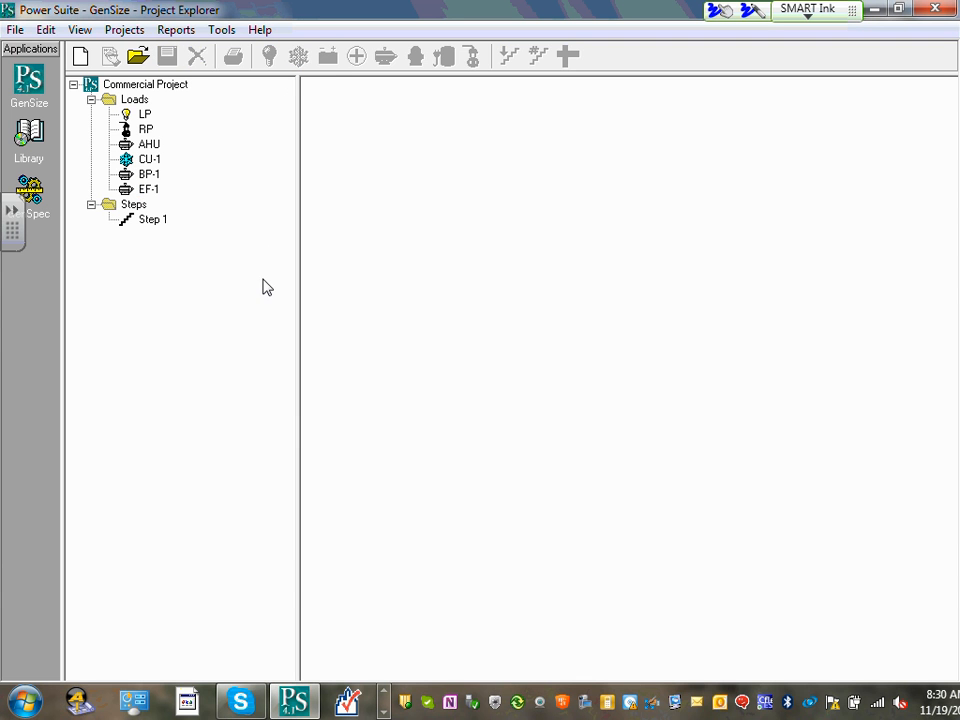
{"action": "left_click", "coordinate": [145, 193]}
{"action": "right_click", "coordinate": [147, 199]}
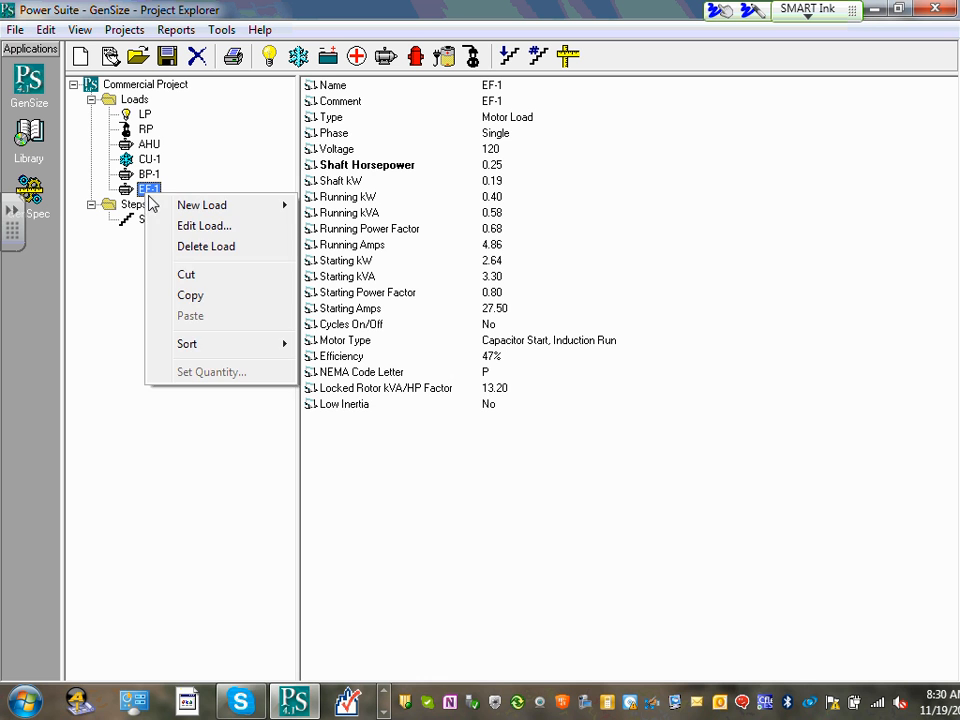
{"action": "left_click", "coordinate": [225, 297]}
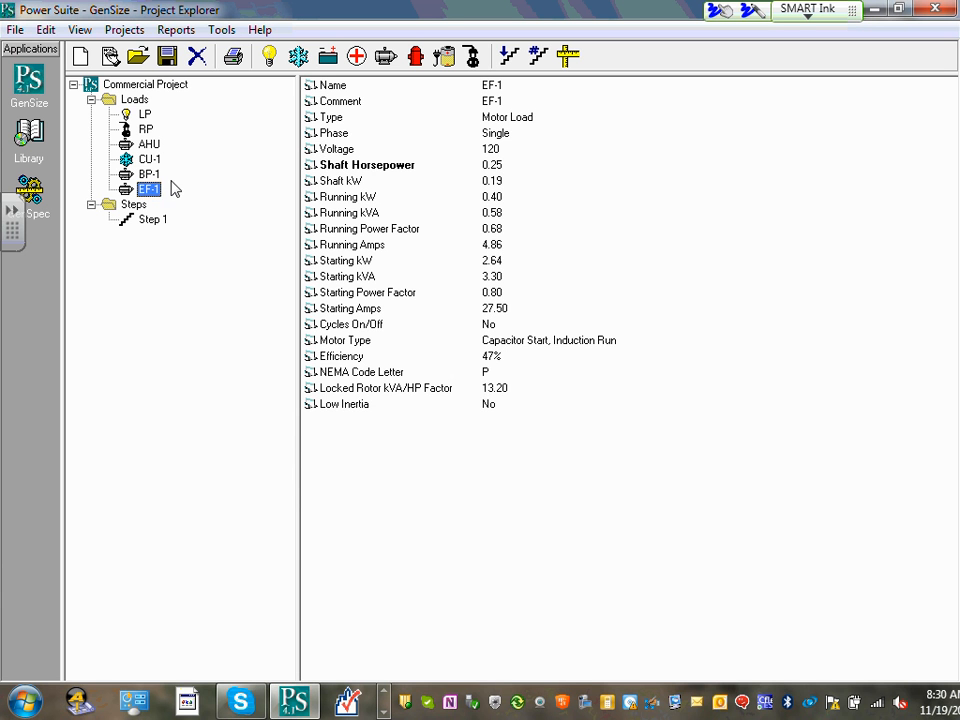
{"action": "left_click", "coordinate": [134, 101]}
{"action": "right_click", "coordinate": [134, 103]}
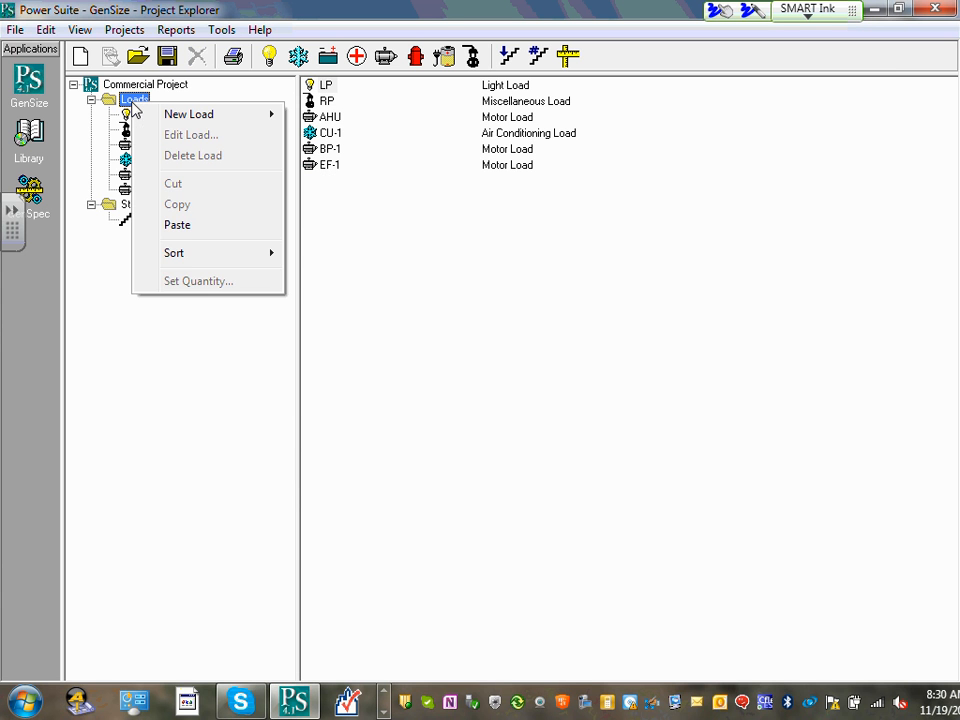
{"action": "left_click", "coordinate": [183, 228]}
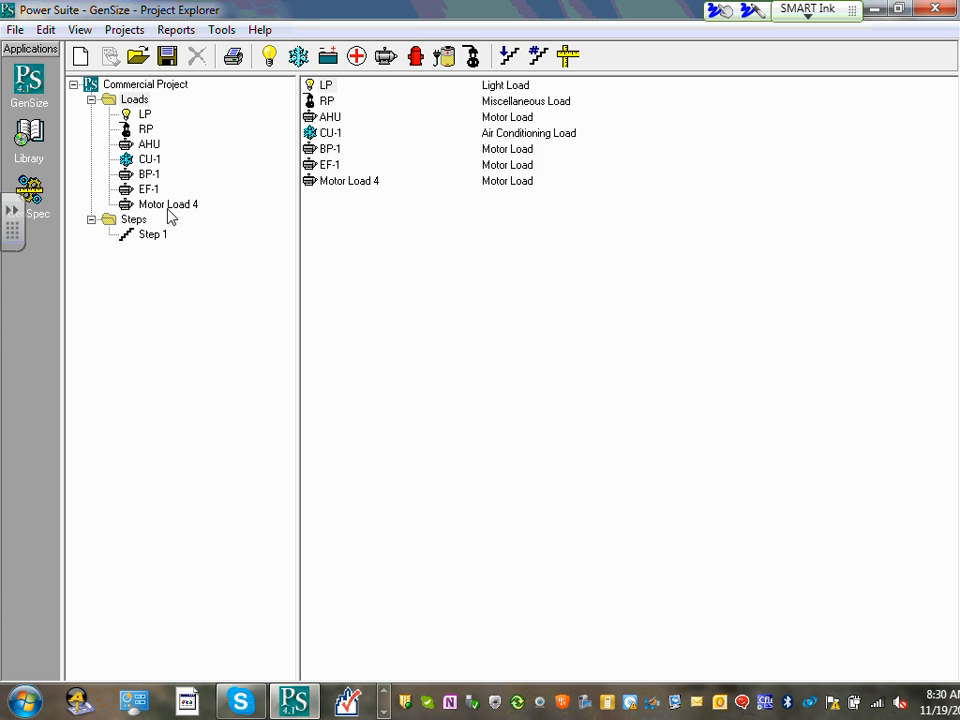
- Rename the pasted copy of the EF-1 motor load to "EF-2" and change its comment to "EF-2"
{"action": "left_click", "coordinate": [176, 206]}
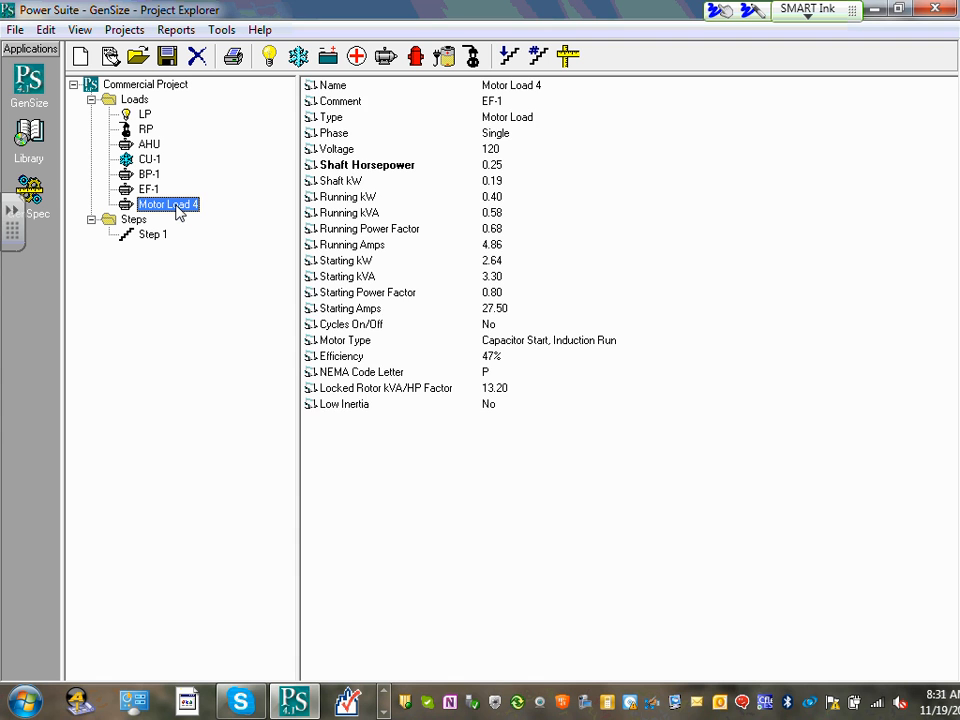
{"action": "double_click", "coordinate": [177, 207]}
{"action": "left_click", "coordinate": [395, 196]}
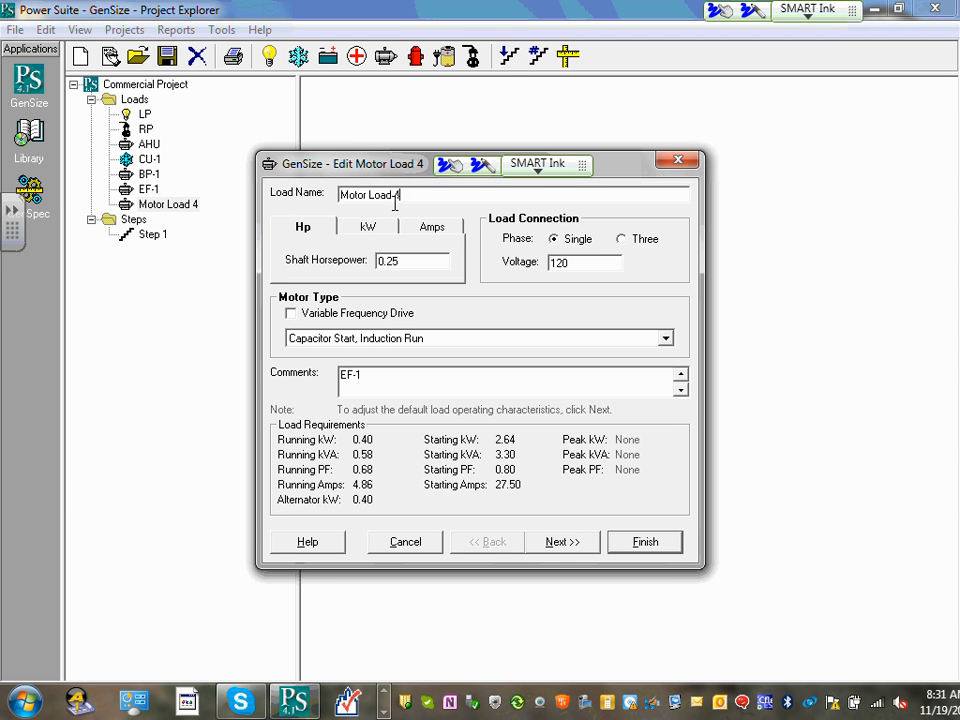
{"action": "left_click_drag", "start_coordinate": [395, 196], "coordinate": [303, 224]}
{"action": "type", "text": "EF-2"}
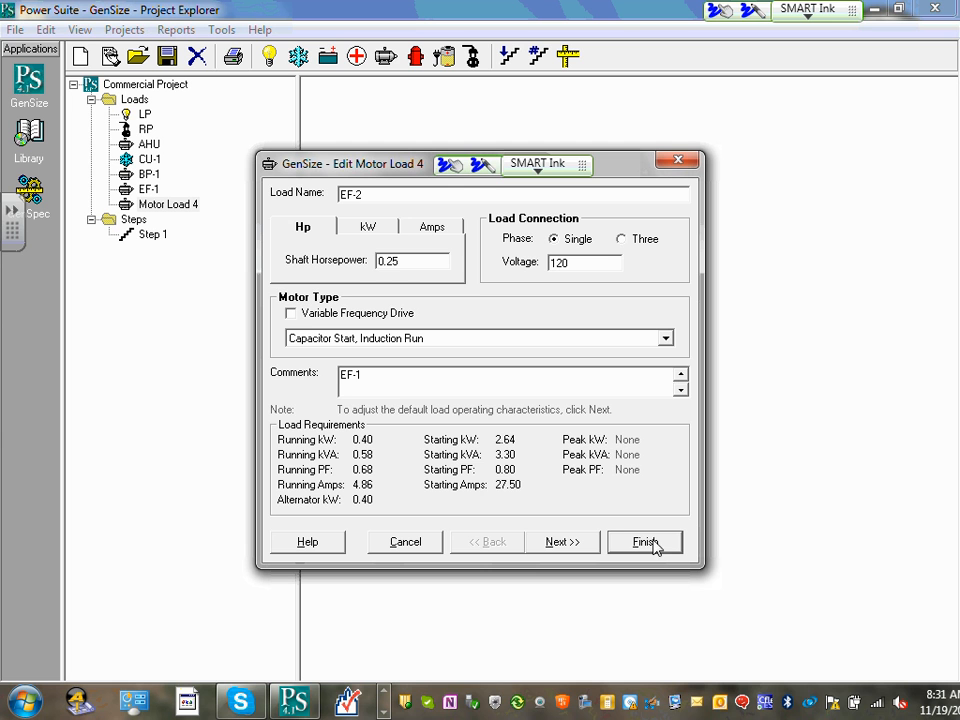
{"action": "left_click", "coordinate": [400, 379]}
{"action": "left_click", "coordinate": [400, 380]}
{"action": "type", "text": "2"}
{"action": "left_click", "coordinate": [645, 542]}
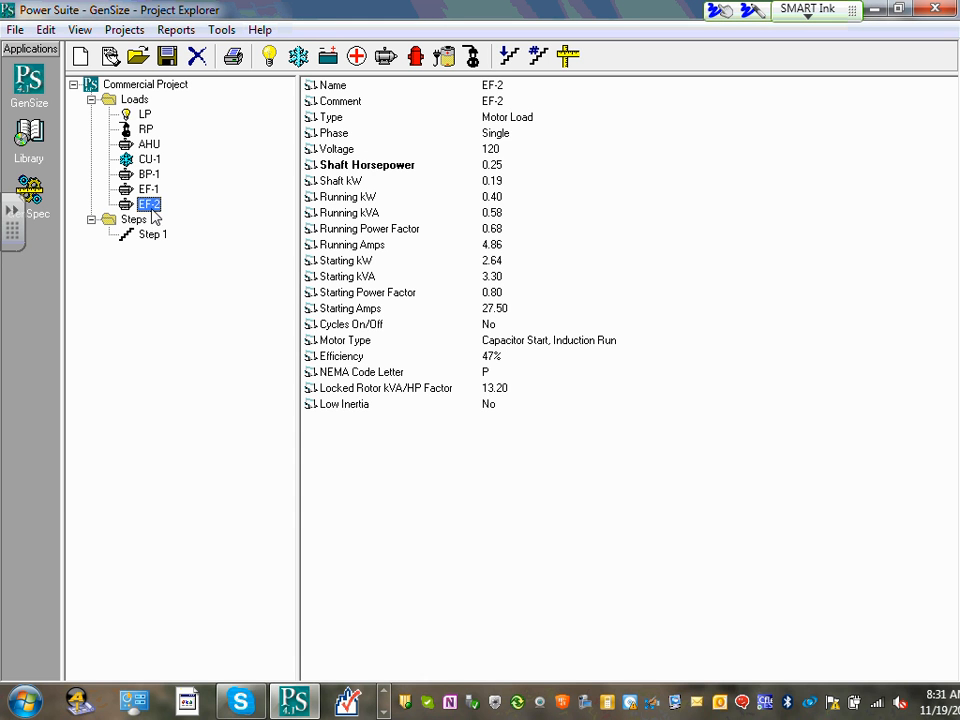
{"action": "left_click", "coordinate": [145, 116]}
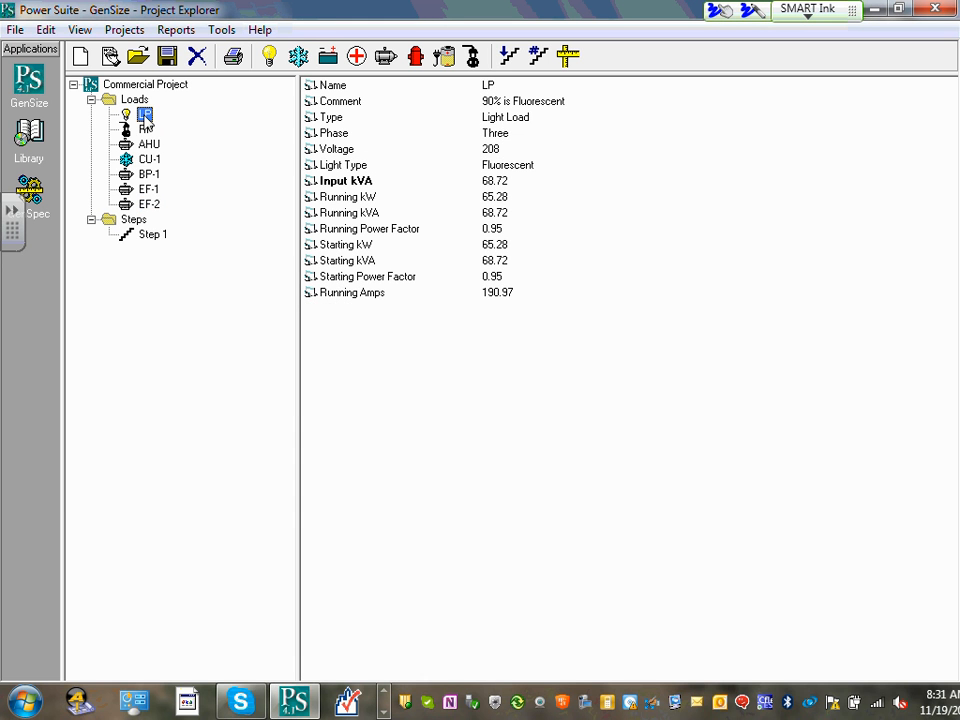
{"action": "right_click", "coordinate": [147, 122]}
{"action": "left_click", "coordinate": [208, 220]}
{"action": "left_click", "coordinate": [133, 103]}
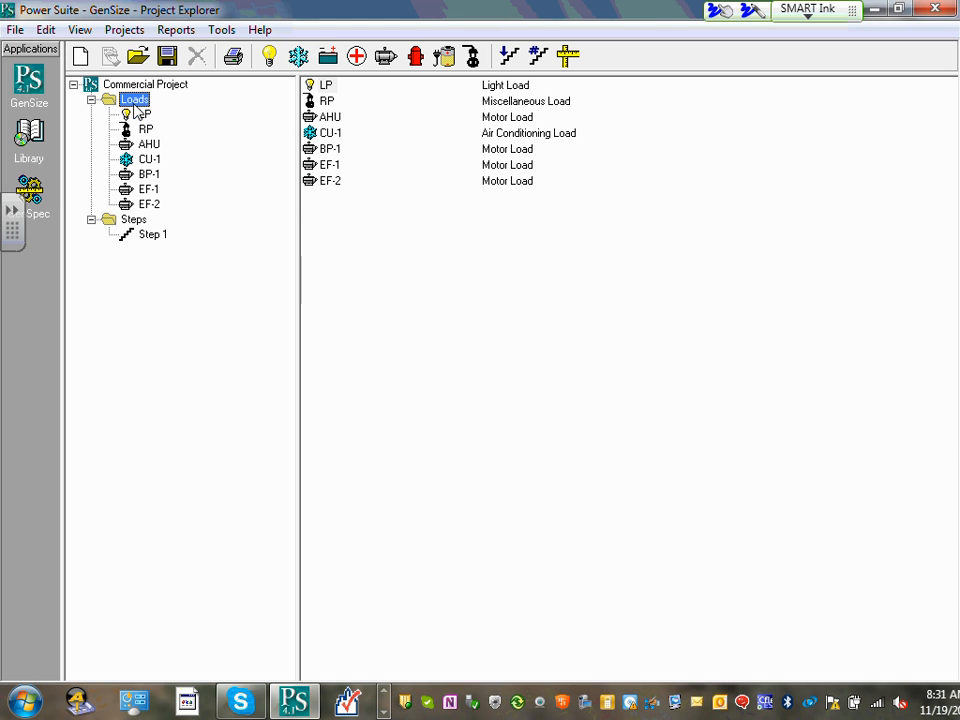
{"action": "right_click", "coordinate": [134, 104]}
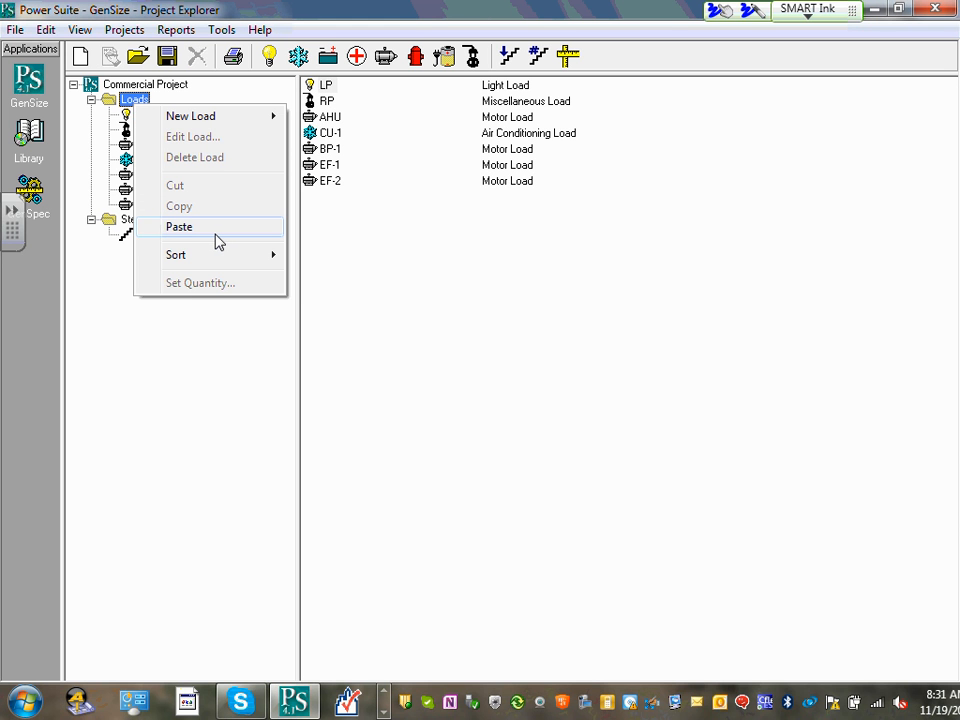
{"action": "left_click", "coordinate": [510, 375]}
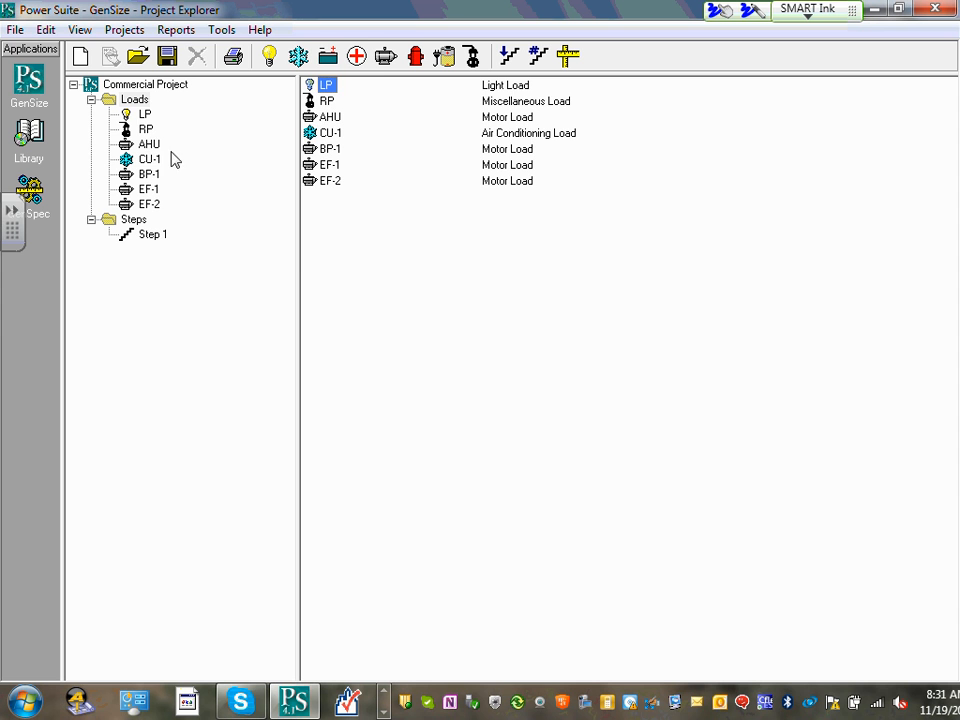
{"action": "left_click", "coordinate": [147, 118]}
{"action": "right_click", "coordinate": [150, 121]}
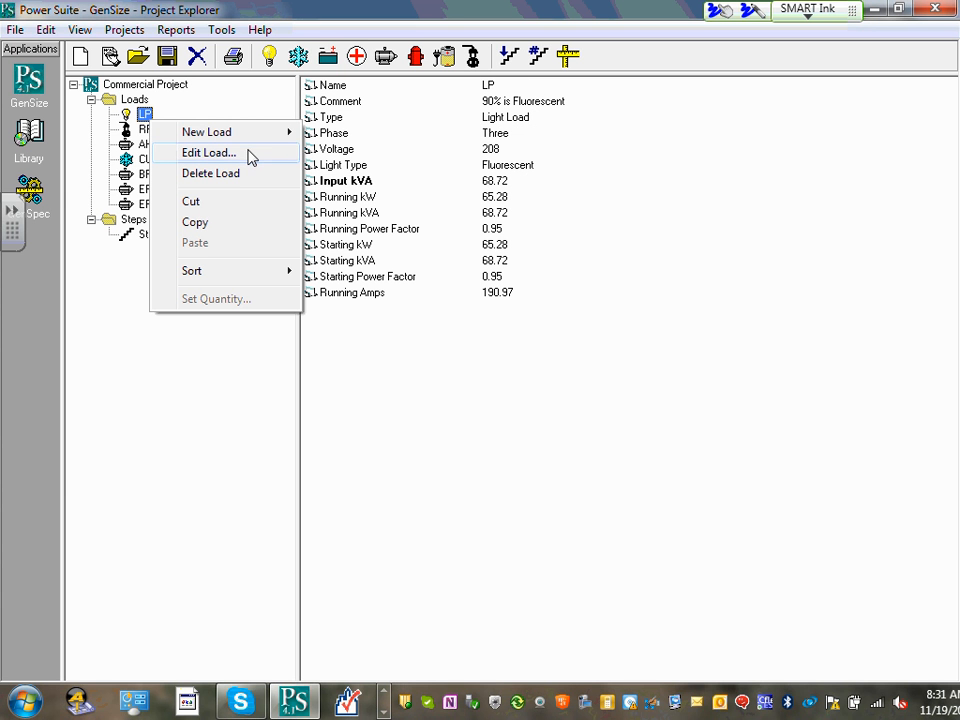
{"action": "mouse_move", "coordinate": [262, 135]}
{"action": "left_click", "coordinate": [92, 454]}
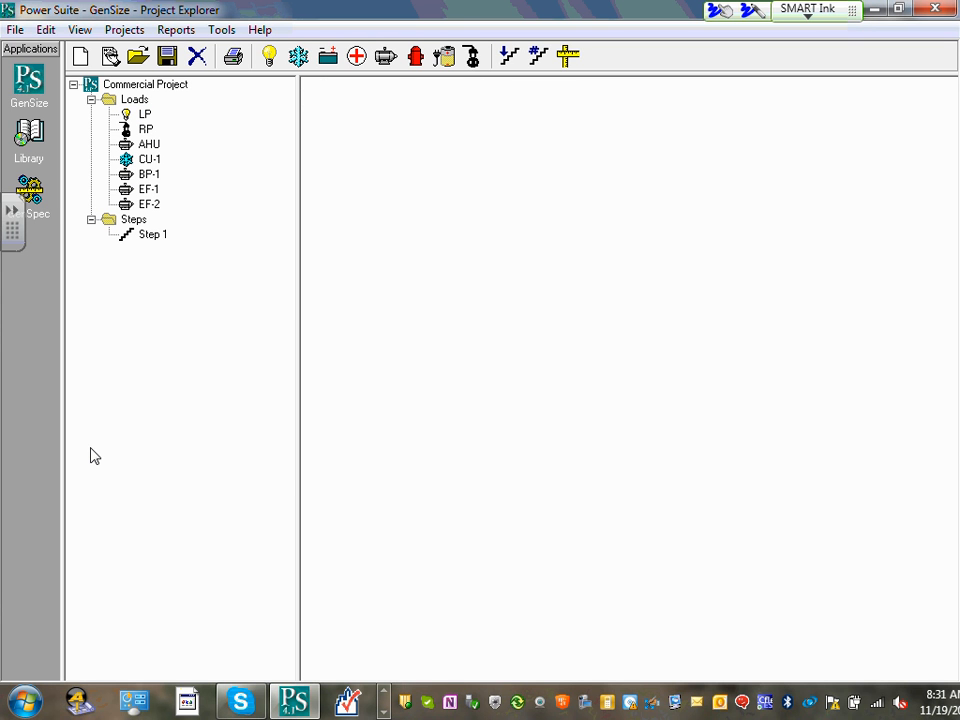
{"action": "double_click", "coordinate": [146, 163]}
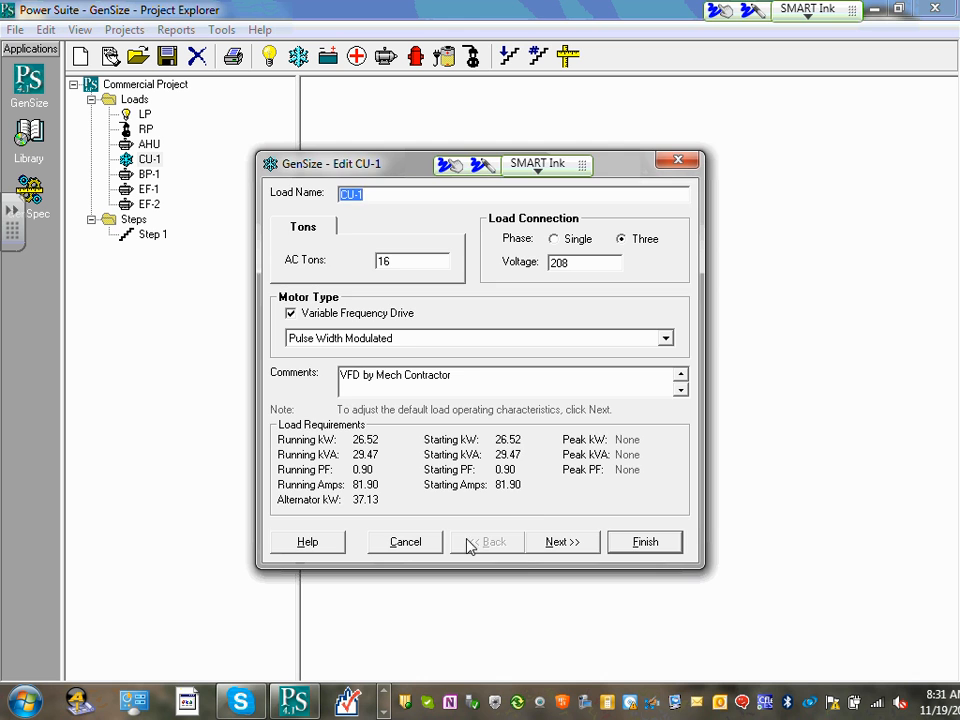
{"action": "left_click", "coordinate": [405, 541]}
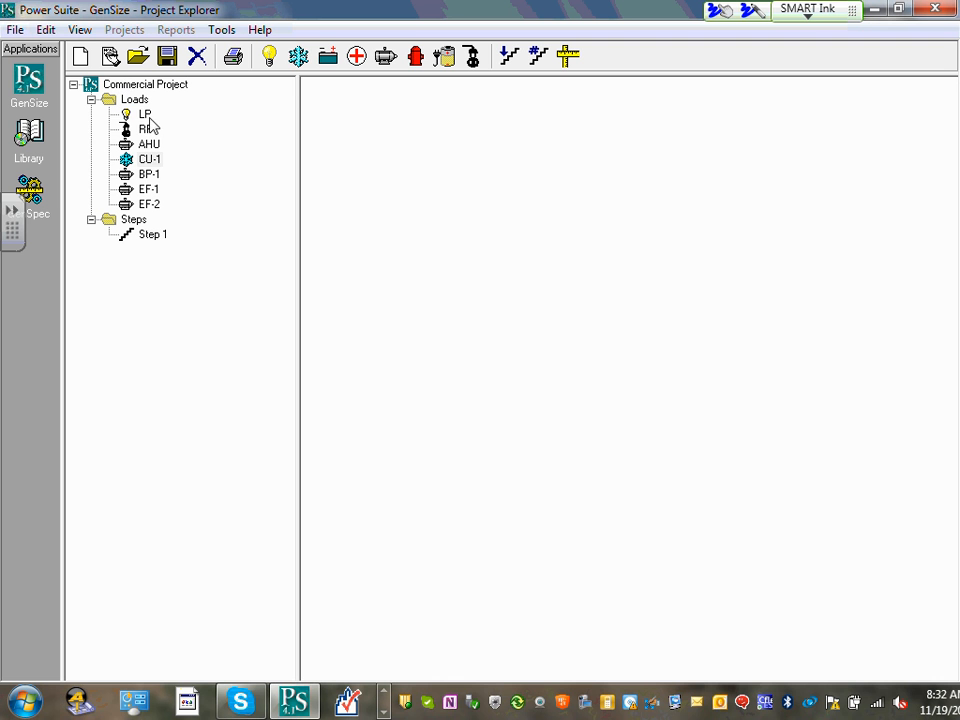
- Assign the LP light load to Step 1 and add a second load step to the project
{"action": "left_click", "coordinate": [145, 116]}
{"action": "left_click_drag", "start_coordinate": [199, 126], "coordinate": [159, 237]}
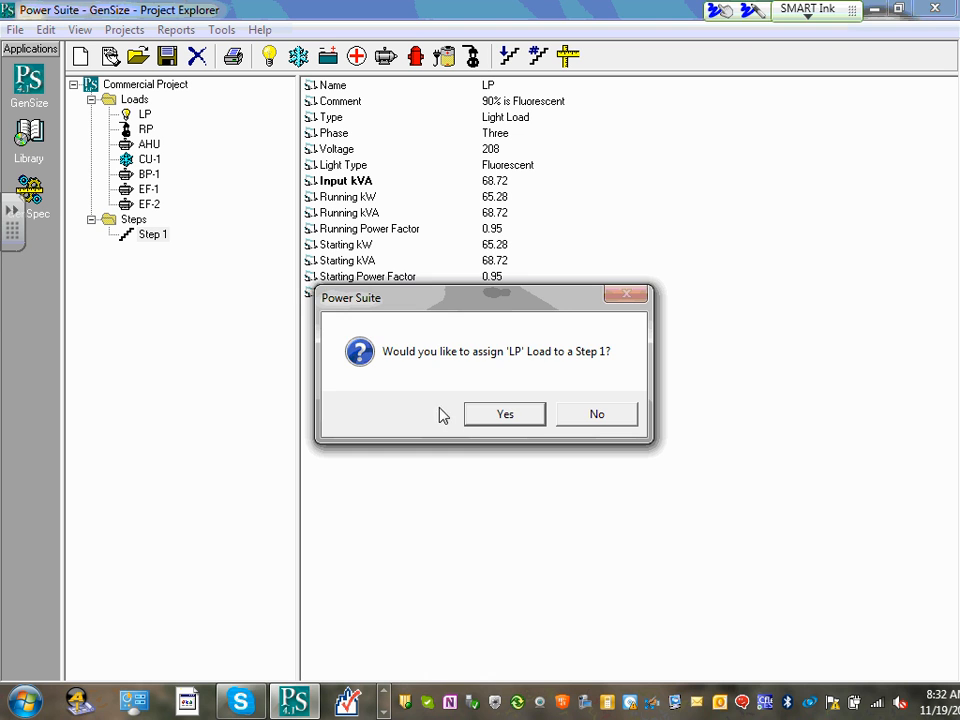
{"action": "left_click", "coordinate": [505, 415]}
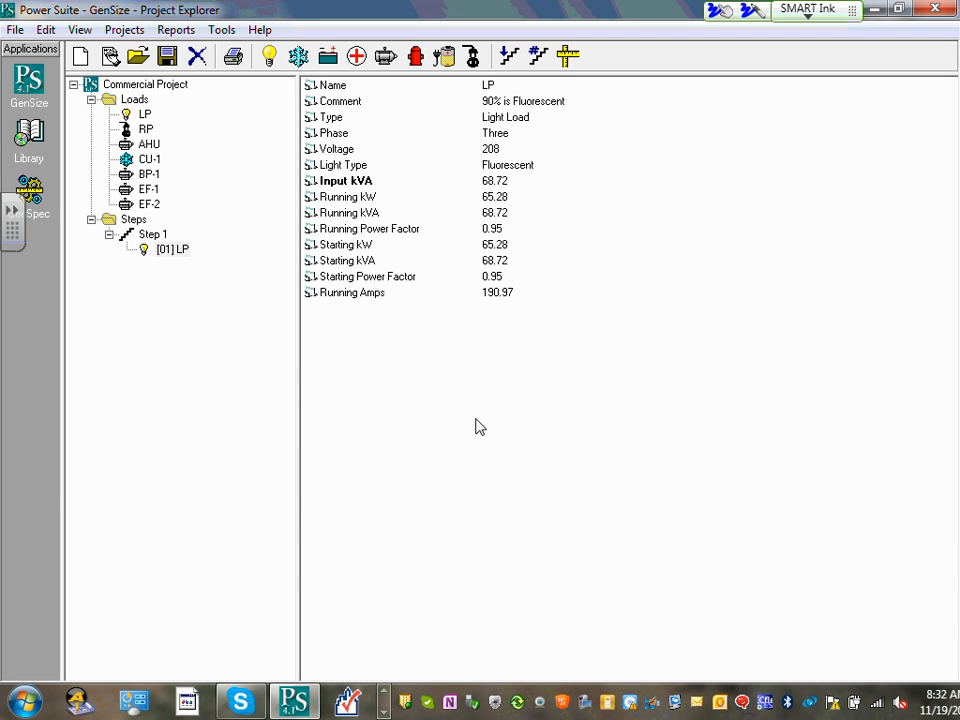
{"action": "left_click", "coordinate": [508, 58]}
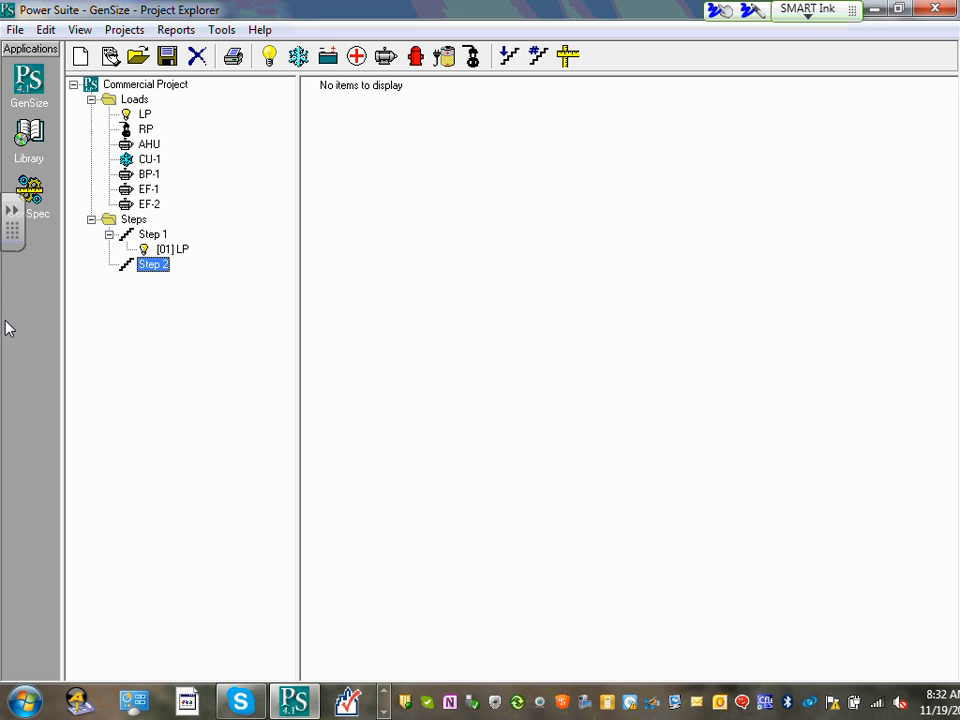
- Review the calculated generator set load requirements of Step 1, close them and leave the step's load list expanded
{"action": "left_click", "coordinate": [168, 236]}
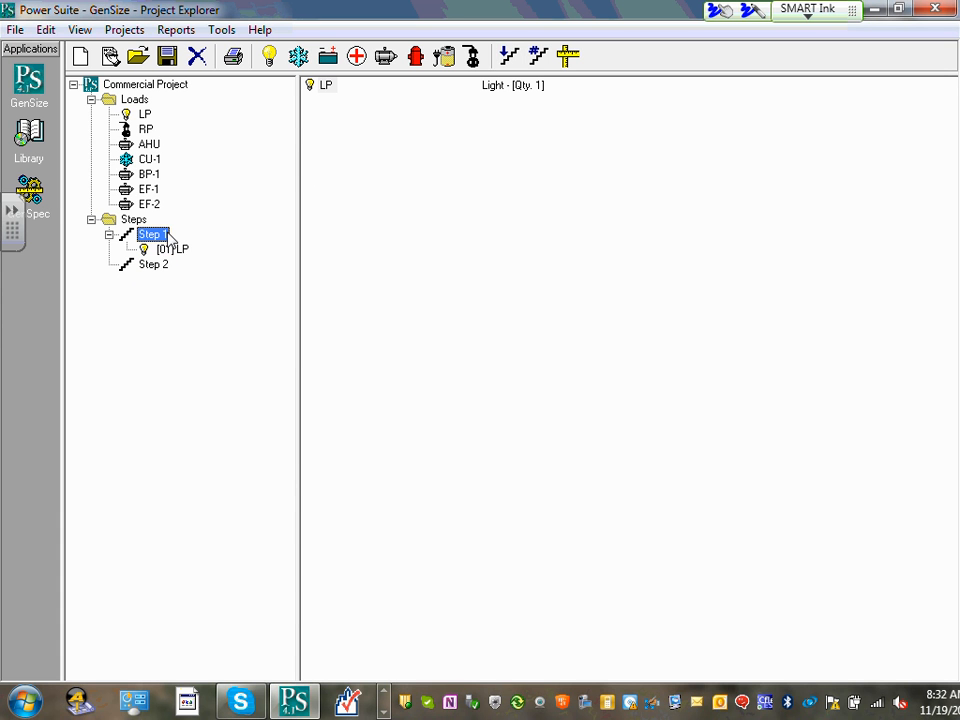
{"action": "right_click", "coordinate": [168, 236]}
{"action": "left_click", "coordinate": [236, 267]}
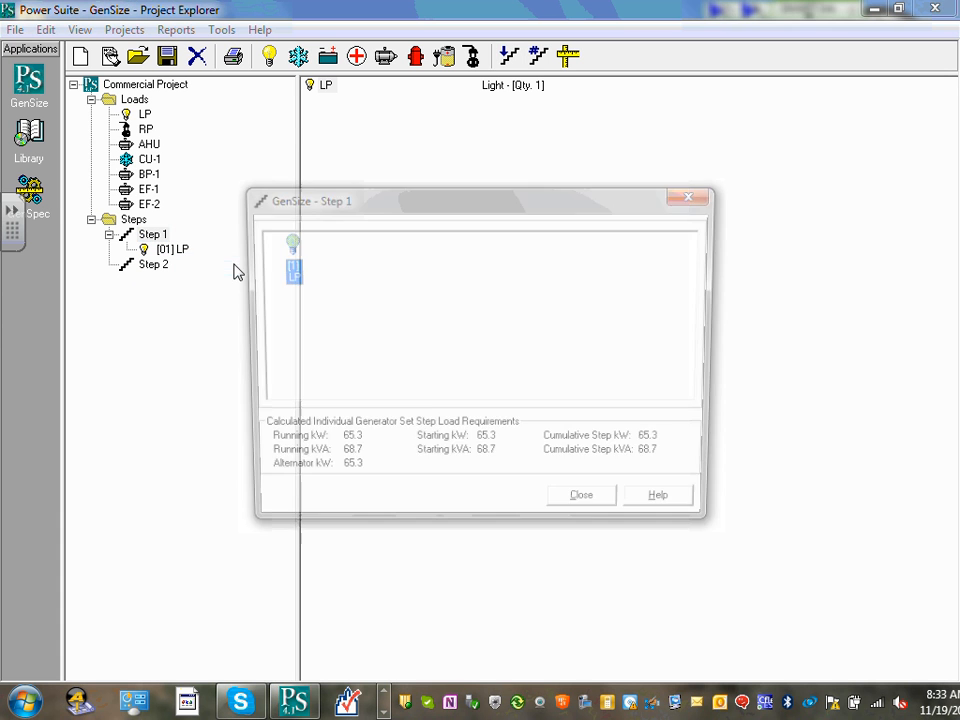
{"action": "left_click", "coordinate": [590, 508]}
{"action": "double_click", "coordinate": [155, 236]}
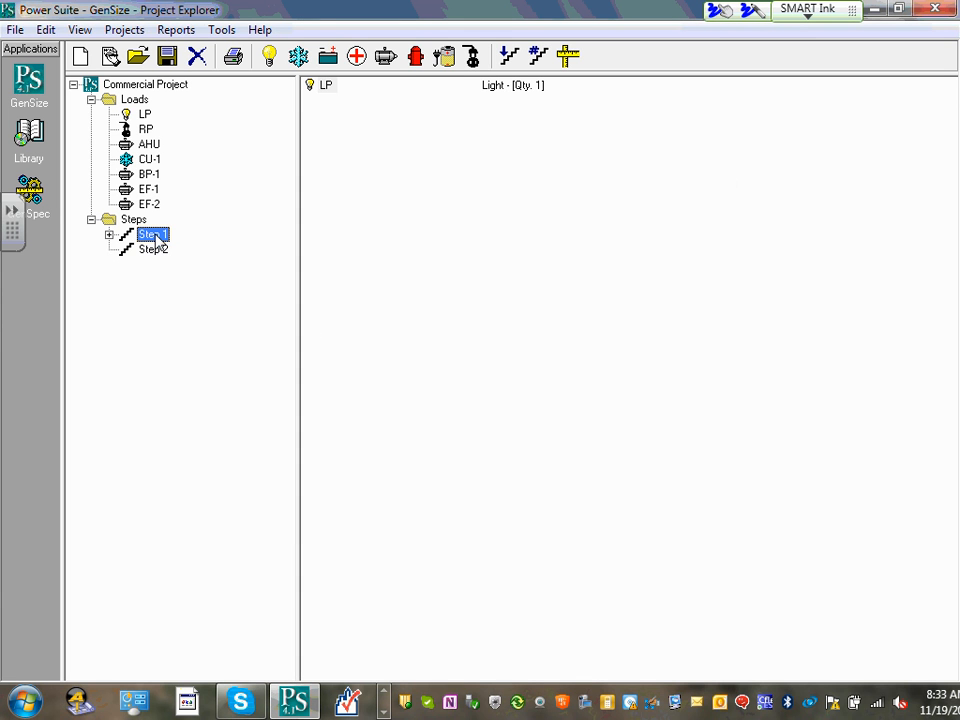
{"action": "left_click", "coordinate": [109, 235]}
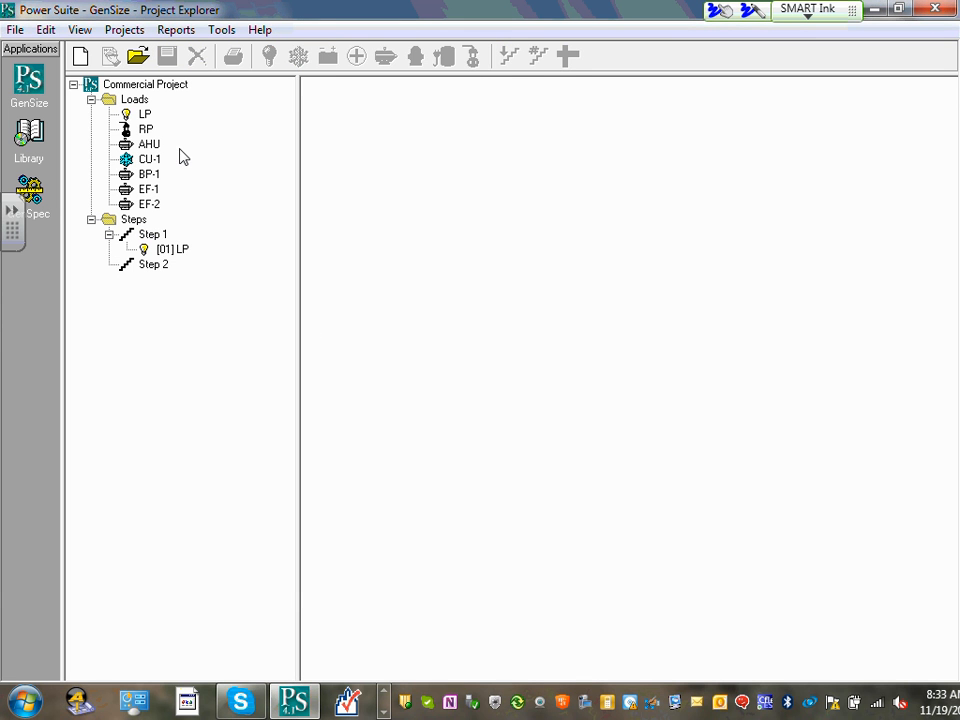
- Assign the RP miscellaneous load to Step 2
{"action": "left_click", "coordinate": [148, 130]}
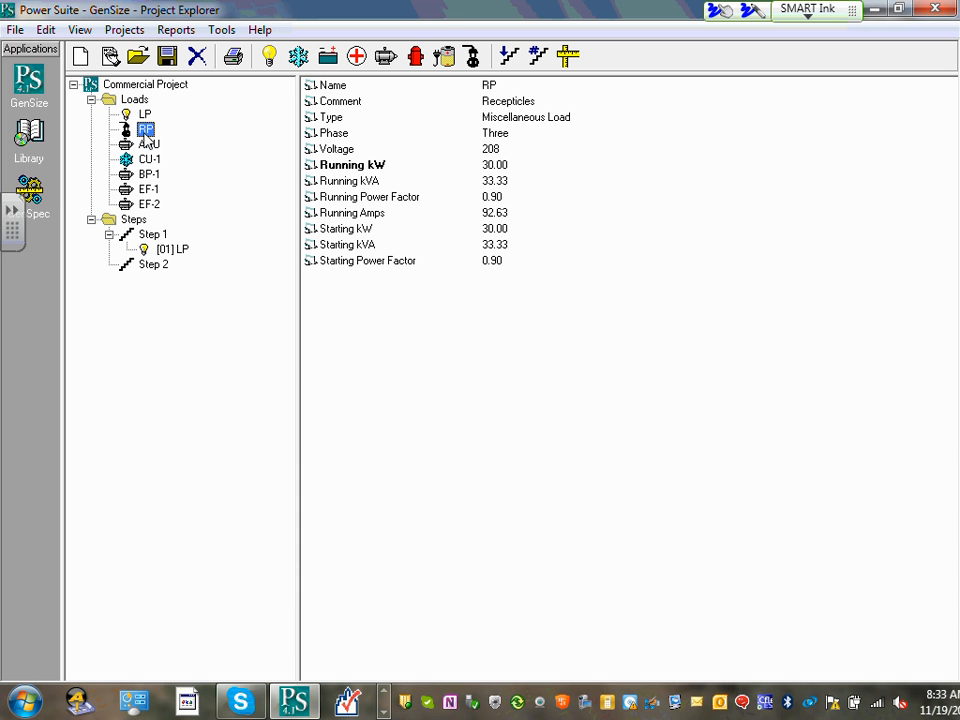
{"action": "left_click_drag", "start_coordinate": [146, 139], "coordinate": [228, 142]}
{"action": "left_click_drag", "start_coordinate": [220, 270], "coordinate": [152, 266]}
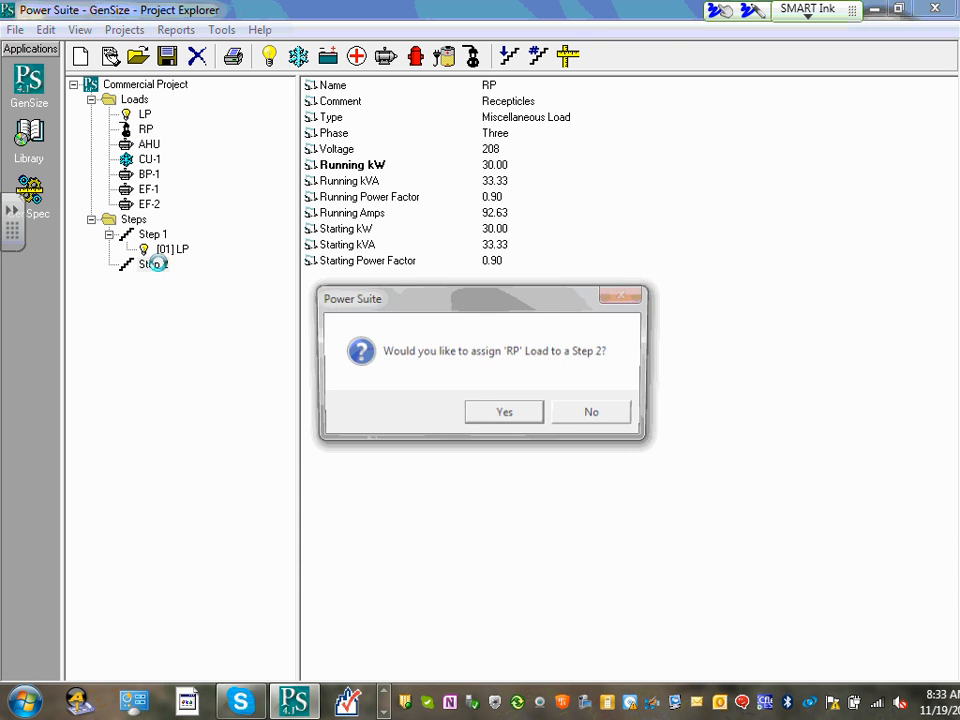
{"action": "left_click", "coordinate": [506, 415]}
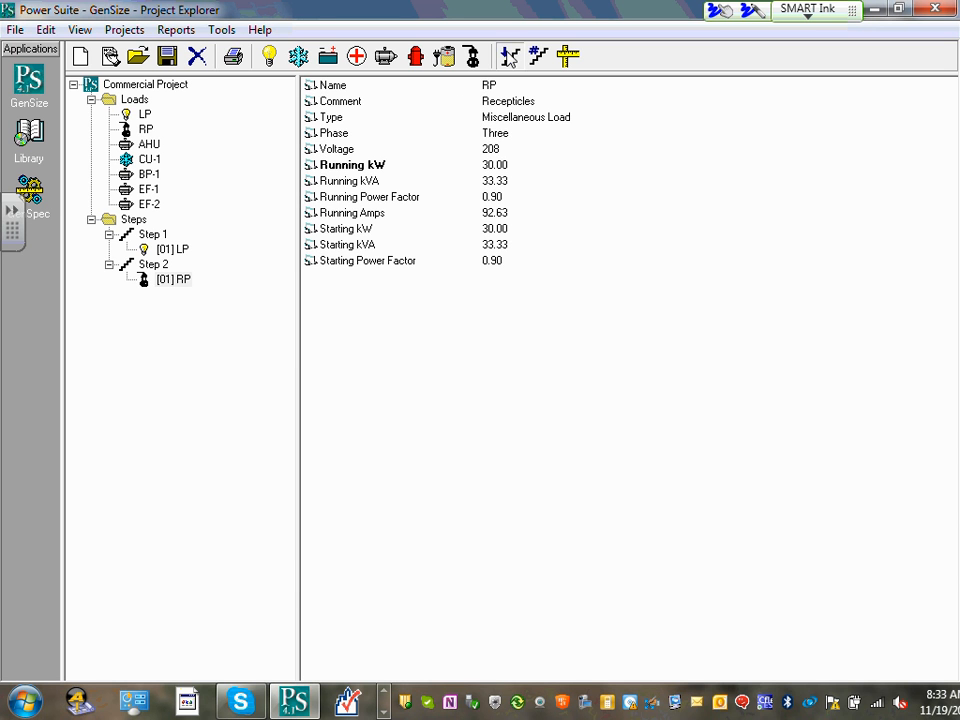
- Add Step 3 and Step 4 to the project and assign the AHU motor load to Step 4
{"action": "left_click", "coordinate": [509, 56]}
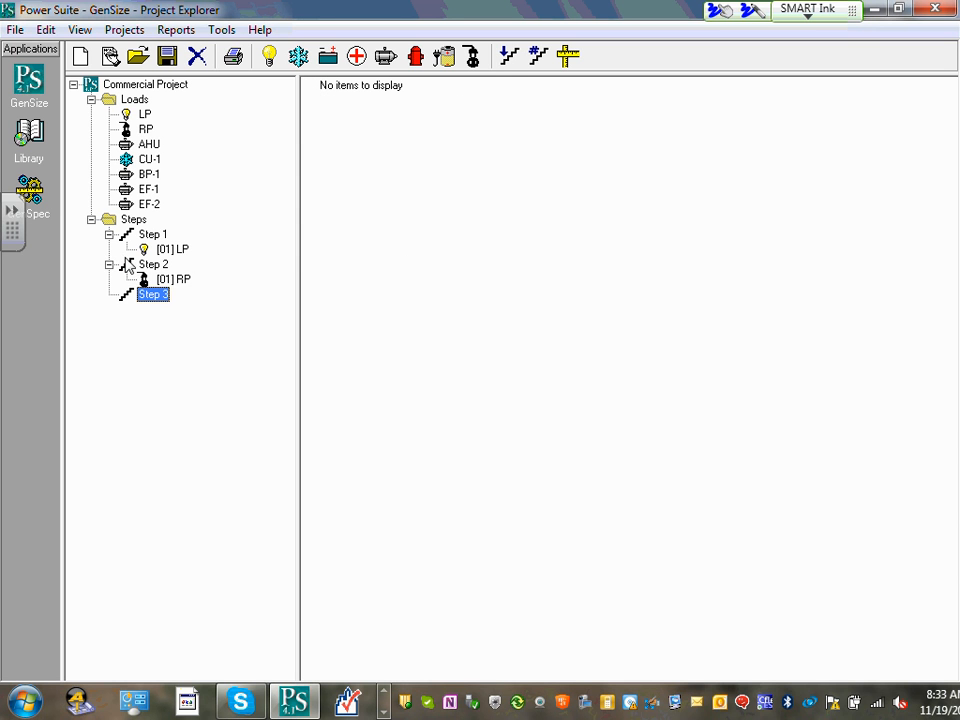
{"action": "left_click", "coordinate": [509, 56]}
{"action": "left_click", "coordinate": [131, 146]}
{"action": "left_click_drag", "start_coordinate": [131, 146], "coordinate": [157, 322]}
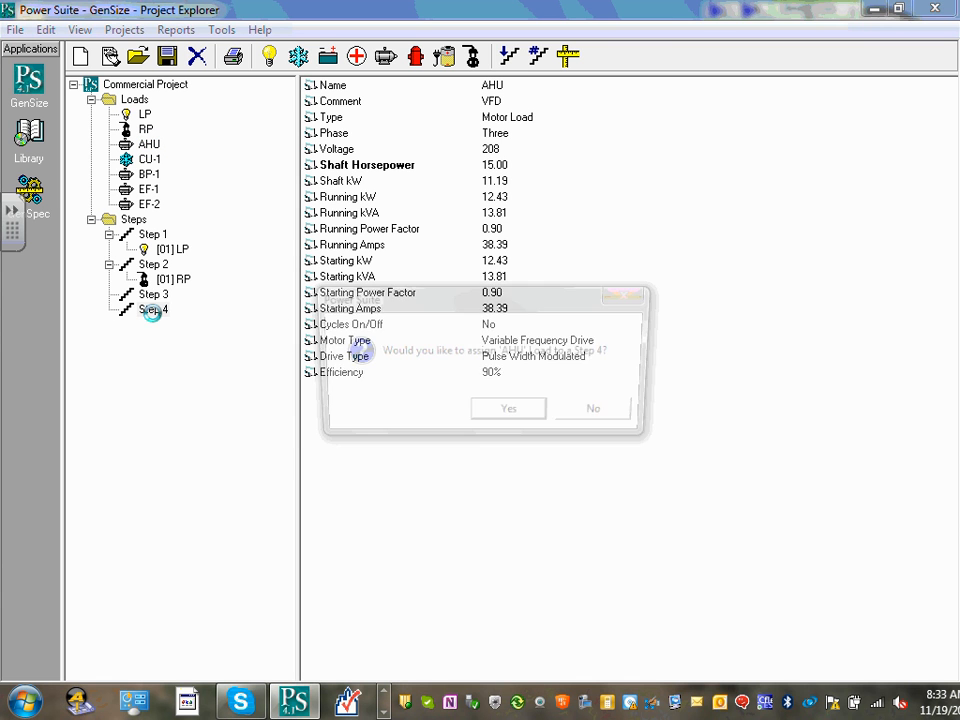
{"action": "left_click", "coordinate": [514, 418]}
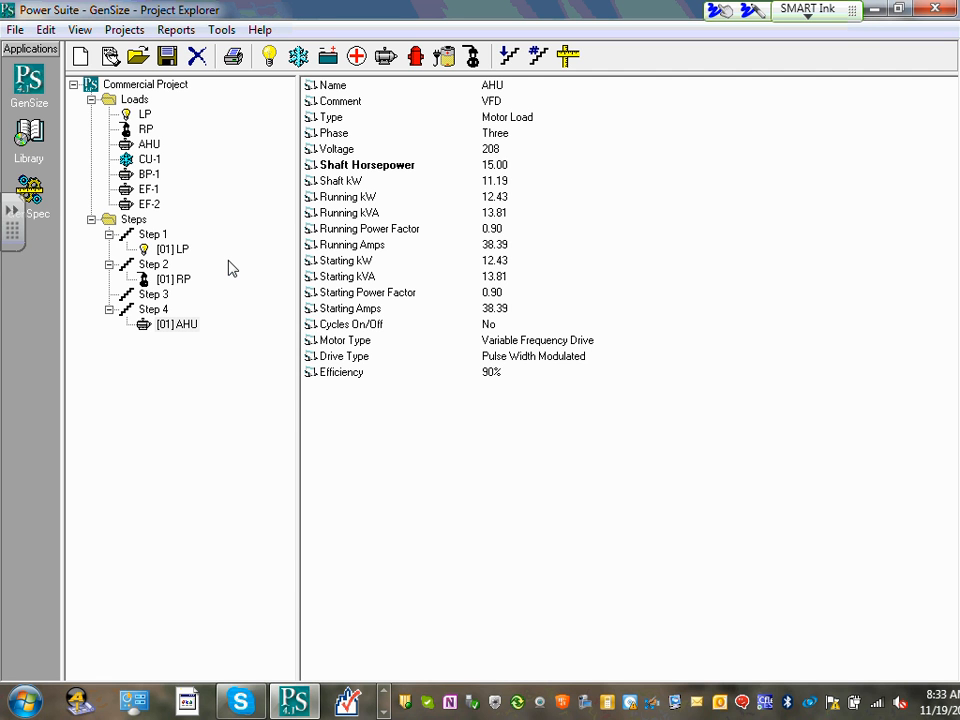
- Assign the exhaust fan motor loads EF-1 and EF-2 to Step 3
{"action": "left_click", "coordinate": [148, 189]}
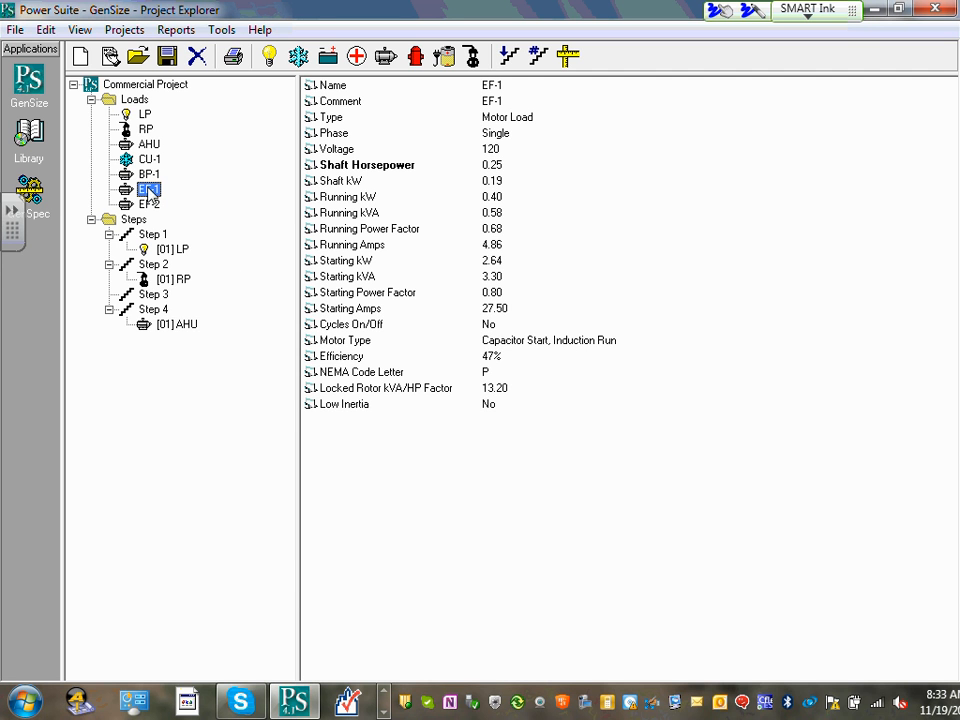
{"action": "left_click", "coordinate": [154, 204]}
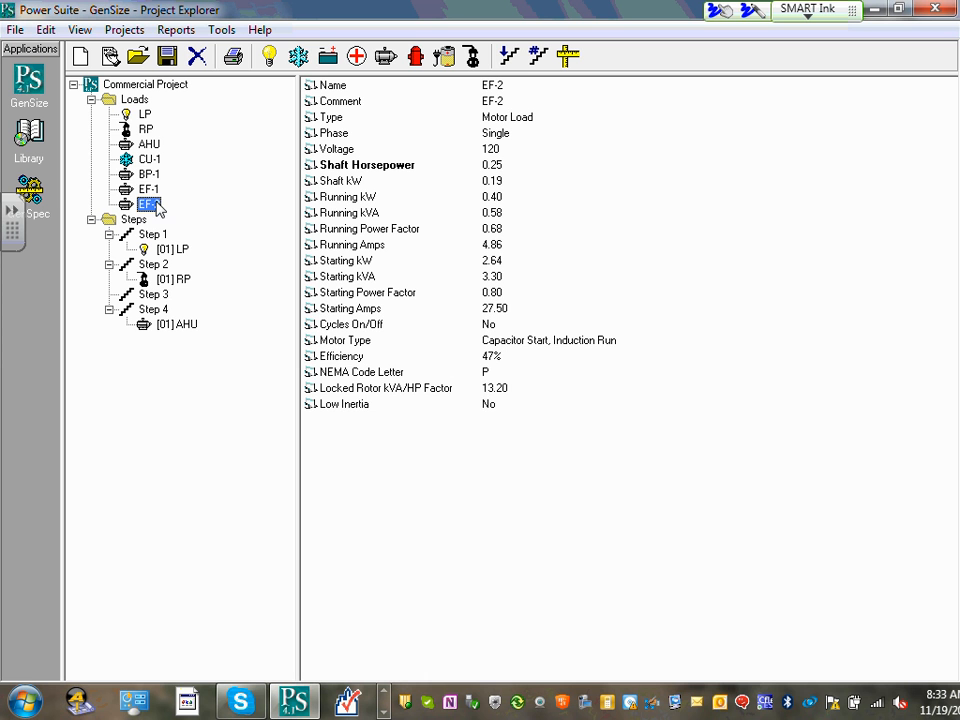
{"action": "left_click", "coordinate": [155, 191]}
{"action": "left_click_drag", "start_coordinate": [157, 197], "coordinate": [155, 294]}
{"action": "left_click", "coordinate": [509, 412]}
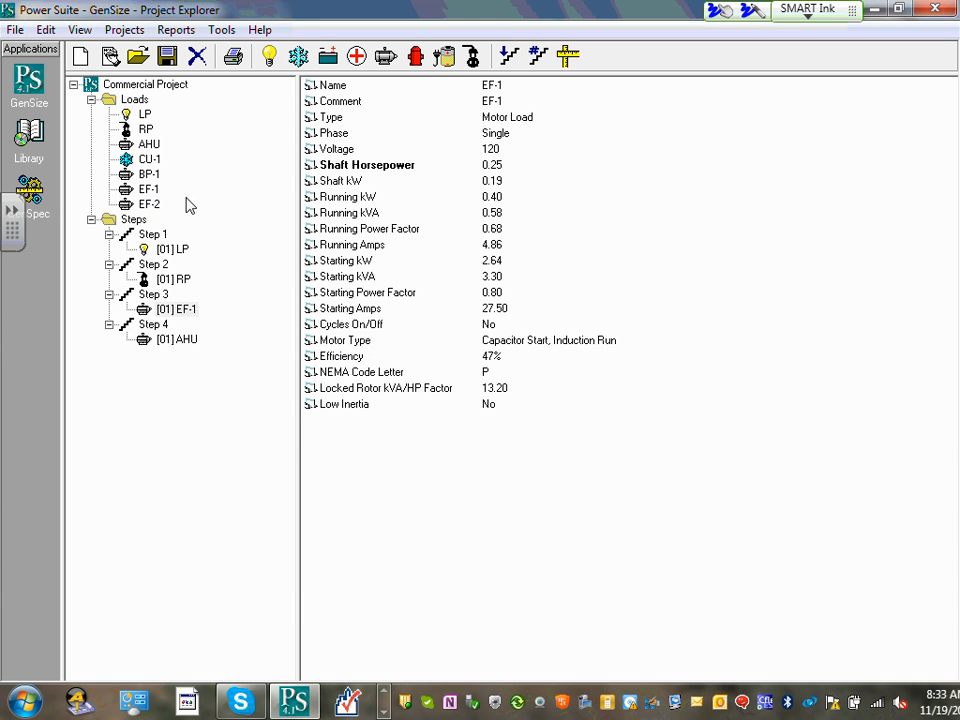
{"action": "left_click_drag", "start_coordinate": [150, 203], "coordinate": [242, 281]}
{"action": "left_click_drag", "start_coordinate": [183, 298], "coordinate": [154, 294]}
{"action": "left_click", "coordinate": [508, 413]}
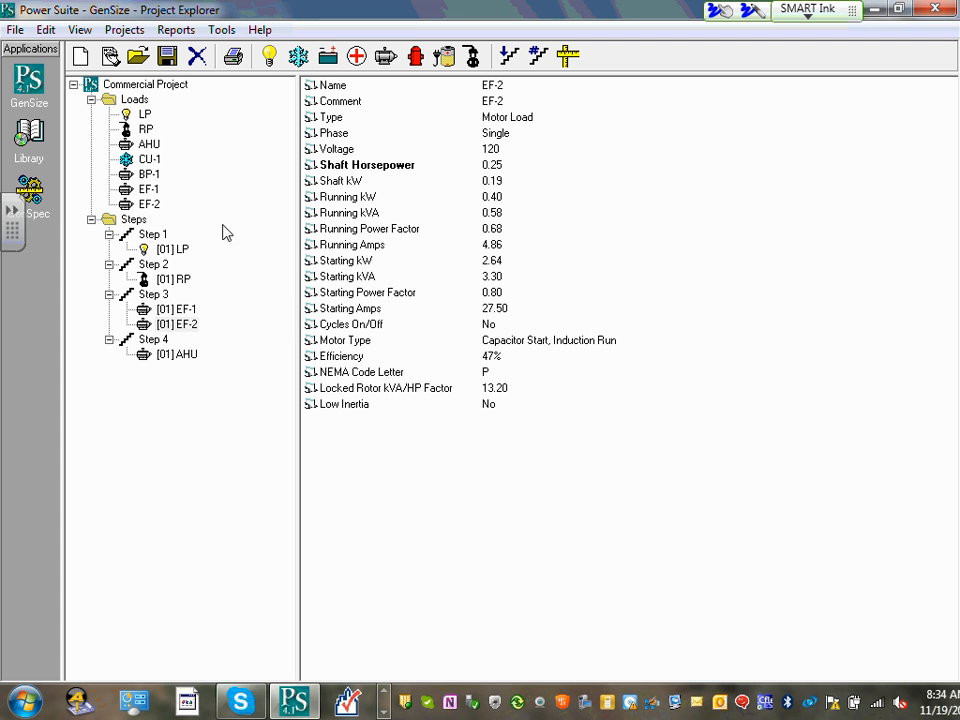
- Assign the BP-1 motor load to Step 3 alongside the two exhaust fans
{"action": "left_click", "coordinate": [147, 176]}
{"action": "left_click_drag", "start_coordinate": [147, 178], "coordinate": [160, 308]}
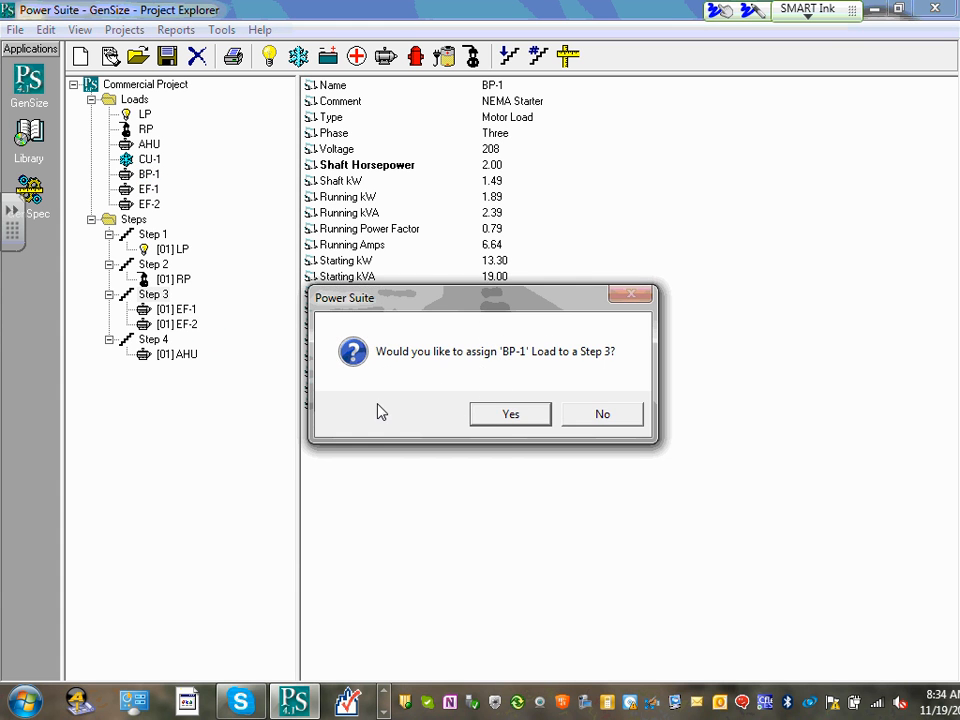
{"action": "left_click", "coordinate": [508, 414]}
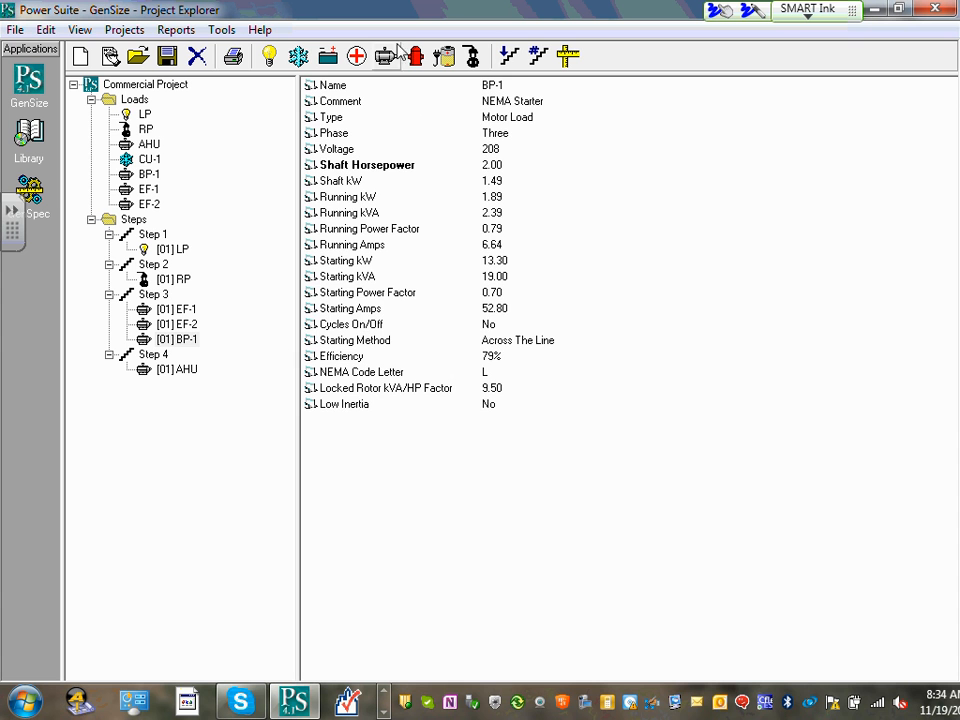
- Add Step 5 and assign the CU-1 air conditioning load to it, then select CU-1 among the project's loads
{"action": "left_click", "coordinate": [511, 55]}
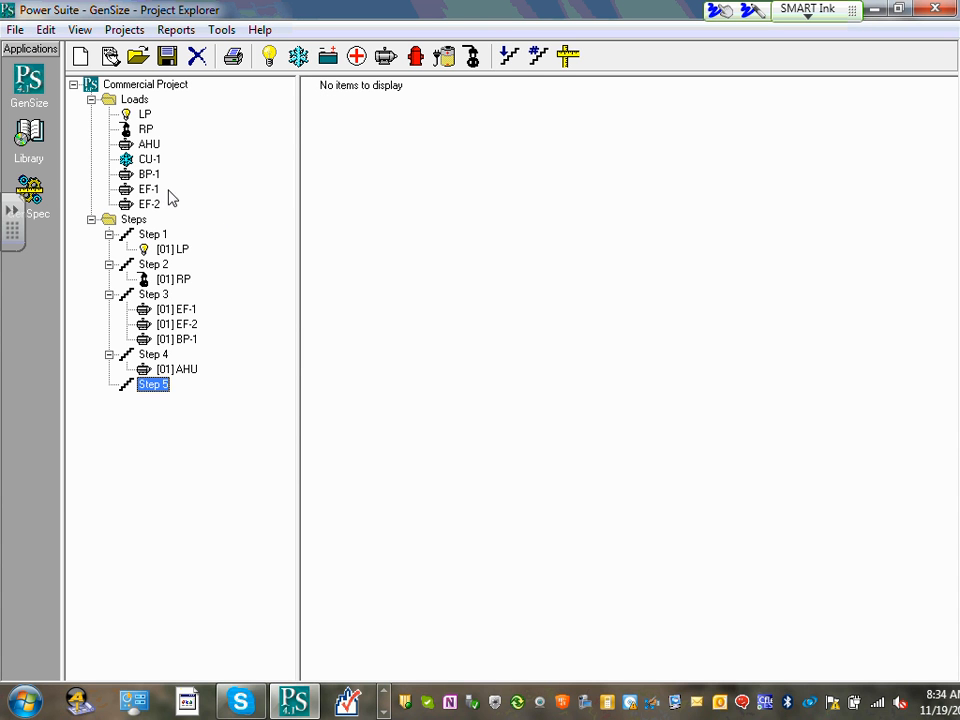
{"action": "left_click", "coordinate": [150, 160]}
{"action": "left_click_drag", "start_coordinate": [152, 163], "coordinate": [166, 383]}
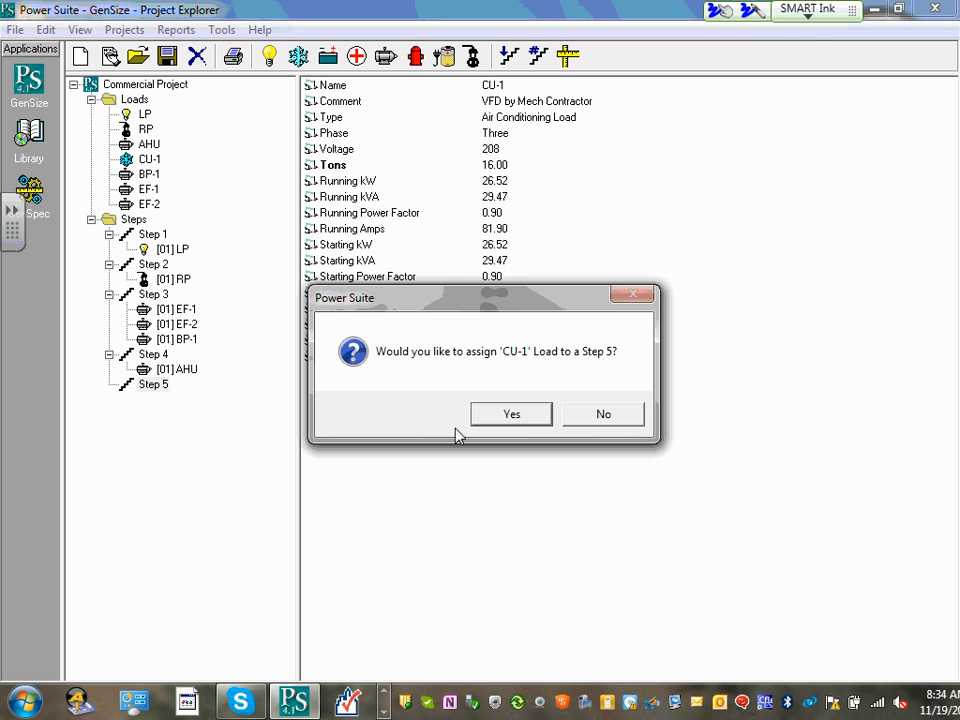
{"action": "left_click", "coordinate": [517, 417]}
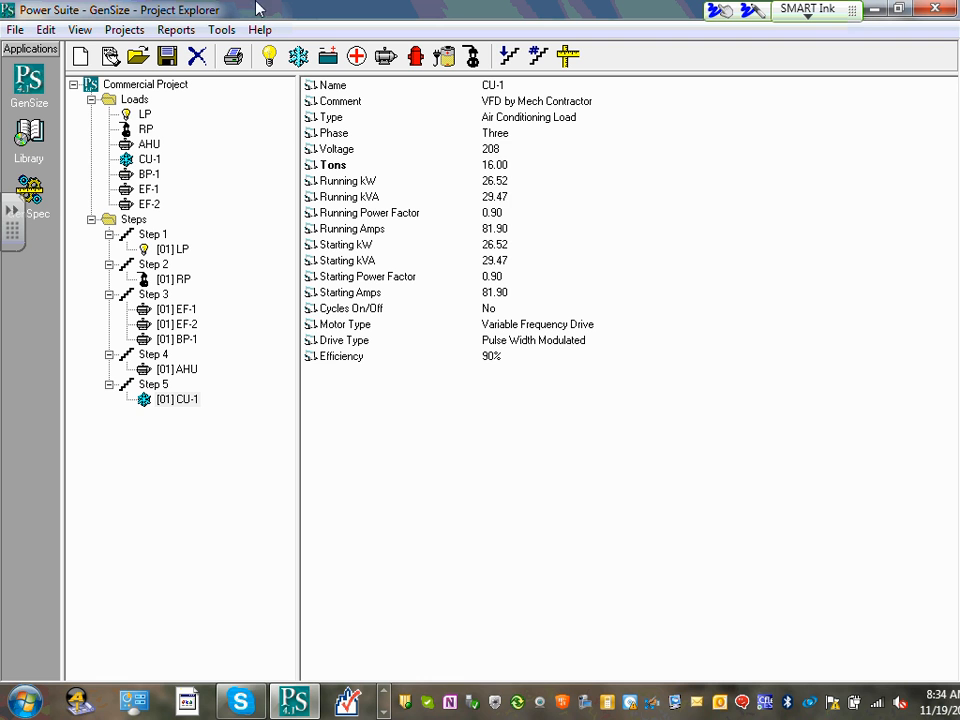
{"action": "left_click", "coordinate": [150, 160]}
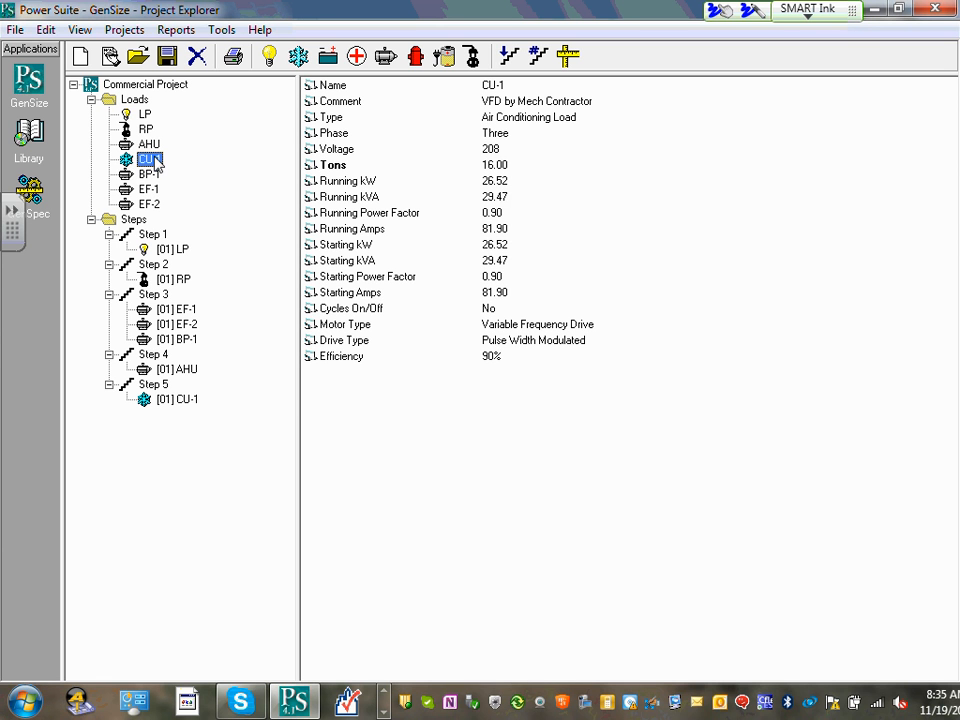
- Duplicate the CU-1 air conditioning load within the project's loads
{"action": "right_click", "coordinate": [157, 164]}
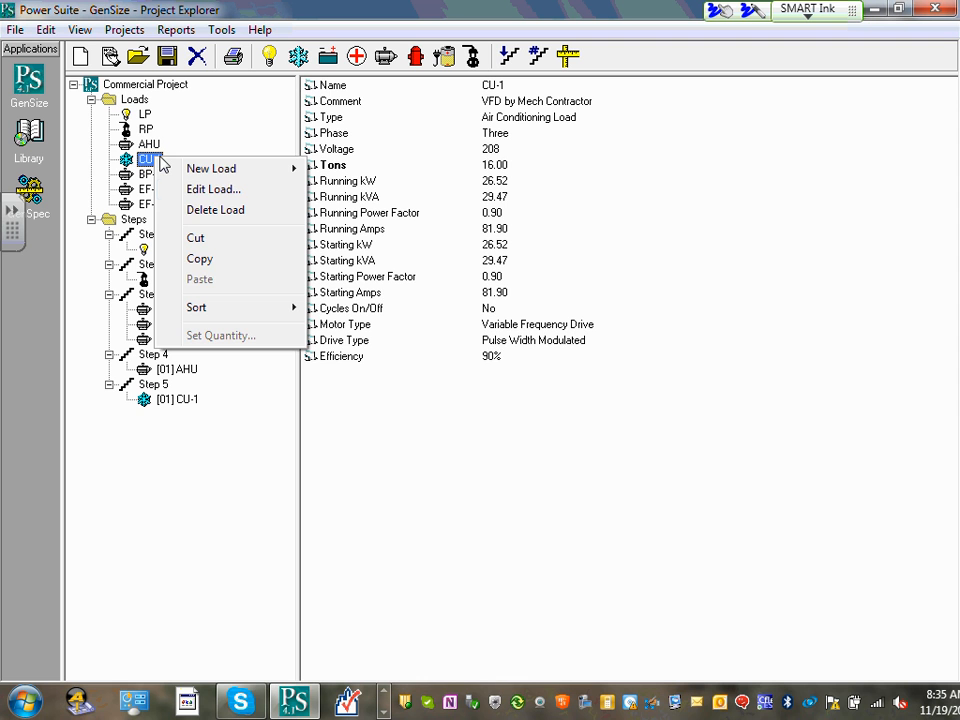
{"action": "left_click", "coordinate": [199, 260]}
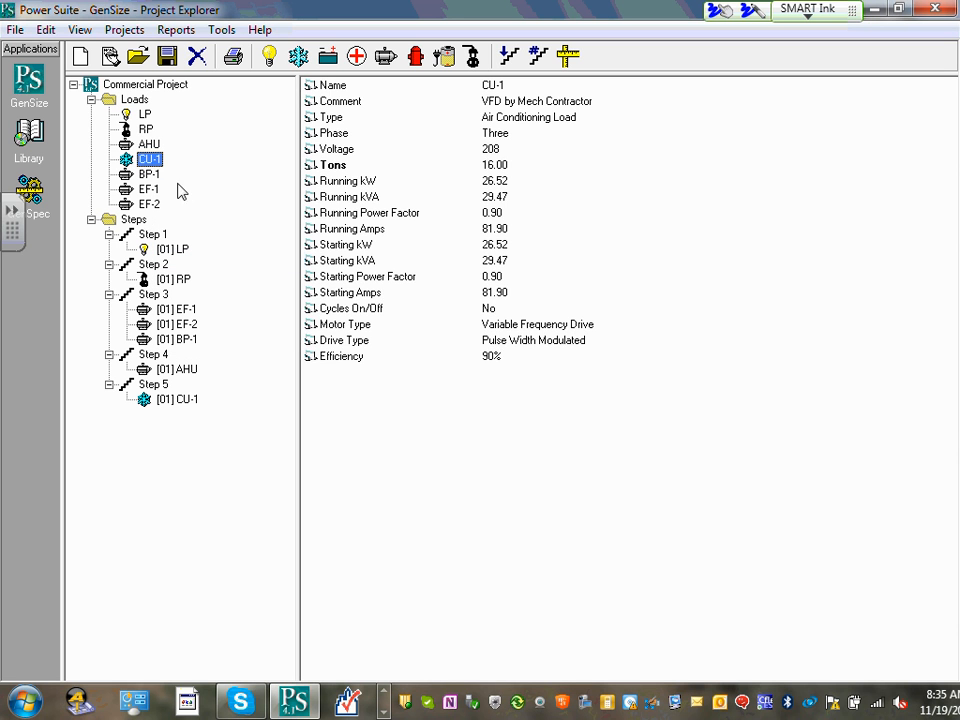
{"action": "left_click", "coordinate": [136, 101]}
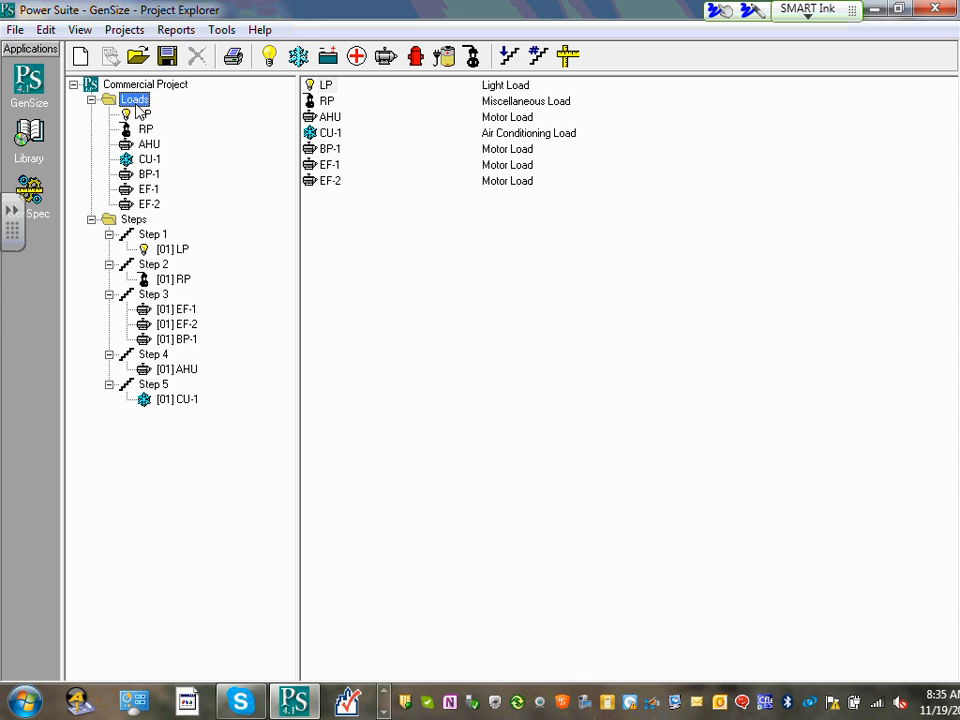
{"action": "left_click", "coordinate": [148, 161]}
{"action": "right_click", "coordinate": [148, 162]}
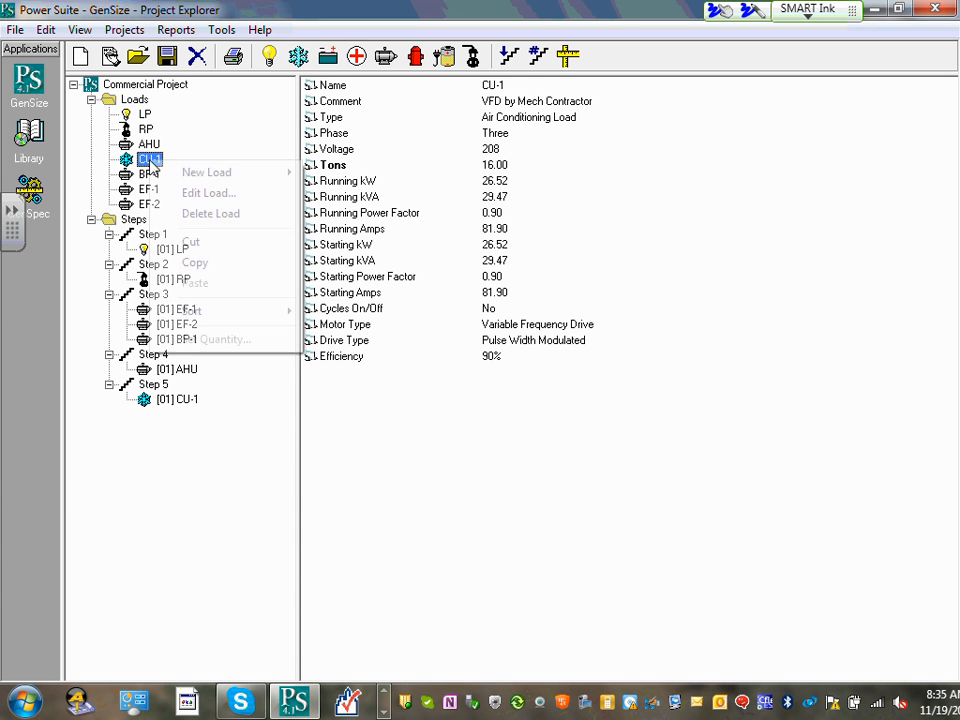
{"action": "left_click", "coordinate": [211, 263]}
{"action": "left_click", "coordinate": [136, 102]}
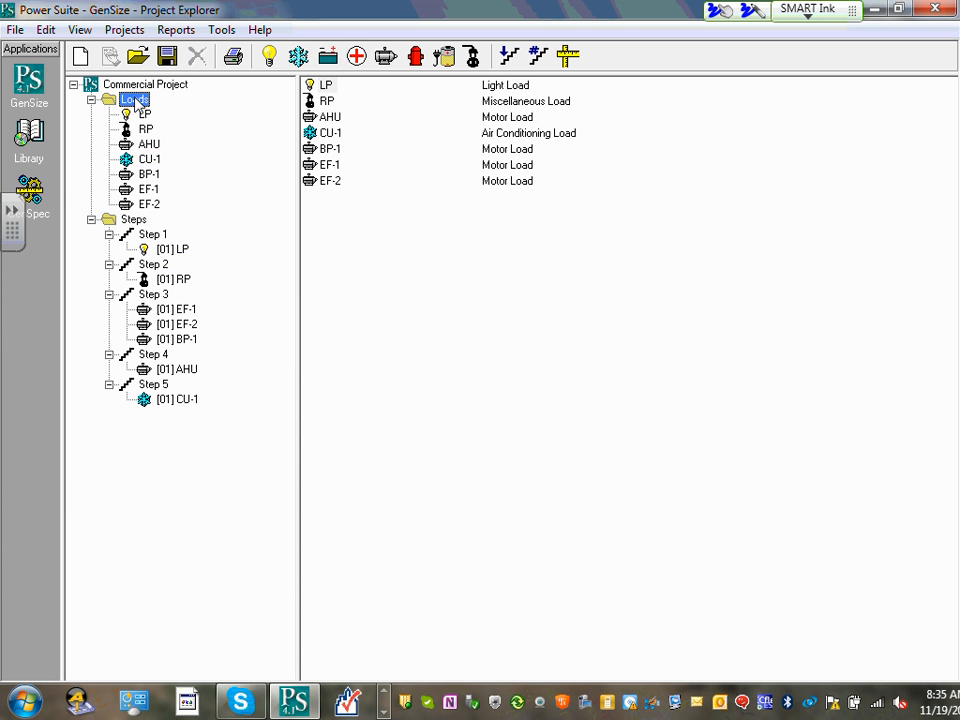
{"action": "right_click", "coordinate": [136, 102]}
{"action": "left_click", "coordinate": [204, 220]}
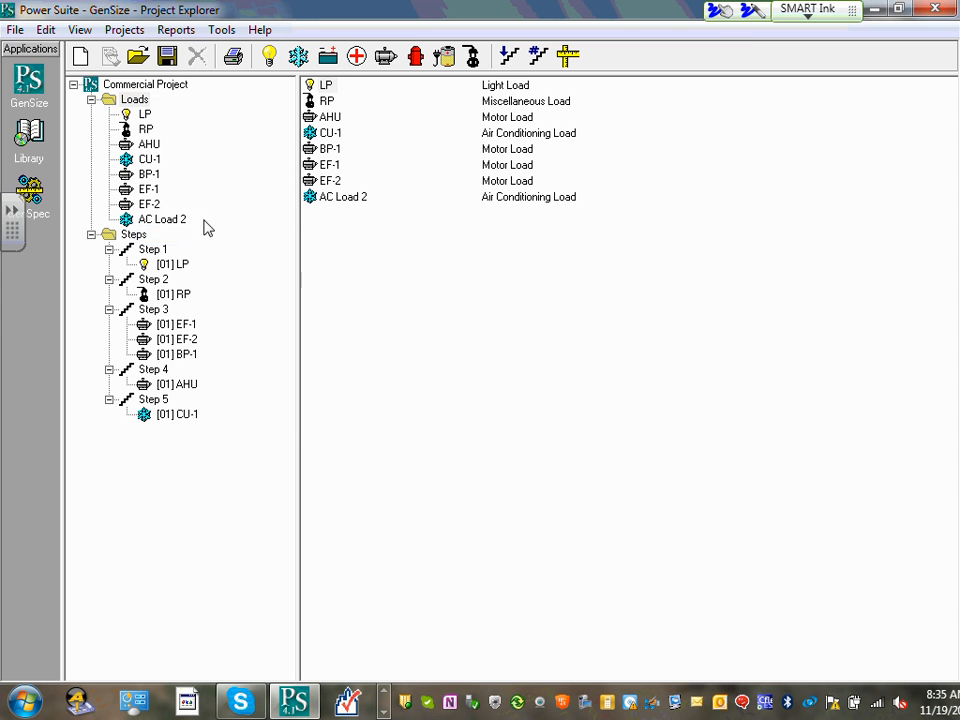
- Open the copied air conditioning load AC Load 2 for editing and rename it CU-2
{"action": "left_click", "coordinate": [160, 221]}
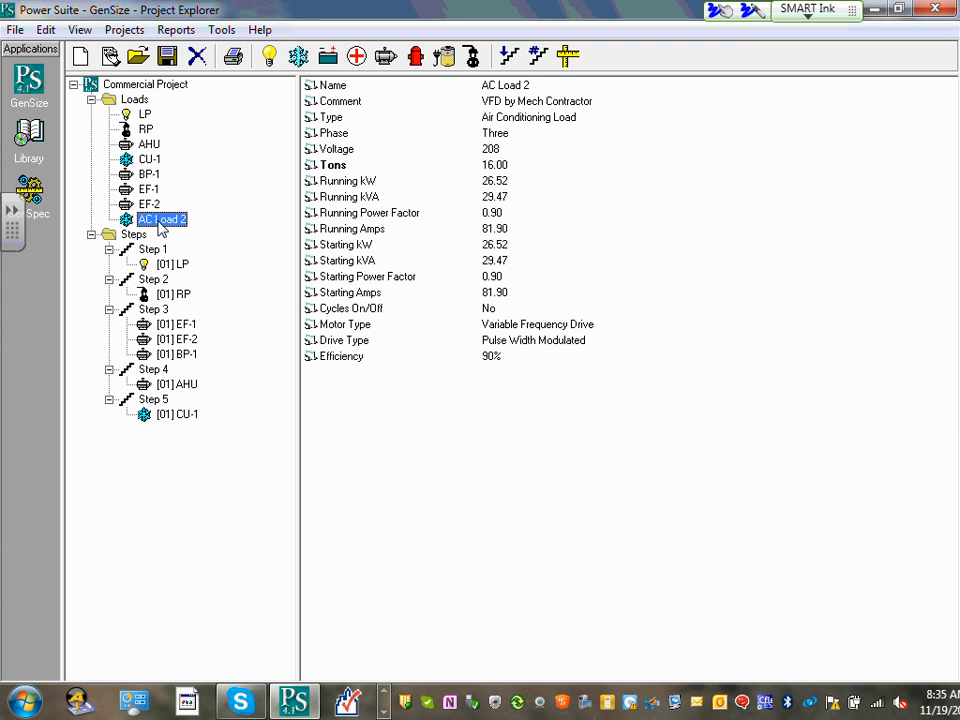
{"action": "double_click", "coordinate": [161, 221]}
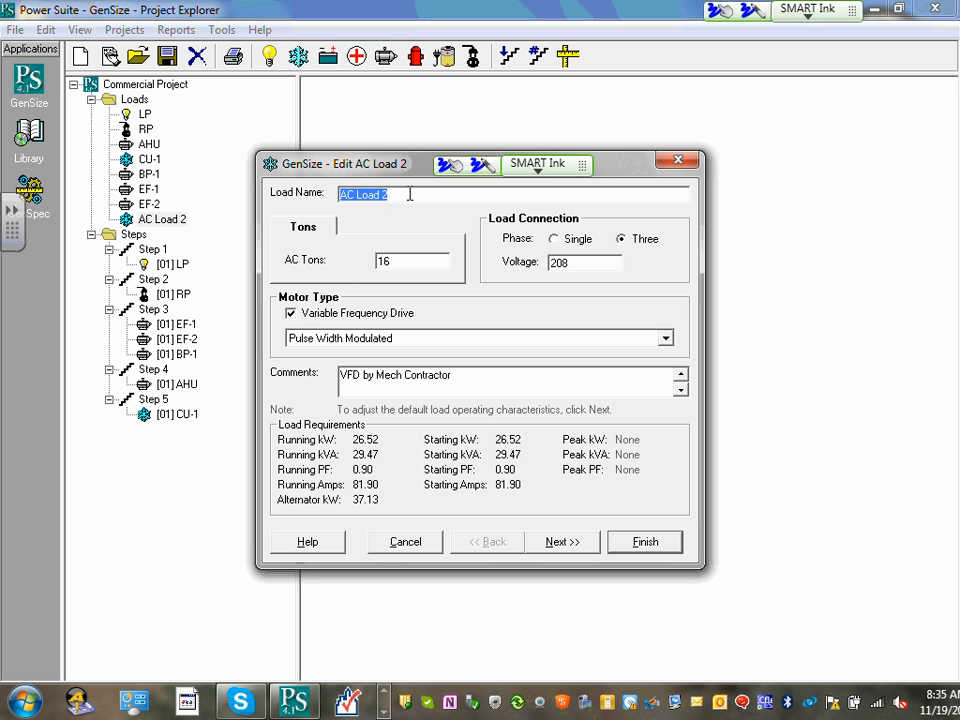
{"action": "type", "text": "CU-2"}
- Try AC capacities of 9, 8 and 8.5 tons for CU-2 to compare their load requirements
{"action": "double_click", "coordinate": [407, 260]}
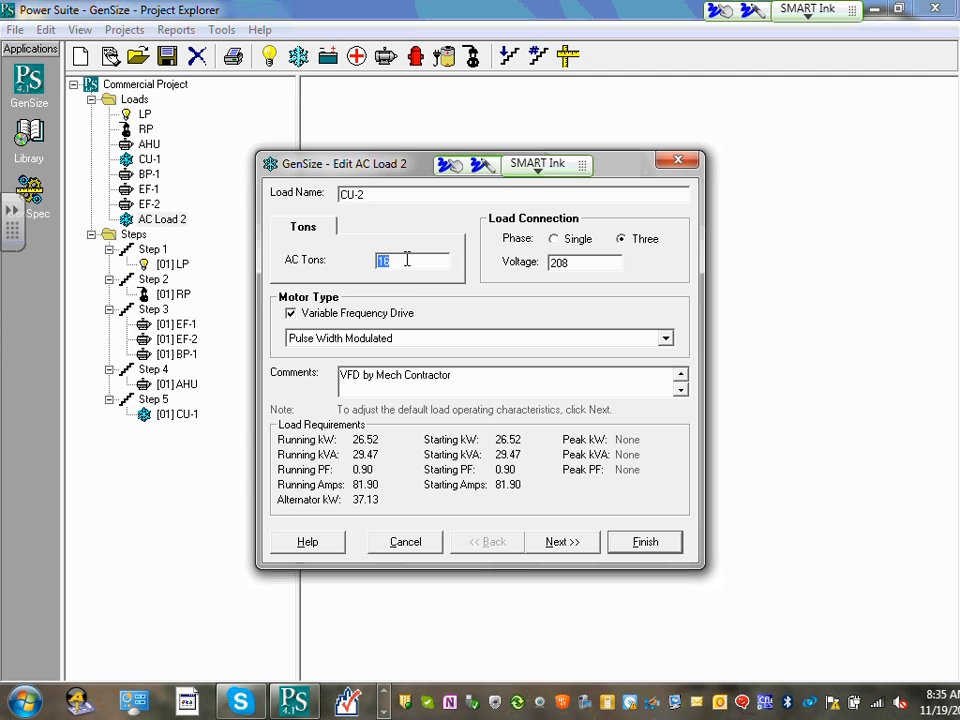
{"action": "type", "text": "9"}
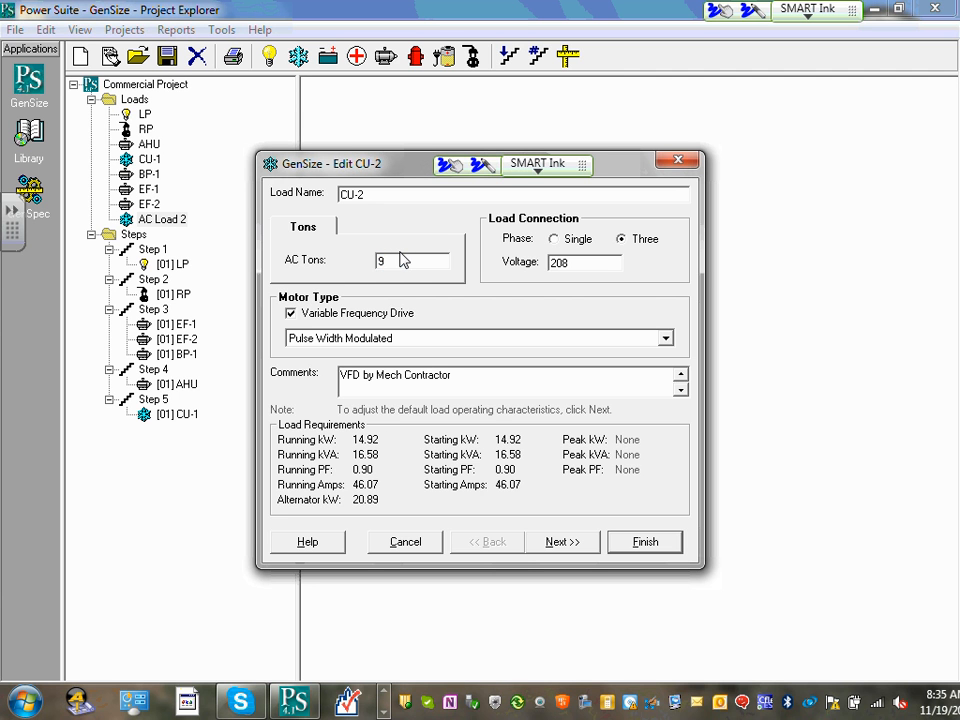
{"action": "key", "text": "BackSpace"}
{"action": "type", "text": "8"}
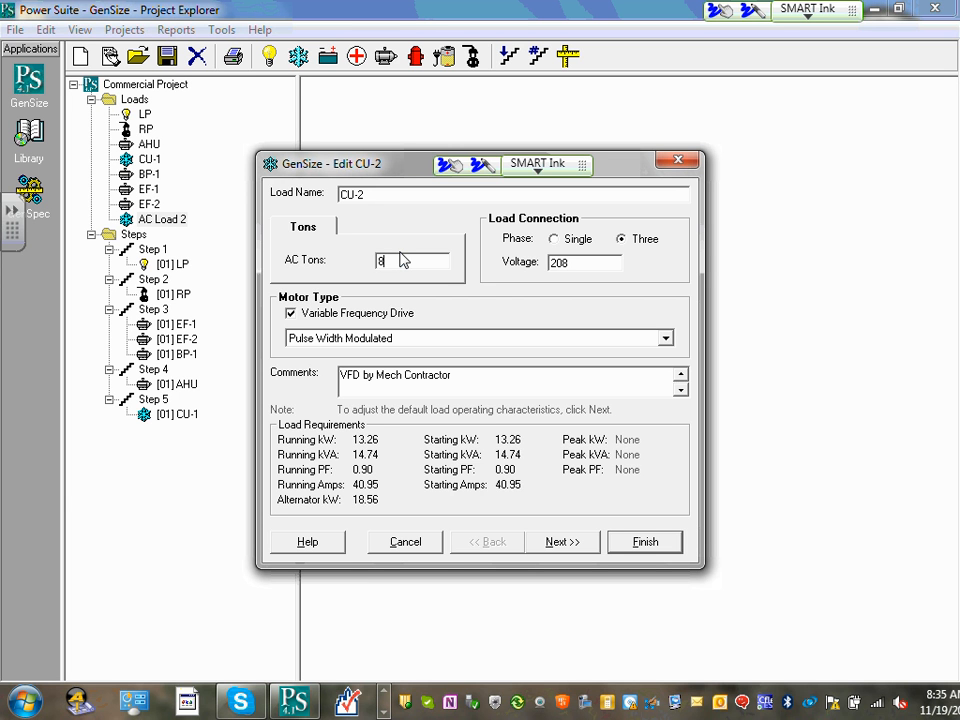
{"action": "key", "text": "BackSpace"}
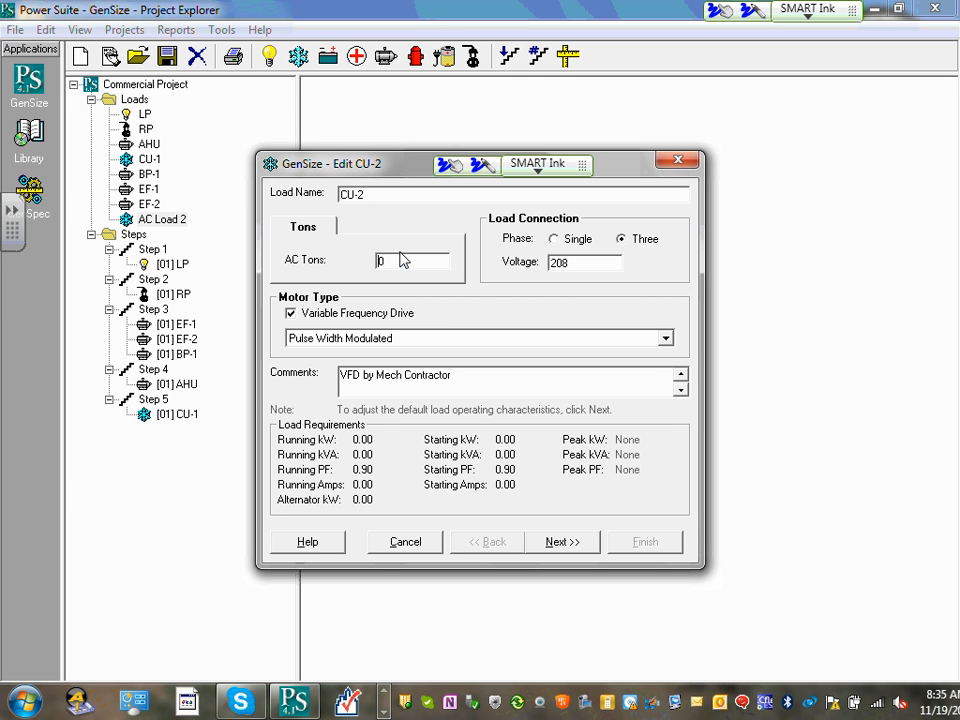
{"action": "type", "text": "9"}
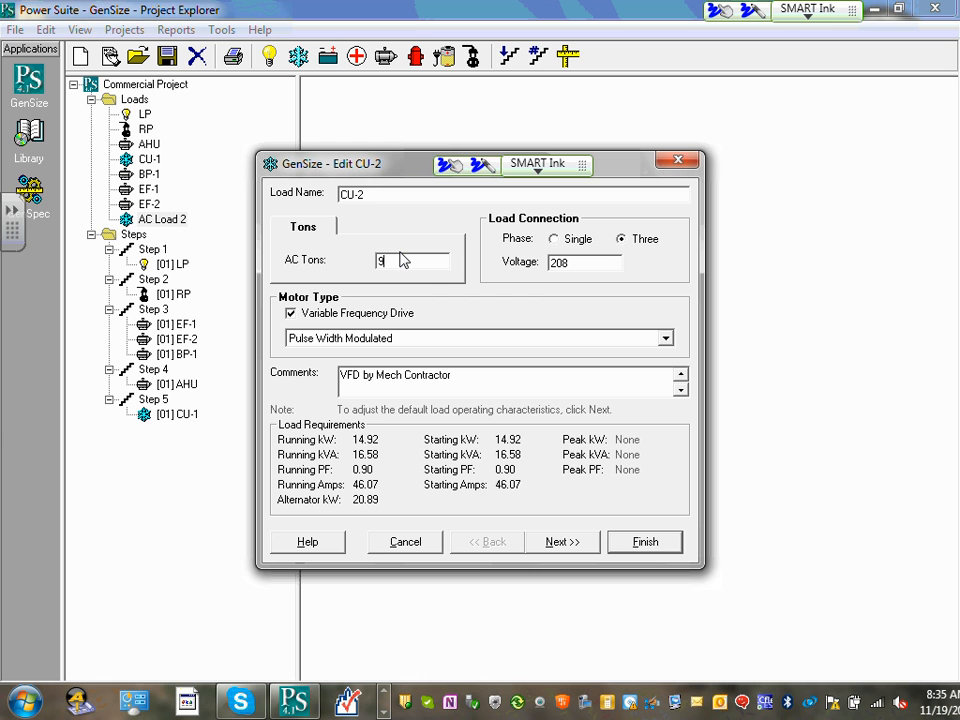
{"action": "key", "text": "BackSpace"}
{"action": "type", "text": "8"}
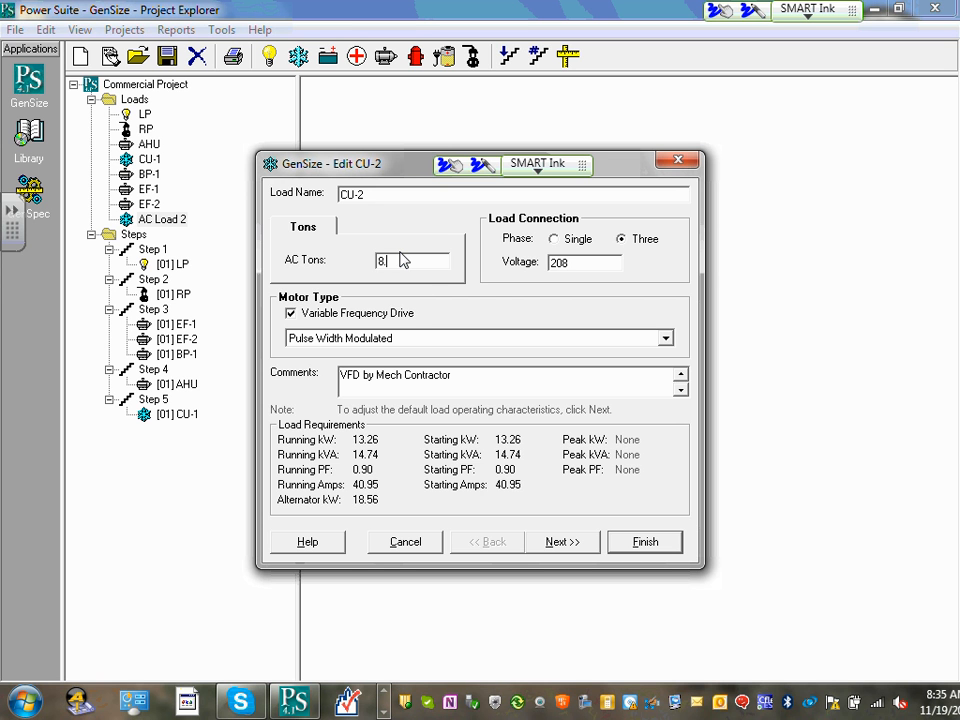
{"action": "type", "text": ".5"}
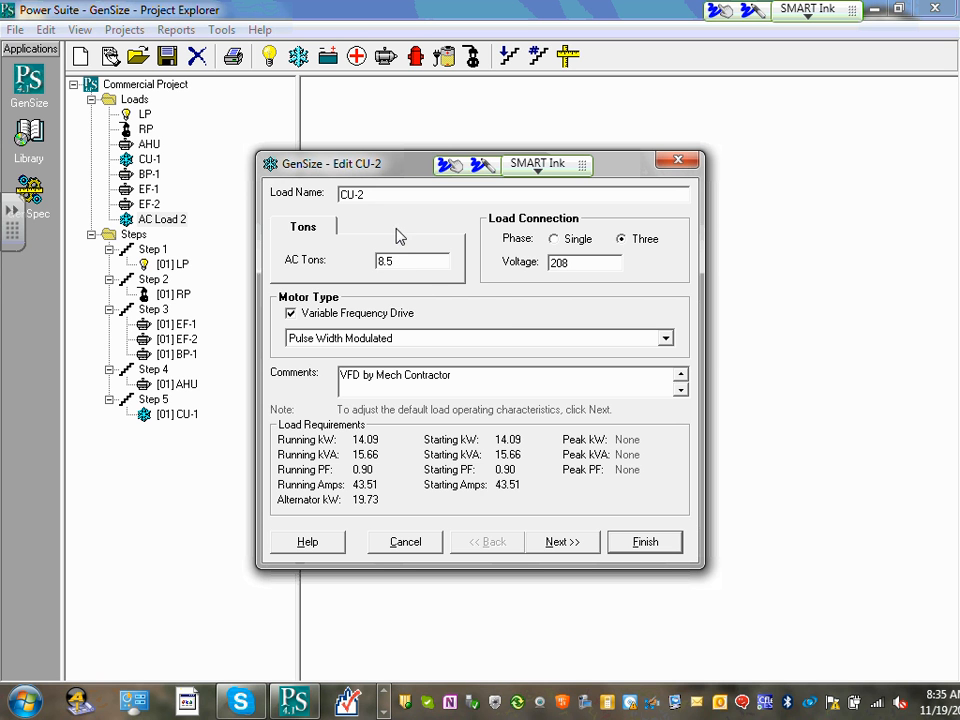
{"action": "key", "text": "BackSpace"}
{"action": "key", "text": "BackSpace"}
{"action": "key", "text": "BackSpace"}
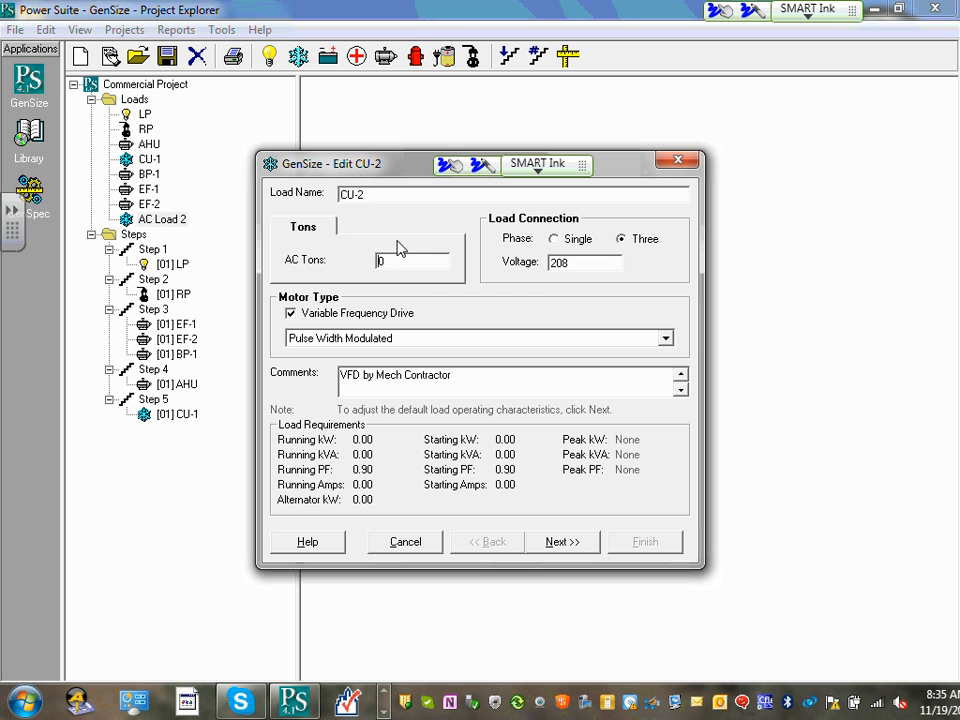
{"action": "type", "text": "9"}
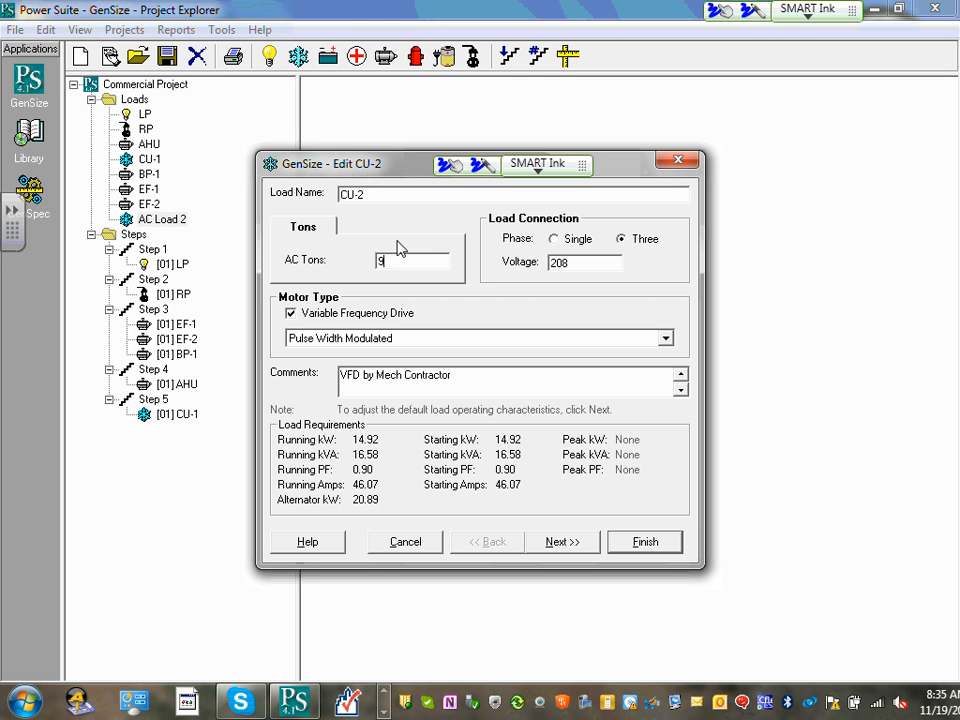
{"action": "key", "text": "BackSpace"}
- Set CU-2's AC capacity to 10 tons, extend its comment to "VFD by Mech Contractor, Future use" and save the load
{"action": "type", "text": "10"}
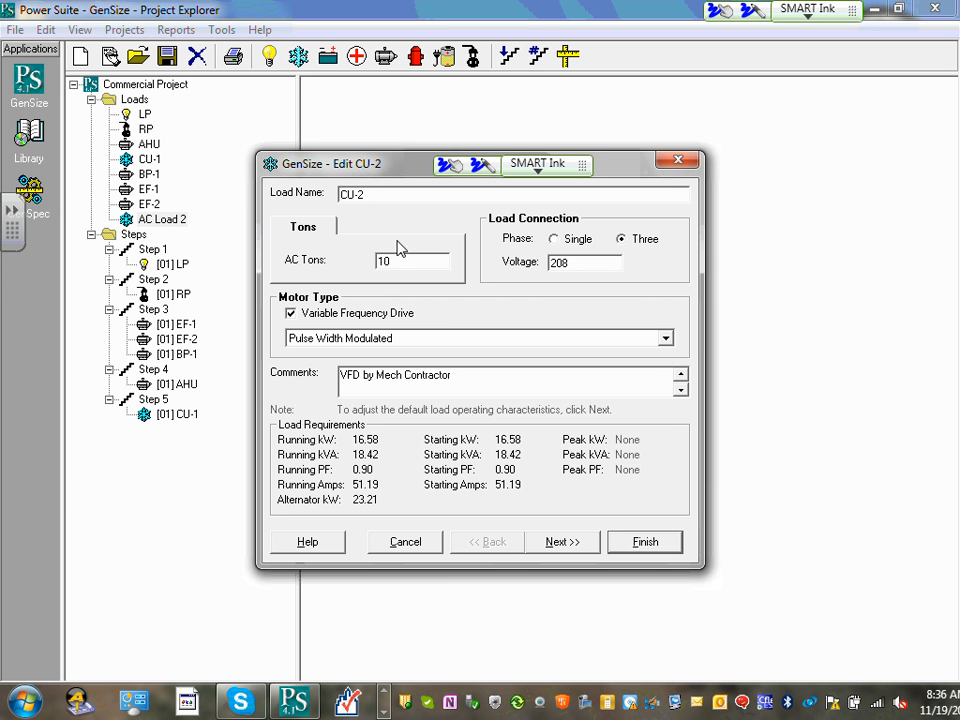
{"action": "left_click", "coordinate": [467, 379]}
{"action": "double_click", "coordinate": [466, 380]}
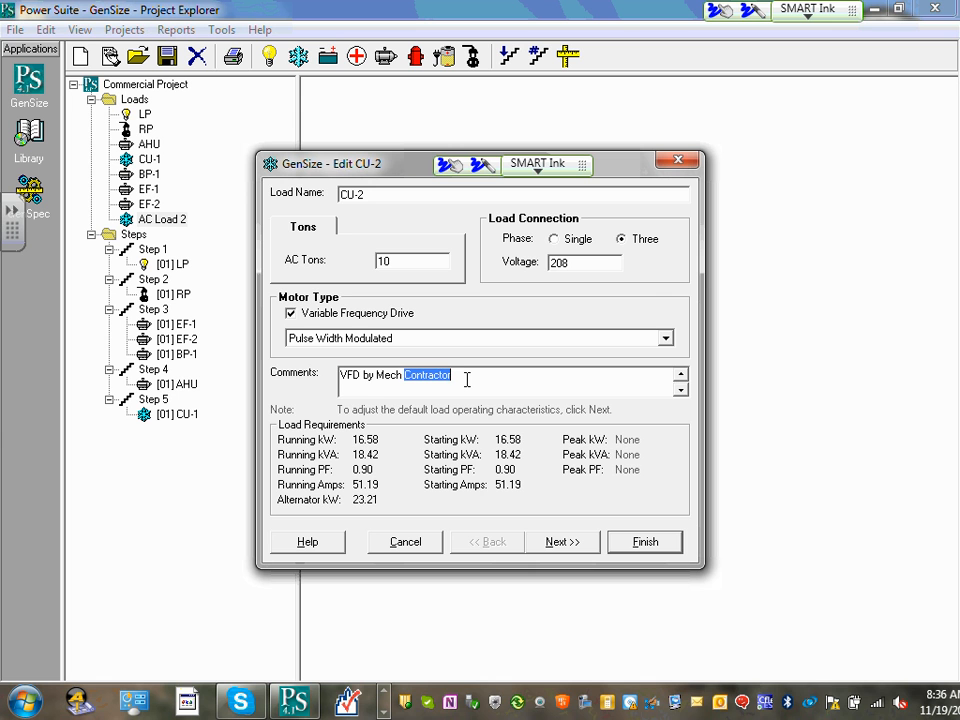
{"action": "left_click", "coordinate": [466, 380]}
{"action": "type", "text": ","}
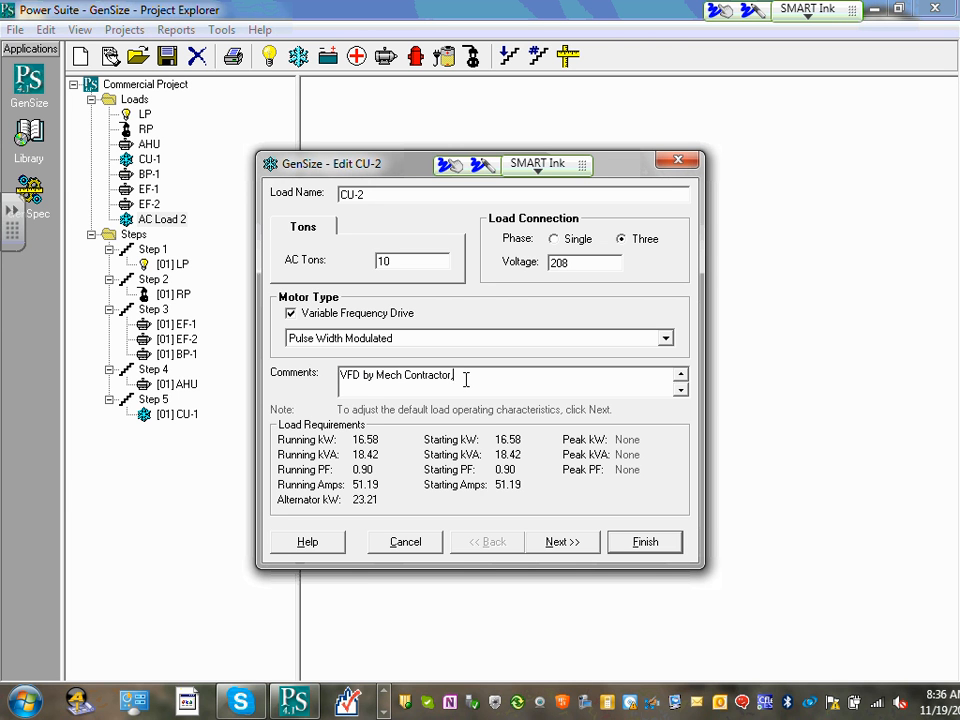
{"action": "type", "text": " Fcture use"}
{"action": "left_click", "coordinate": [590, 545]}
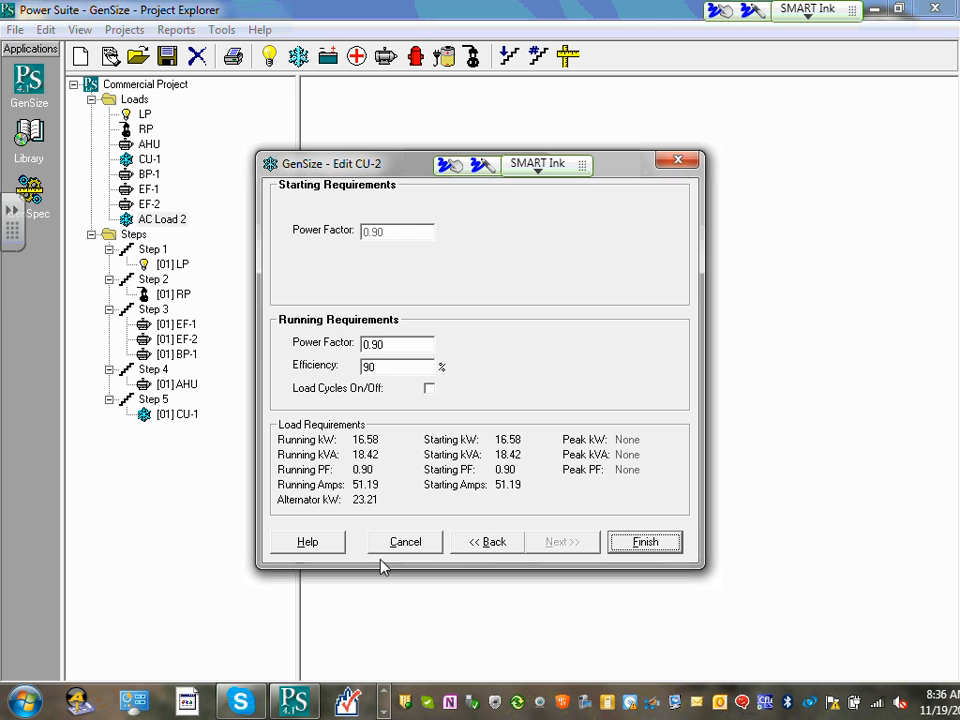
{"action": "left_click", "coordinate": [503, 544]}
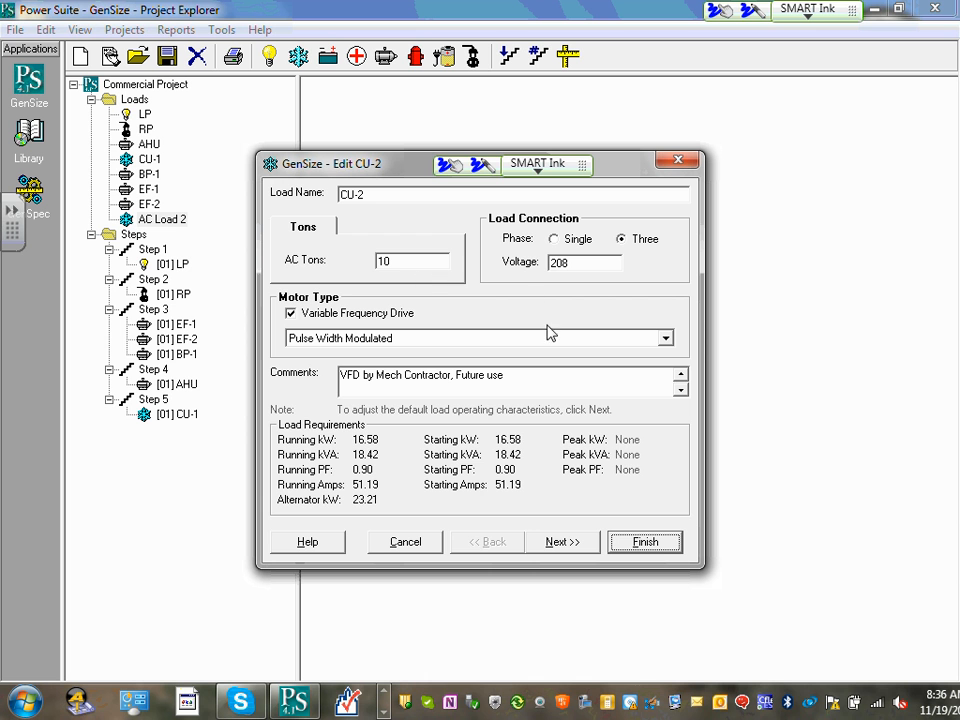
{"action": "left_click", "coordinate": [645, 543]}
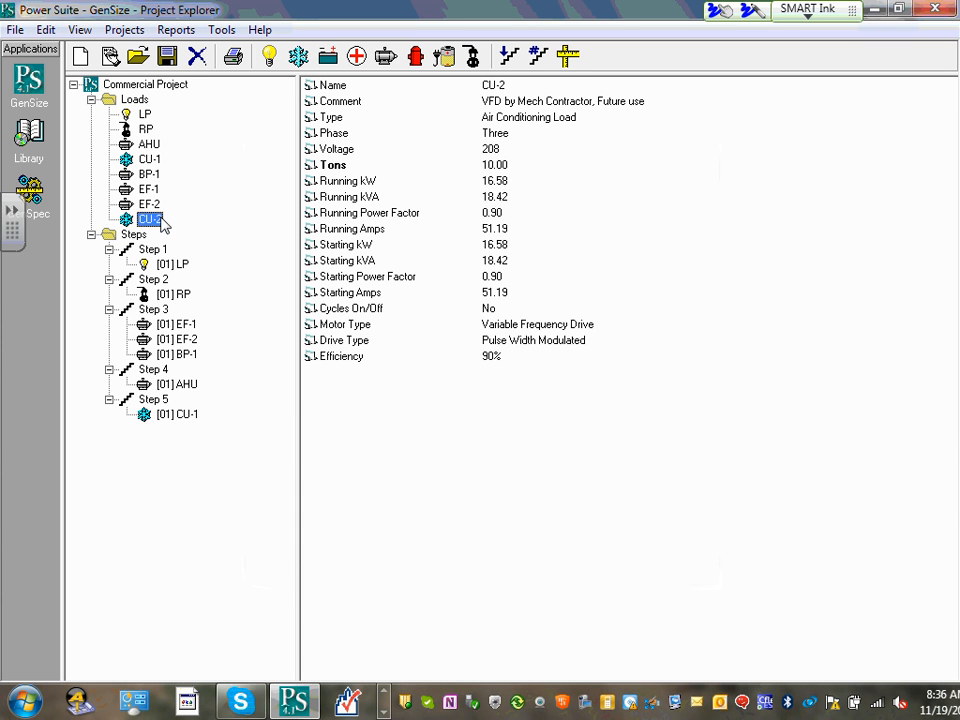
- Add Step 6 to the project and assign the CU-2 air conditioning load to it
{"action": "left_click", "coordinate": [508, 58]}
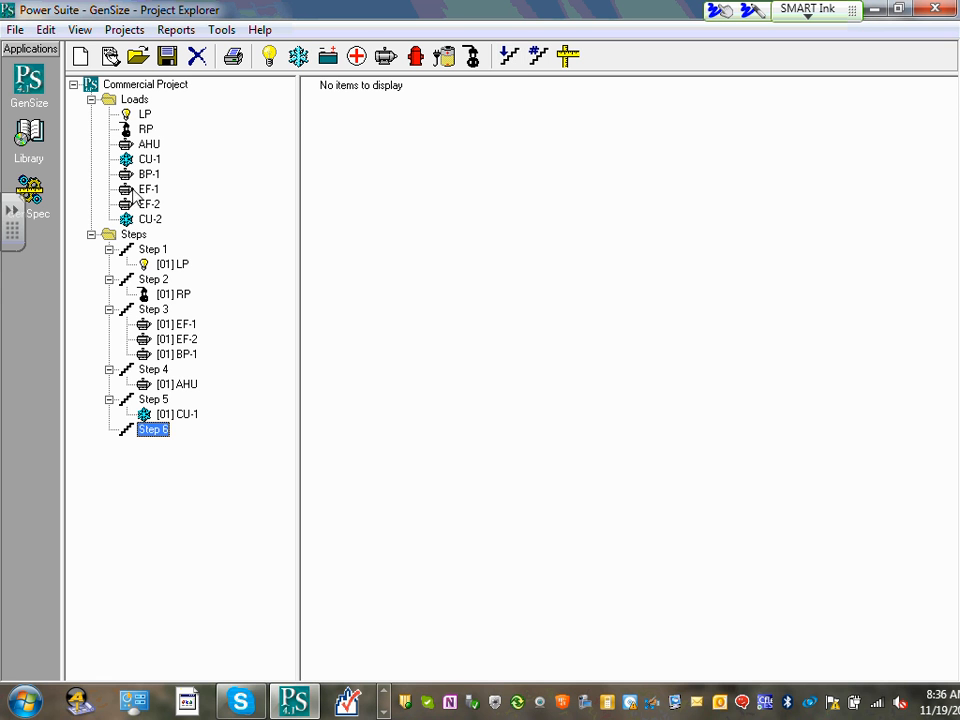
{"action": "left_click", "coordinate": [146, 221]}
{"action": "left_click_drag", "start_coordinate": [143, 228], "coordinate": [168, 432]}
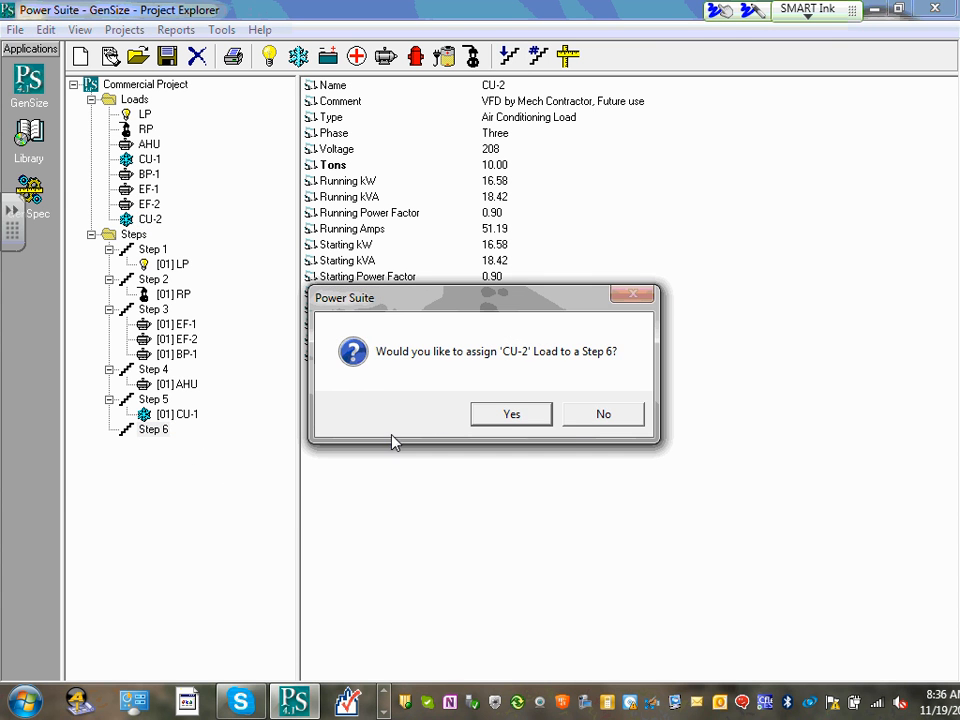
{"action": "left_click", "coordinate": [533, 418]}
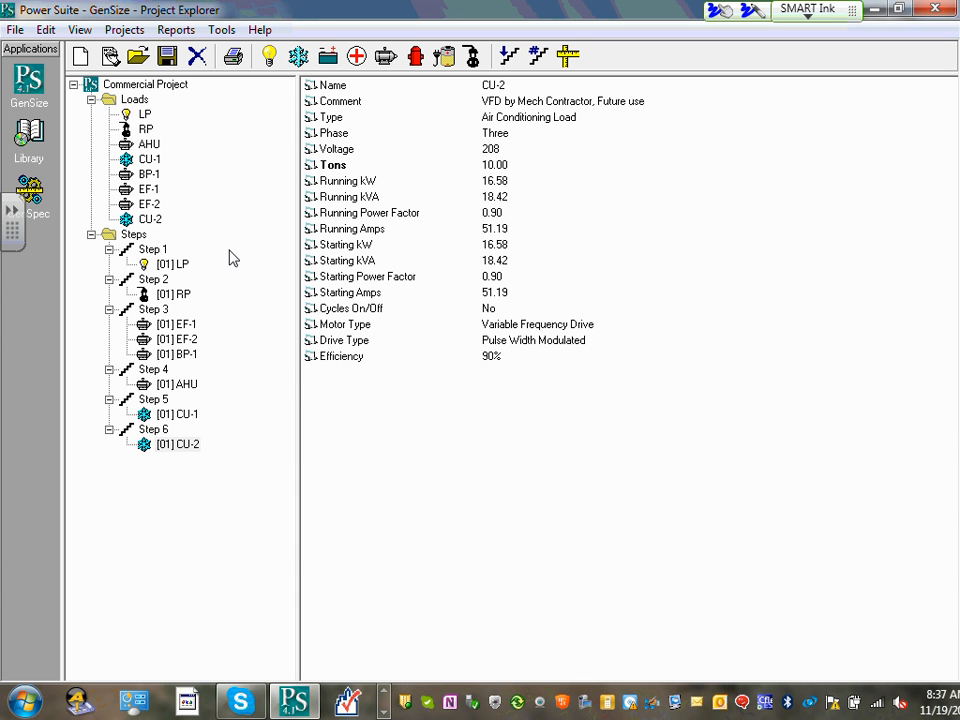
- Assign the EF-1 motor load to Step 3 a second time
{"action": "left_click_drag", "start_coordinate": [144, 186], "coordinate": [141, 310]}
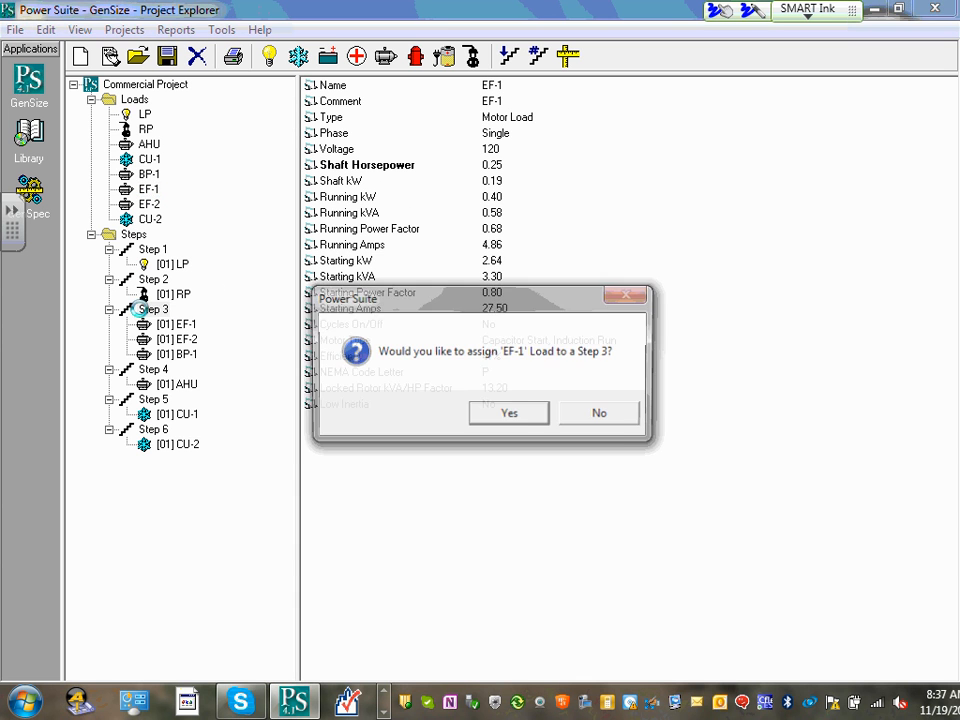
{"action": "left_click", "coordinate": [526, 420]}
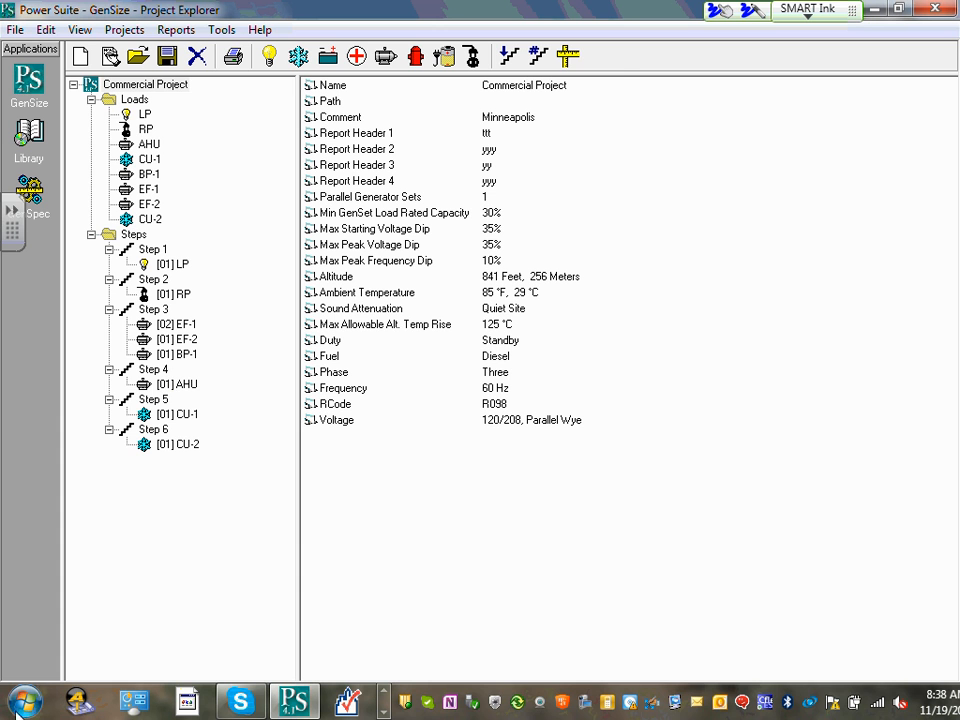
- Show the recommended generator set and mark its standby kW, voltage dip, maximum SkW and temperature rise figures in red ink
{"action": "left_click", "coordinate": [572, 58]}
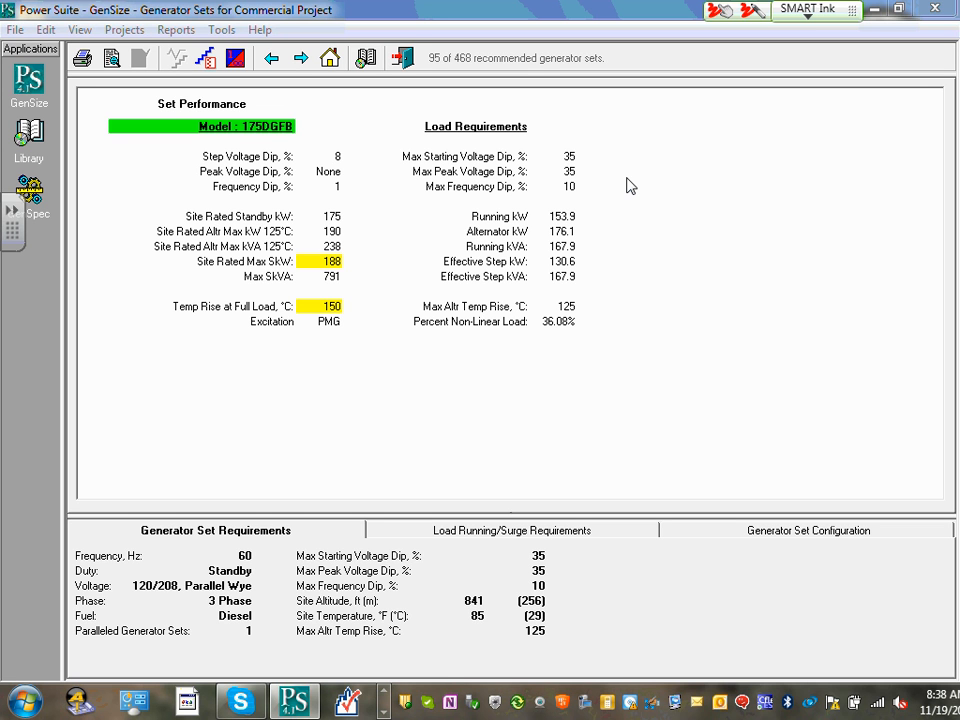
{"action": "mouse_move", "coordinate": [355, 212]}
{"action": "left_mouse_down"}
{"action": "mouse_move", "coordinate": [315, 217]}
{"action": "mouse_move", "coordinate": [350, 207]}
{"action": "mouse_move", "coordinate": [410, 245]}
{"action": "left_mouse_up"}
{"action": "mouse_move", "coordinate": [436, 205]}
{"action": "left_mouse_down"}
{"action": "mouse_move", "coordinate": [424, 240]}
{"action": "mouse_move", "coordinate": [441, 243]}
{"action": "mouse_move", "coordinate": [474, 206]}
{"action": "left_mouse_up"}
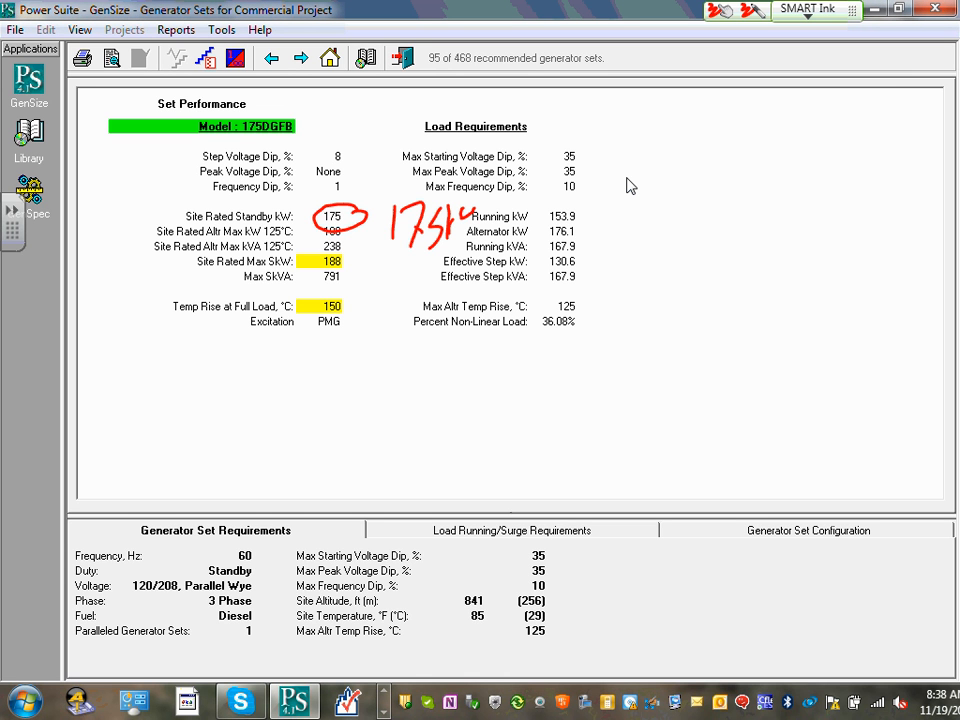
{"action": "left_click_drag", "start_coordinate": [351, 159], "coordinate": [372, 133]}
{"action": "left_click_drag", "start_coordinate": [587, 156], "coordinate": [604, 145]}
{"action": "left_click_drag", "start_coordinate": [361, 304], "coordinate": [365, 292]}
{"action": "left_click_drag", "start_coordinate": [361, 262], "coordinate": [364, 257]}
{"action": "mouse_move", "coordinate": [358, 252]}
{"action": "left_mouse_down"}
{"action": "mouse_move", "coordinate": [310, 268]}
{"action": "mouse_move", "coordinate": [362, 256]}
{"action": "left_mouse_up"}
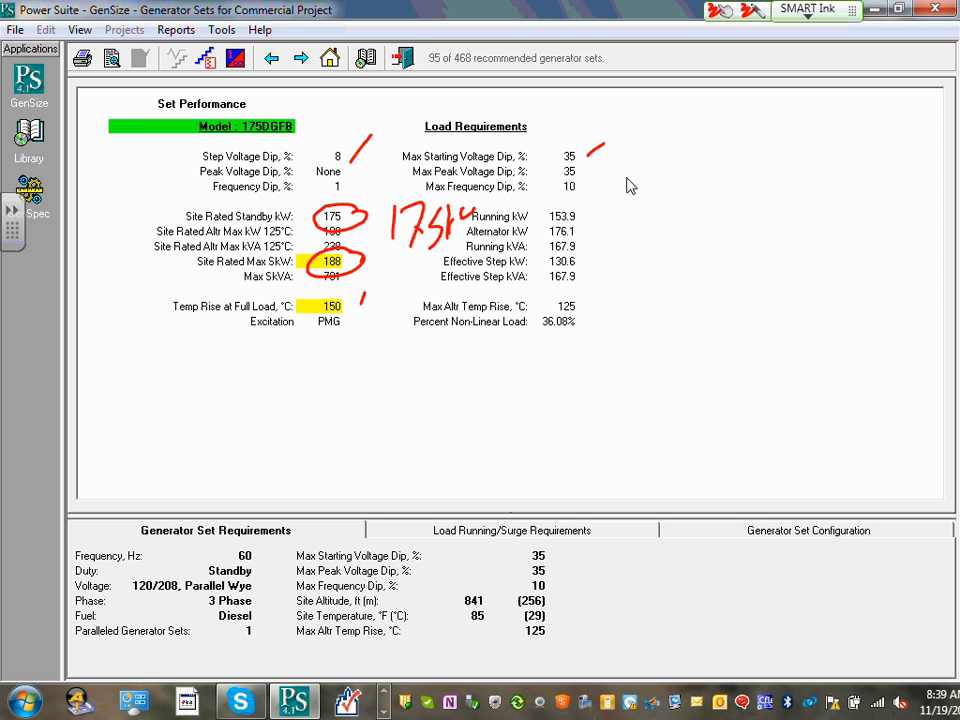
- Circle the electrical and fuel requirements, the paralleled set count and the dip and site limits in red ink
{"action": "mouse_move", "coordinate": [200, 552]}
{"action": "left_mouse_down"}
{"action": "mouse_move", "coordinate": [140, 580]}
{"action": "mouse_move", "coordinate": [275, 640]}
{"action": "mouse_move", "coordinate": [280, 535]}
{"action": "left_mouse_up"}
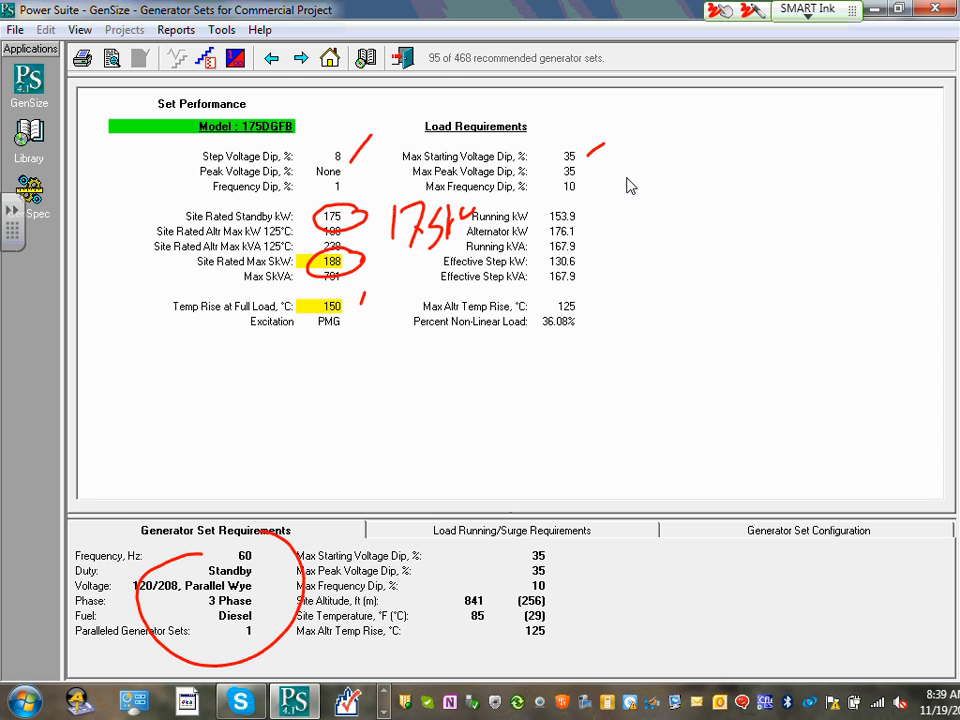
{"action": "mouse_move", "coordinate": [264, 612]}
{"action": "left_mouse_down"}
{"action": "mouse_move", "coordinate": [252, 630]}
{"action": "mouse_move", "coordinate": [272, 614]}
{"action": "left_mouse_up"}
{"action": "mouse_move", "coordinate": [526, 514]}
{"action": "left_mouse_down"}
{"action": "mouse_move", "coordinate": [518, 670]}
{"action": "mouse_move", "coordinate": [556, 535]}
{"action": "left_mouse_up"}
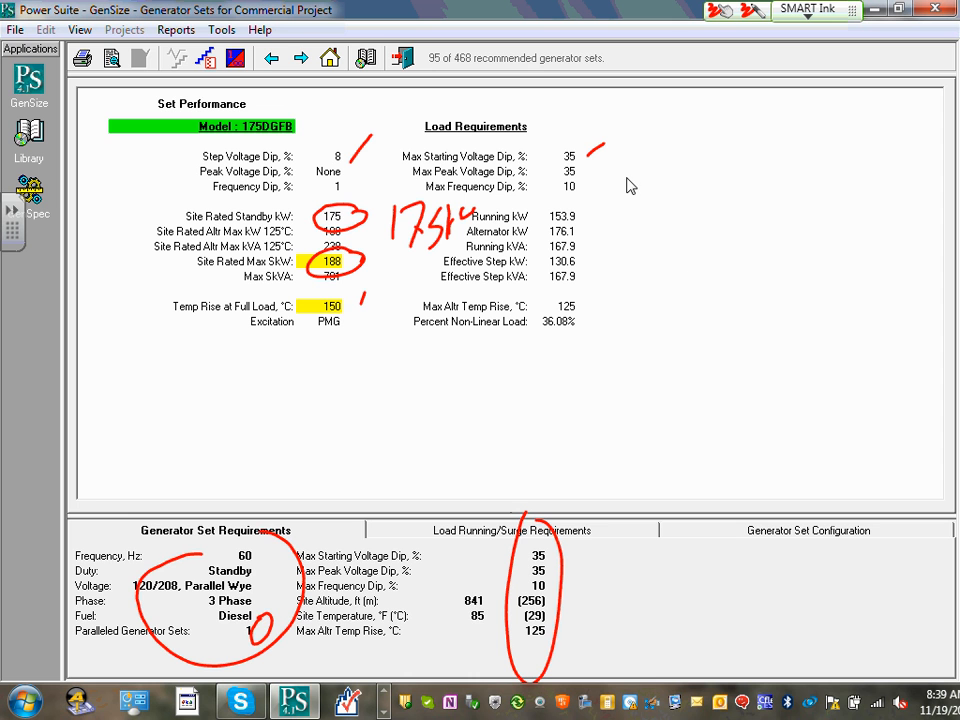
- Show the load running and surge requirements and erase the ink circles drawn over them
{"action": "left_click", "coordinate": [478, 538]}
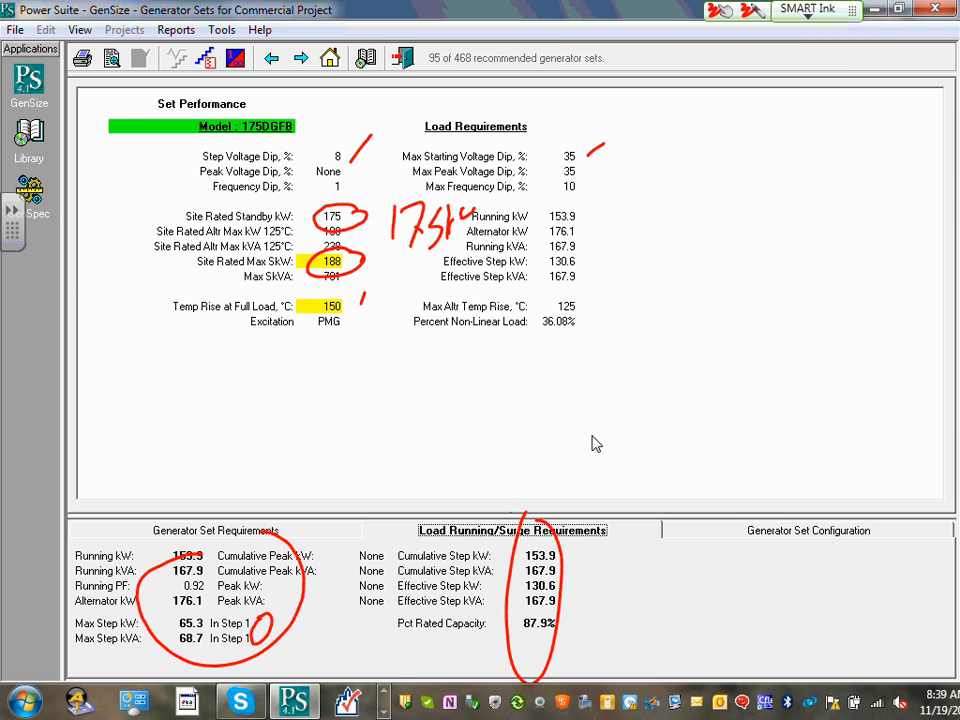
{"action": "mouse_move", "coordinate": [138, 596]}
{"action": "left_mouse_down"}
{"action": "mouse_move", "coordinate": [135, 624]}
{"action": "mouse_move", "coordinate": [287, 547]}
{"action": "mouse_move", "coordinate": [181, 624]}
{"action": "mouse_move", "coordinate": [129, 690]}
{"action": "mouse_move", "coordinate": [364, 531]}
{"action": "mouse_move", "coordinate": [313, 669]}
{"action": "mouse_move", "coordinate": [555, 583]}
{"action": "mouse_move", "coordinate": [508, 598]}
{"action": "left_mouse_up"}
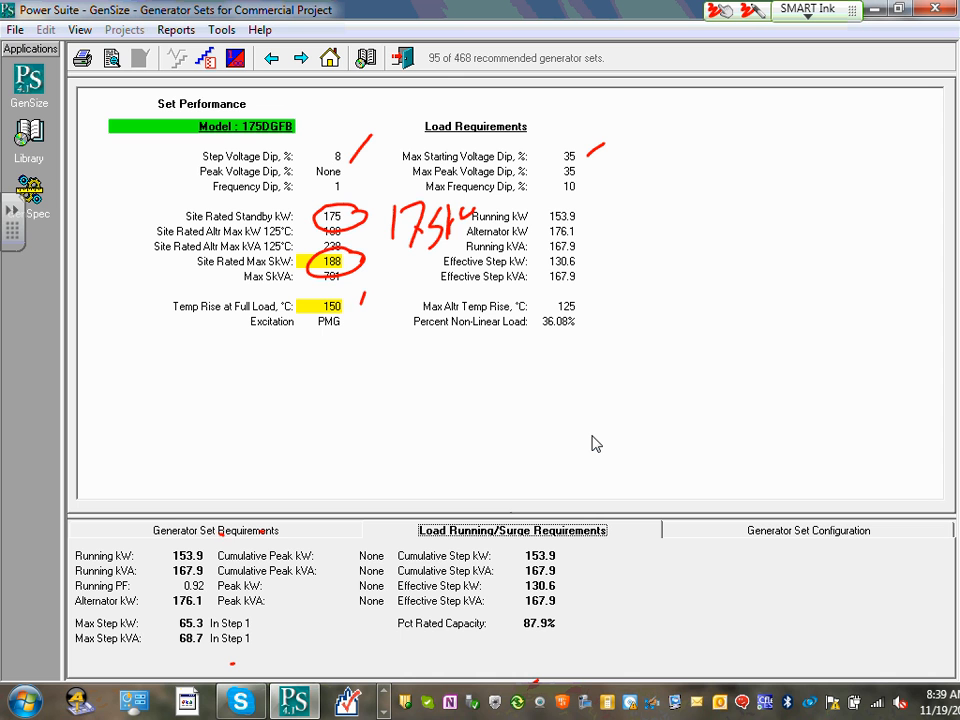
- Circle the running kW, running power factor and maximum step kW figures in red ink
{"action": "mouse_move", "coordinate": [240, 543]}
{"action": "left_mouse_down"}
{"action": "mouse_move", "coordinate": [180, 575]}
{"action": "mouse_move", "coordinate": [212, 568]}
{"action": "left_mouse_up"}
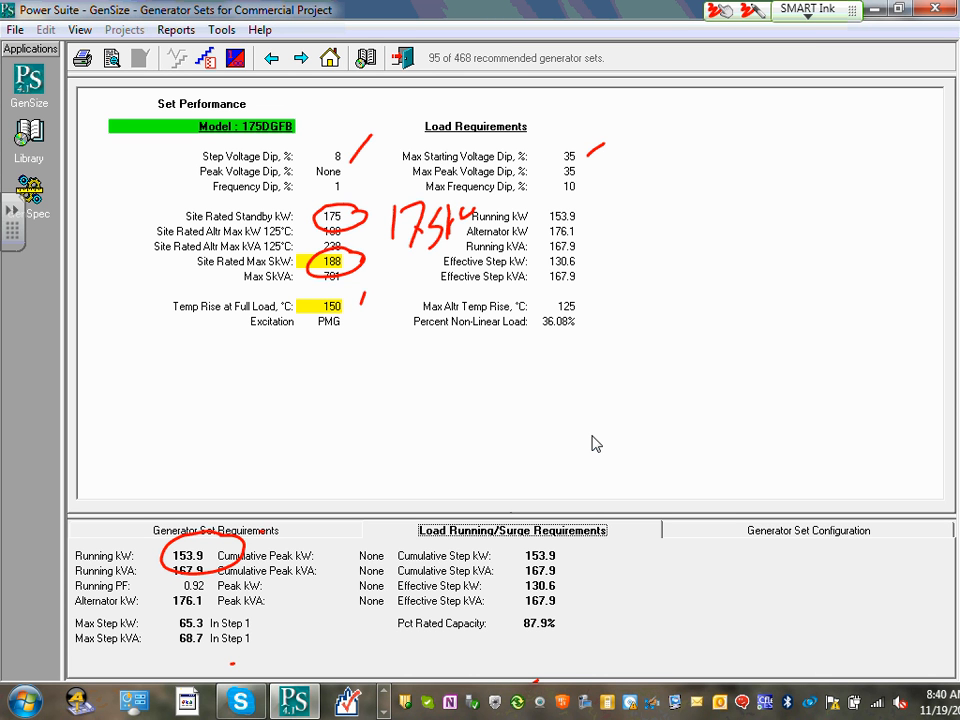
{"action": "mouse_move", "coordinate": [227, 574]}
{"action": "left_mouse_down"}
{"action": "mouse_move", "coordinate": [208, 597]}
{"action": "mouse_move", "coordinate": [212, 564]}
{"action": "left_mouse_up"}
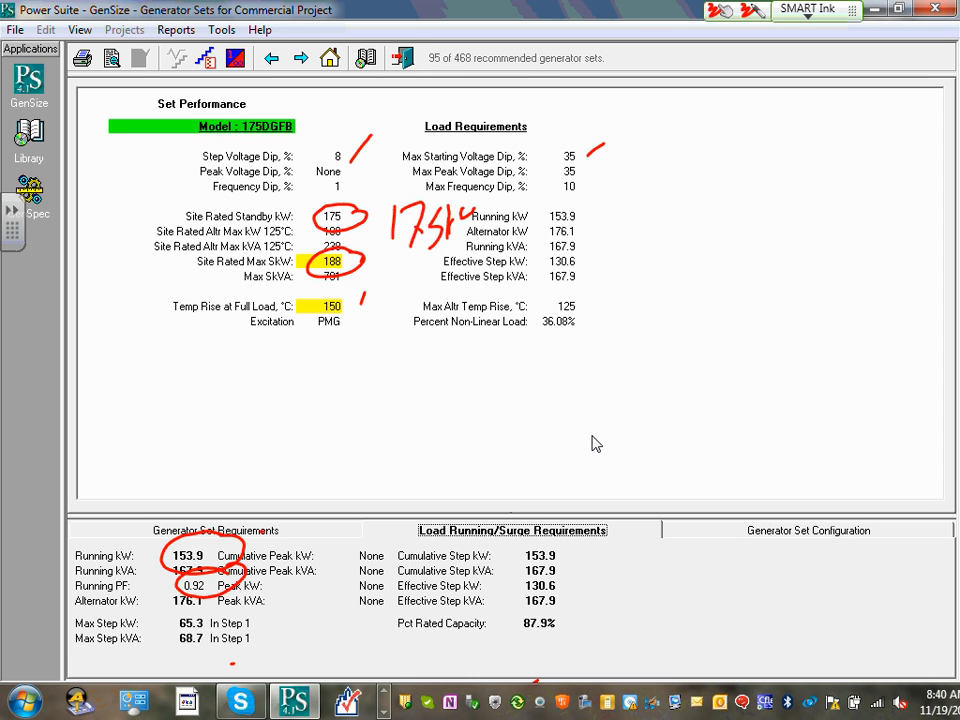
{"action": "mouse_move", "coordinate": [190, 601]}
{"action": "left_mouse_down"}
{"action": "mouse_move", "coordinate": [178, 604]}
{"action": "mouse_move", "coordinate": [228, 603]}
{"action": "left_mouse_up"}
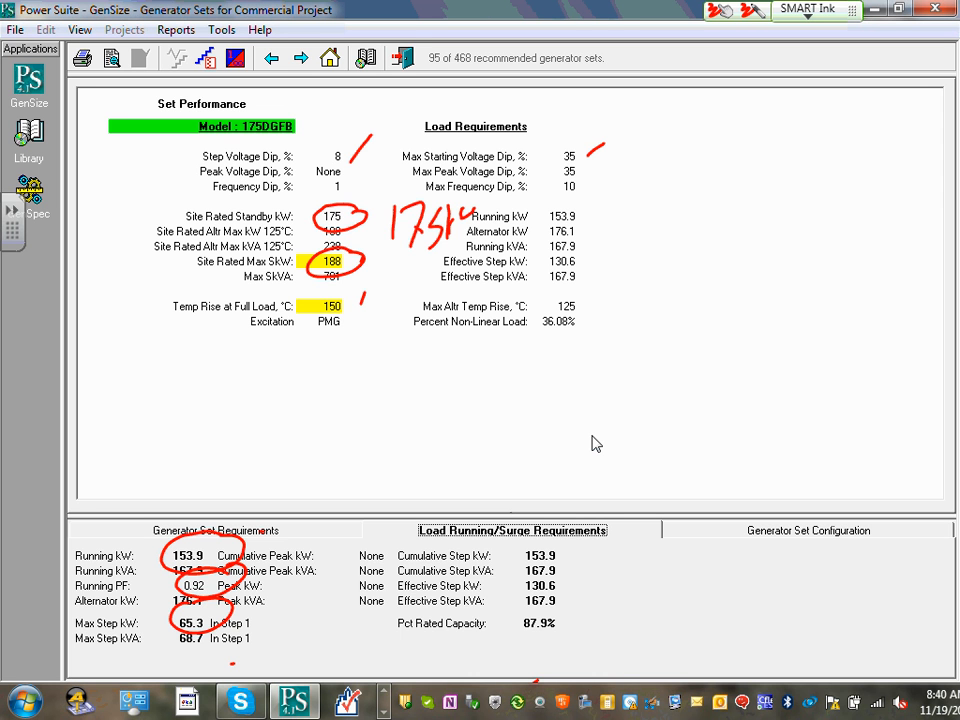
- Show the generator set configuration, erase the ink over it and circle the alternator and engine details in red
{"action": "left_click", "coordinate": [828, 533]}
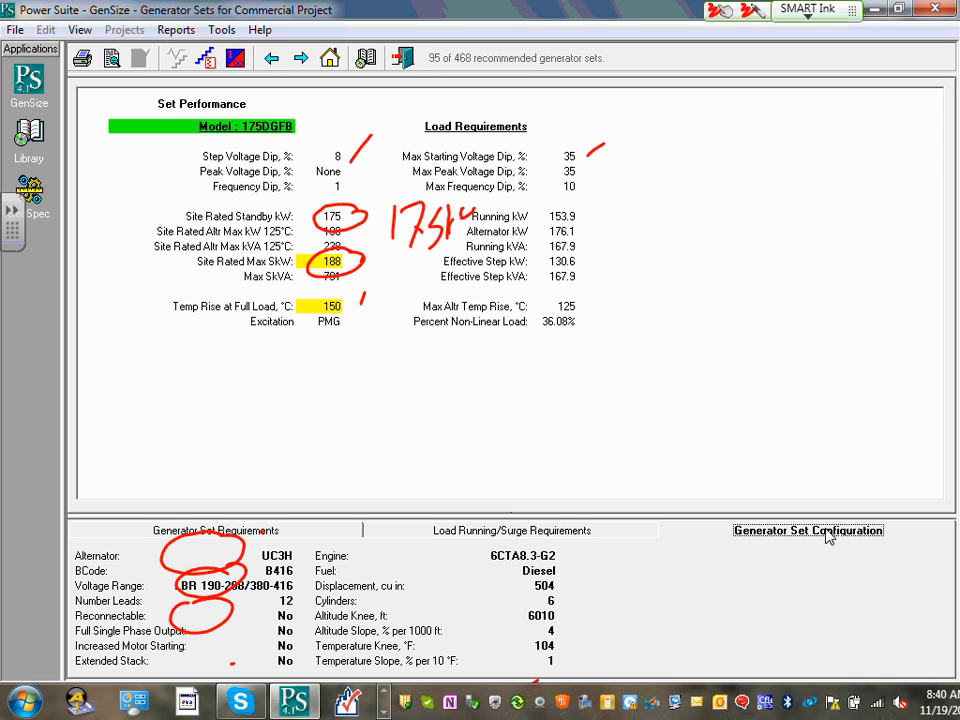
{"action": "mouse_move", "coordinate": [229, 513]}
{"action": "left_mouse_down"}
{"action": "mouse_move", "coordinate": [204, 660]}
{"action": "mouse_move", "coordinate": [195, 630]}
{"action": "left_mouse_up"}
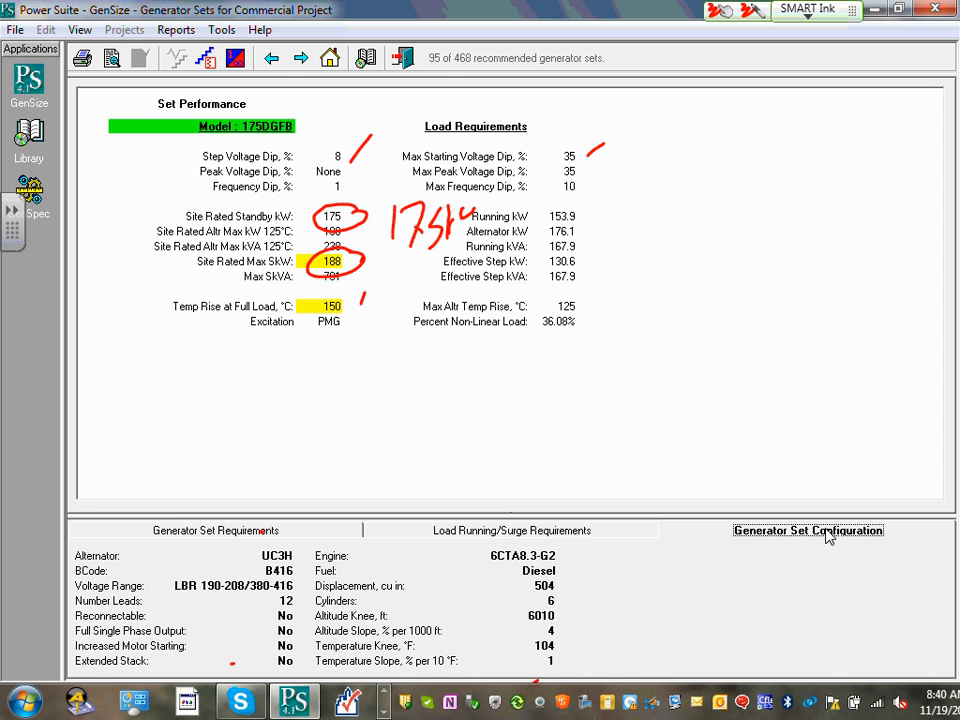
{"action": "mouse_move", "coordinate": [305, 540]}
{"action": "left_mouse_down"}
{"action": "mouse_move", "coordinate": [250, 562]}
{"action": "mouse_move", "coordinate": [312, 545]}
{"action": "left_mouse_up"}
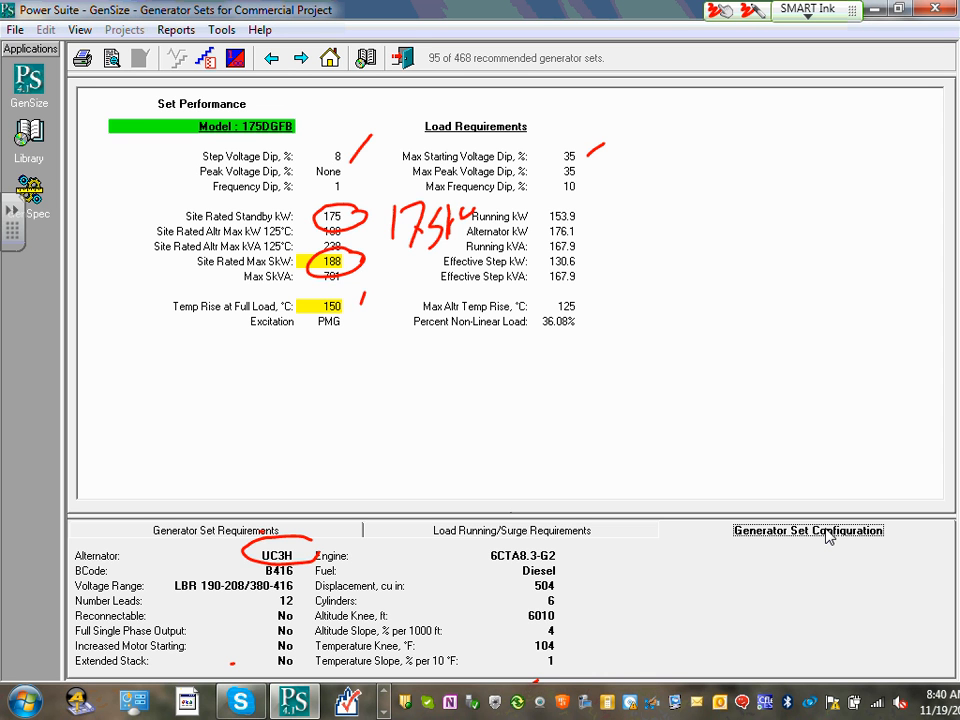
{"action": "mouse_move", "coordinate": [560, 548]}
{"action": "left_mouse_down"}
{"action": "mouse_move", "coordinate": [525, 680]}
{"action": "mouse_move", "coordinate": [550, 545]}
{"action": "left_mouse_up"}
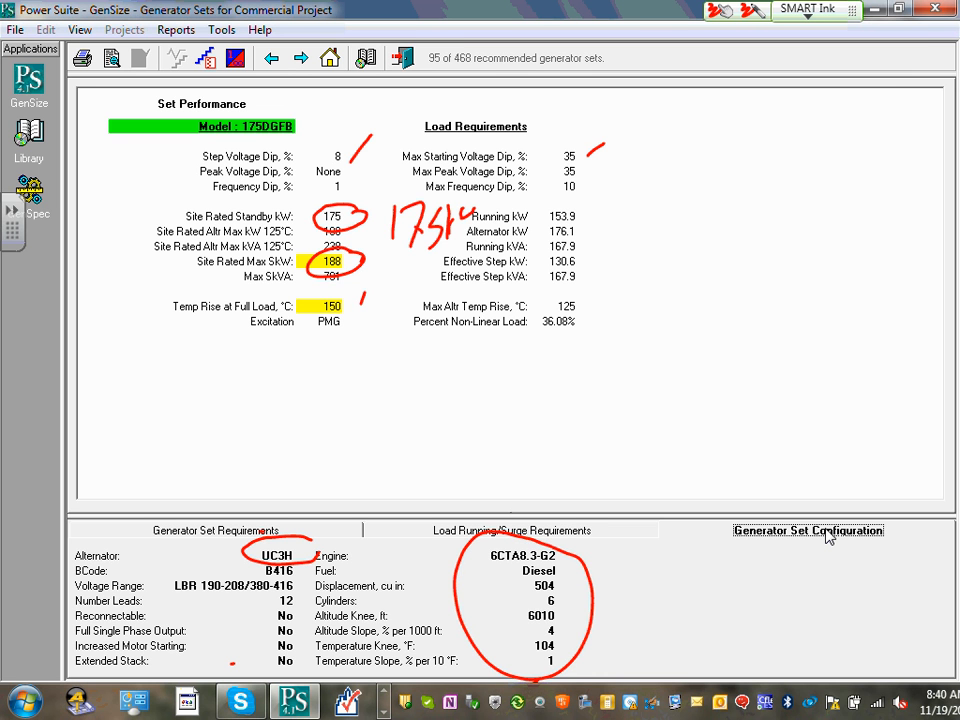
{"action": "mouse_move", "coordinate": [355, 530]}
{"action": "left_mouse_down"}
{"action": "mouse_move", "coordinate": [307, 550]}
{"action": "mouse_move", "coordinate": [350, 531]}
{"action": "left_mouse_up"}
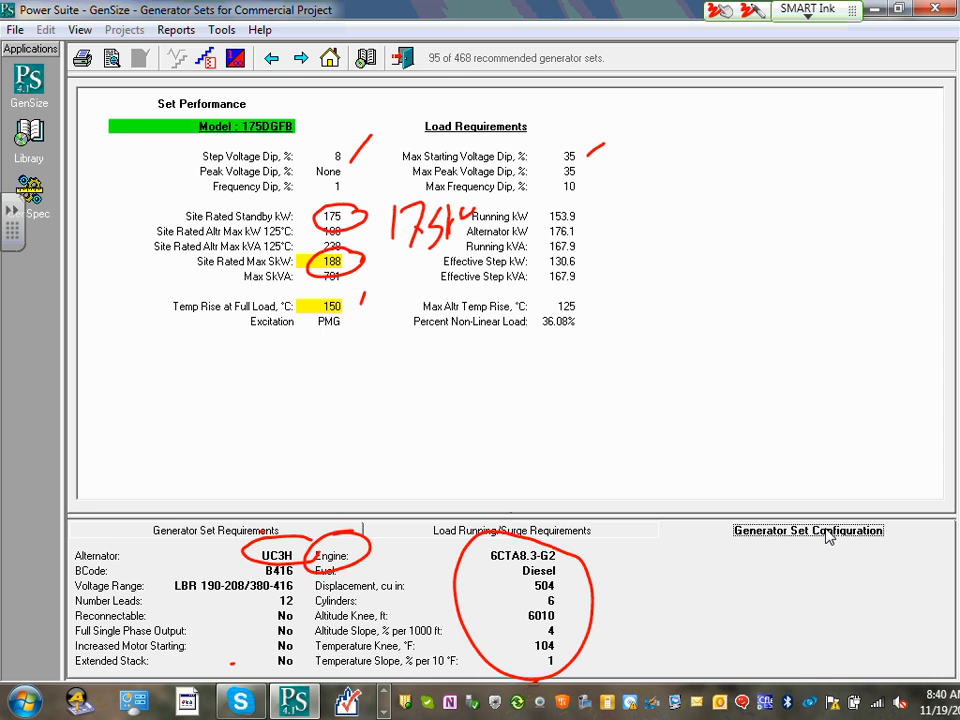
{"action": "mouse_move", "coordinate": [110, 537]}
{"action": "left_mouse_down"}
{"action": "mouse_move", "coordinate": [78, 562]}
{"action": "mouse_move", "coordinate": [148, 534]}
{"action": "left_mouse_up"}
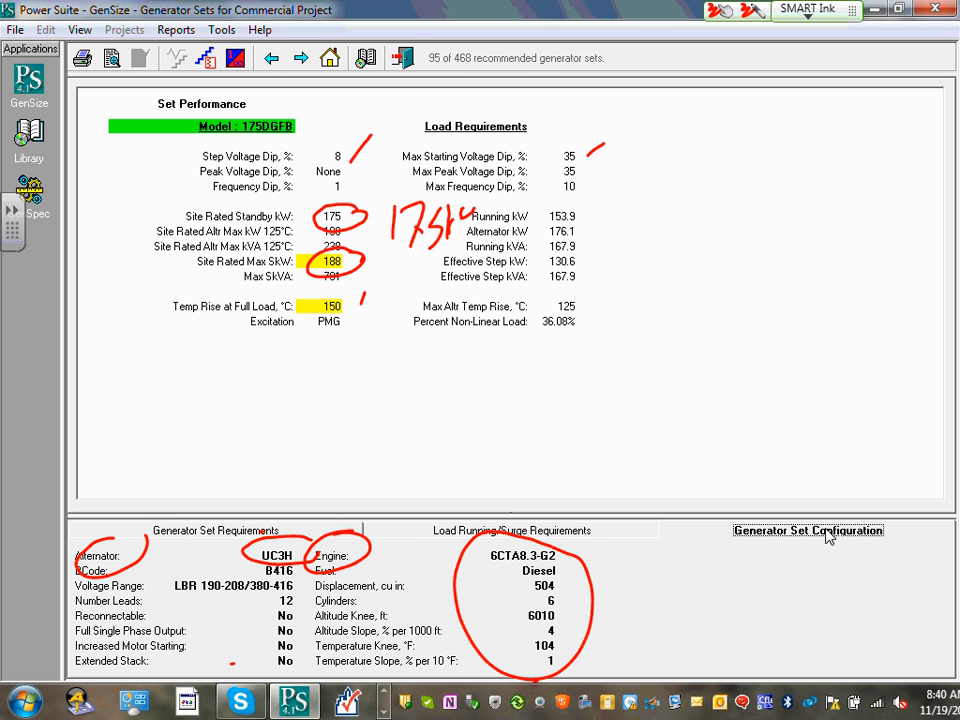
- Sketch a three-section generator set outline in red ink, labelling the middle section Engine and an end section Alt
{"action": "mouse_move", "coordinate": [839, 295]}
{"action": "left_mouse_down"}
{"action": "mouse_move", "coordinate": [583, 306]}
{"action": "mouse_move", "coordinate": [816, 433]}
{"action": "mouse_move", "coordinate": [860, 345]}
{"action": "left_mouse_up"}
{"action": "left_click_drag", "start_coordinate": [758, 281], "coordinate": [756, 440]}
{"action": "left_click_drag", "start_coordinate": [651, 278], "coordinate": [652, 441]}
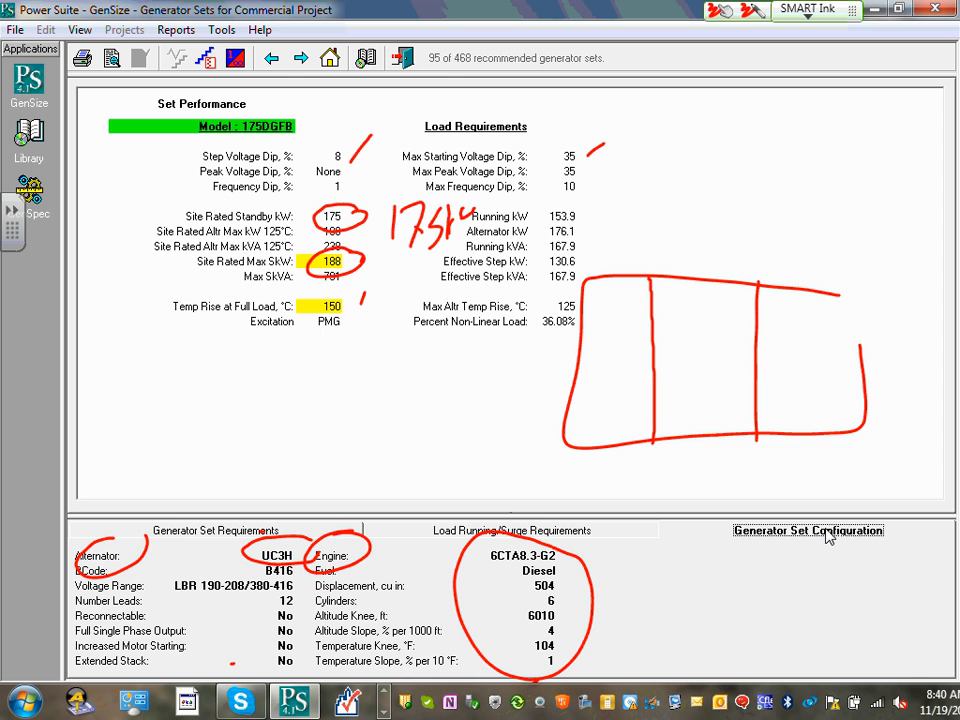
{"action": "mouse_move", "coordinate": [677, 333]}
{"action": "left_mouse_down"}
{"action": "mouse_move", "coordinate": [680, 364]}
{"action": "mouse_move", "coordinate": [708, 368]}
{"action": "mouse_move", "coordinate": [743, 314]}
{"action": "left_mouse_up"}
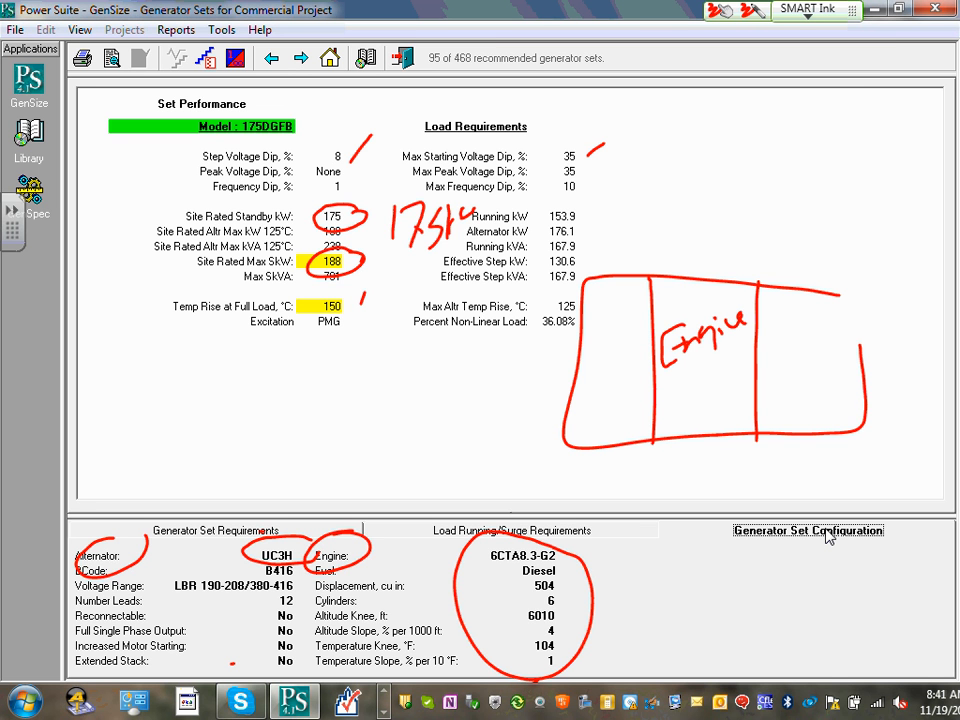
{"action": "mouse_move", "coordinate": [768, 390]}
{"action": "left_mouse_down"}
{"action": "mouse_move", "coordinate": [777, 350]}
{"action": "mouse_move", "coordinate": [780, 388]}
{"action": "mouse_move", "coordinate": [795, 380]}
{"action": "left_mouse_up"}
{"action": "left_click_drag", "start_coordinate": [790, 349], "coordinate": [795, 380]}
{"action": "left_click", "coordinate": [808, 368]}
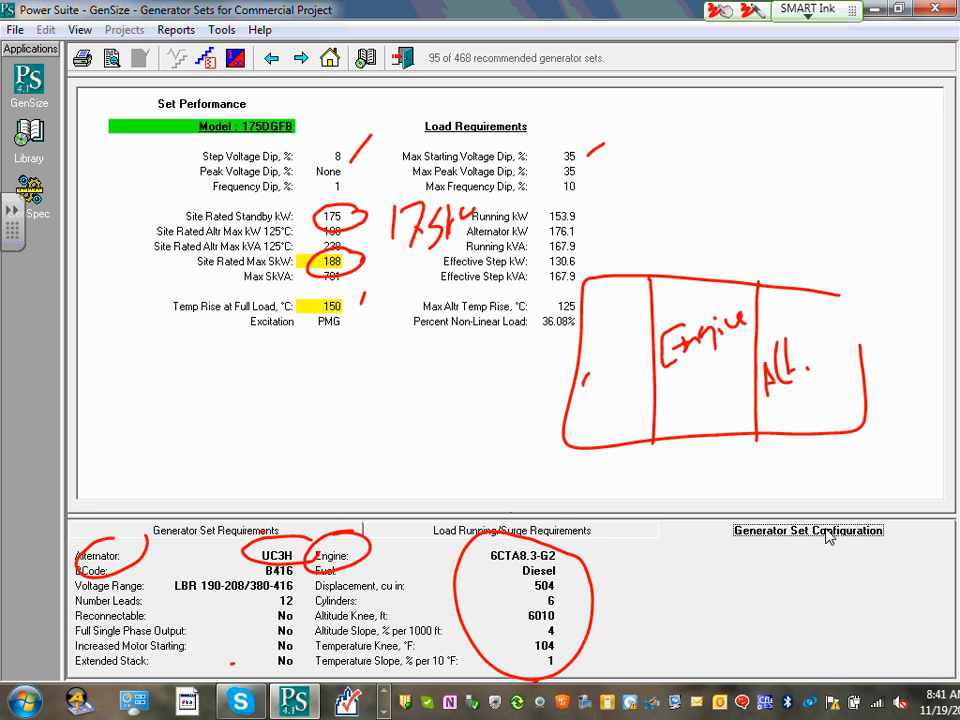
- Label the remaining end section of the generator sketch Radiator in red ink
{"action": "mouse_move", "coordinate": [591, 382]}
{"action": "left_mouse_down"}
{"action": "mouse_move", "coordinate": [585, 418]}
{"action": "mouse_move", "coordinate": [621, 360]}
{"action": "mouse_move", "coordinate": [600, 440]}
{"action": "mouse_move", "coordinate": [581, 348]}
{"action": "mouse_move", "coordinate": [614, 417]}
{"action": "mouse_move", "coordinate": [618, 378]}
{"action": "left_mouse_up"}
{"action": "left_click_drag", "start_coordinate": [614, 354], "coordinate": [622, 374]}
{"action": "left_click_drag", "start_coordinate": [621, 336], "coordinate": [629, 329]}
{"action": "mouse_move", "coordinate": [614, 320]}
{"action": "left_mouse_down"}
{"action": "mouse_move", "coordinate": [629, 315]}
{"action": "mouse_move", "coordinate": [628, 303]}
{"action": "left_mouse_up"}
{"action": "left_click_drag", "start_coordinate": [632, 304], "coordinate": [634, 290]}
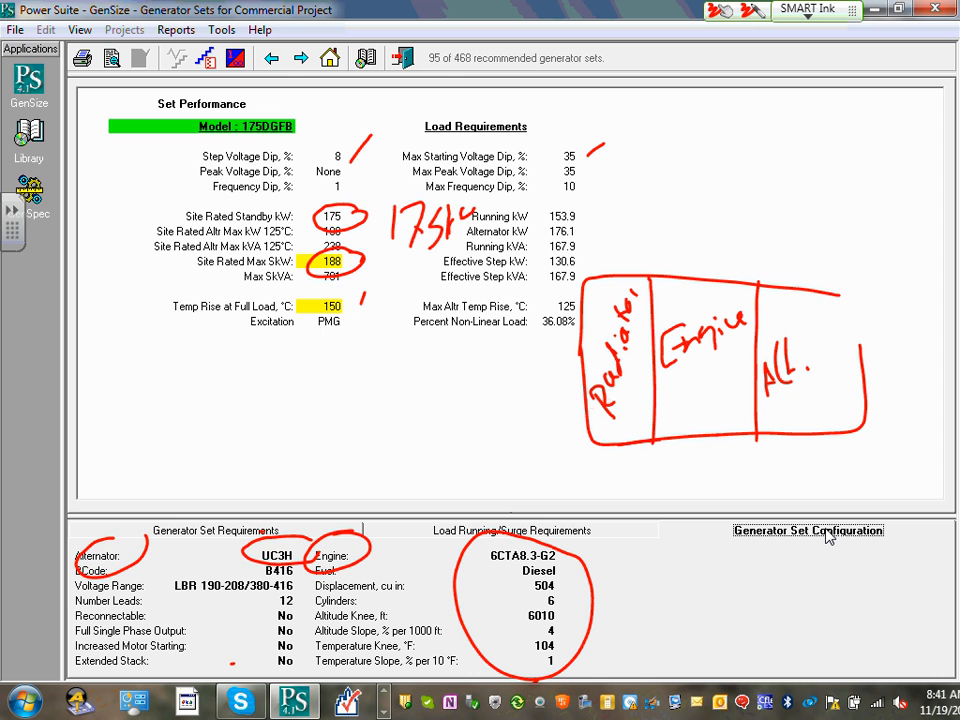
- Tick the Engine and Alt. sections of the sketch and draw a separate outlined shape linked to the Alt. section
{"action": "left_click_drag", "start_coordinate": [724, 244], "coordinate": [711, 282]}
{"action": "mouse_move", "coordinate": [809, 262]}
{"action": "left_mouse_down"}
{"action": "mouse_move", "coordinate": [786, 300]}
{"action": "mouse_move", "coordinate": [881, 270]}
{"action": "mouse_move", "coordinate": [878, 140]}
{"action": "mouse_move", "coordinate": [853, 115]}
{"action": "left_mouse_up"}
{"action": "mouse_move", "coordinate": [820, 104]}
{"action": "left_mouse_down"}
{"action": "mouse_move", "coordinate": [903, 102]}
{"action": "mouse_move", "coordinate": [816, 115]}
{"action": "left_mouse_up"}
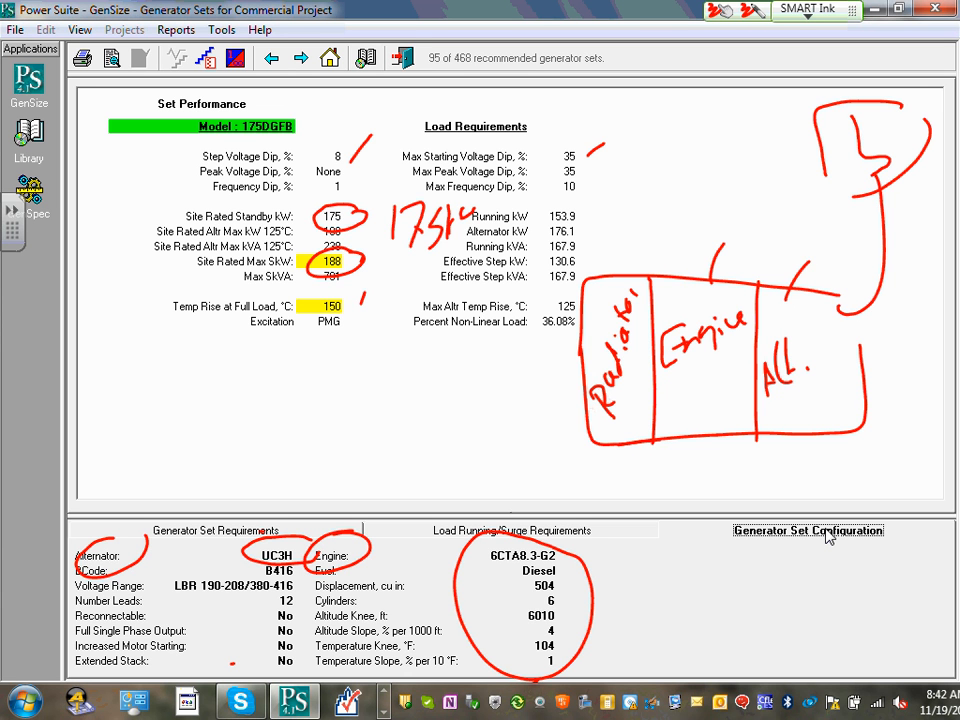
- Preview the Recommended Generator Report and erase the ink sketch and circles covering it
{"action": "left_click", "coordinate": [180, 33]}
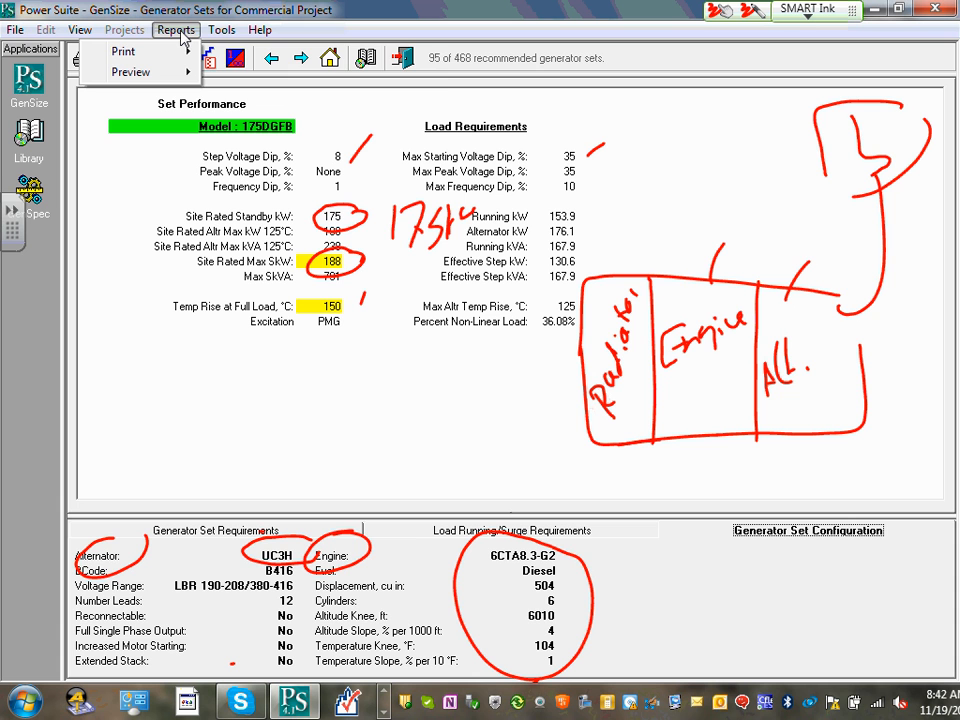
{"action": "mouse_move", "coordinate": [185, 79]}
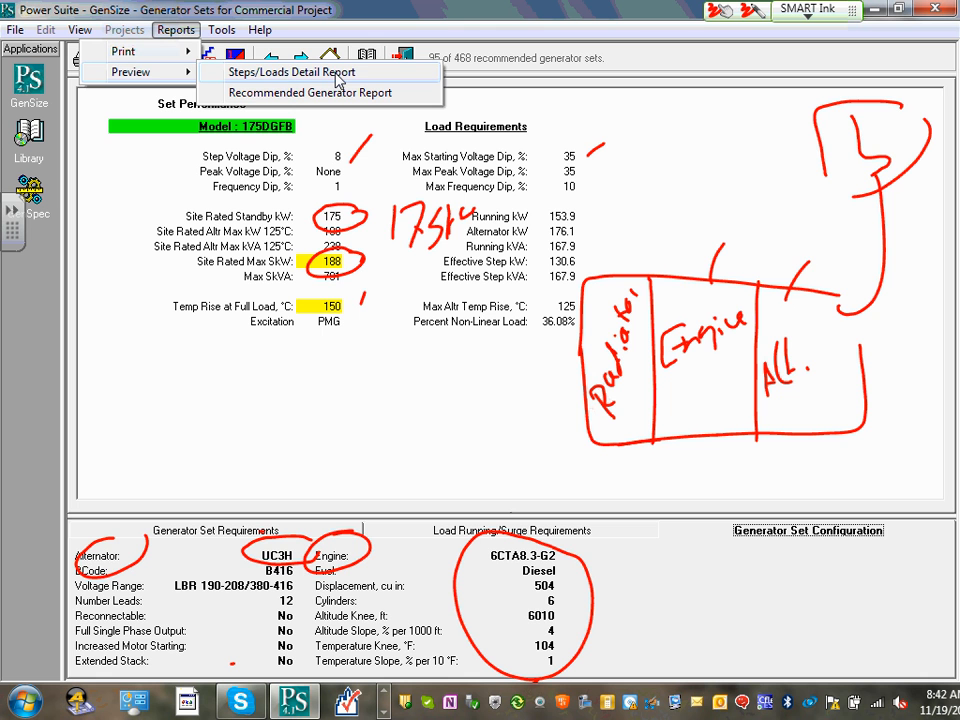
{"action": "left_click", "coordinate": [291, 93]}
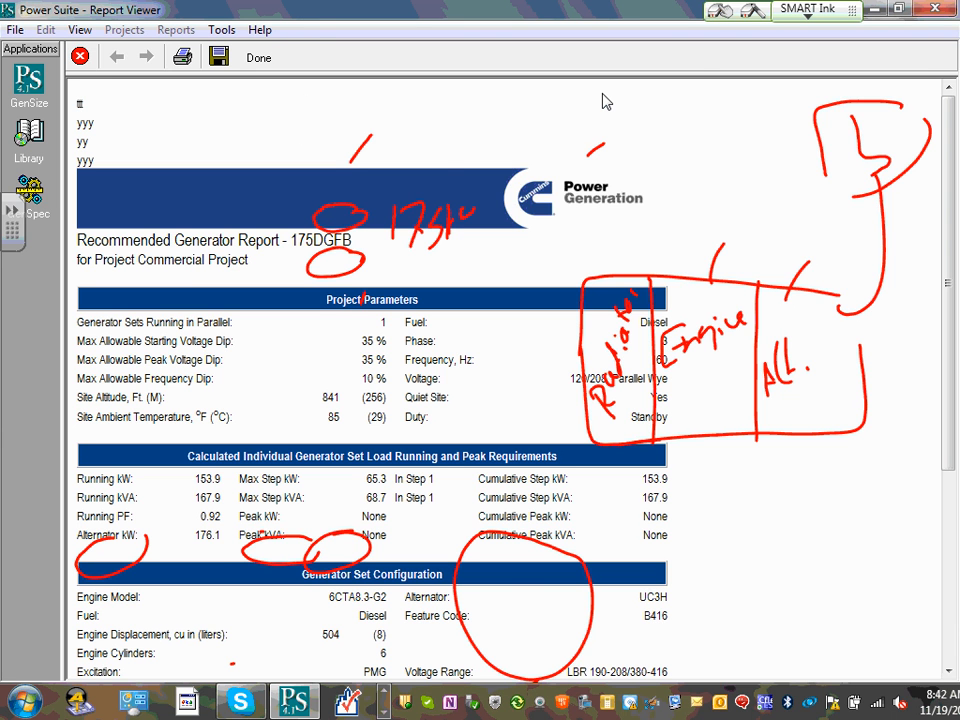
{"action": "mouse_move", "coordinate": [169, 275]}
{"action": "left_mouse_down"}
{"action": "mouse_move", "coordinate": [385, 643]}
{"action": "mouse_move", "coordinate": [929, 265]}
{"action": "mouse_move", "coordinate": [682, 76]}
{"action": "mouse_move", "coordinate": [703, 187]}
{"action": "mouse_move", "coordinate": [465, 176]}
{"action": "left_mouse_up"}
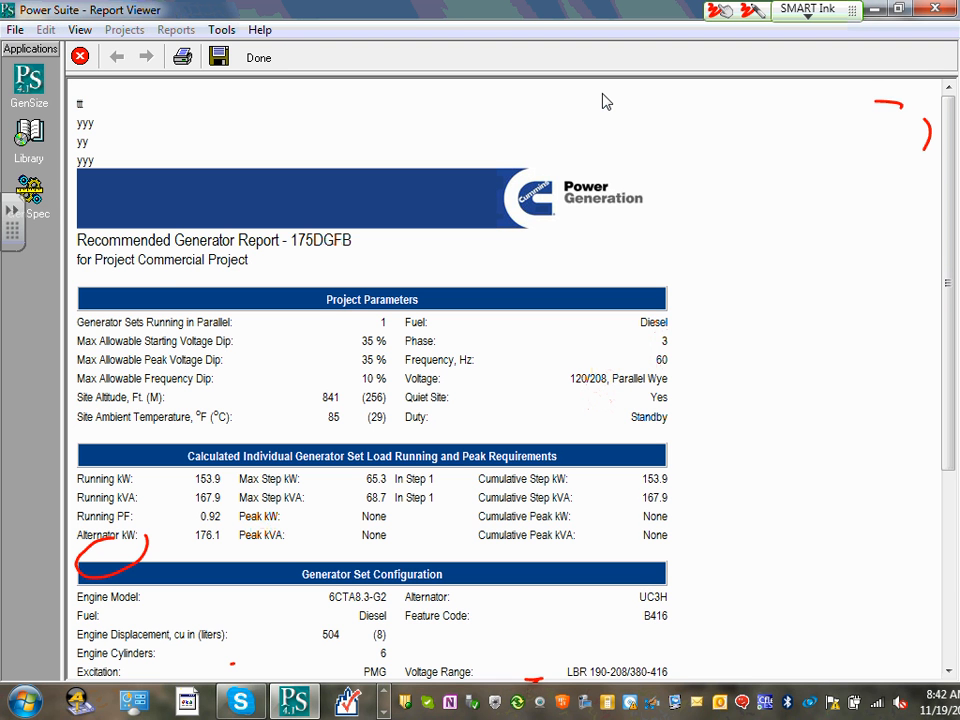
{"action": "mouse_move", "coordinate": [943, 221]}
{"action": "left_mouse_down"}
{"action": "mouse_move", "coordinate": [936, 346]}
{"action": "mouse_move", "coordinate": [947, 500]}
{"action": "mouse_move", "coordinate": [945, 200]}
{"action": "left_mouse_up"}
- Review the recommended model, project parameters, set configuration and performance in the generator report, and close the report
{"action": "left_click_drag", "start_coordinate": [291, 240], "coordinate": [321, 276]}
{"action": "scroll", "coordinate": [268, 275], "scroll_direction": "down", "scroll_amount": 5}
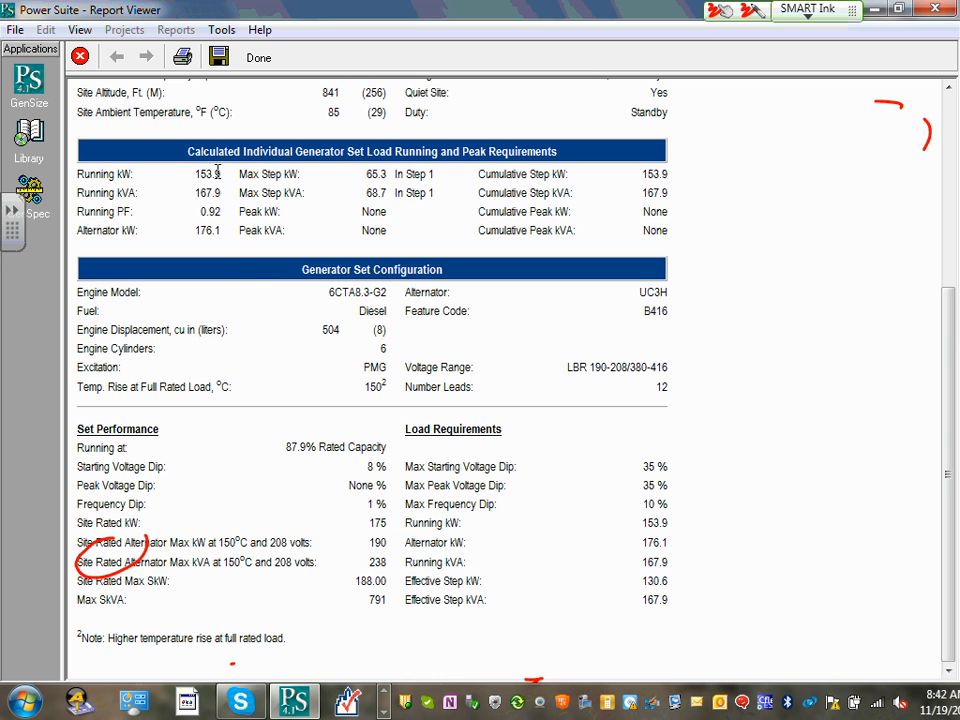
{"action": "scroll", "coordinate": [197, 176], "scroll_direction": "up", "scroll_amount": 5}
{"action": "scroll", "coordinate": [240, 160], "scroll_direction": "down", "scroll_amount": 5}
{"action": "scroll", "coordinate": [467, 305], "scroll_direction": "up", "scroll_amount": 3}
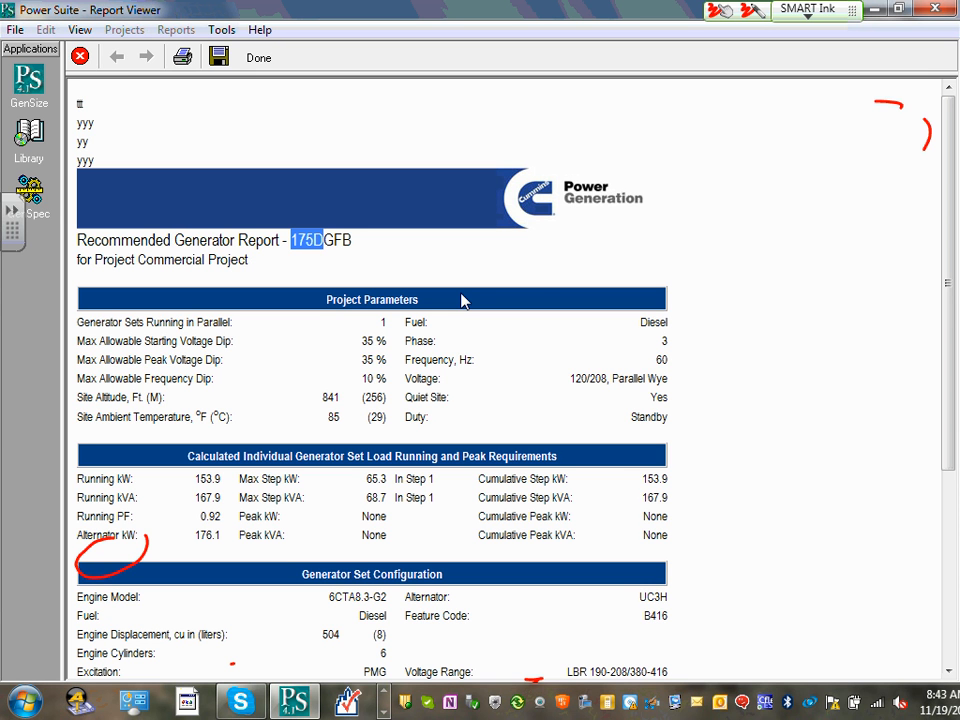
{"action": "left_click", "coordinate": [82, 58]}
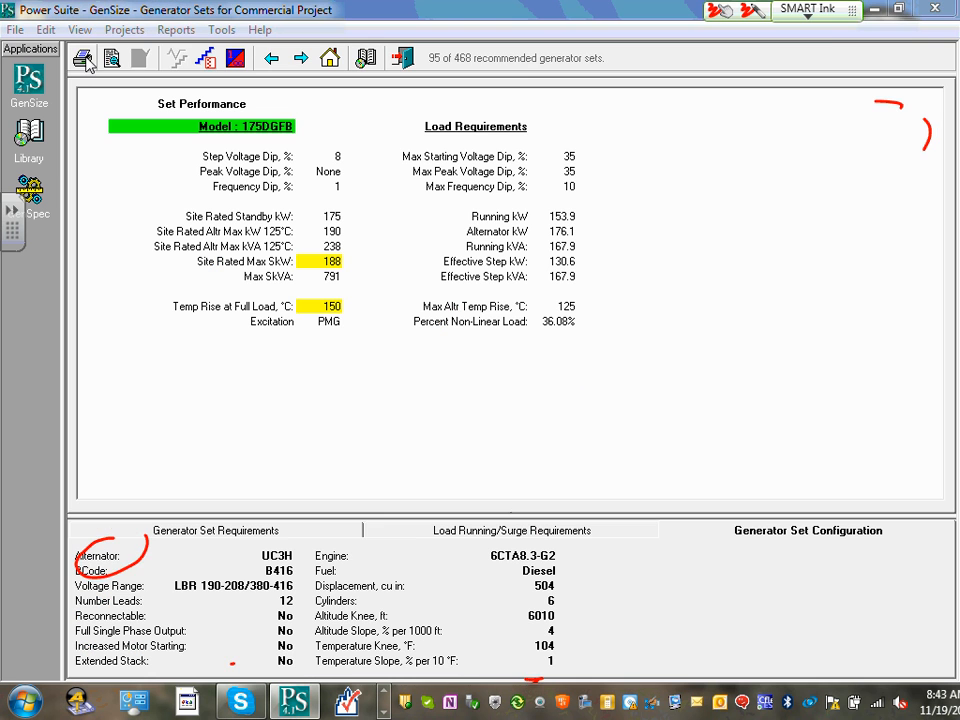
- Preview the Steps/Loads Detail Report and circle its four report header lines in red ink
{"action": "left_click", "coordinate": [177, 32]}
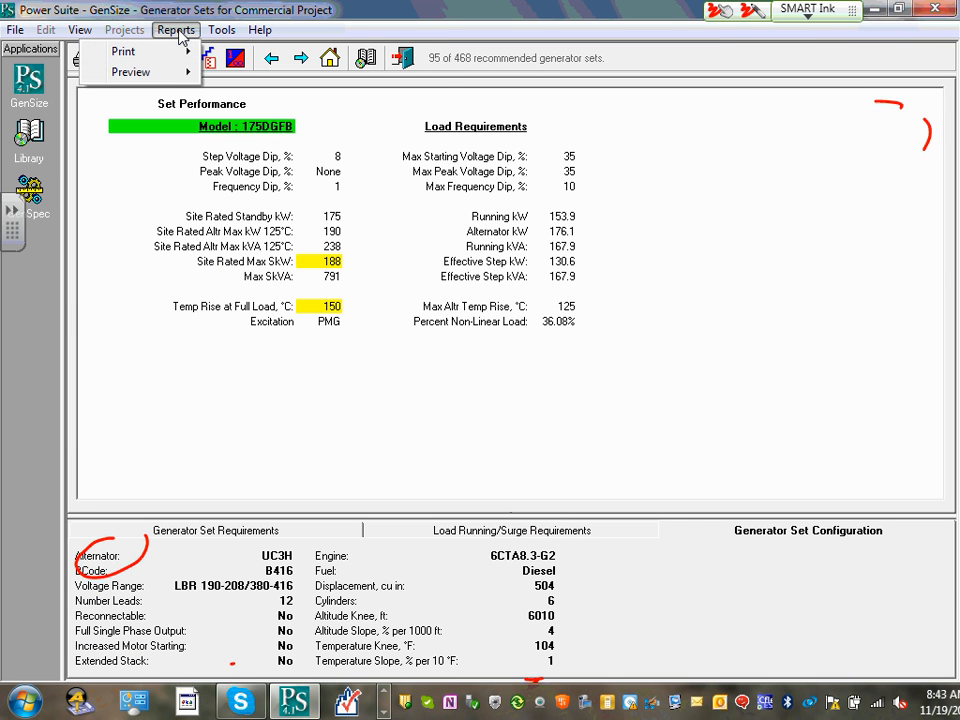
{"action": "mouse_move", "coordinate": [133, 72]}
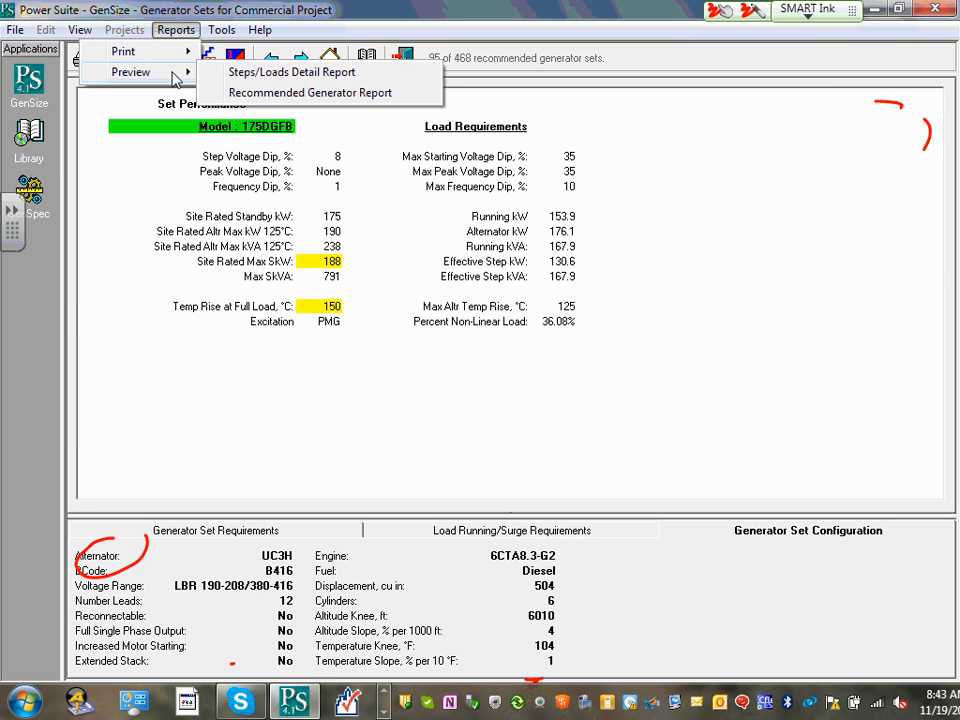
{"action": "left_click", "coordinate": [293, 73]}
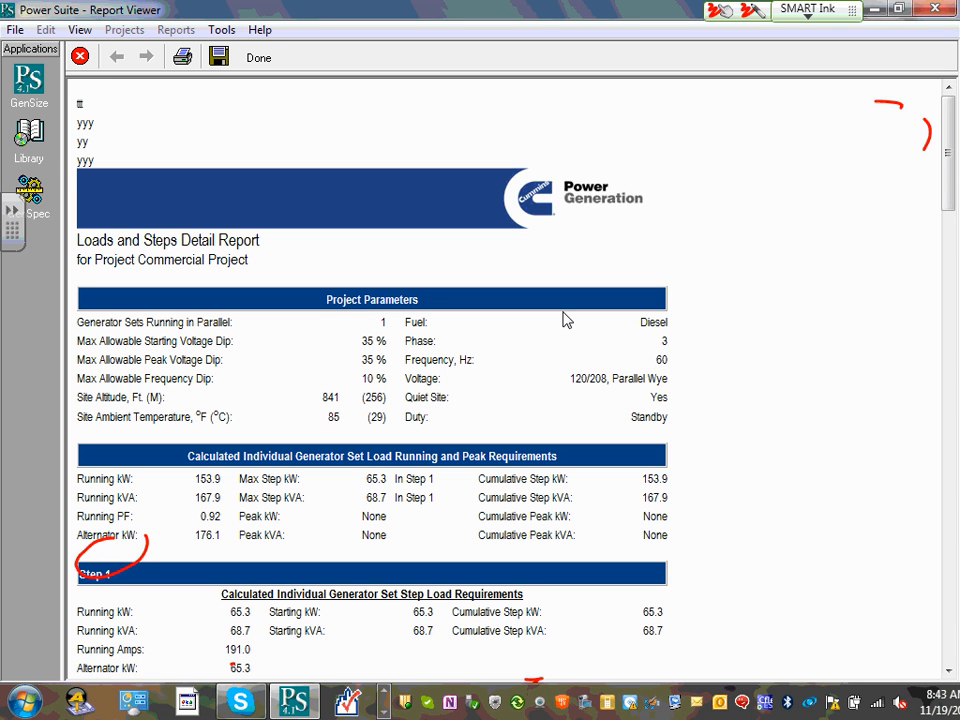
{"action": "mouse_move", "coordinate": [93, 90]}
{"action": "left_mouse_down"}
{"action": "mouse_move", "coordinate": [63, 155]}
{"action": "mouse_move", "coordinate": [114, 92]}
{"action": "mouse_move", "coordinate": [72, 91]}
{"action": "left_mouse_up"}
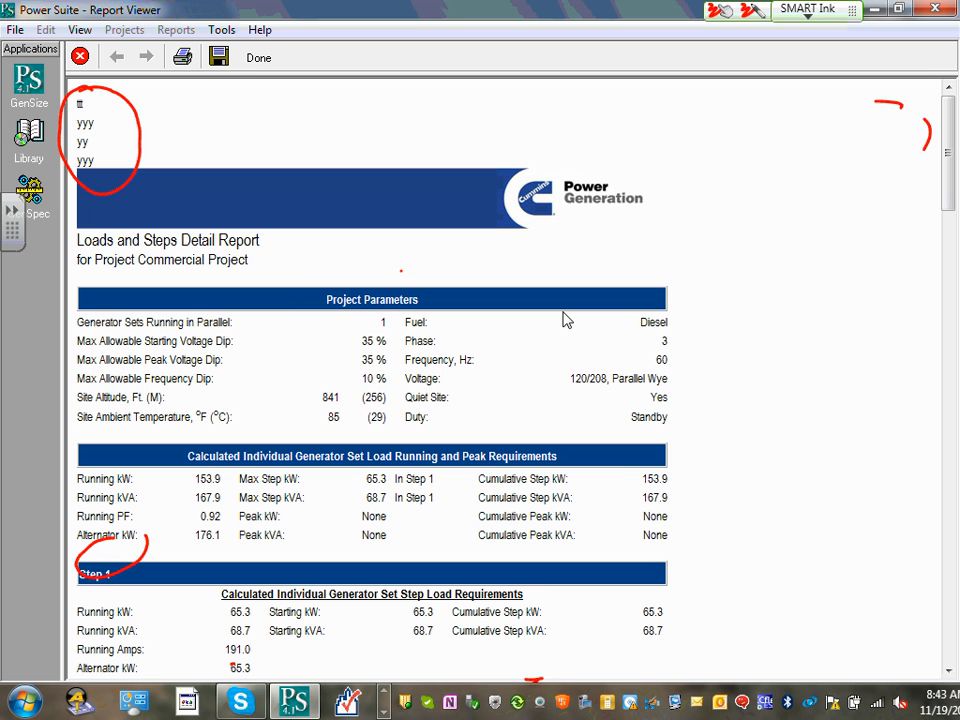
- Circle the Project Parameters heading and the fuel, phase, frequency, voltage, quiet site and duty values in red ink
{"action": "mouse_move", "coordinate": [401, 270]}
{"action": "left_mouse_down"}
{"action": "mouse_move", "coordinate": [425, 290]}
{"action": "mouse_move", "coordinate": [428, 268]}
{"action": "left_mouse_up"}
{"action": "mouse_move", "coordinate": [653, 308]}
{"action": "left_mouse_down"}
{"action": "mouse_move", "coordinate": [659, 337]}
{"action": "mouse_move", "coordinate": [657, 303]}
{"action": "mouse_move", "coordinate": [681, 347]}
{"action": "mouse_move", "coordinate": [649, 331]}
{"action": "left_mouse_up"}
{"action": "mouse_move", "coordinate": [672, 344]}
{"action": "left_mouse_down"}
{"action": "mouse_move", "coordinate": [642, 367]}
{"action": "mouse_move", "coordinate": [662, 348]}
{"action": "left_mouse_up"}
{"action": "mouse_move", "coordinate": [702, 367]}
{"action": "left_mouse_down"}
{"action": "mouse_move", "coordinate": [622, 352]}
{"action": "mouse_move", "coordinate": [696, 376]}
{"action": "mouse_move", "coordinate": [628, 398]}
{"action": "left_mouse_up"}
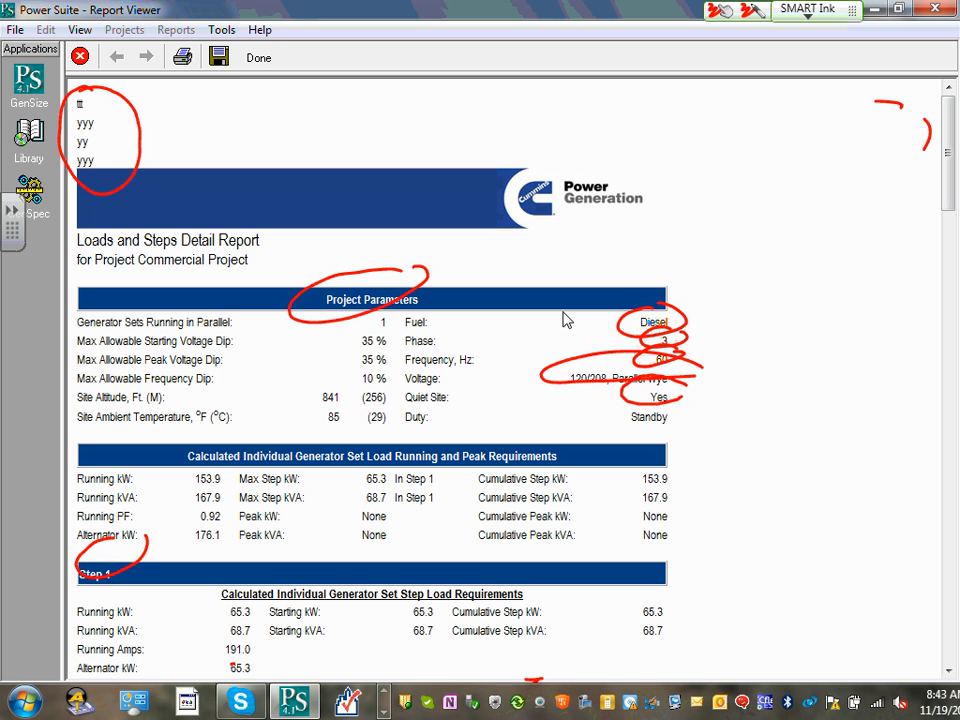
{"action": "left_click_drag", "start_coordinate": [690, 406], "coordinate": [640, 403]}
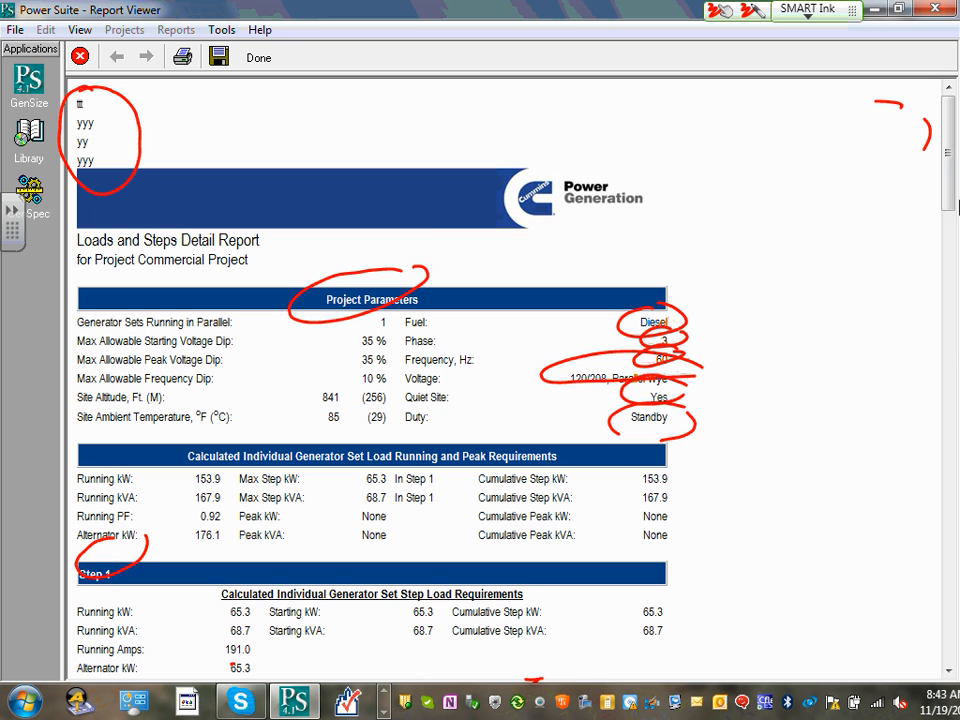
- Circle the Step 6 heading, the CU-2 load name and its running and starting kW in red ink
{"action": "left_click_drag", "start_coordinate": [948, 205], "coordinate": [948, 365]}
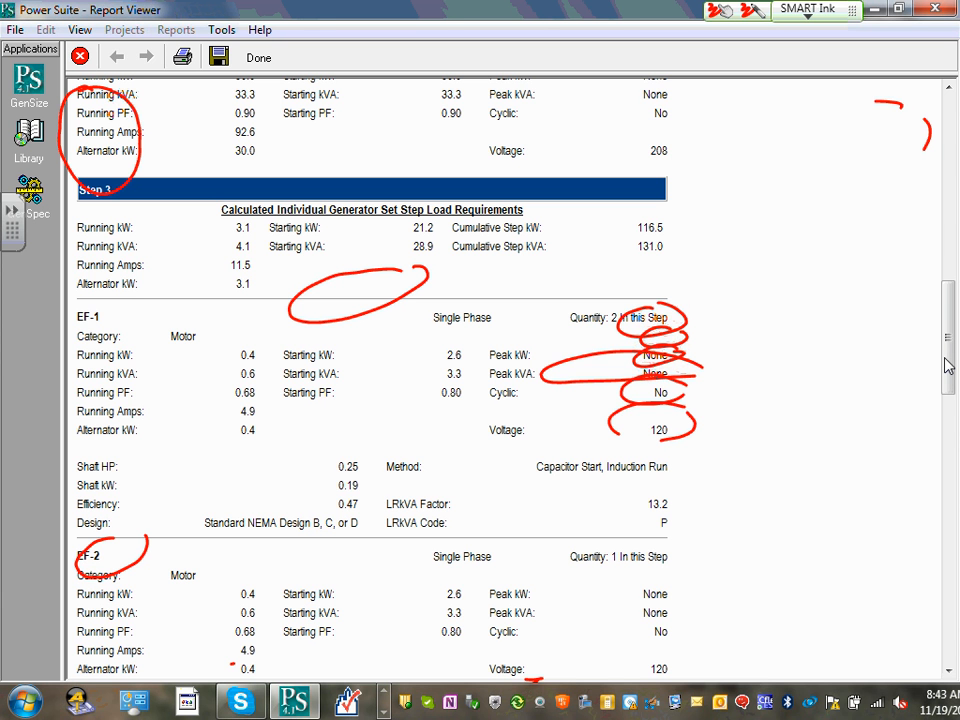
{"action": "mouse_move", "coordinate": [948, 366]}
{"action": "left_mouse_down"}
{"action": "mouse_move", "coordinate": [957, 500]}
{"action": "mouse_move", "coordinate": [940, 663]}
{"action": "left_mouse_up"}
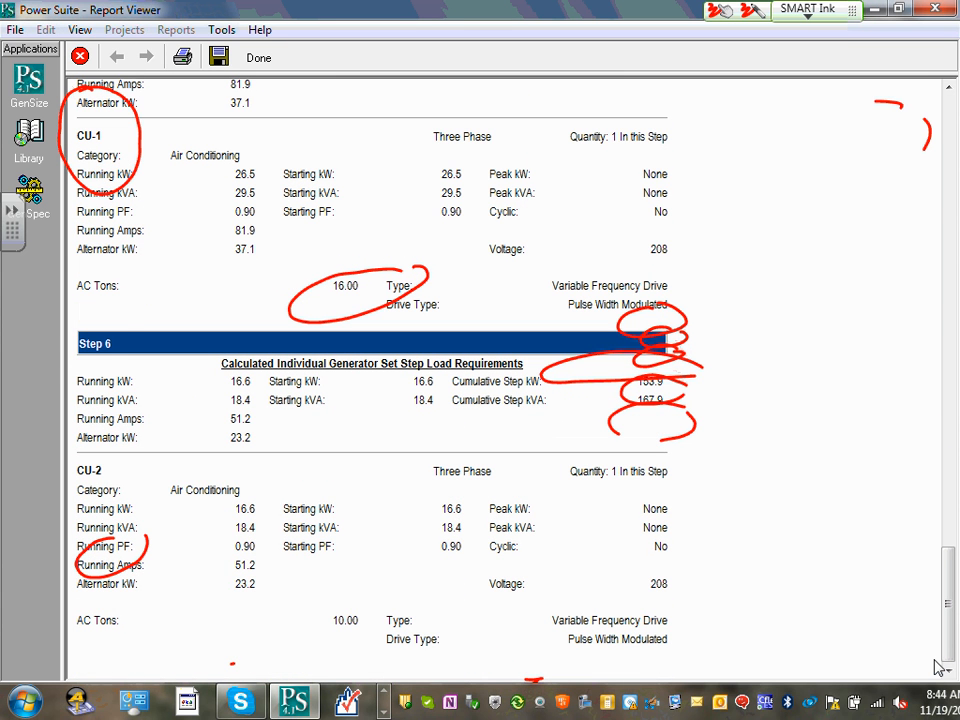
{"action": "mouse_move", "coordinate": [98, 312]}
{"action": "left_mouse_down"}
{"action": "mouse_move", "coordinate": [128, 310]}
{"action": "mouse_move", "coordinate": [93, 314]}
{"action": "left_mouse_up"}
{"action": "mouse_move", "coordinate": [97, 450]}
{"action": "left_mouse_down"}
{"action": "mouse_move", "coordinate": [78, 456]}
{"action": "mouse_move", "coordinate": [92, 450]}
{"action": "left_mouse_up"}
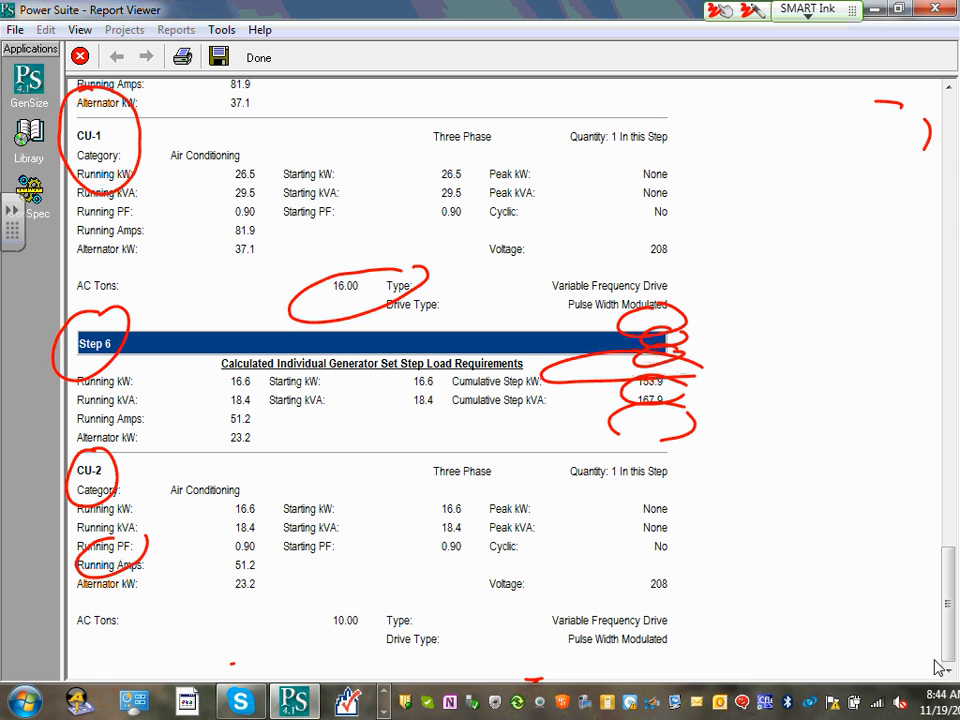
{"action": "mouse_move", "coordinate": [240, 492]}
{"action": "left_mouse_down"}
{"action": "mouse_move", "coordinate": [222, 516]}
{"action": "mouse_move", "coordinate": [262, 505]}
{"action": "left_mouse_up"}
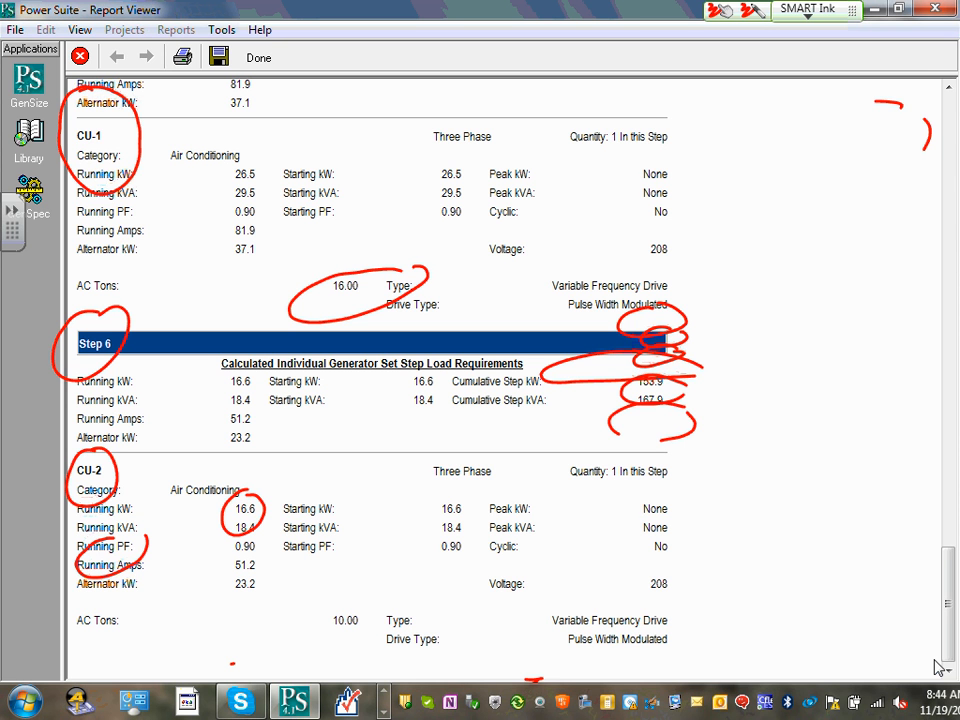
{"action": "mouse_move", "coordinate": [458, 488]}
{"action": "left_mouse_down"}
{"action": "mouse_move", "coordinate": [418, 516]}
{"action": "mouse_move", "coordinate": [470, 496]}
{"action": "left_mouse_up"}
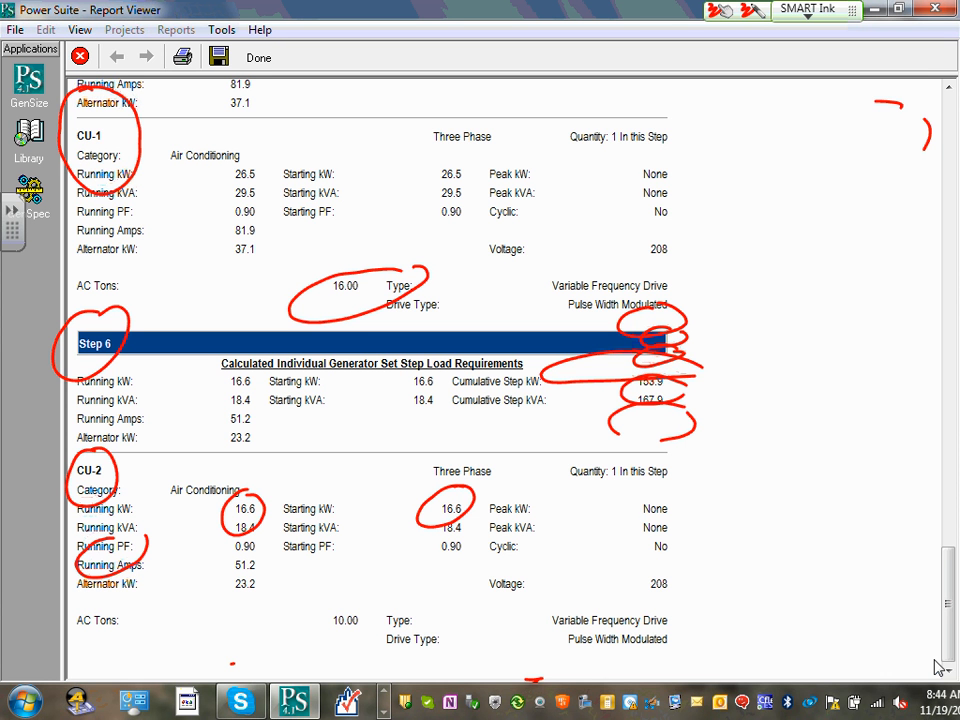
- Close the loads and steps report and return to the project overview
{"action": "left_click", "coordinate": [16, 30]}
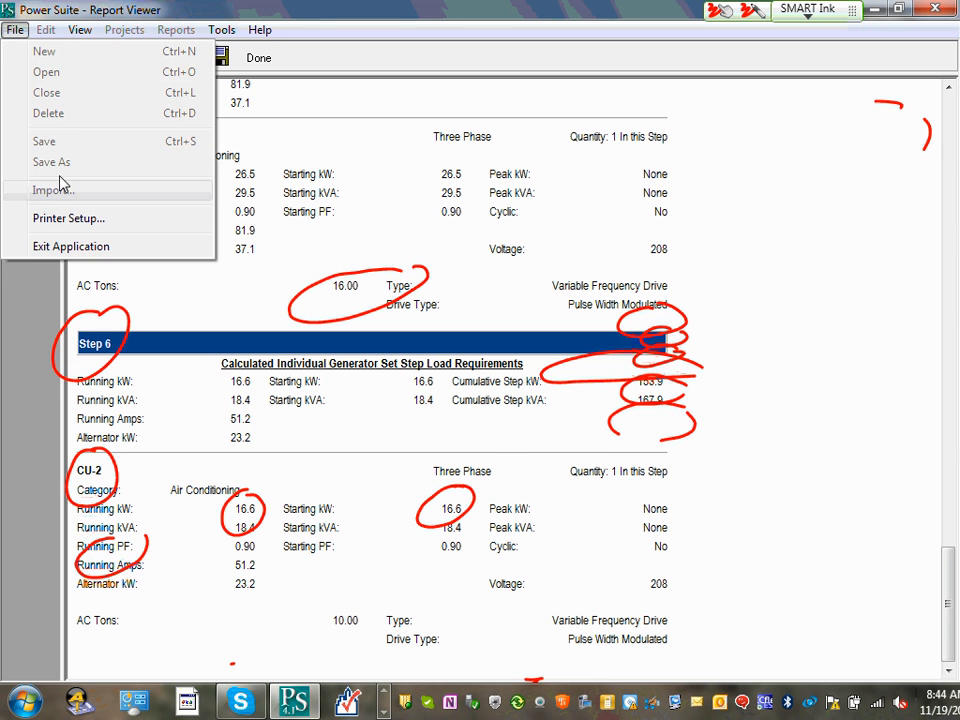
{"action": "left_click", "coordinate": [339, 138]}
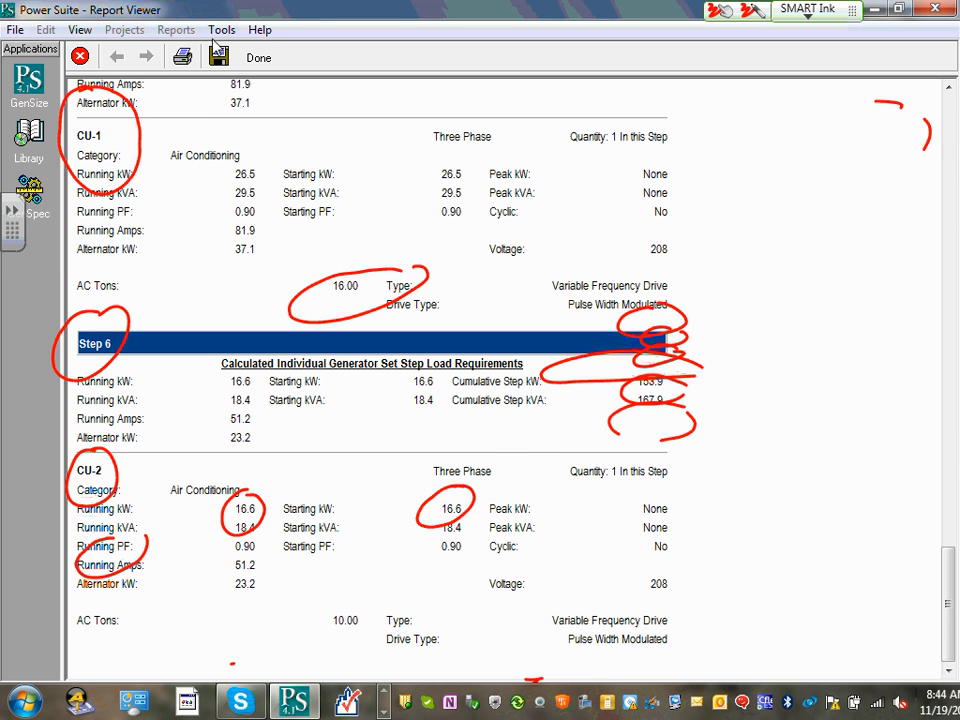
{"action": "left_click", "coordinate": [80, 57]}
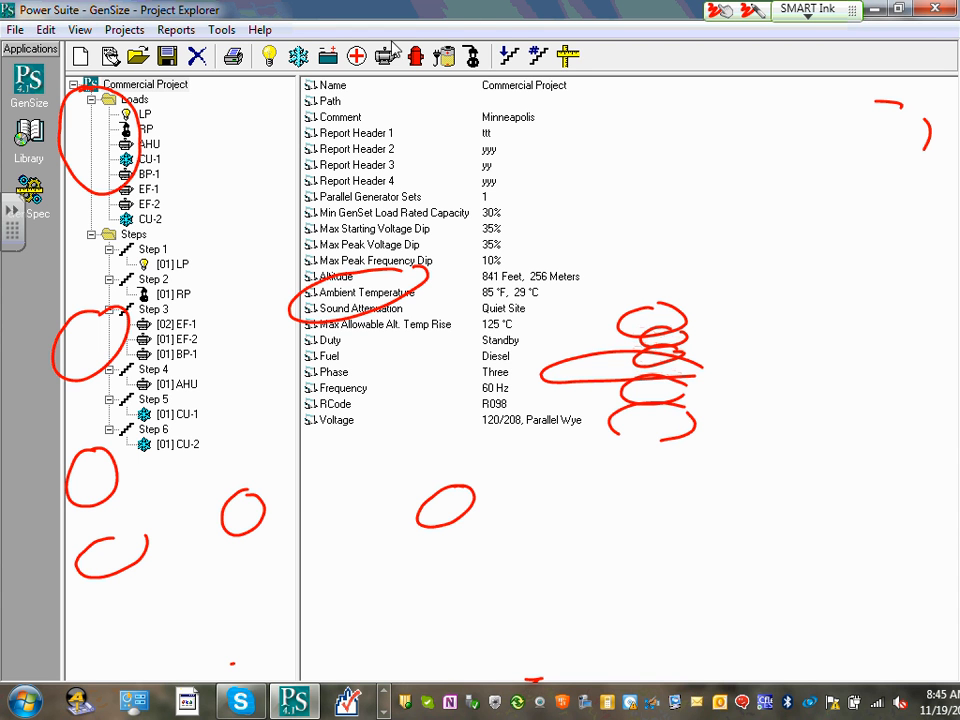
- Review the recommended generator set's performance against the load requirements, then return to the project overview
{"action": "left_click", "coordinate": [567, 58]}
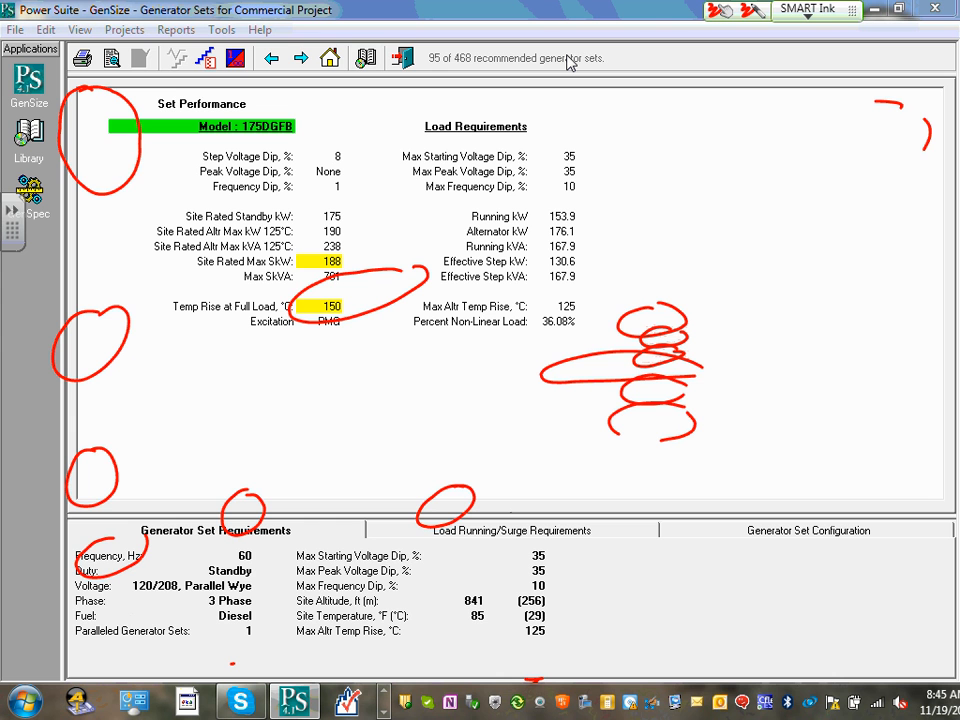
{"action": "left_click", "coordinate": [403, 62]}
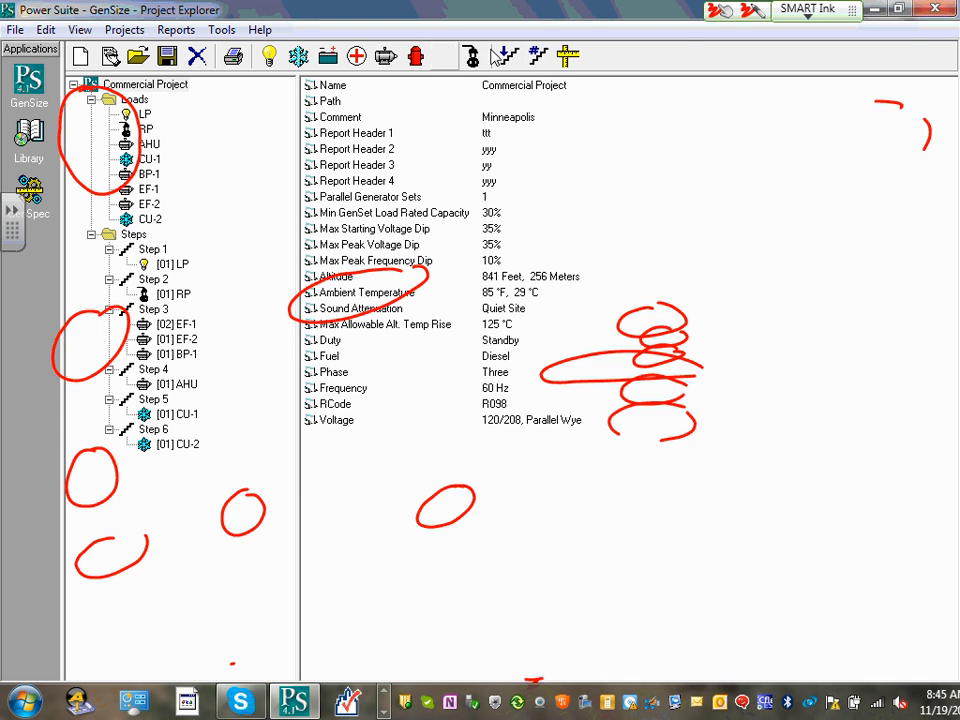
{"action": "left_click", "coordinate": [572, 58]}
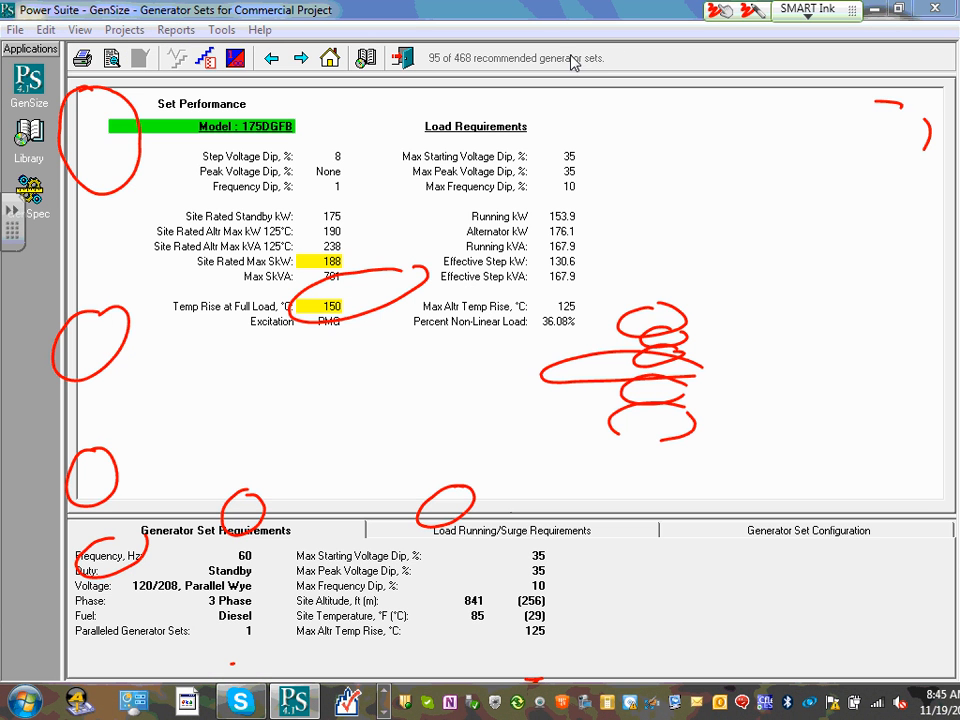
{"action": "left_click", "coordinate": [30, 82]}
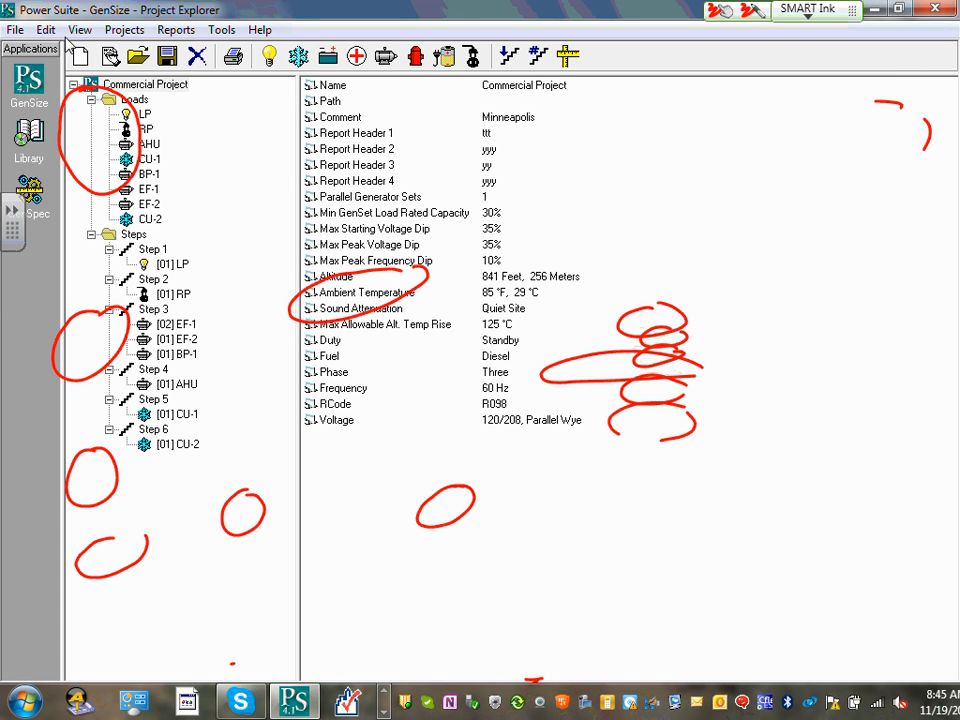
- Start saving the project under a new name and browse from the Desktop to the ECDM_Year2 class folder
{"action": "left_click", "coordinate": [12, 30]}
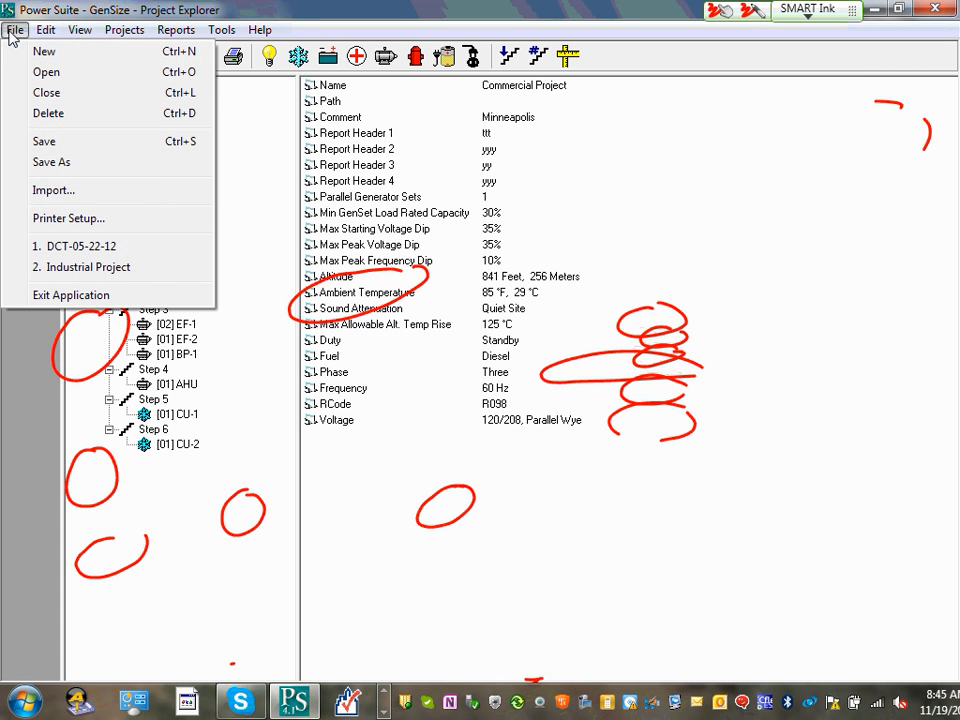
{"action": "left_click", "coordinate": [79, 161]}
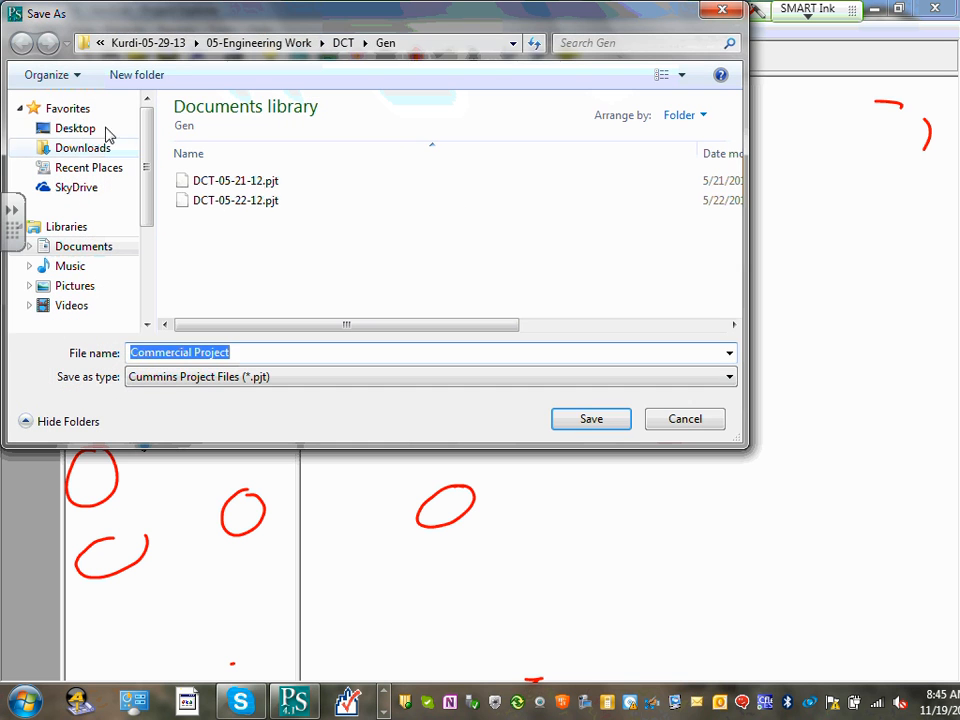
{"action": "left_click", "coordinate": [505, 43]}
{"action": "left_click", "coordinate": [510, 43]}
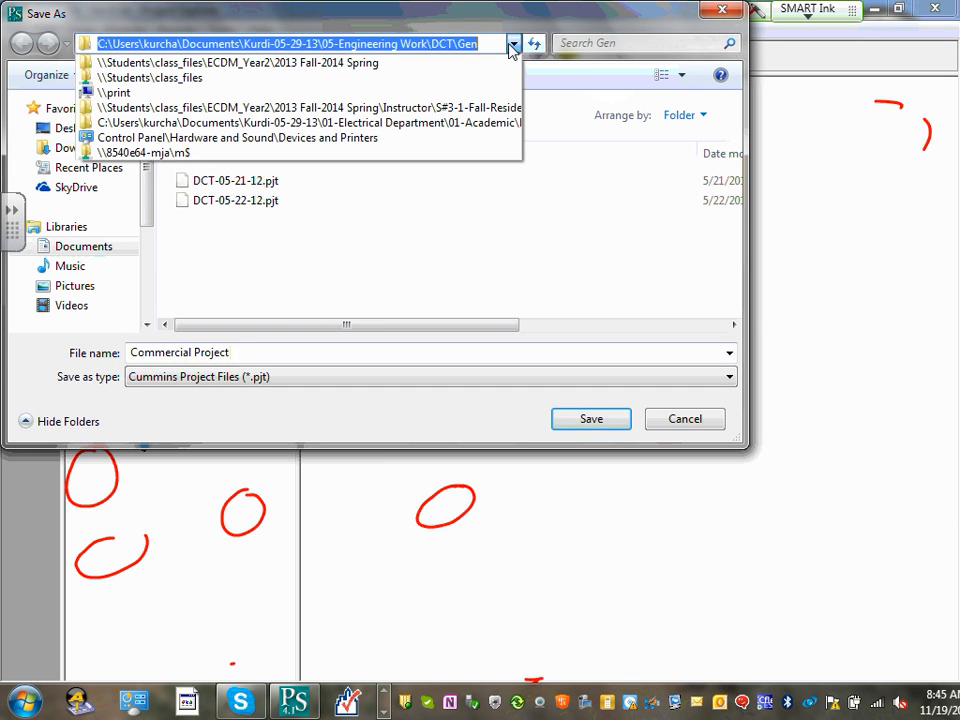
{"action": "left_click", "coordinate": [55, 155]}
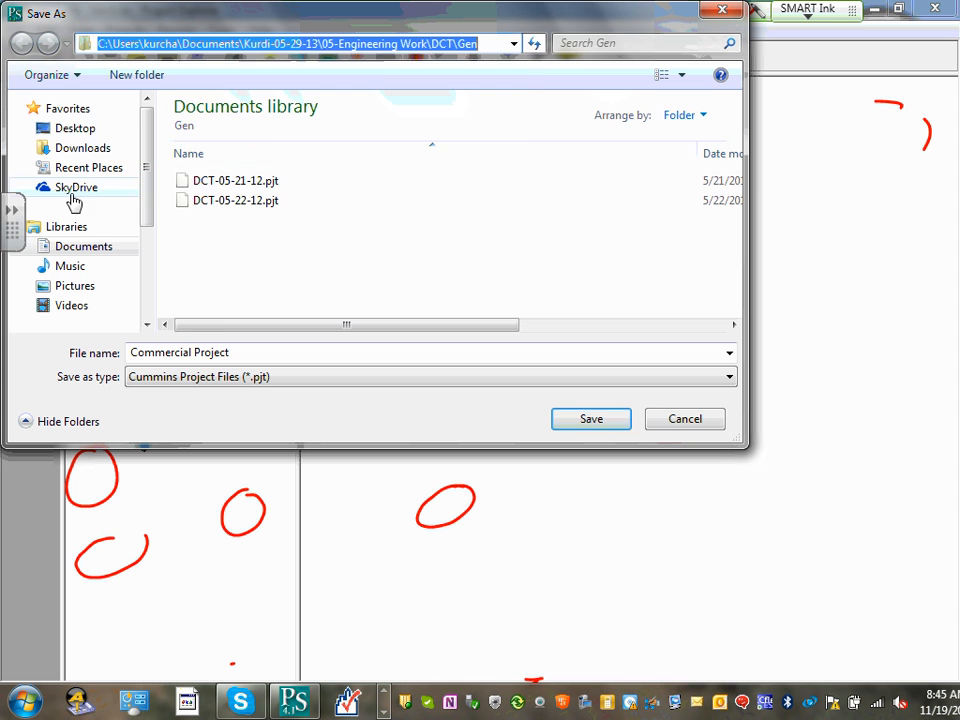
{"action": "left_click", "coordinate": [90, 130]}
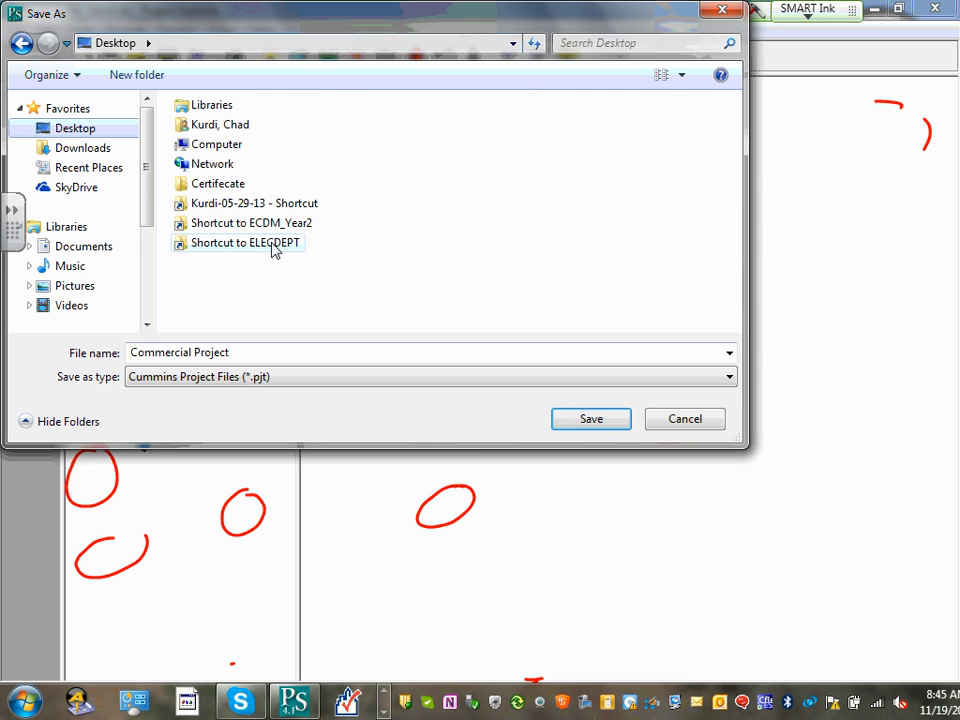
{"action": "double_click", "coordinate": [284, 226]}
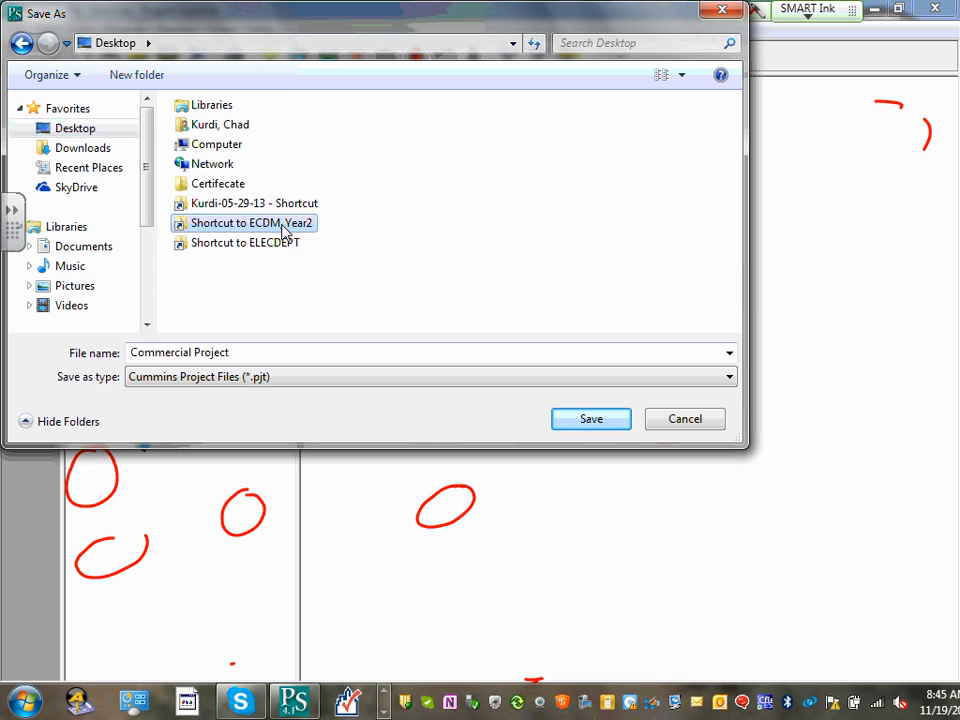
- Set the save location to 2013 Fall-2014 Spring, Team 11-CSK, S#3-2-Fall-Commercial Semester, Generator Sizing
{"action": "double_click", "coordinate": [270, 154]}
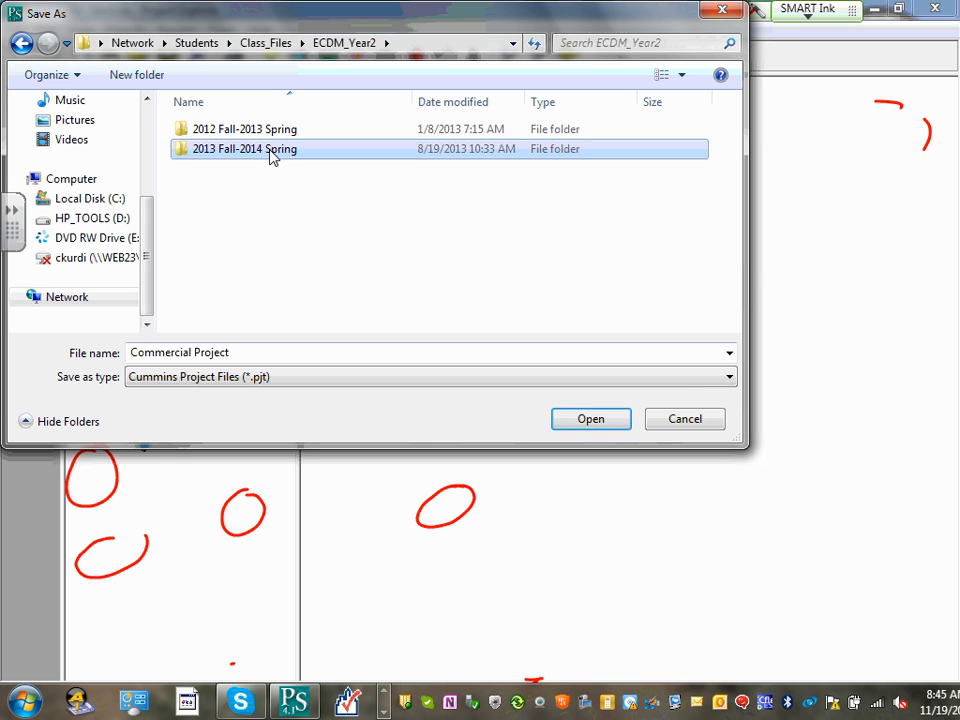
{"action": "double_click", "coordinate": [253, 251]}
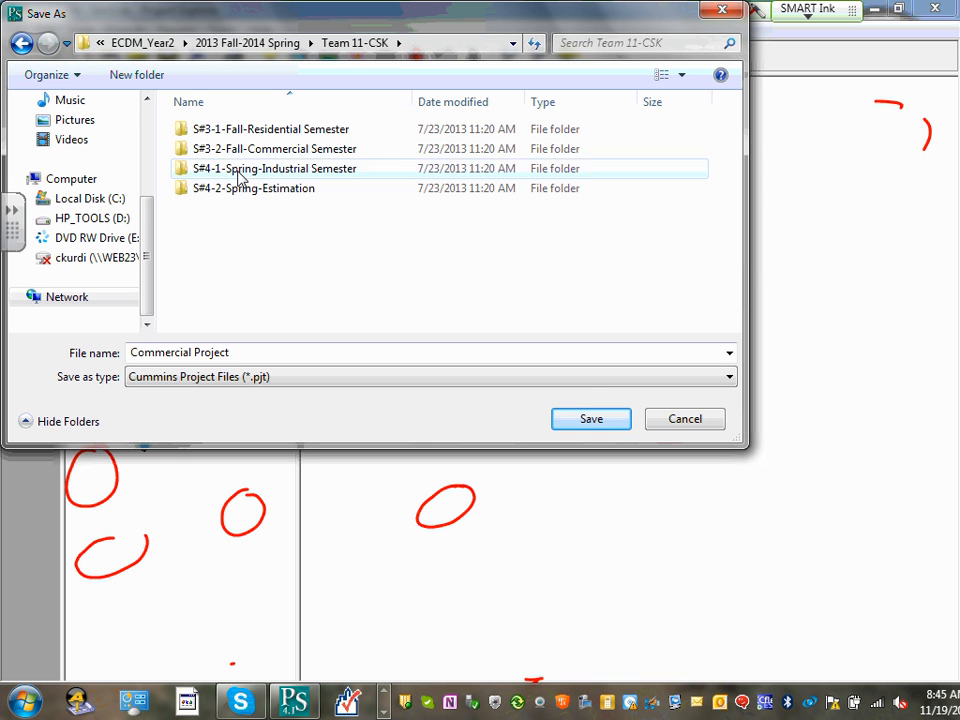
{"action": "left_click", "coordinate": [270, 155]}
{"action": "double_click", "coordinate": [270, 155]}
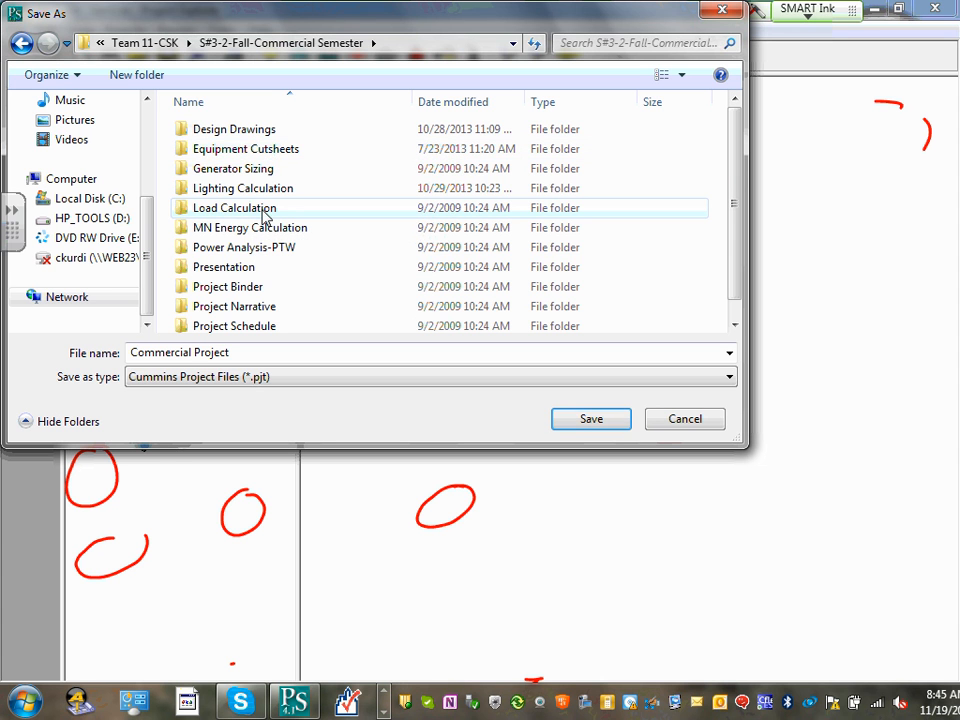
{"action": "left_click", "coordinate": [264, 174]}
{"action": "double_click", "coordinate": [264, 174]}
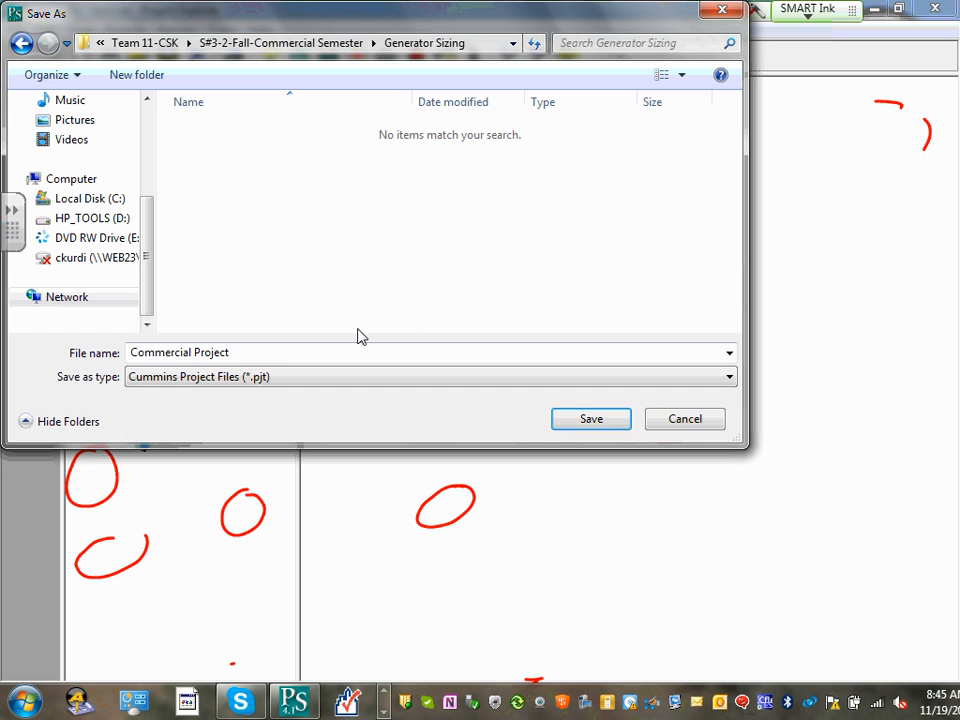
- Save the project in the Generator Sizing folder as Commercial Project-11-19-13, in the Cummins Project Files format
{"action": "left_click", "coordinate": [250, 347]}
{"action": "left_click", "coordinate": [251, 352]}
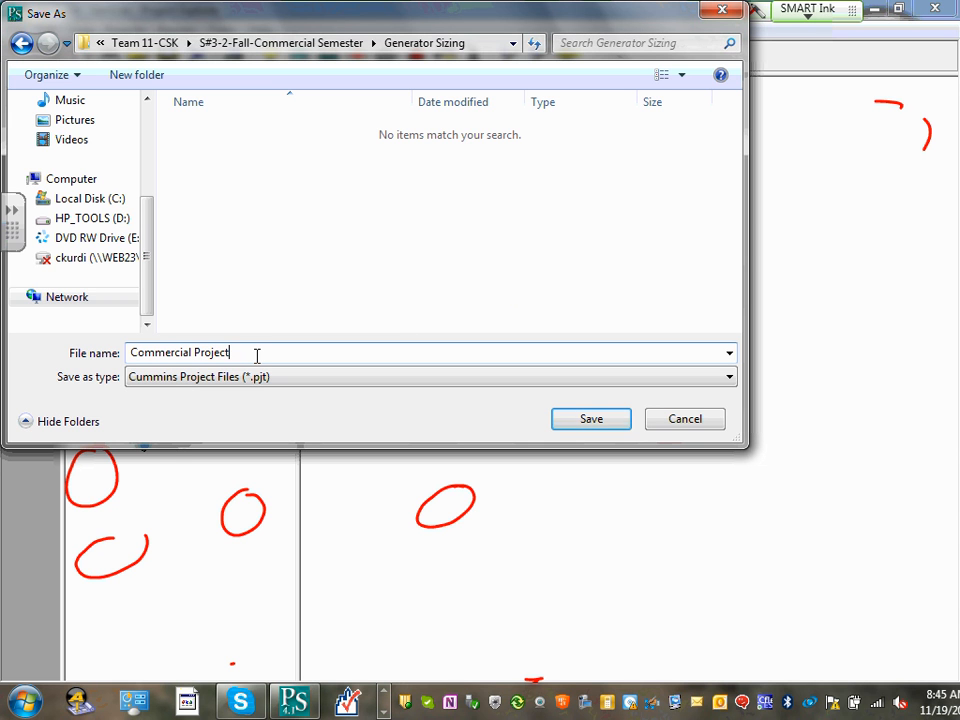
{"action": "type", "text": "-11-19-13"}
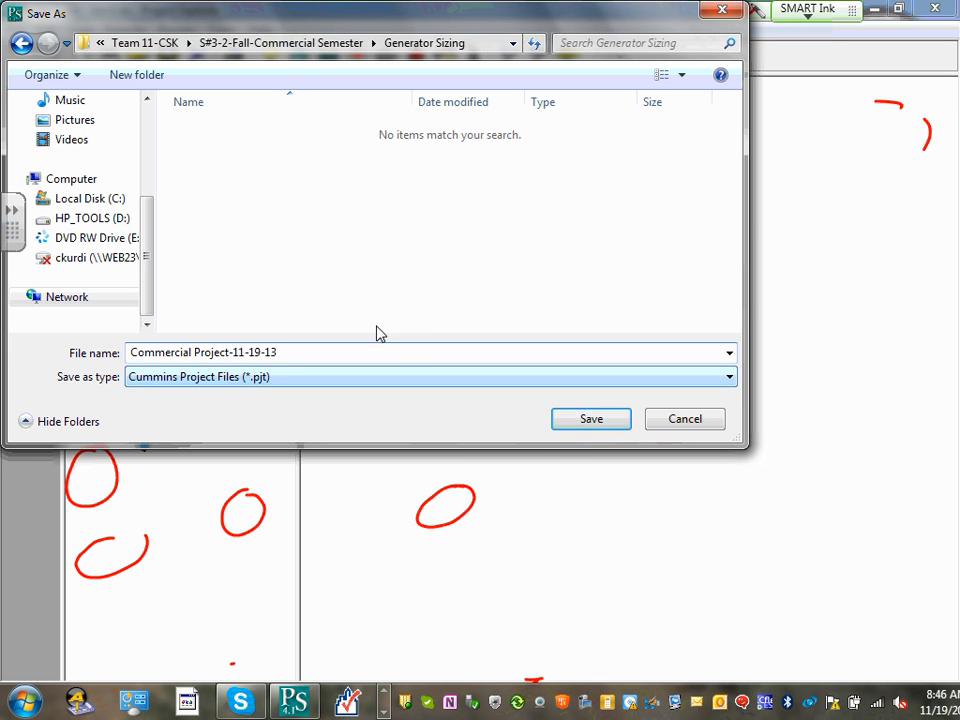
{"action": "left_click", "coordinate": [590, 420]}
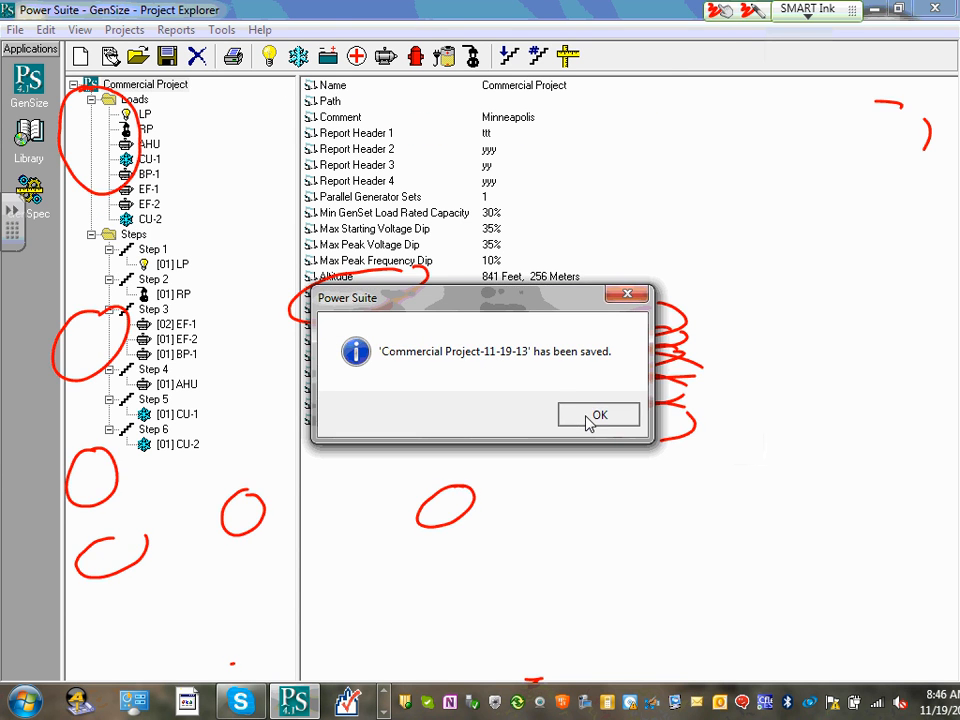
{"action": "left_click", "coordinate": [592, 418]}
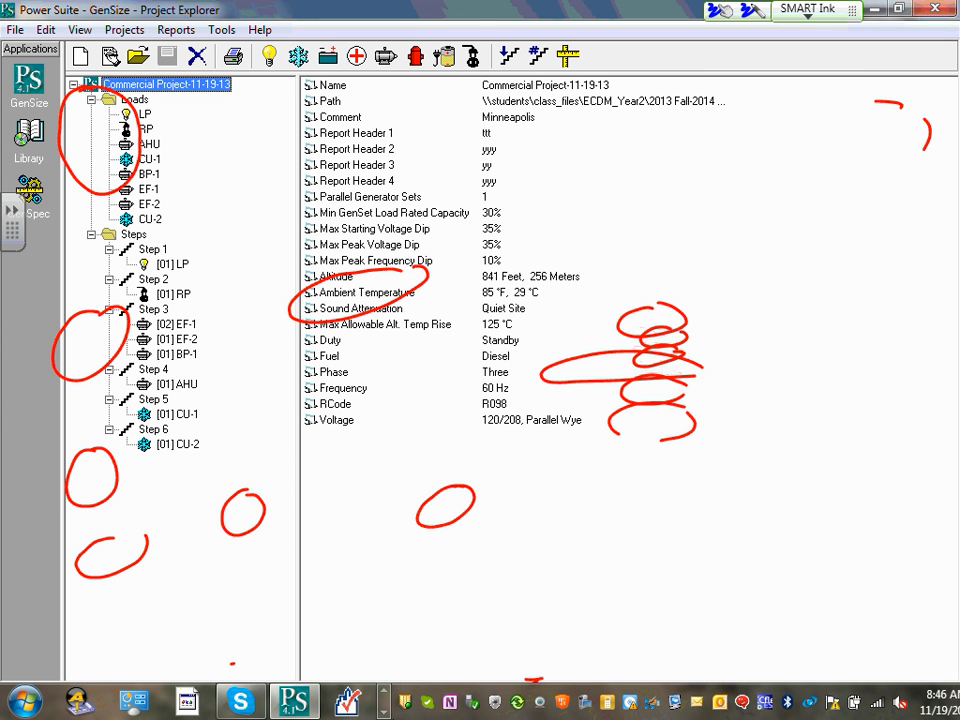
{"action": "left_click", "coordinate": [384, 692]}
{"action": "left_click", "coordinate": [384, 692]}
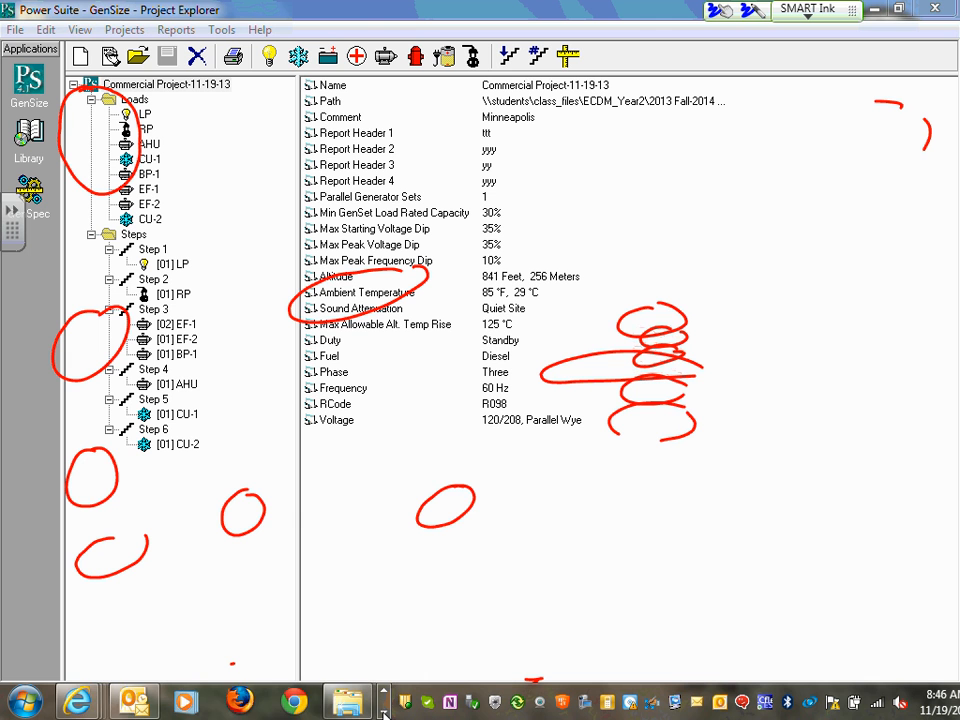
{"action": "left_click", "coordinate": [385, 714]}
{"action": "left_click", "coordinate": [385, 714]}
{"action": "left_click", "coordinate": [385, 714]}
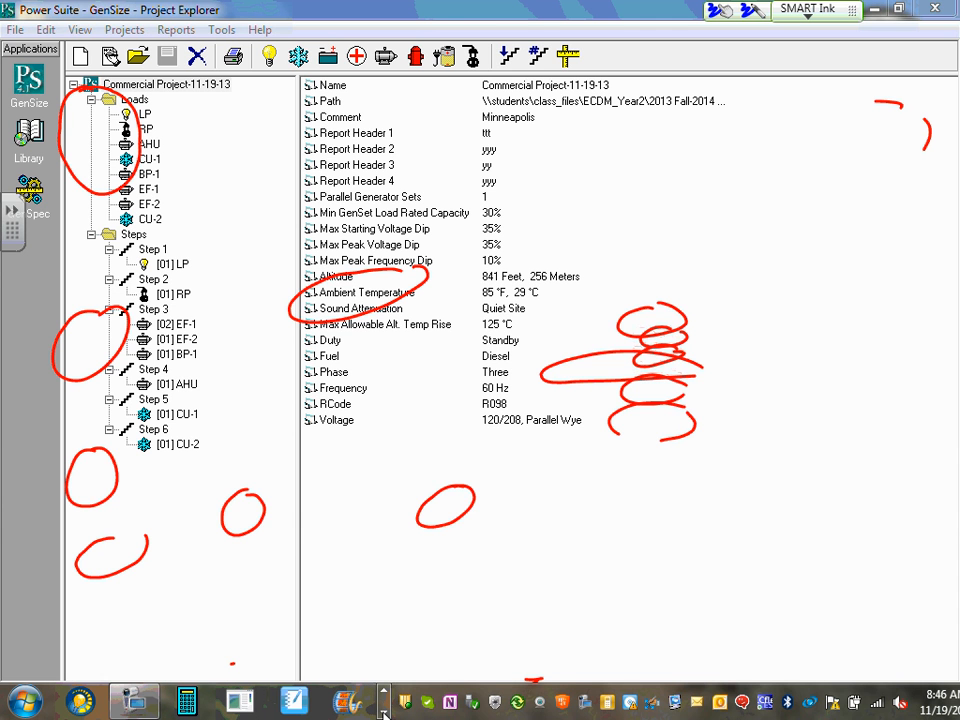
{"action": "left_click", "coordinate": [130, 703]}
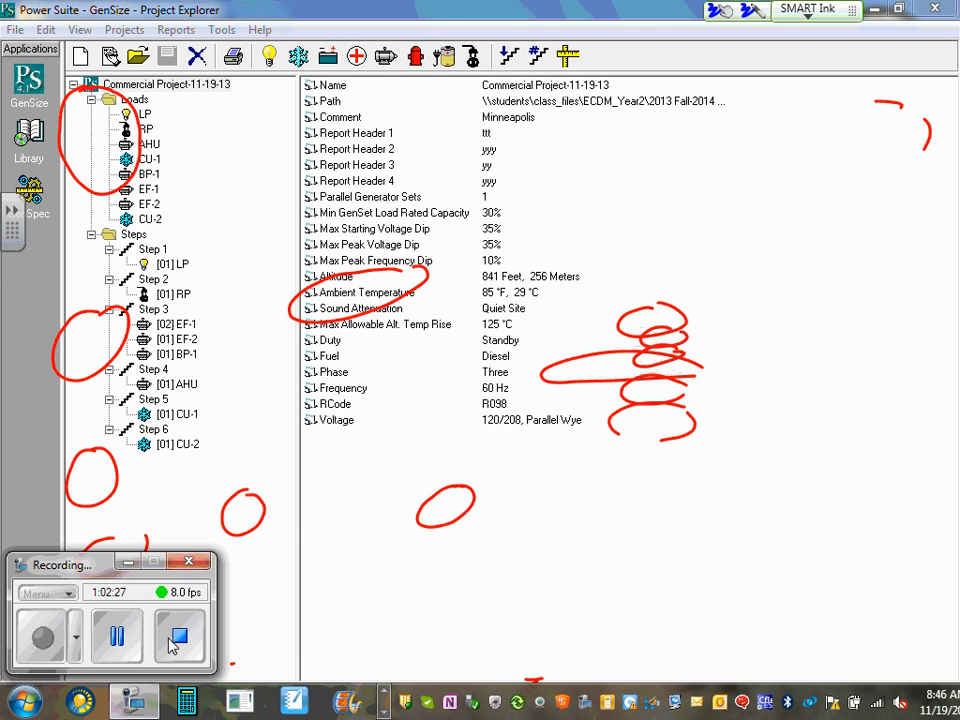